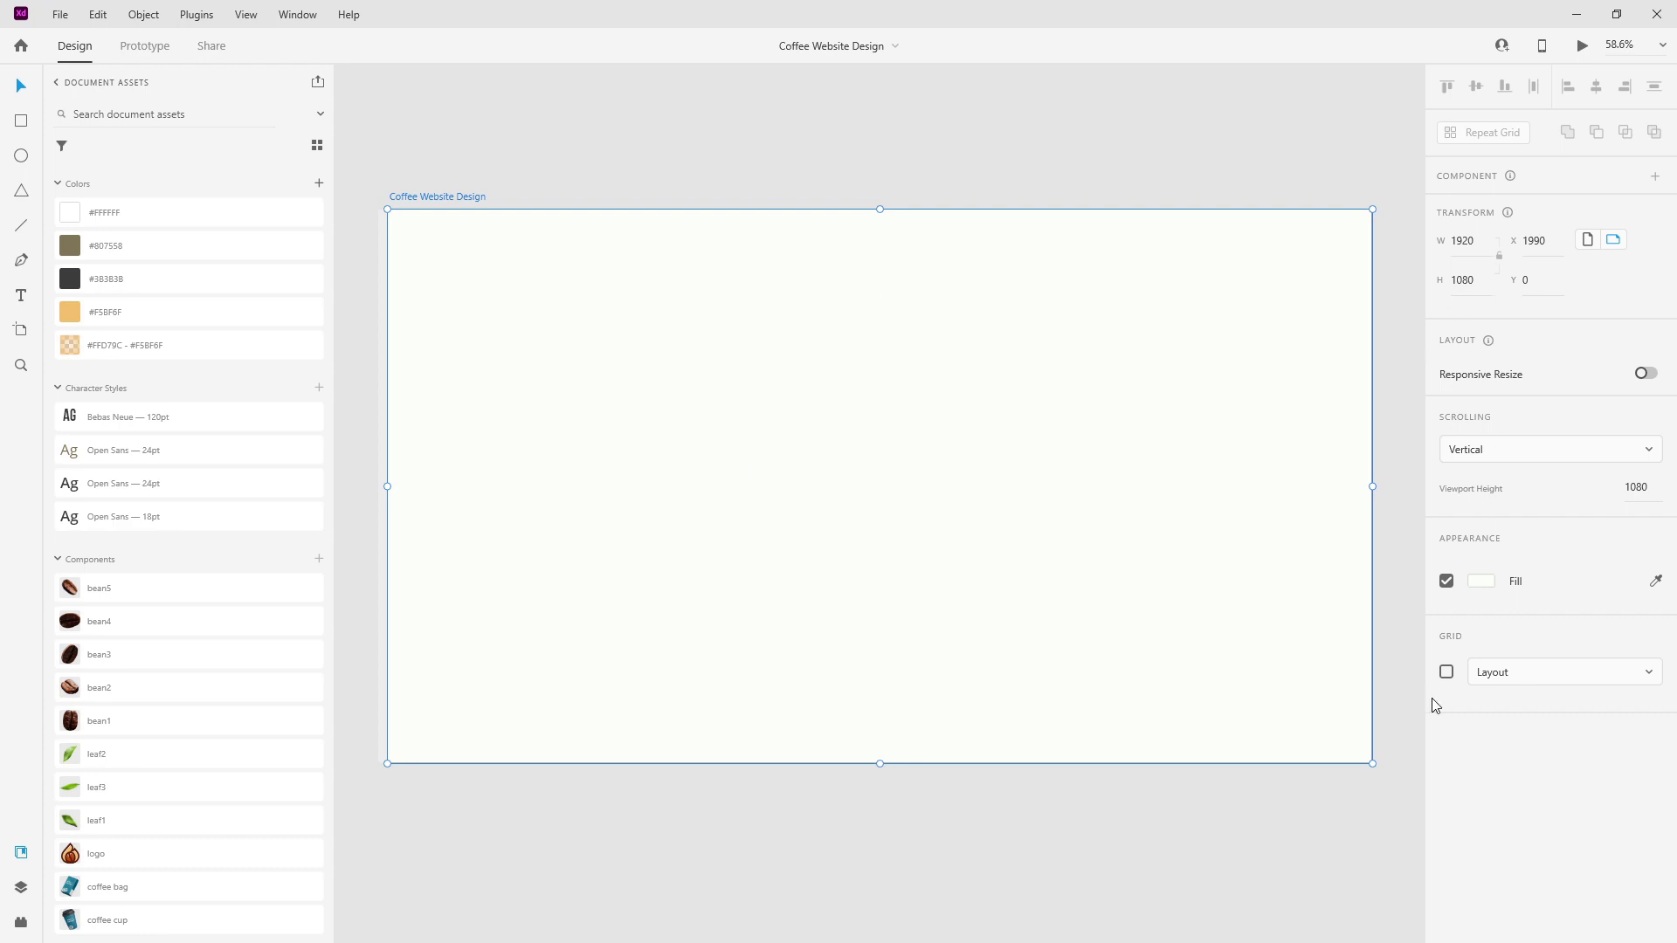
Show the column layout grid on the Coffee Website Design artboard.
left_click(1446, 672)
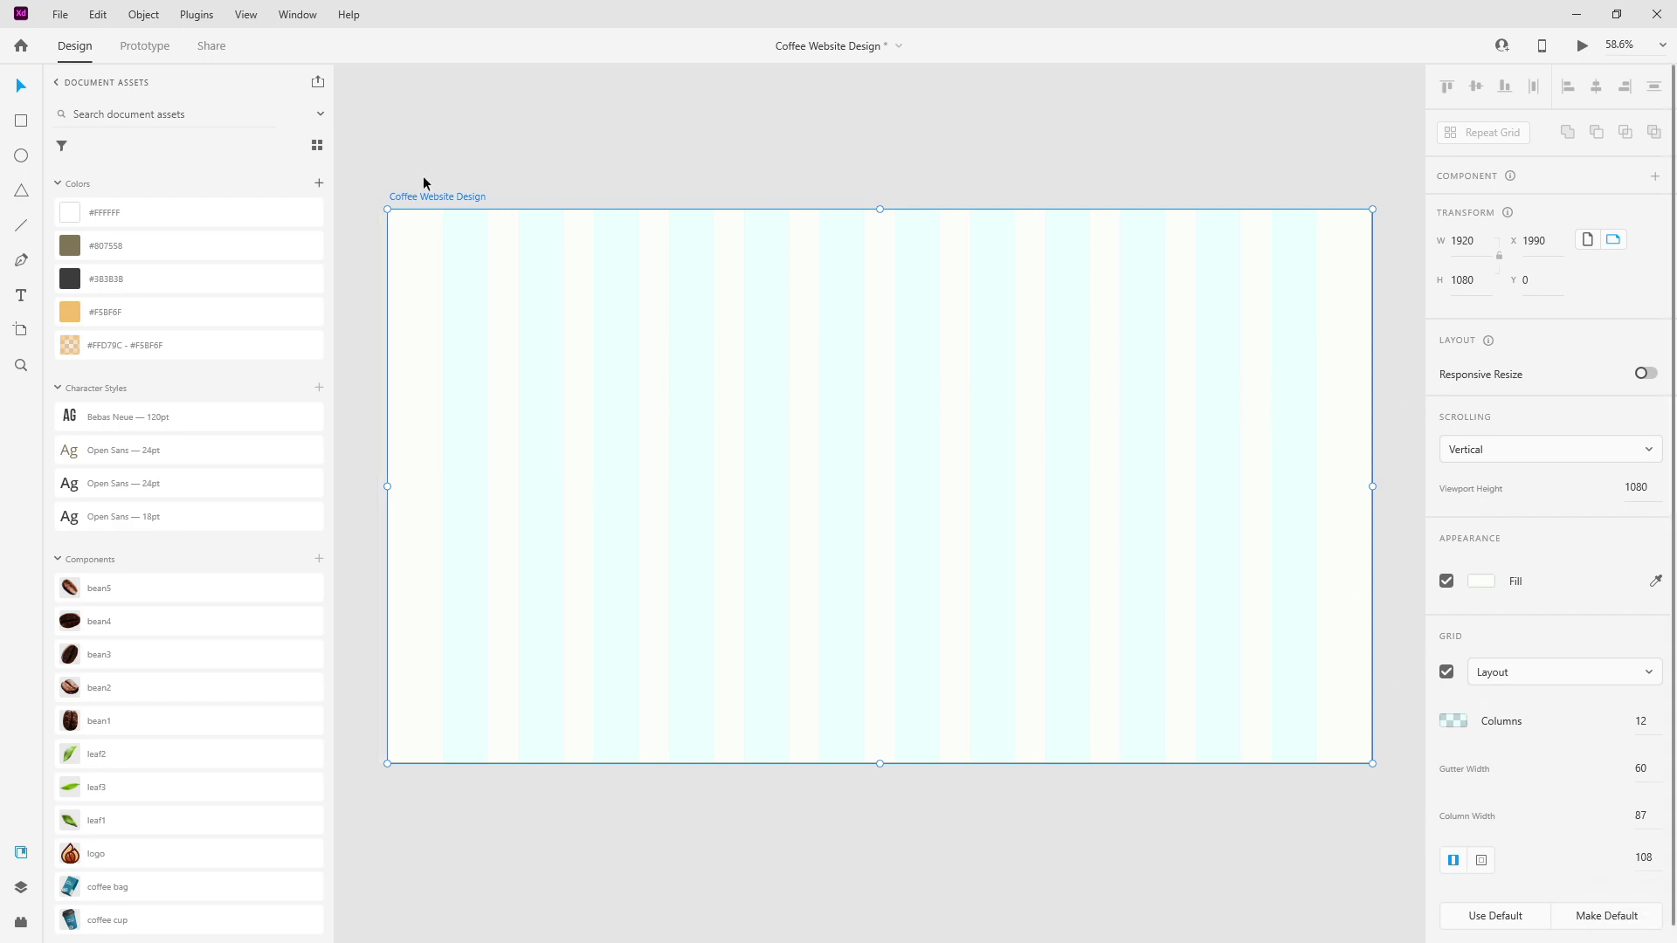
left_click(1483, 583)
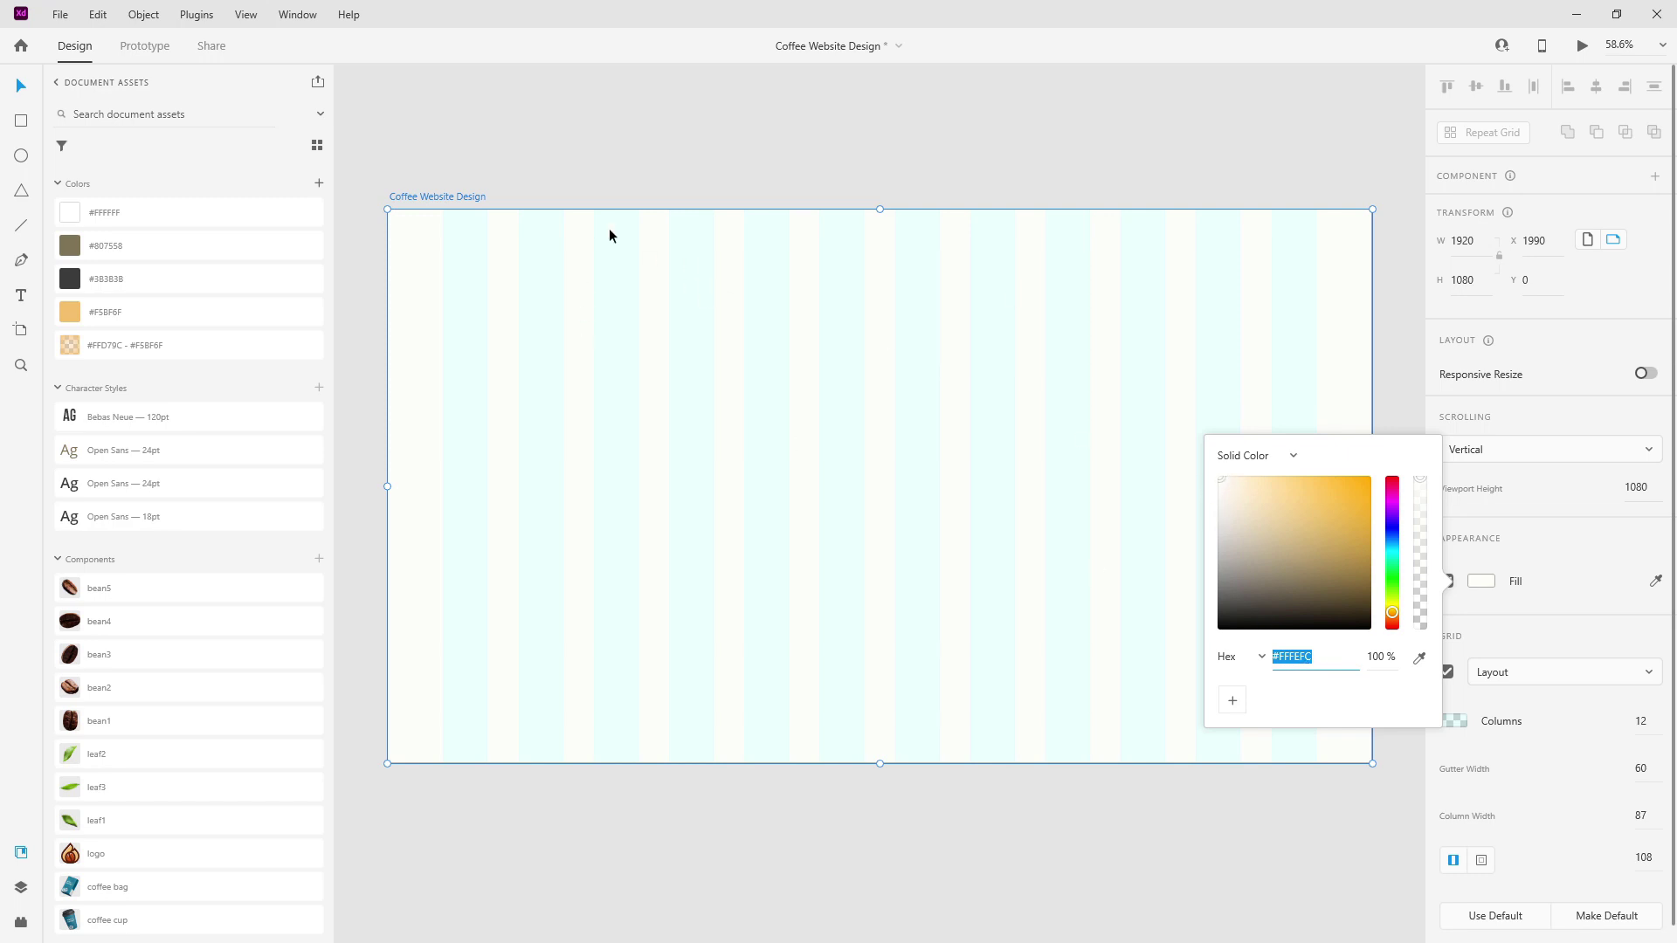
left_click(547, 150)
left_click(547, 150)
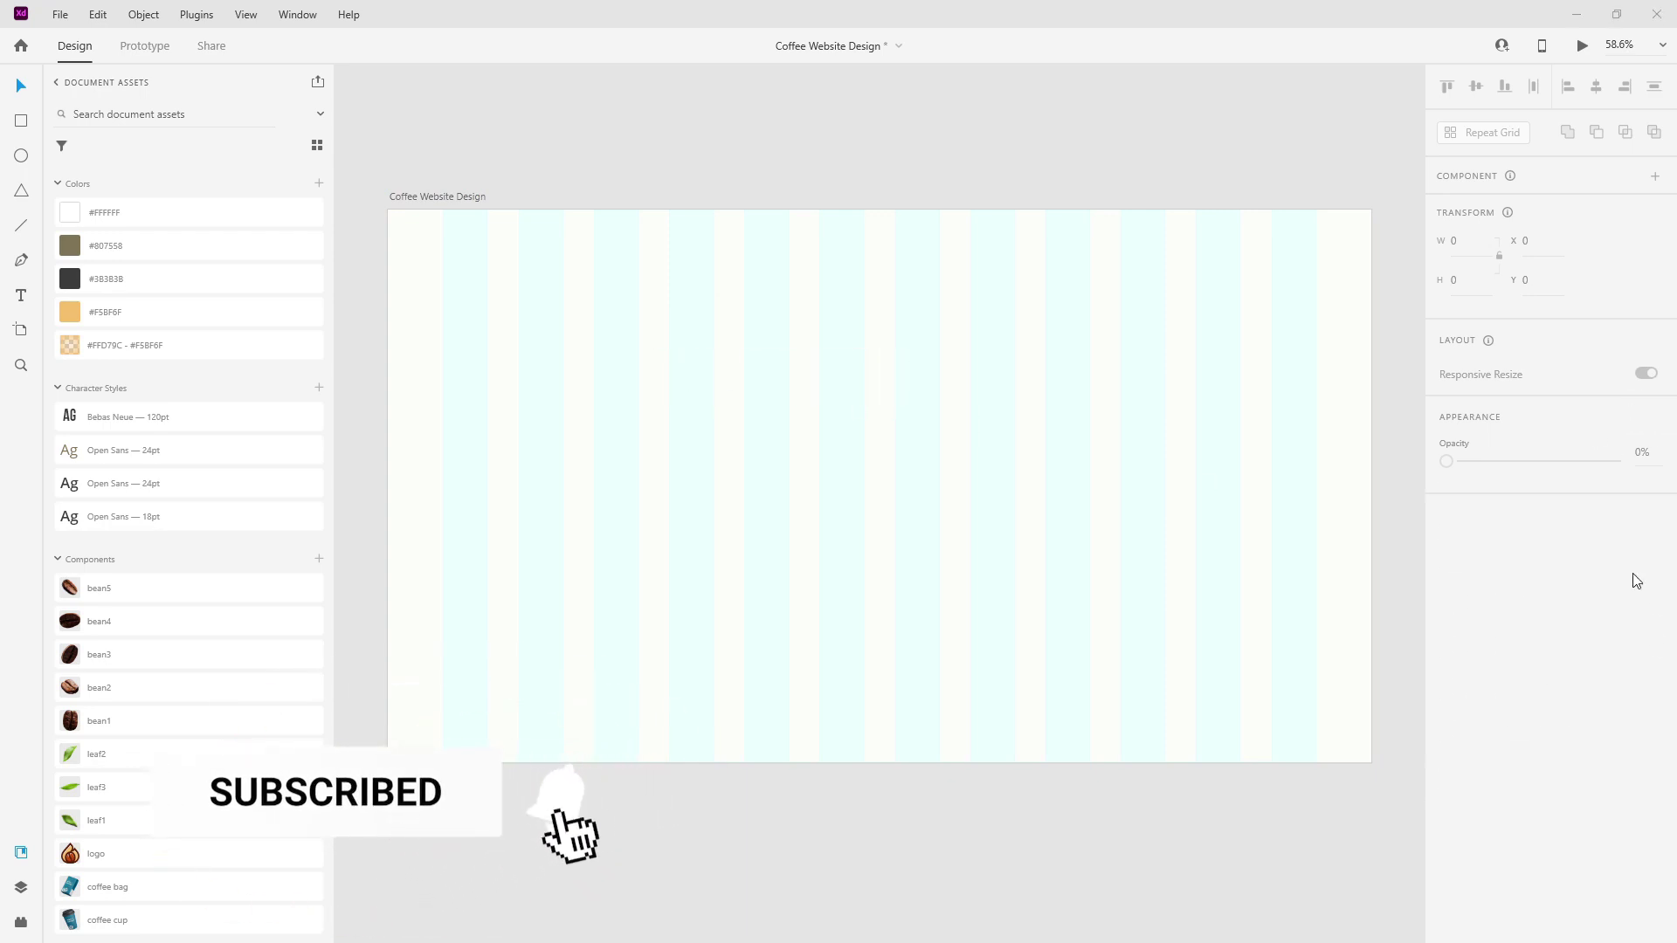
Paste the contour-line texture image, align it with the artboard's top-left corner and scale it to 1920 × 1280.
key("ctrl+v")
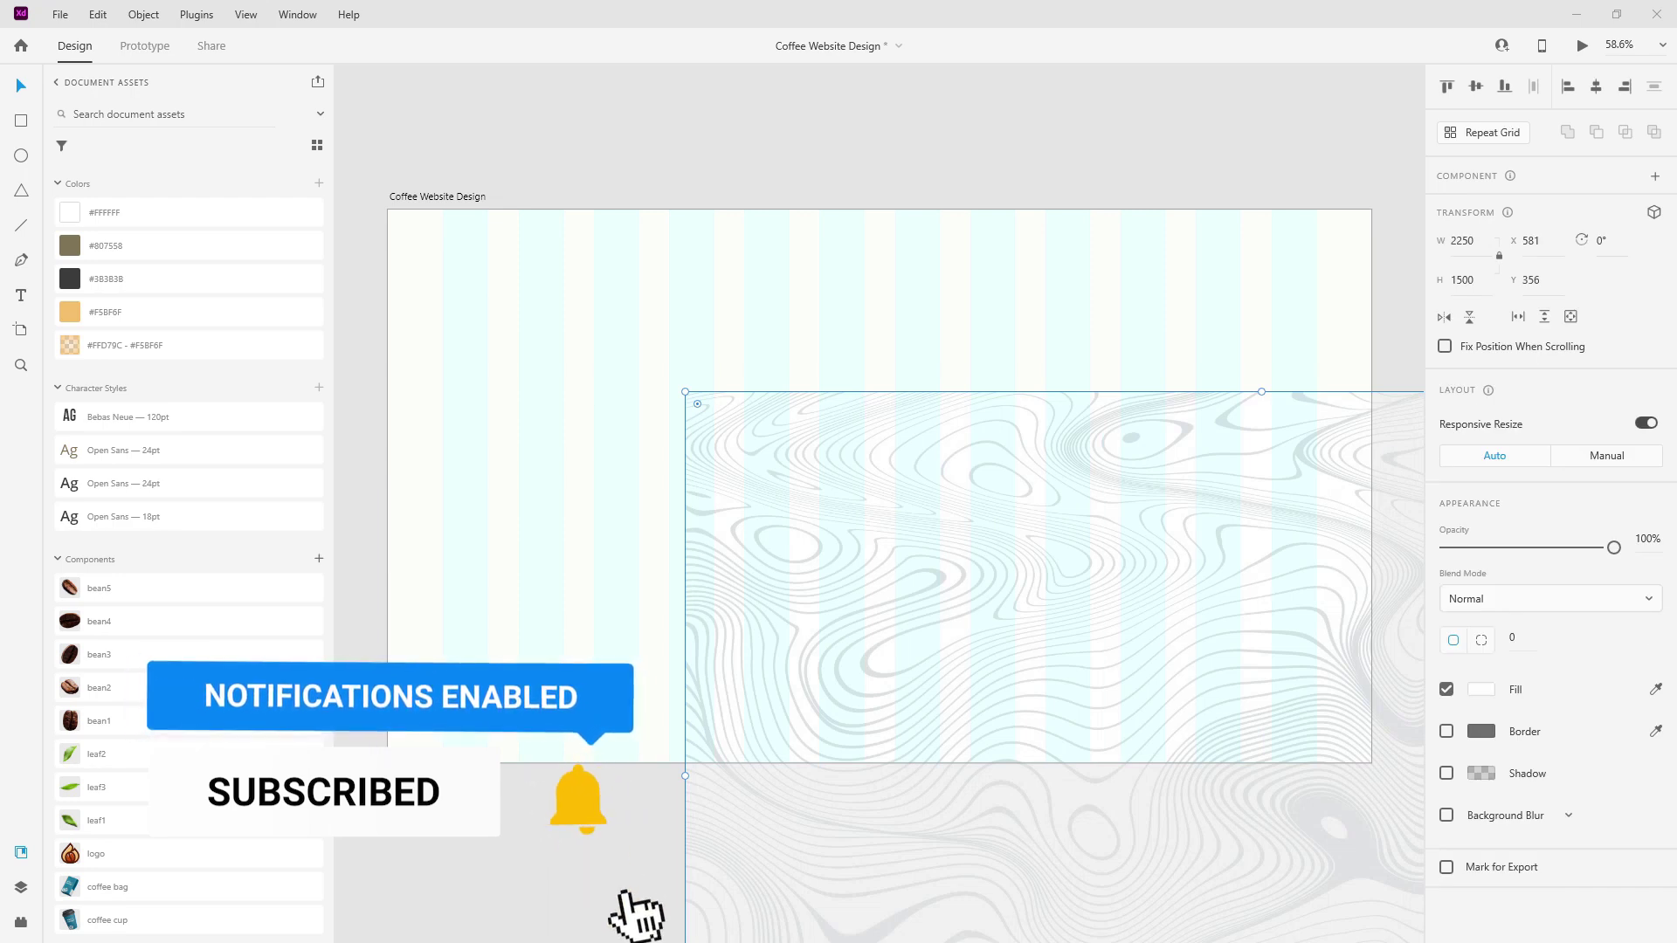
left_click_drag(988, 473, 701, 297)
scroll(665, 338, "down", 3)
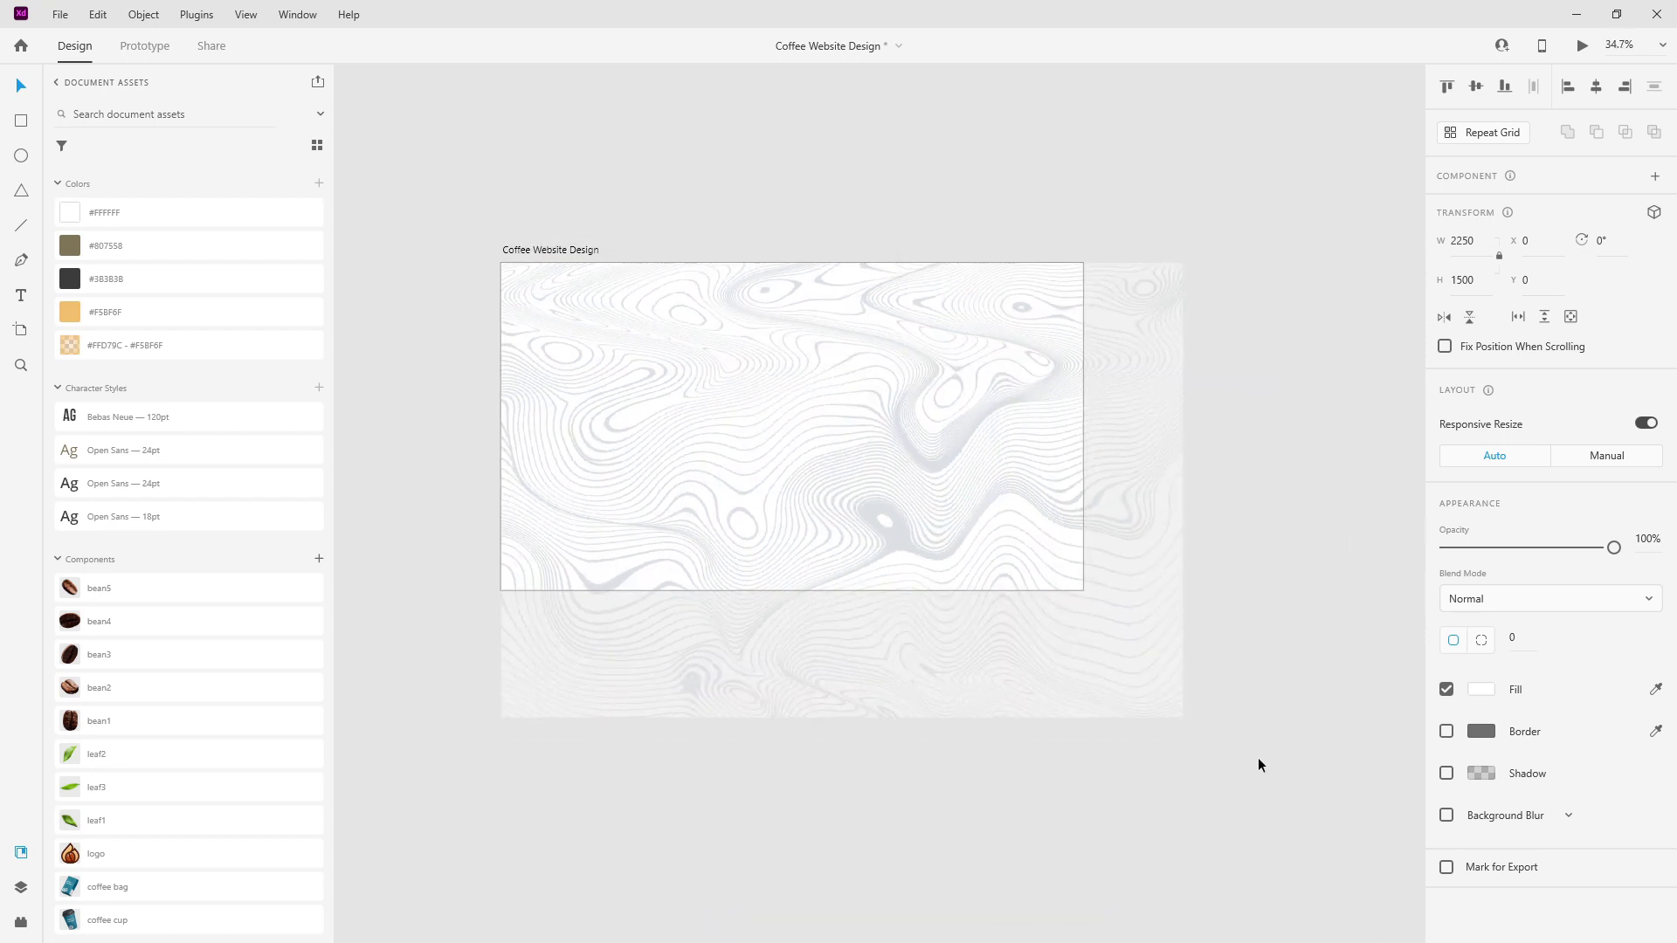
left_click_drag(1184, 716, 1082, 651)
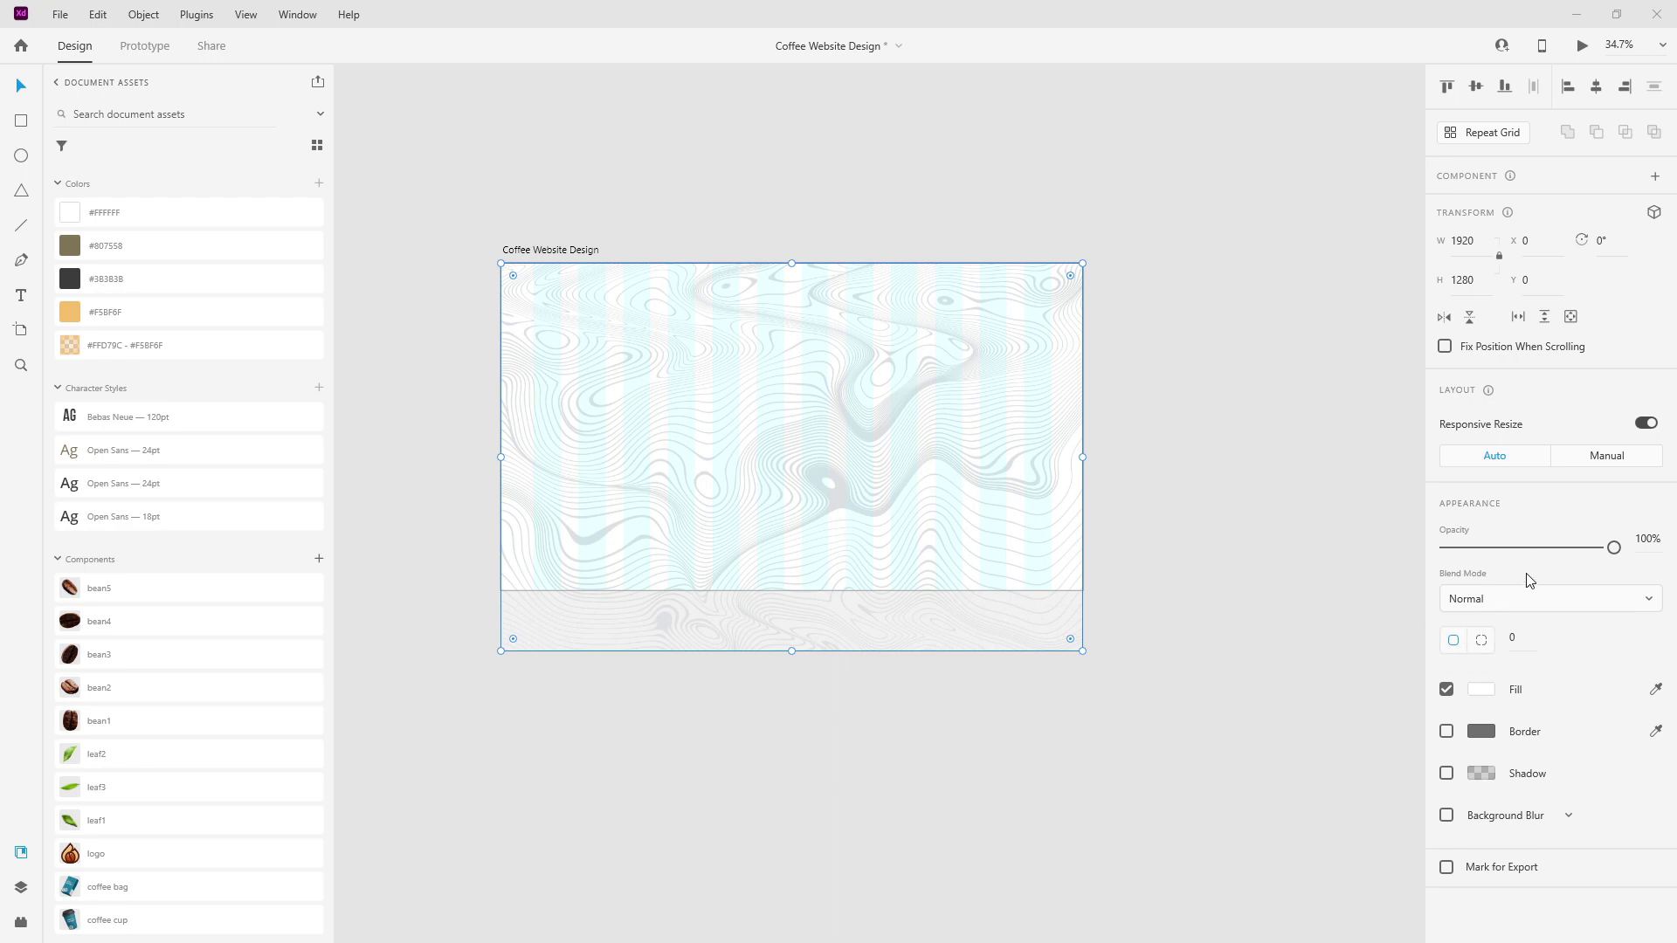
Set the background texture's blend mode to Difference and its opacity to 14%.
left_click(1527, 603)
scroll(1532, 699, "down", 5)
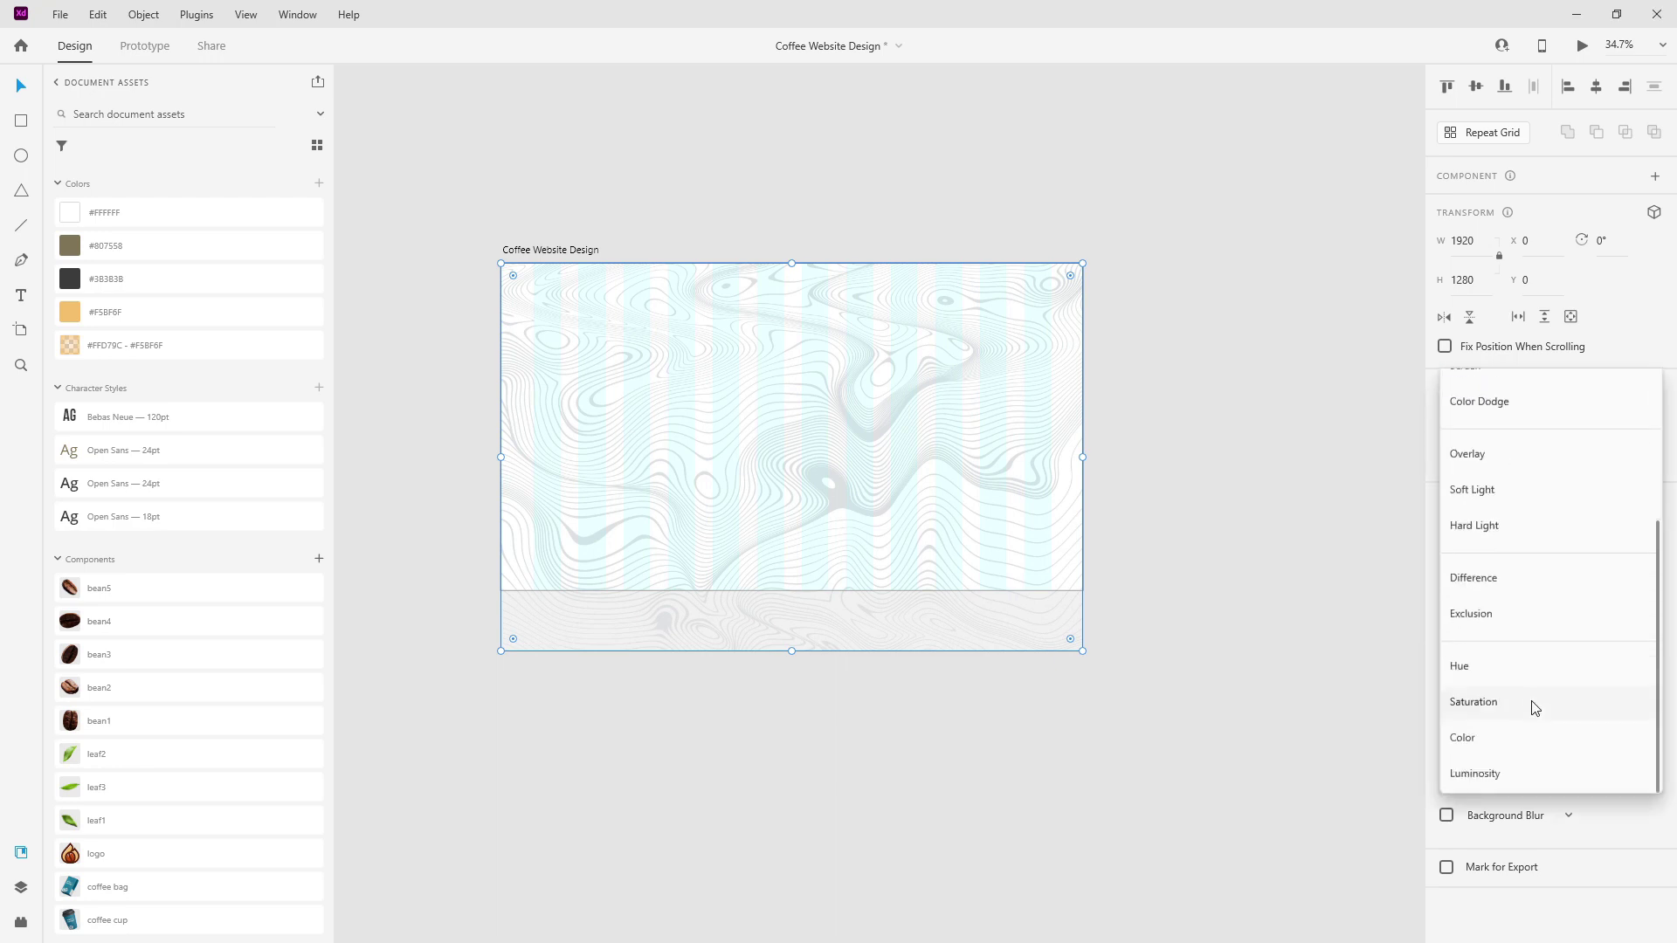
left_click(1508, 577)
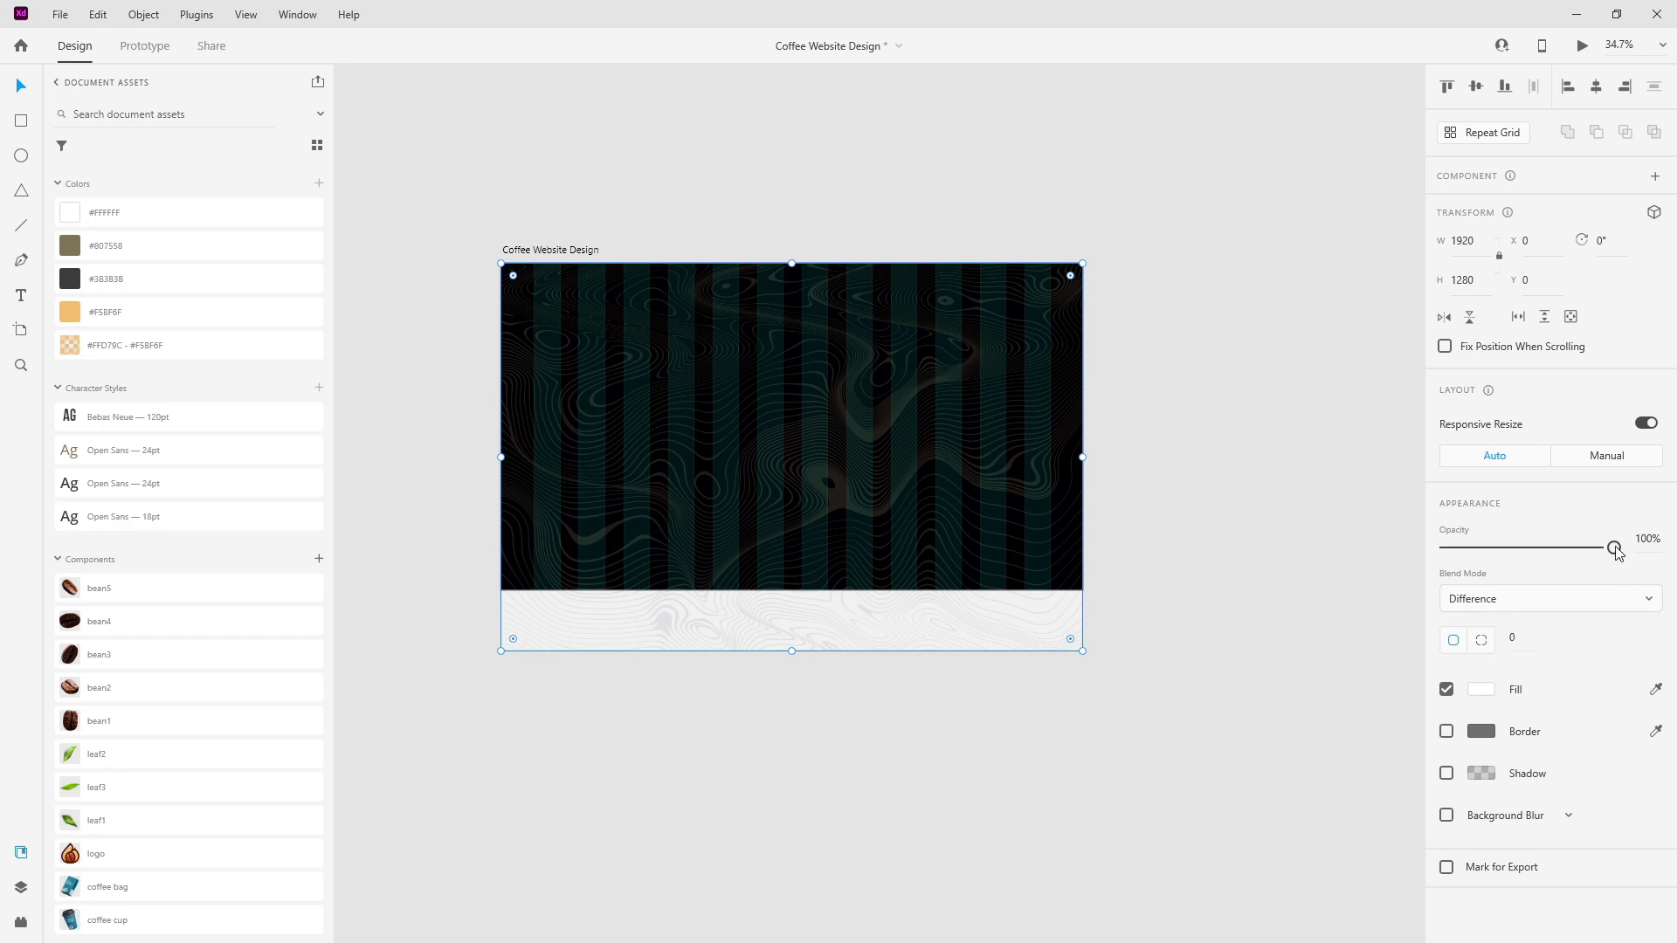
left_click(1643, 539)
type("15")
key("Return")
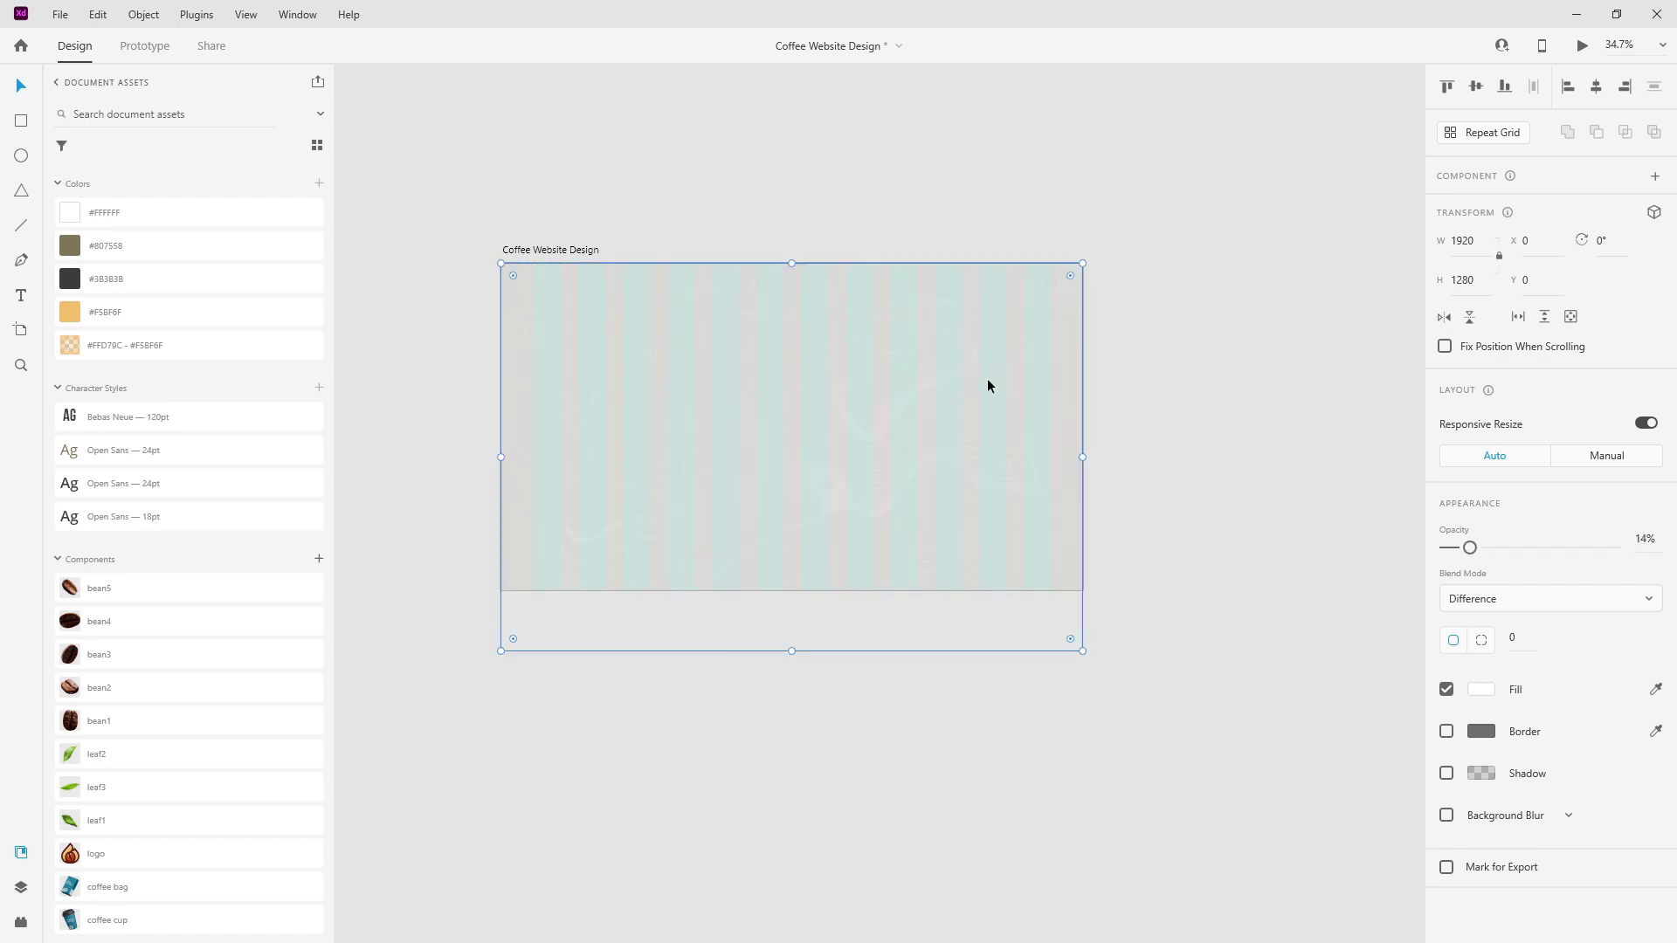
Place the logo component on the artboard at the first grid column's left edge, flush with the artboard's top (X 108, Y 0).
left_click(545, 250)
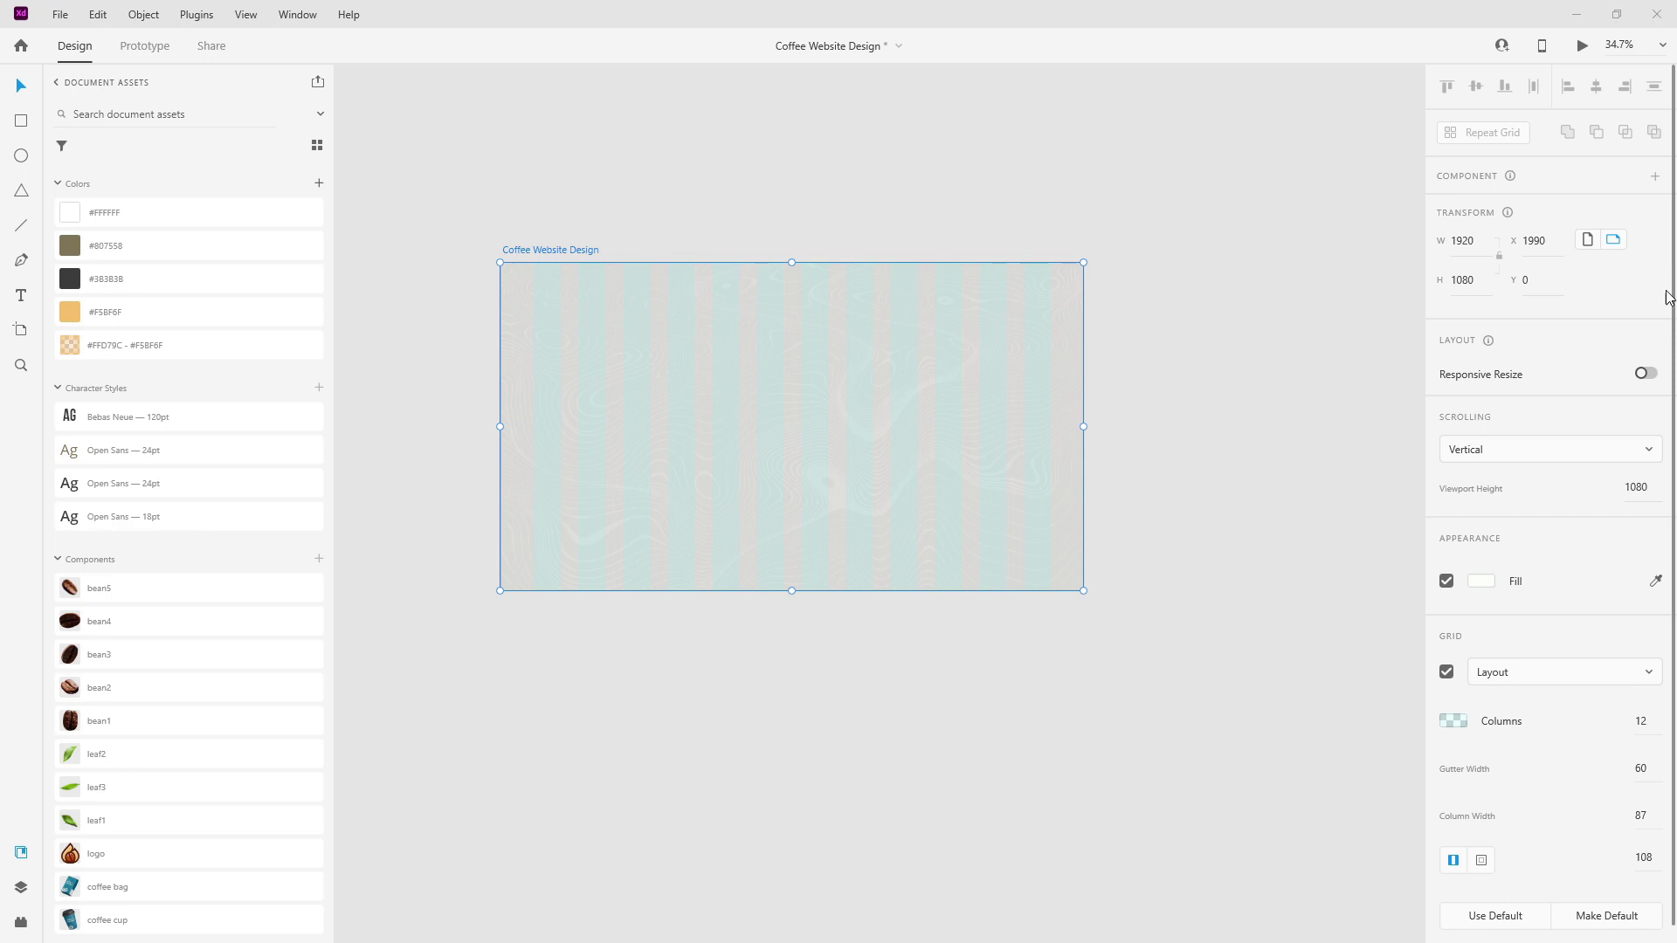
left_click_drag(112, 865, 585, 302)
scroll(530, 263, "up", 5)
left_click_drag(753, 416, 565, 365)
left_click(577, 311)
left_click_drag(569, 358, 582, 303)
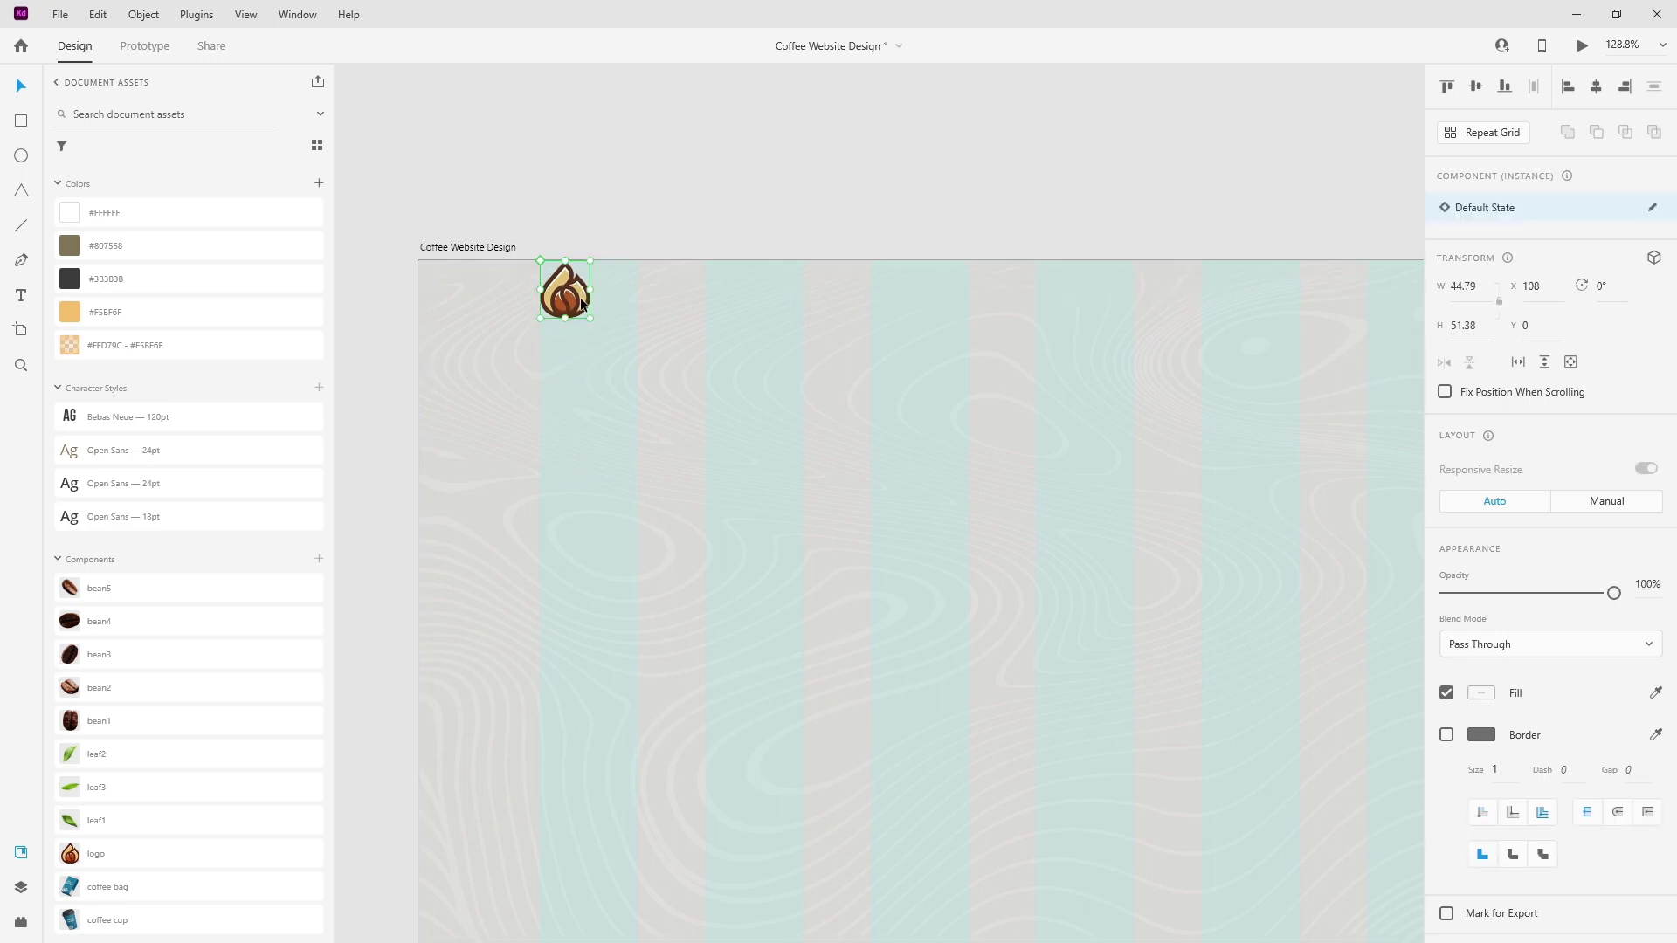
Move the logo down to 40 px from the artboard's top edge.
key("shift+Down")
key("shift+Down")
key("shift+Down")
key("shift+Down")
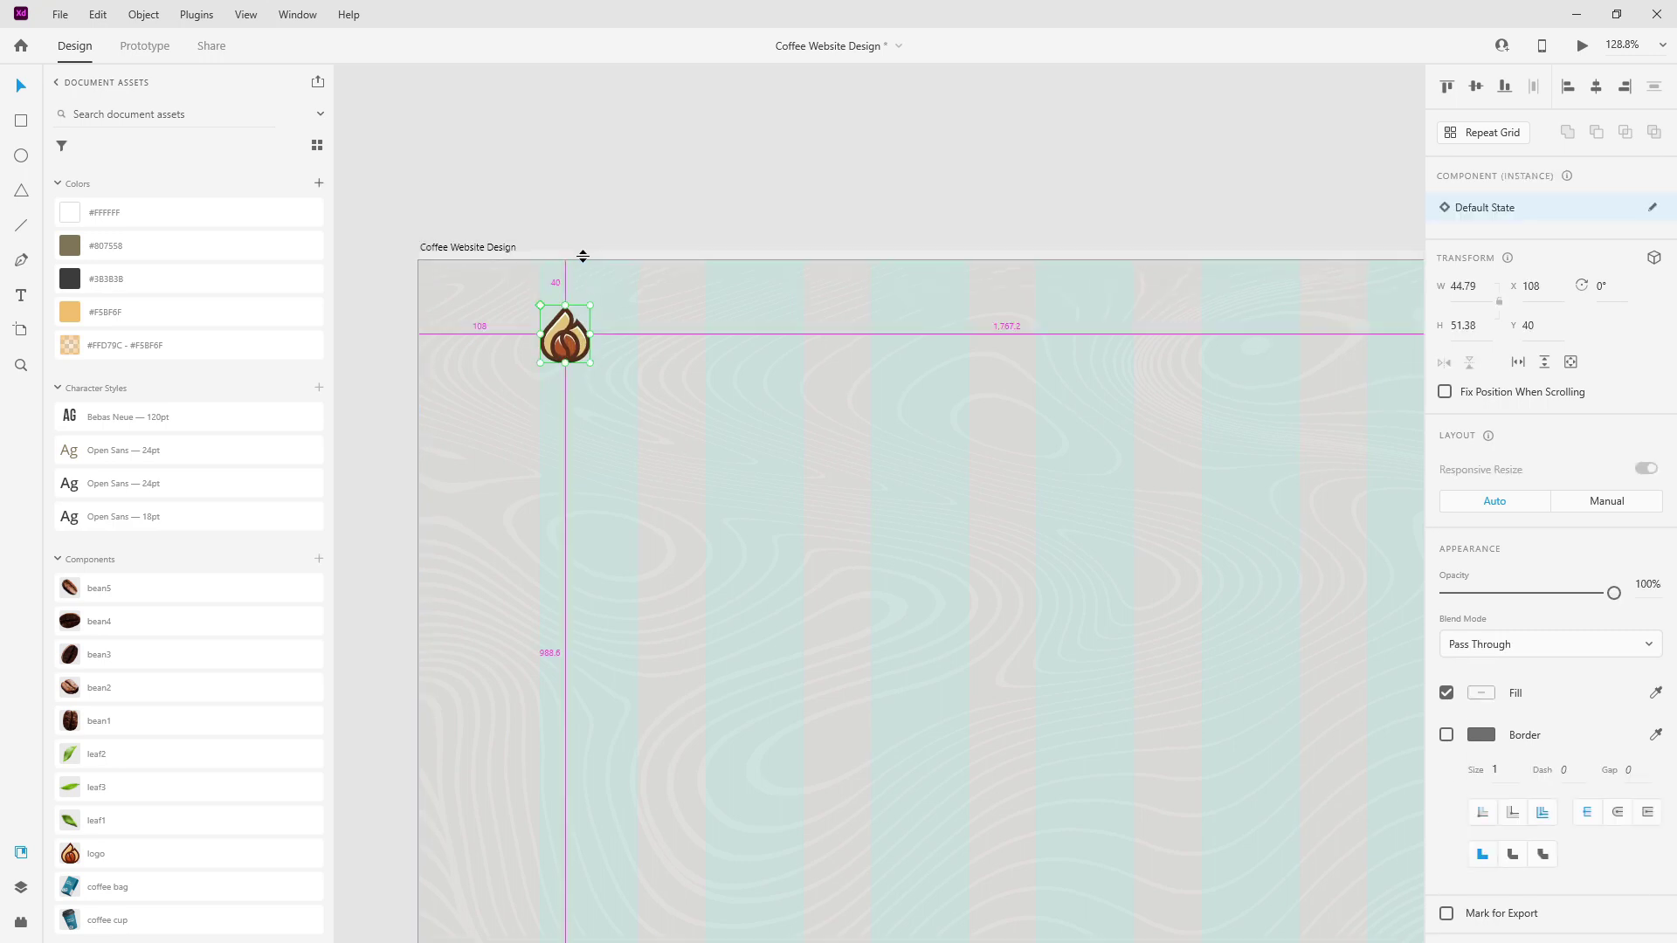
Add a text item "Coffee" to the right of the logo and apply the Open Sans 18pt character style.
scroll(483, 423, "down", 2)
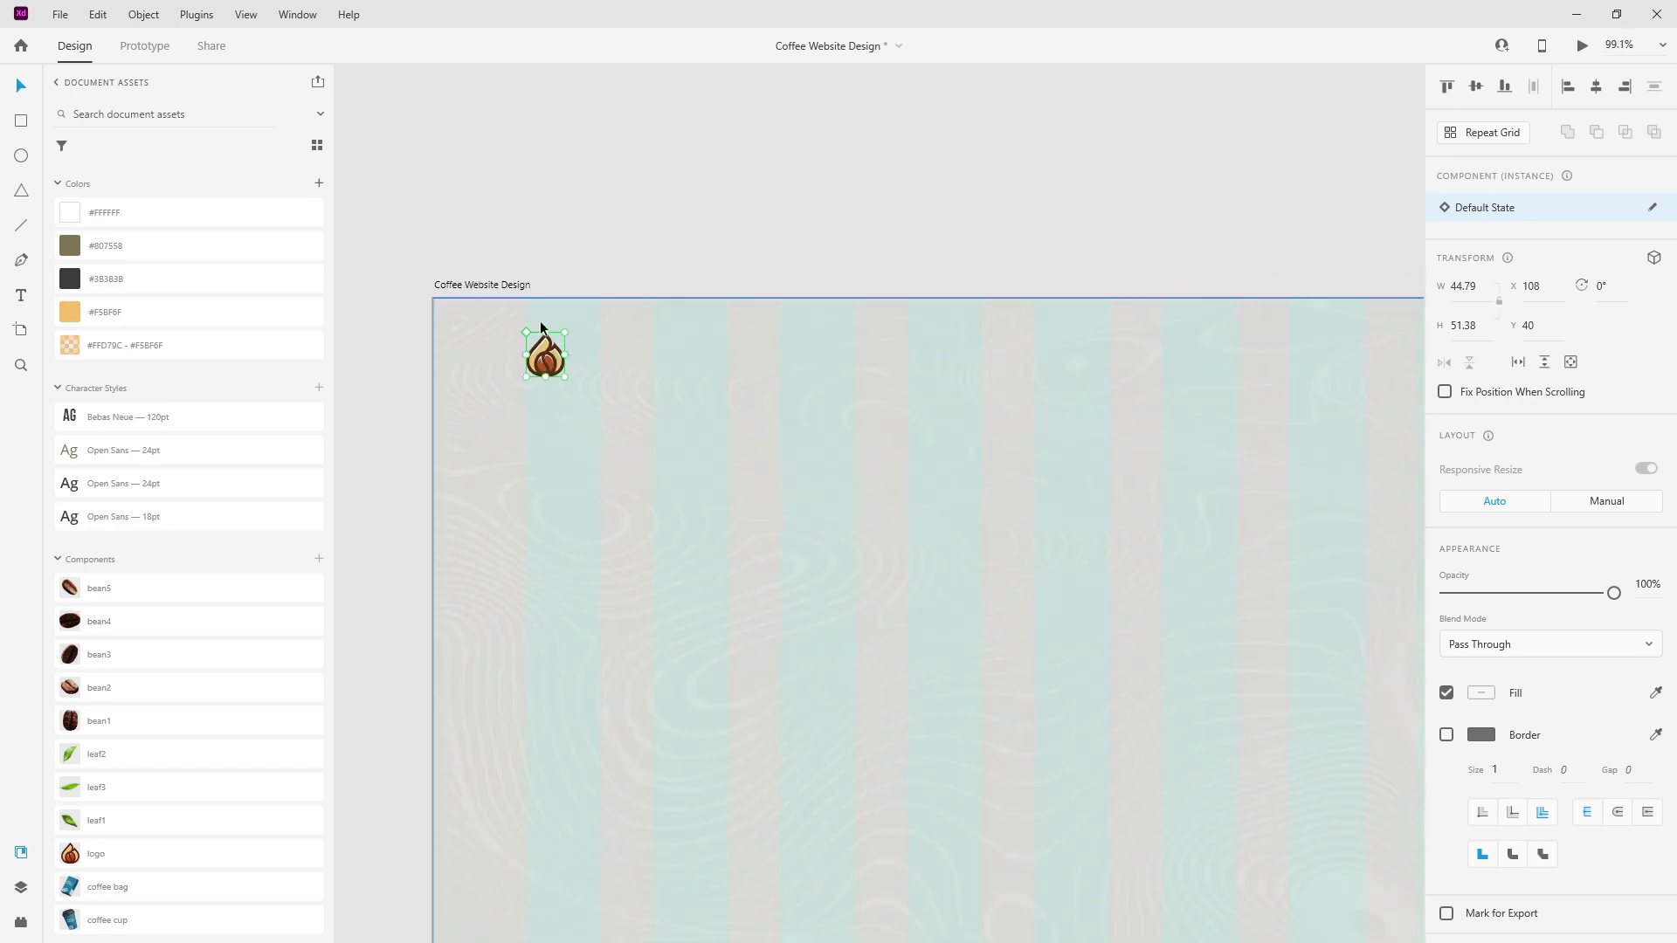
left_click(21, 296)
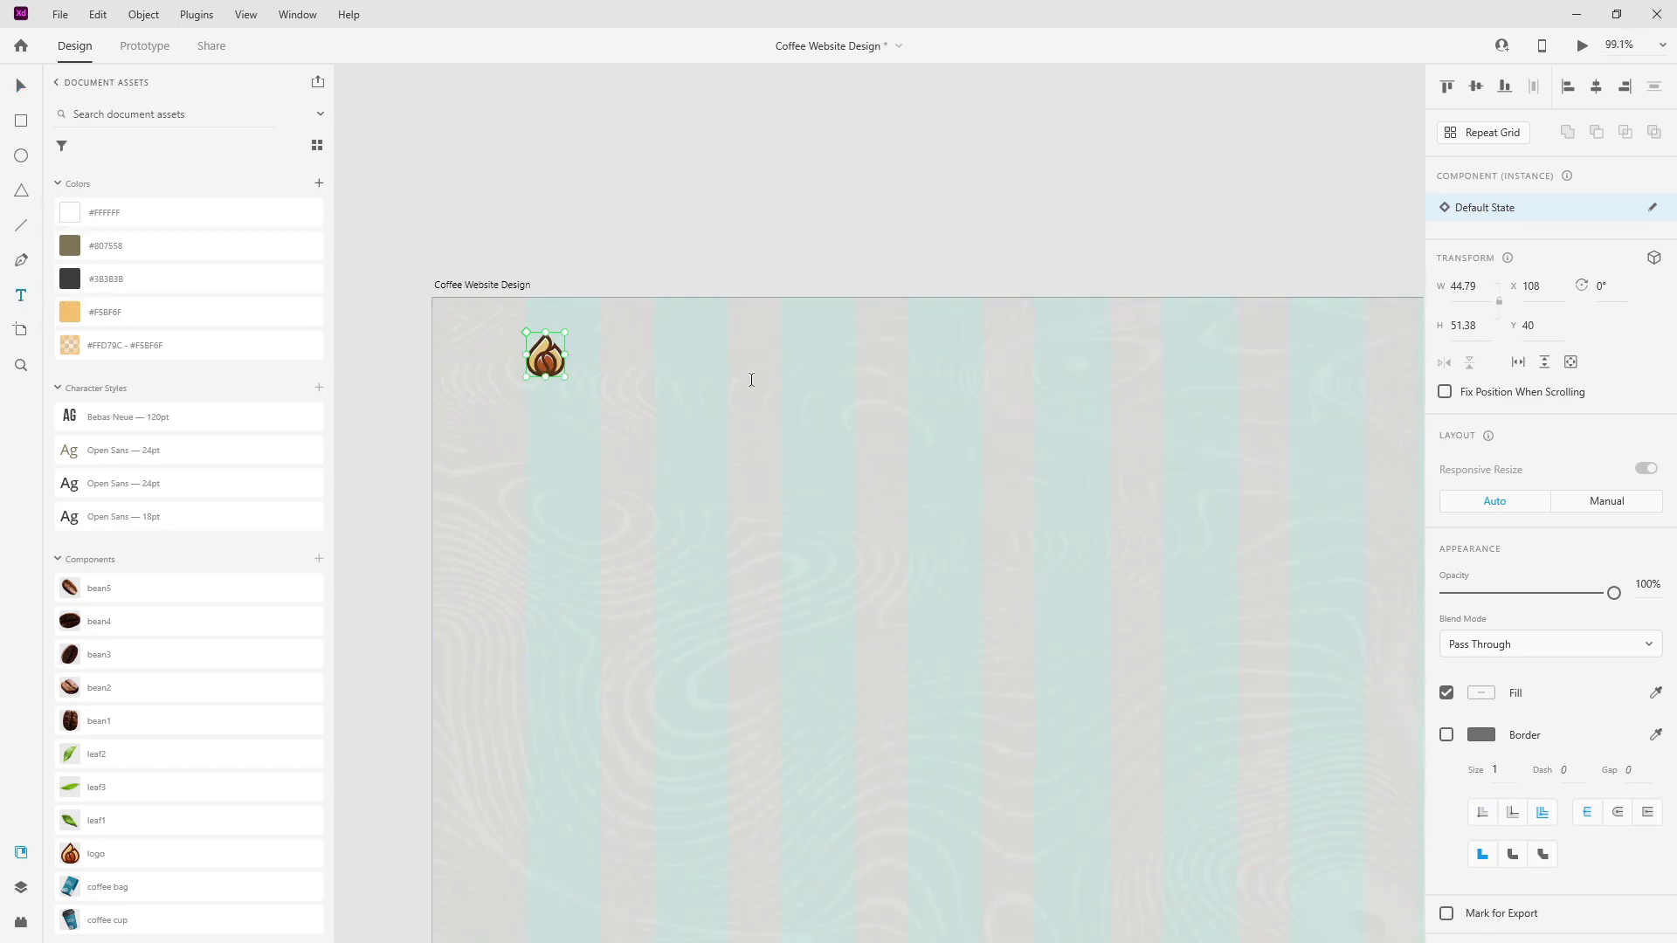
left_click(760, 359)
type("Coffee")
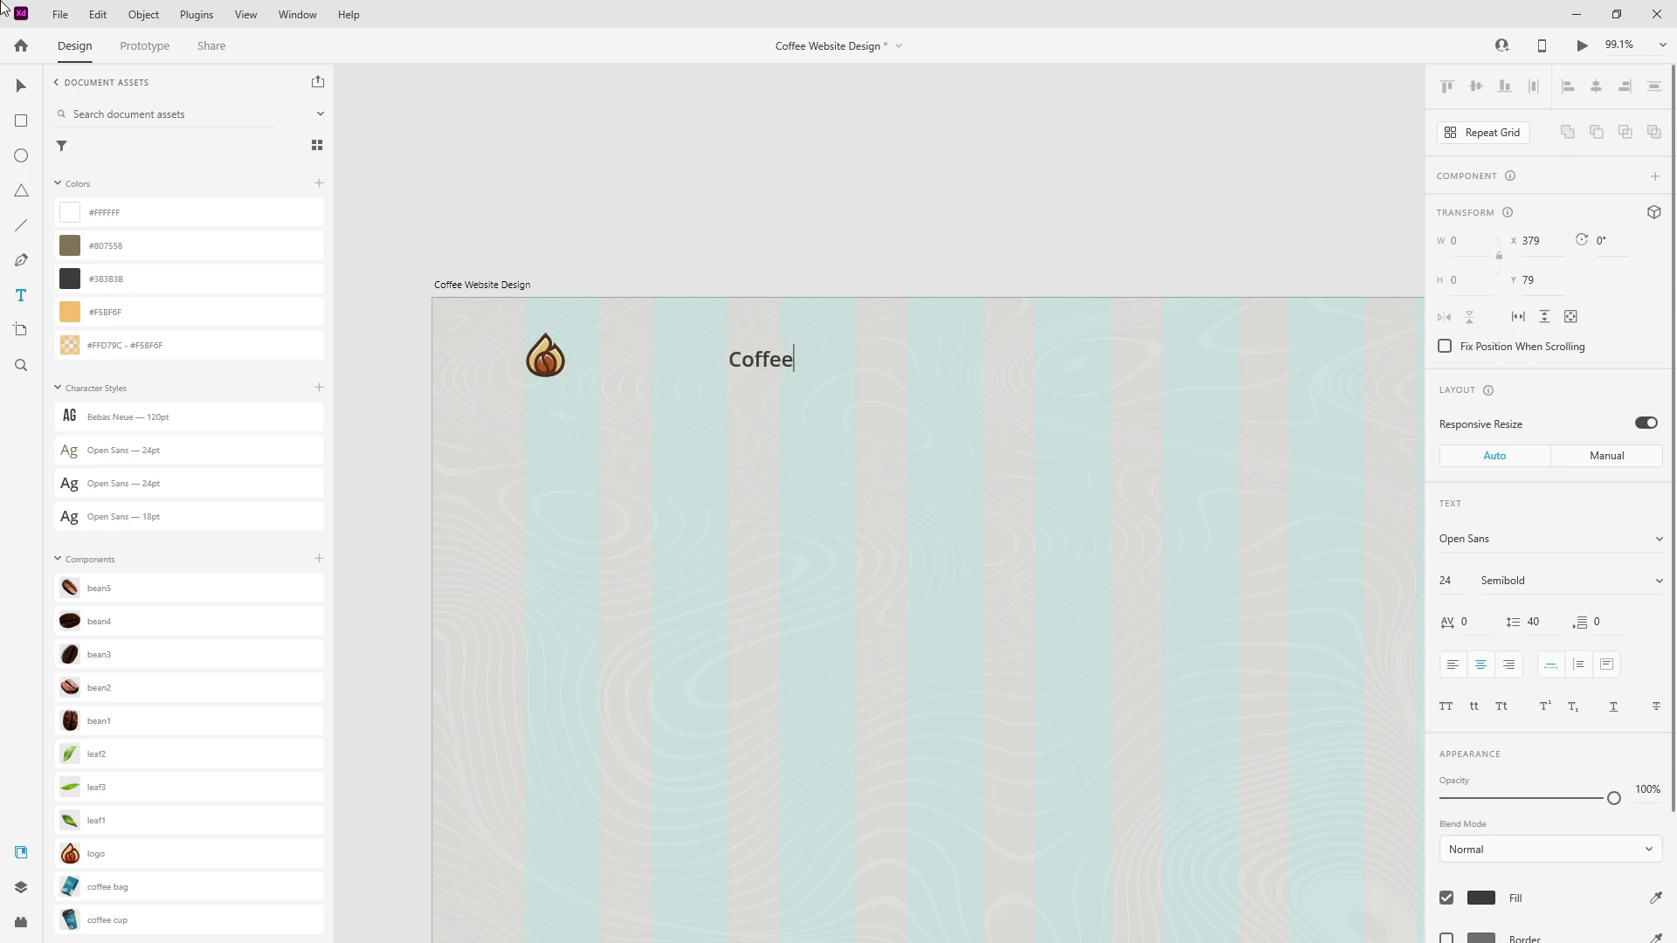
left_click(139, 517)
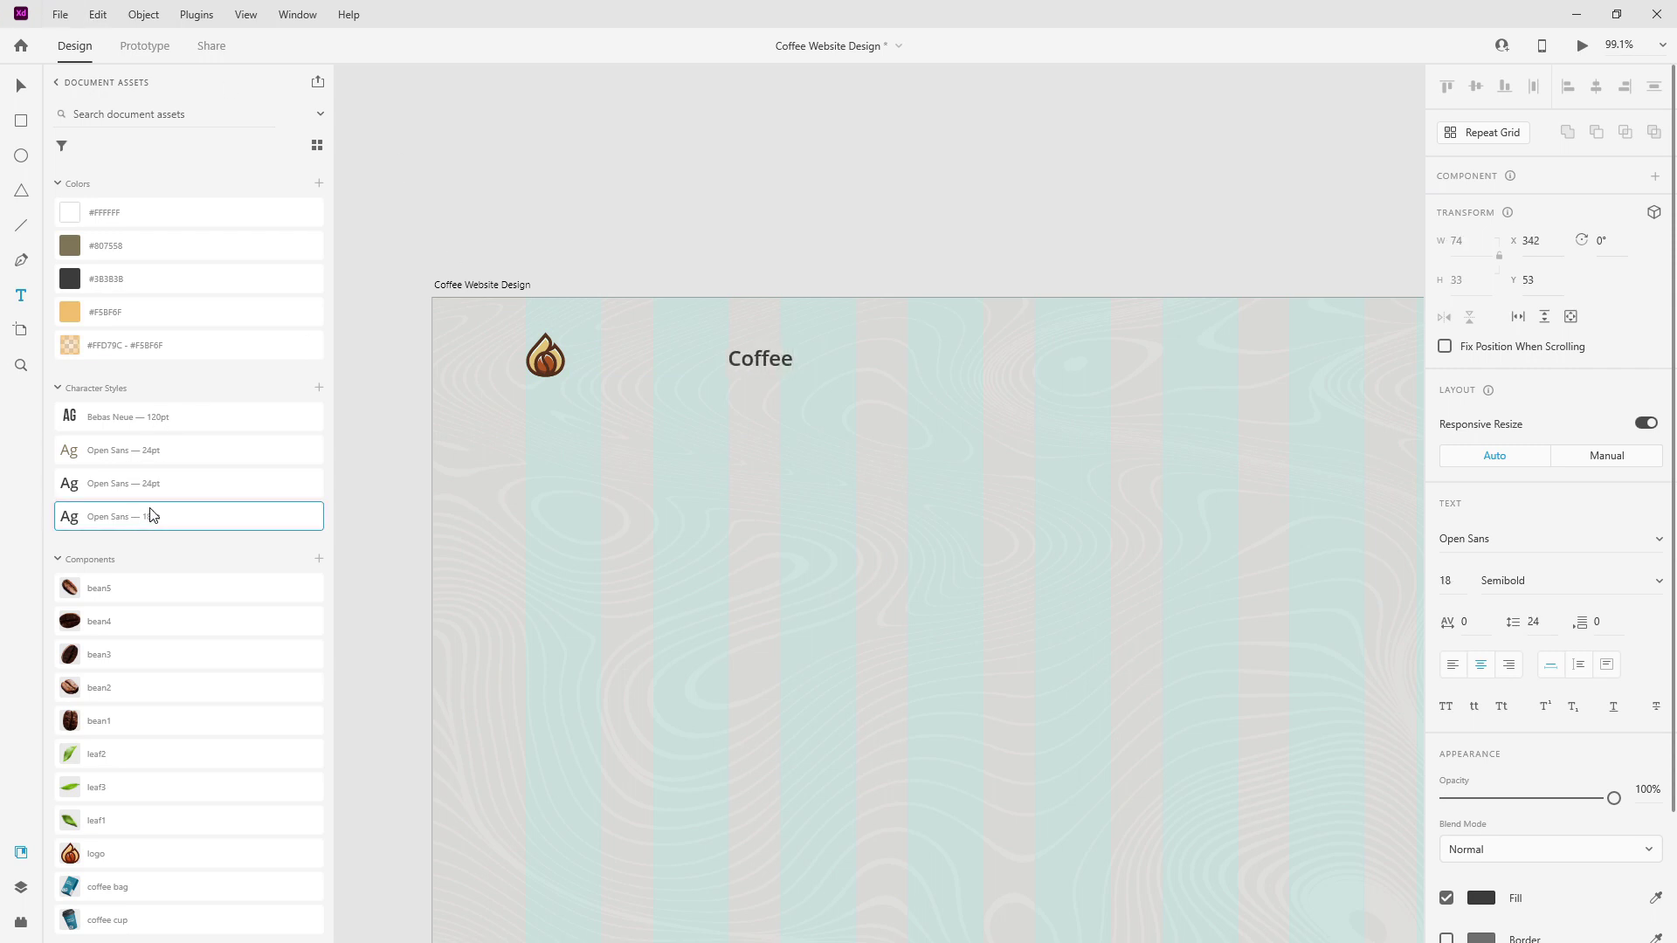
left_click(19, 87)
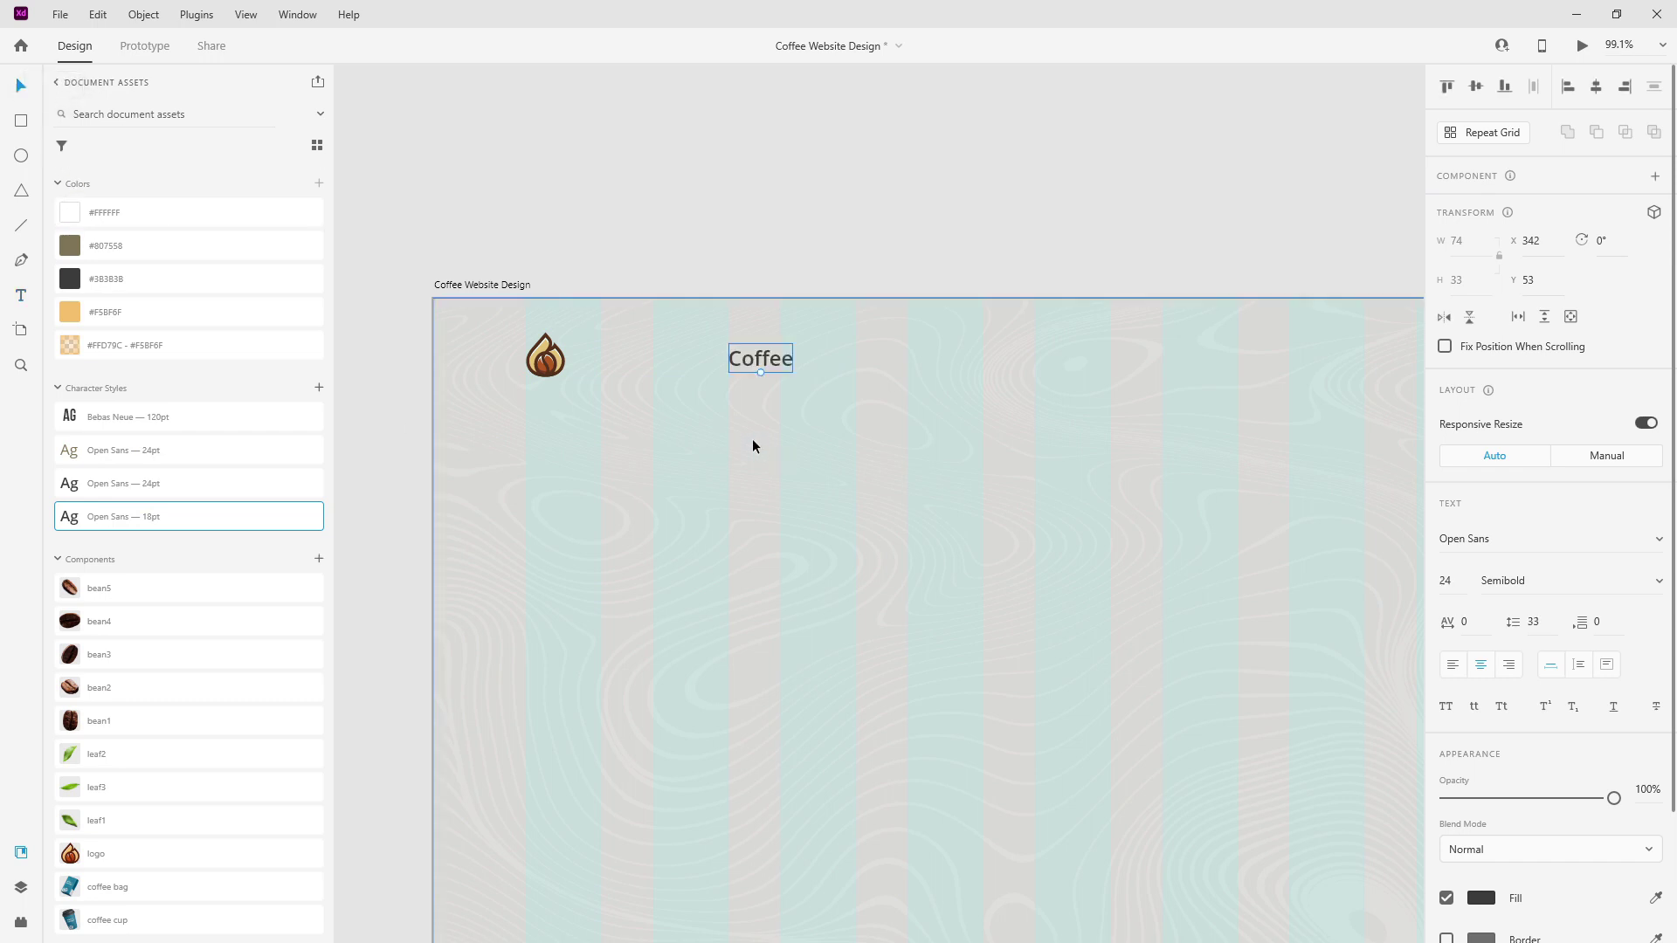
left_click(175, 519)
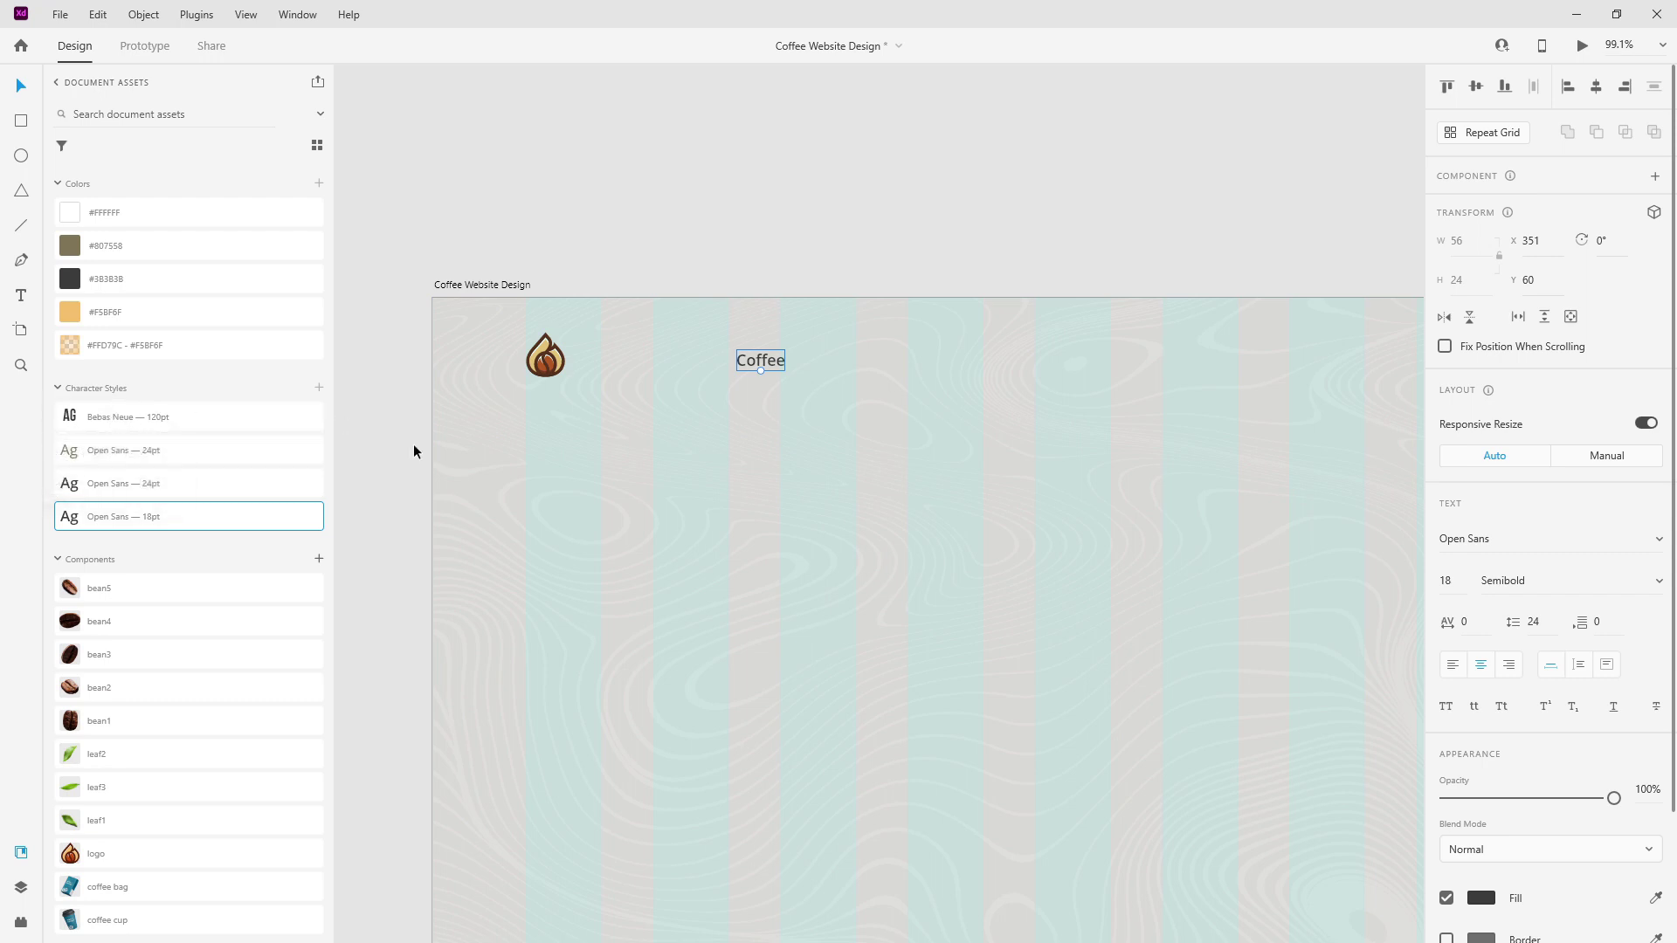
Move the Coffee layer below the logo layer and wrap it in a group named nav.
left_click(21, 887)
left_click_drag(103, 161, 104, 192)
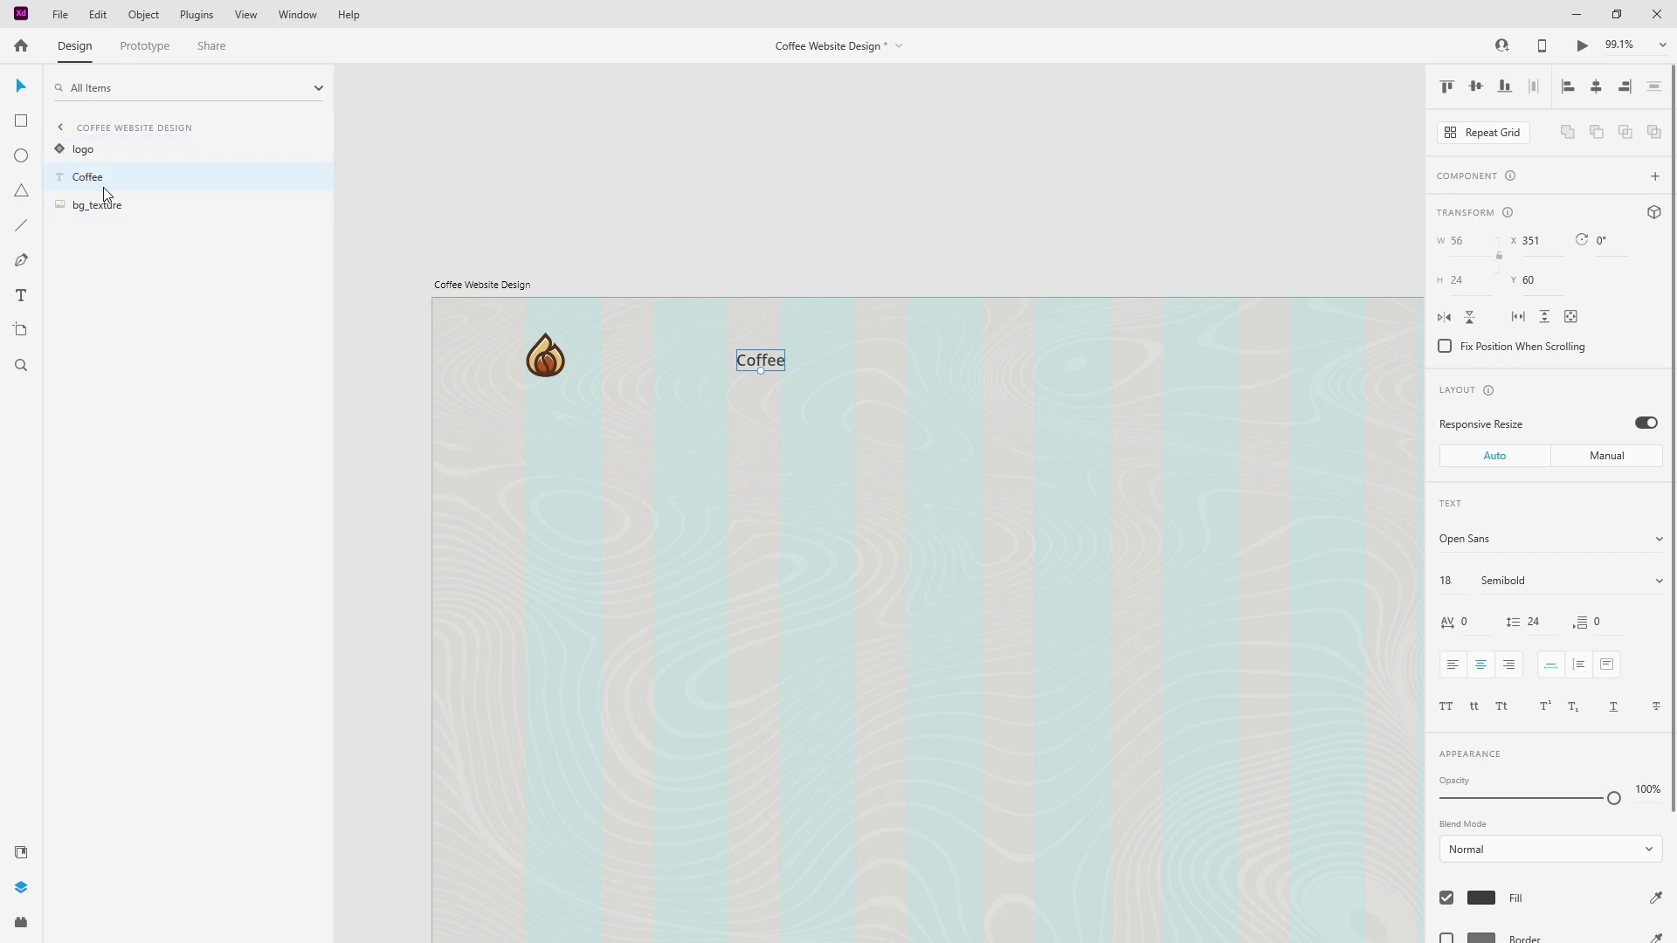
key("ctrl+g")
double_click(102, 177)
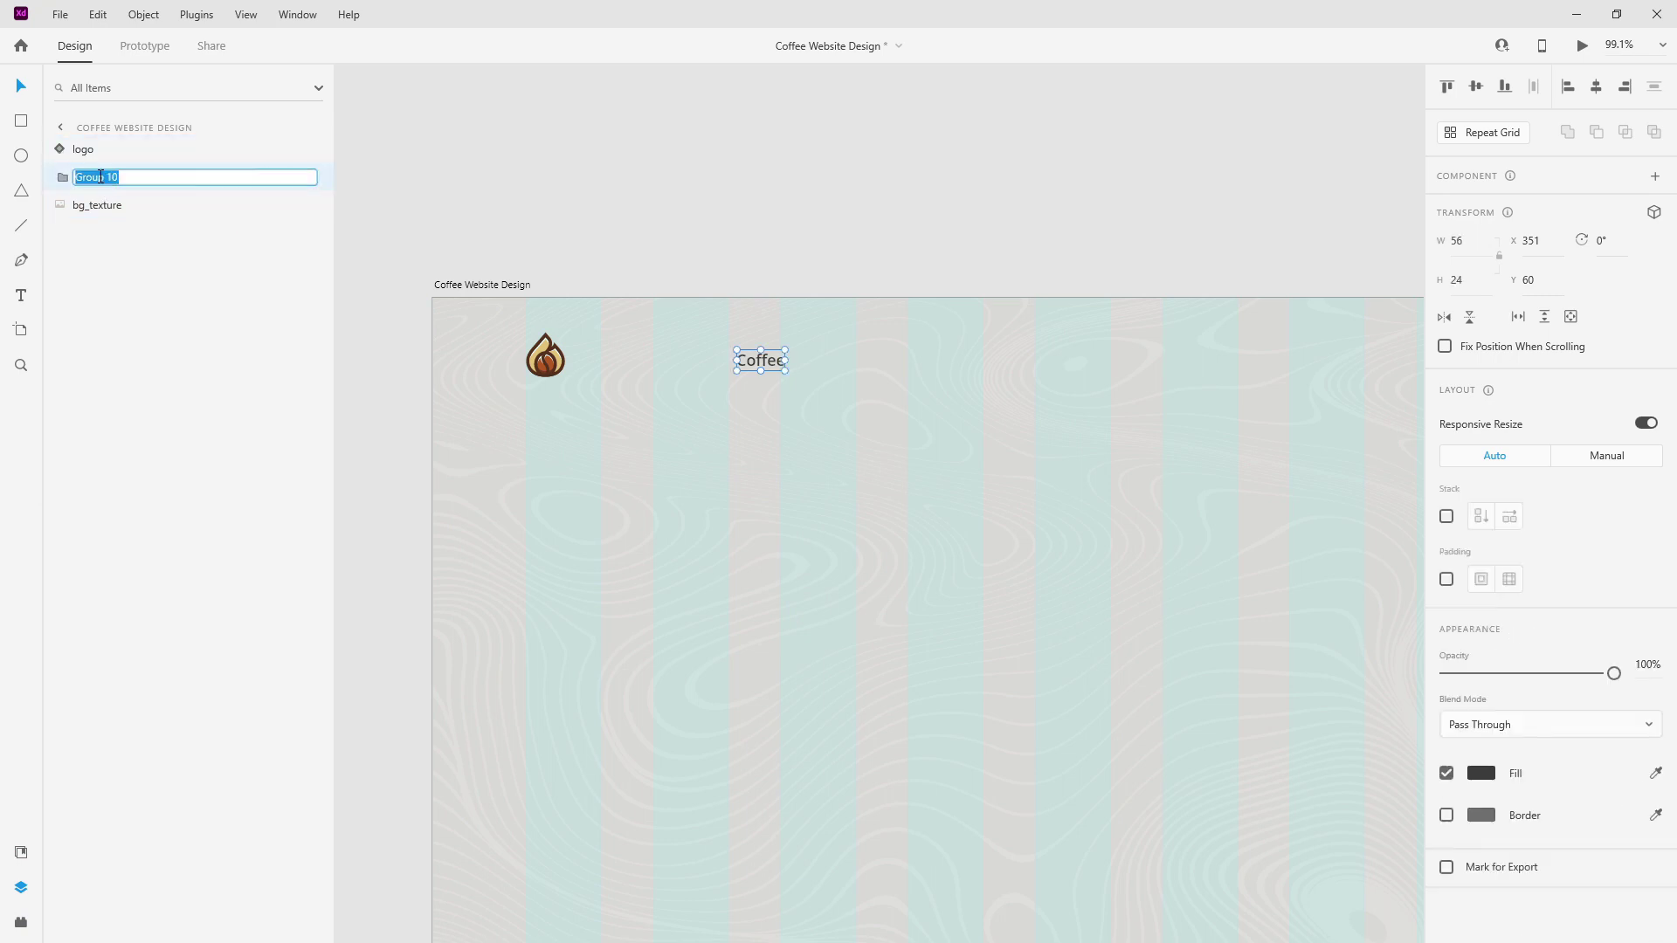
type("nav")
key("Return")
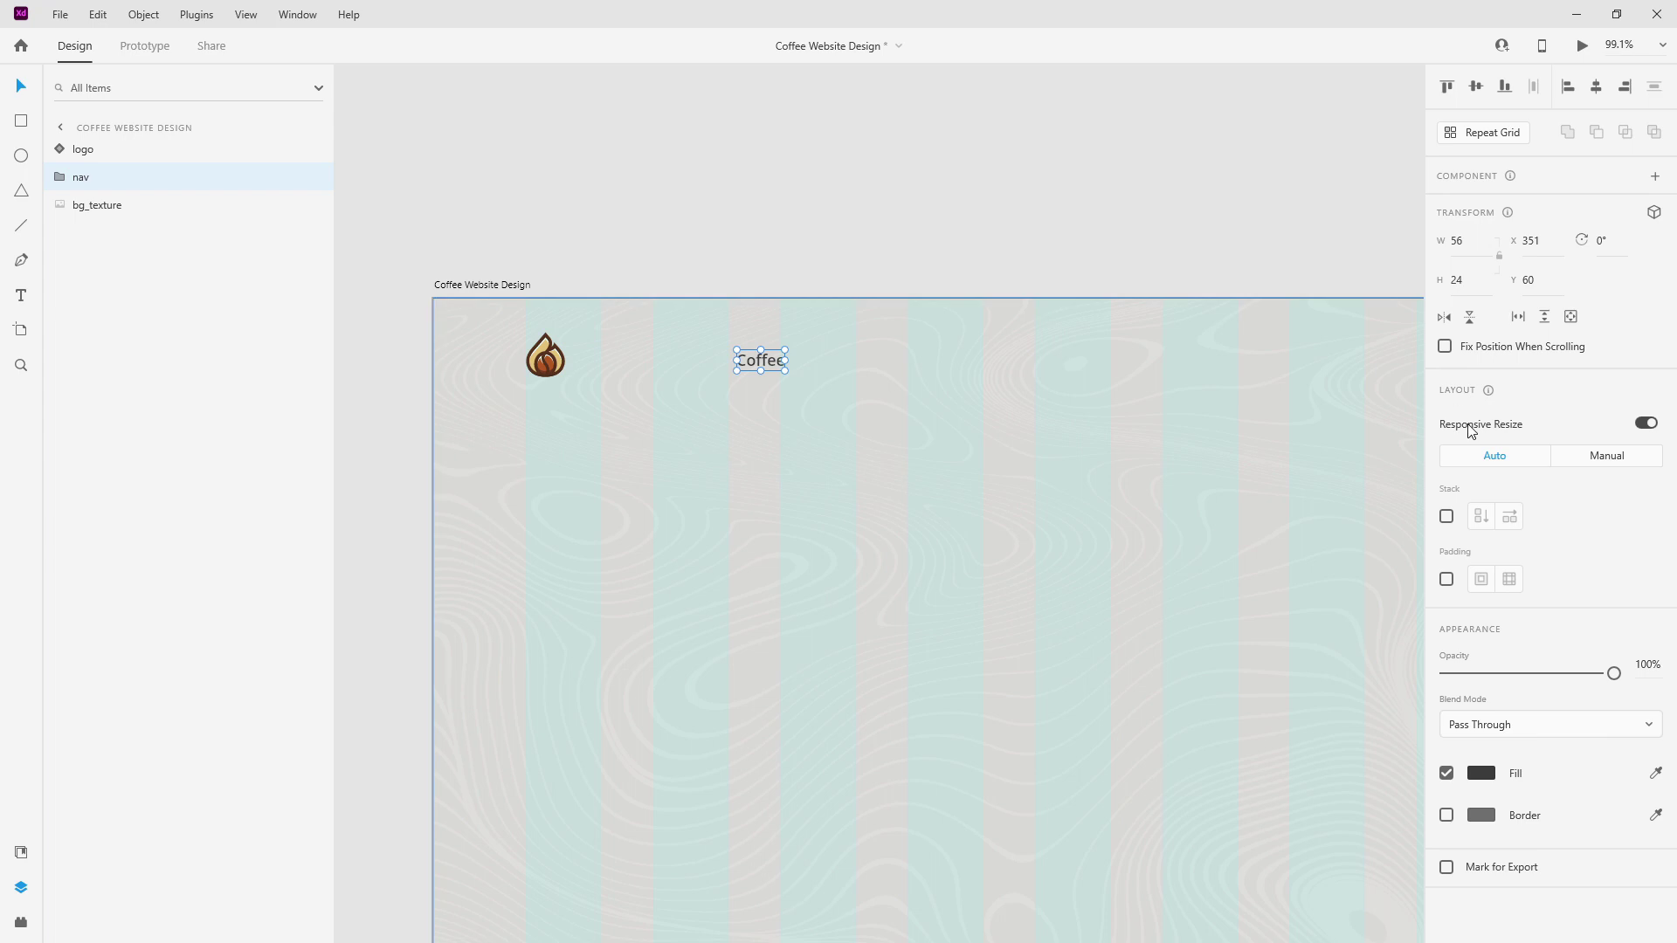
Turn on stacking for the nav group and add a duplicate of the Coffee text reading "Blends".
left_click(1447, 517)
left_click(63, 179)
left_click(104, 204)
scroll(507, 211, "down", 3)
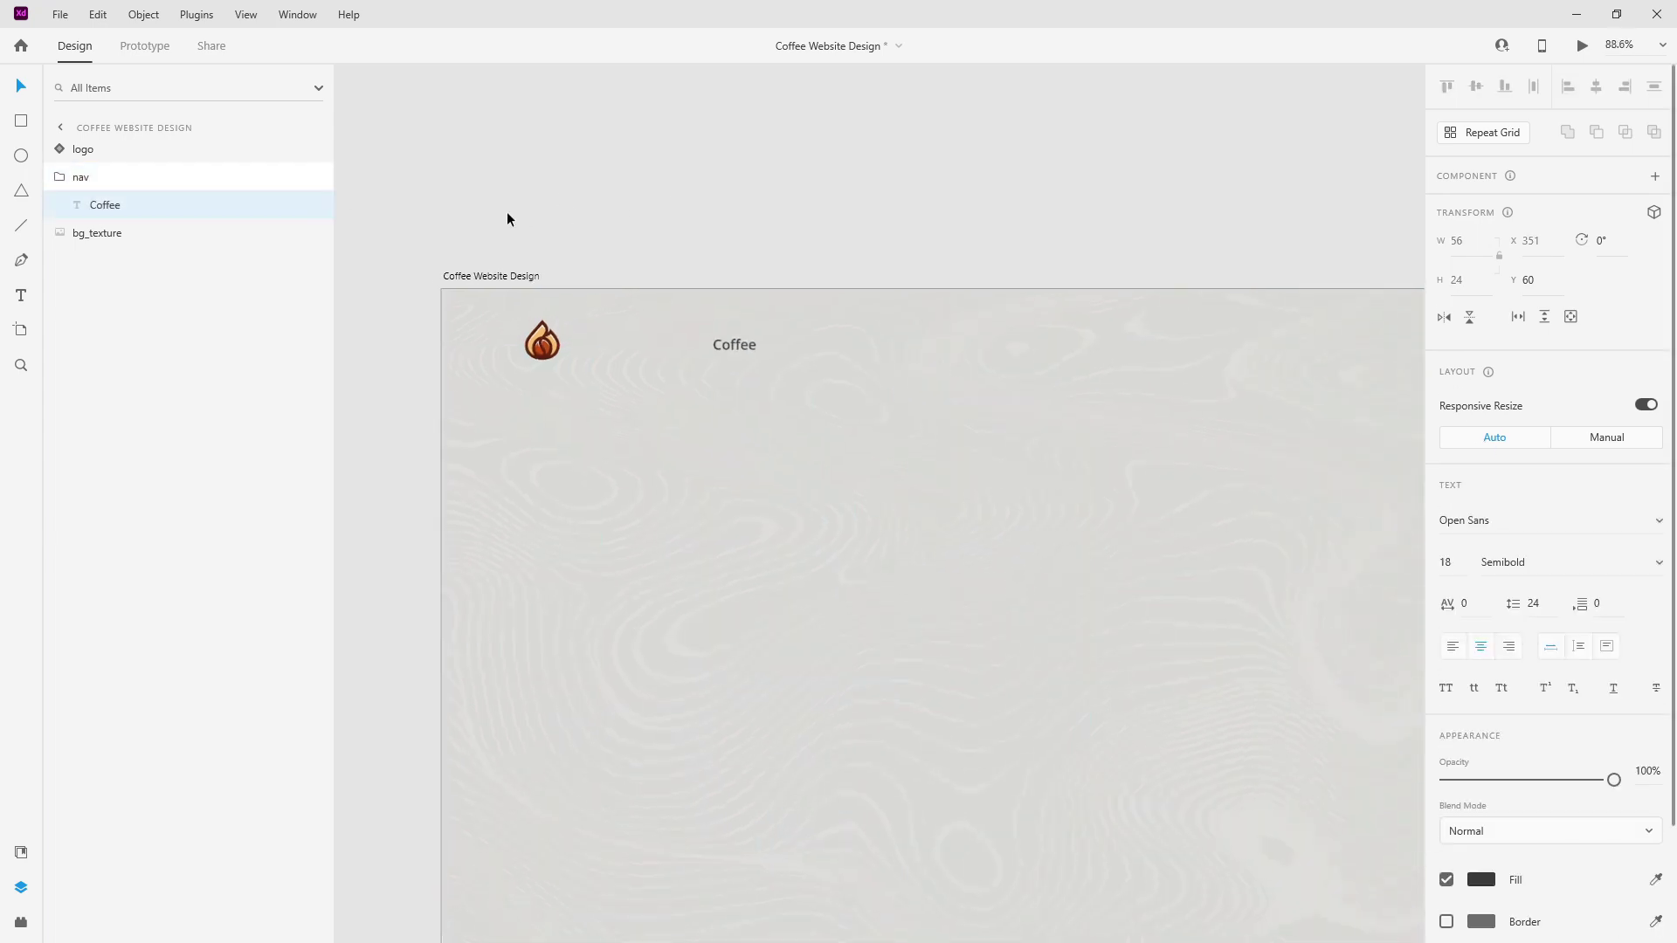
key("ctrl+d")
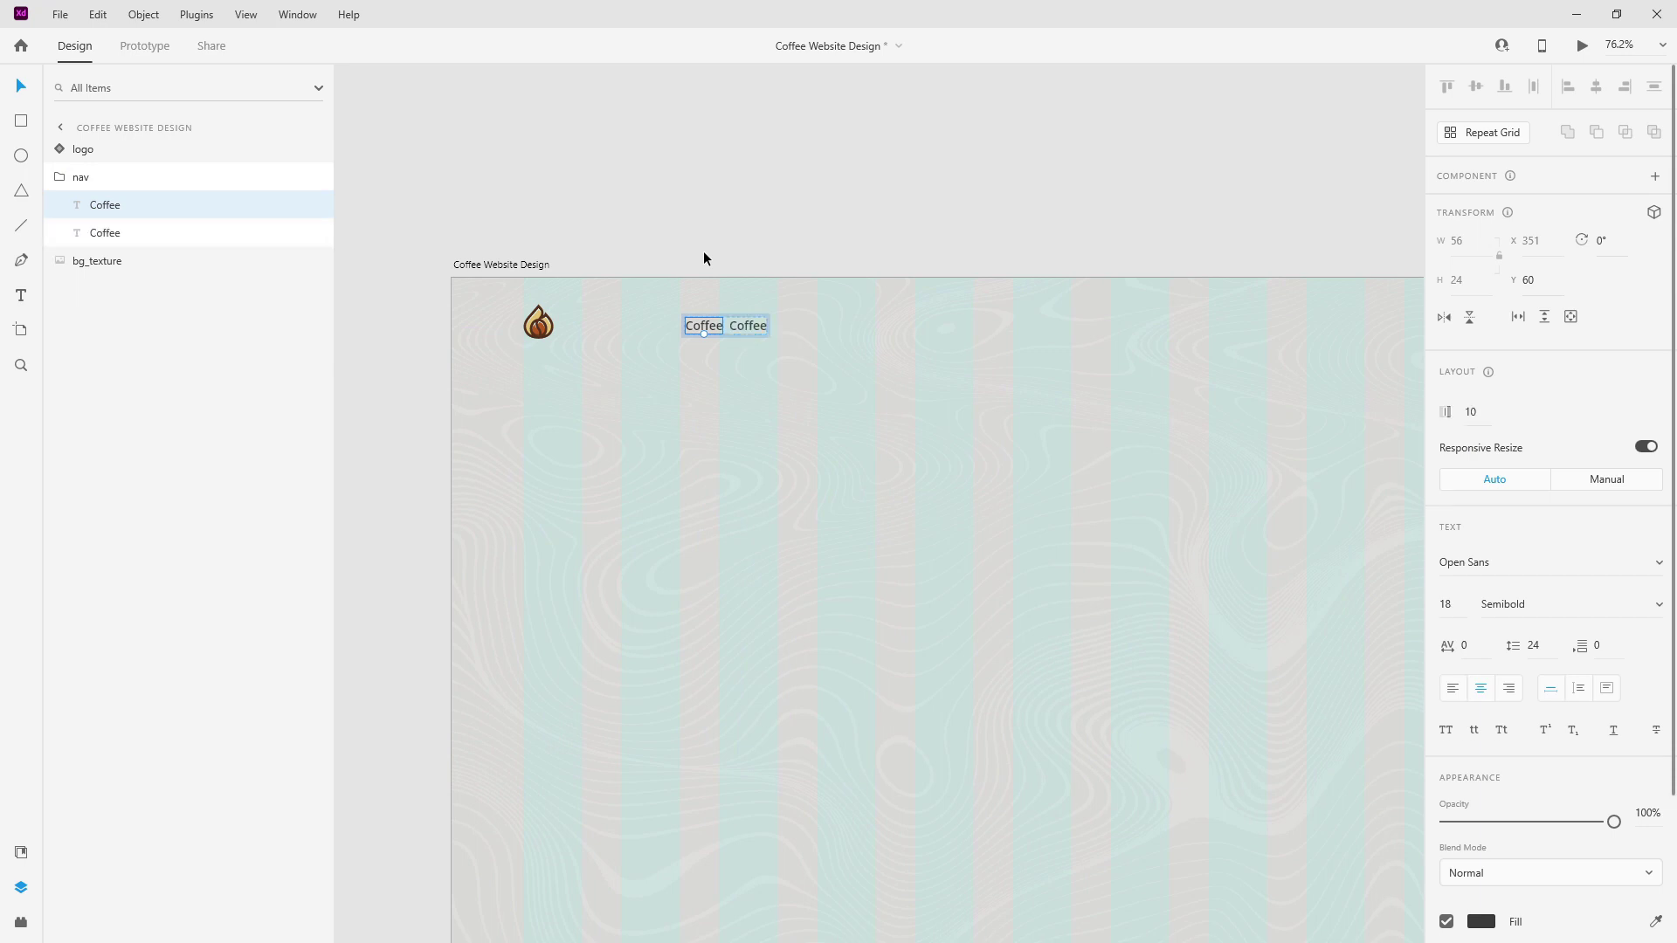
double_click(748, 327)
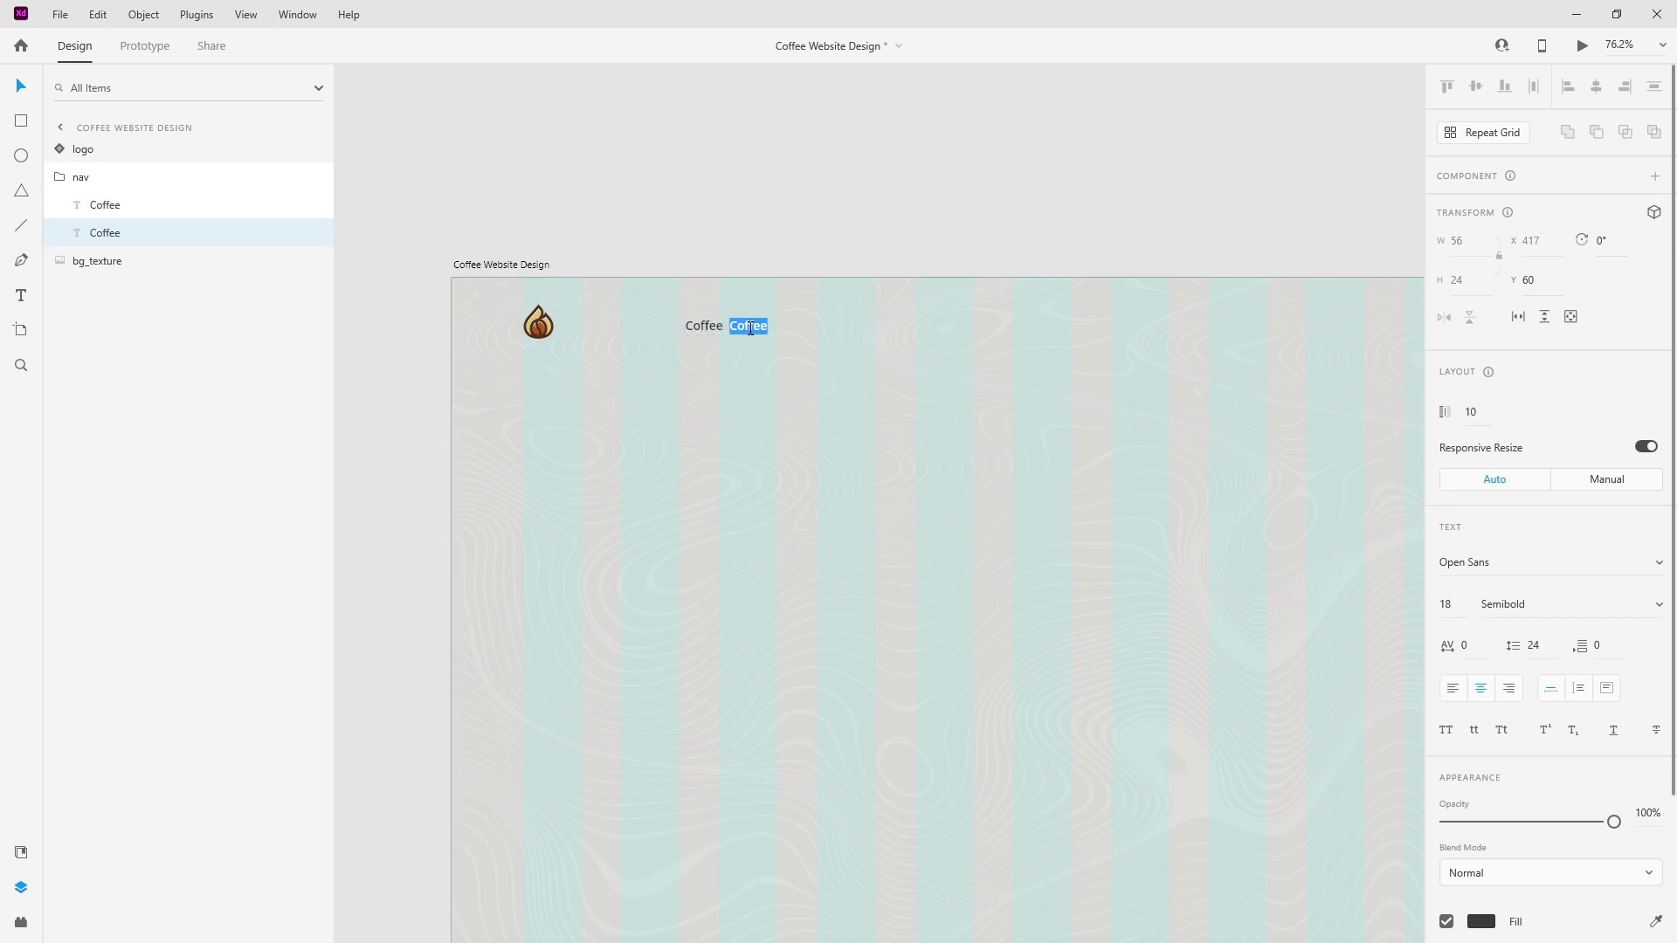
type("Blends")
key("Escape")
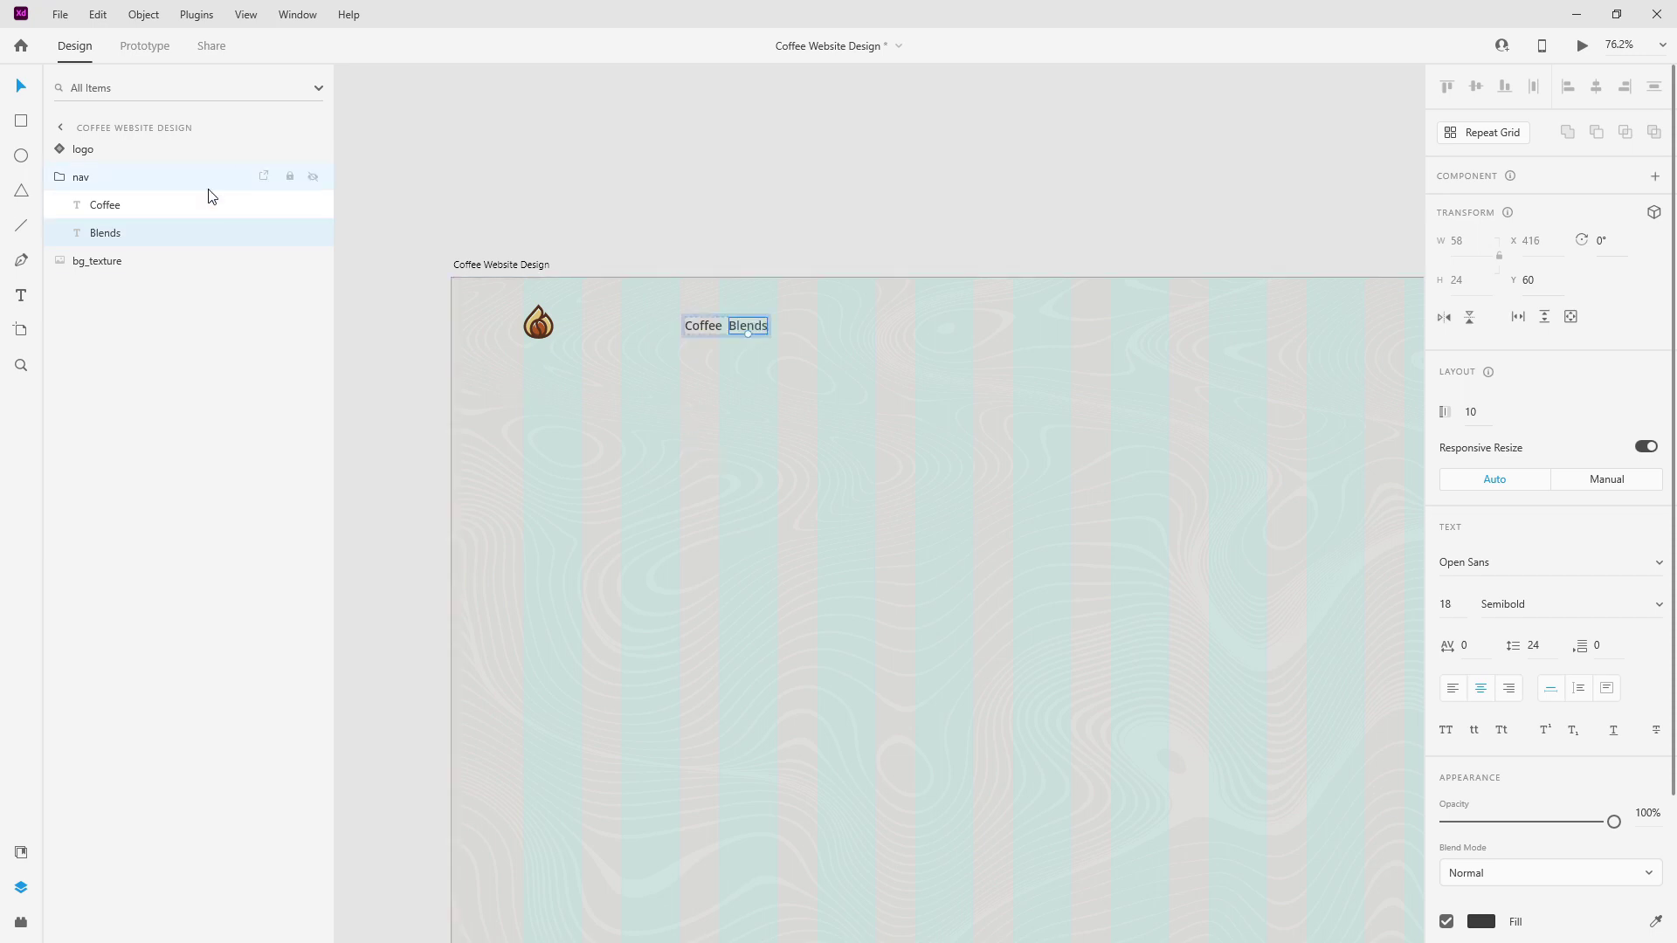
Add the navigation items "Flavours" and "Roasts" after Blends by duplicating and retyping the last item.
left_click(142, 203, "shift")
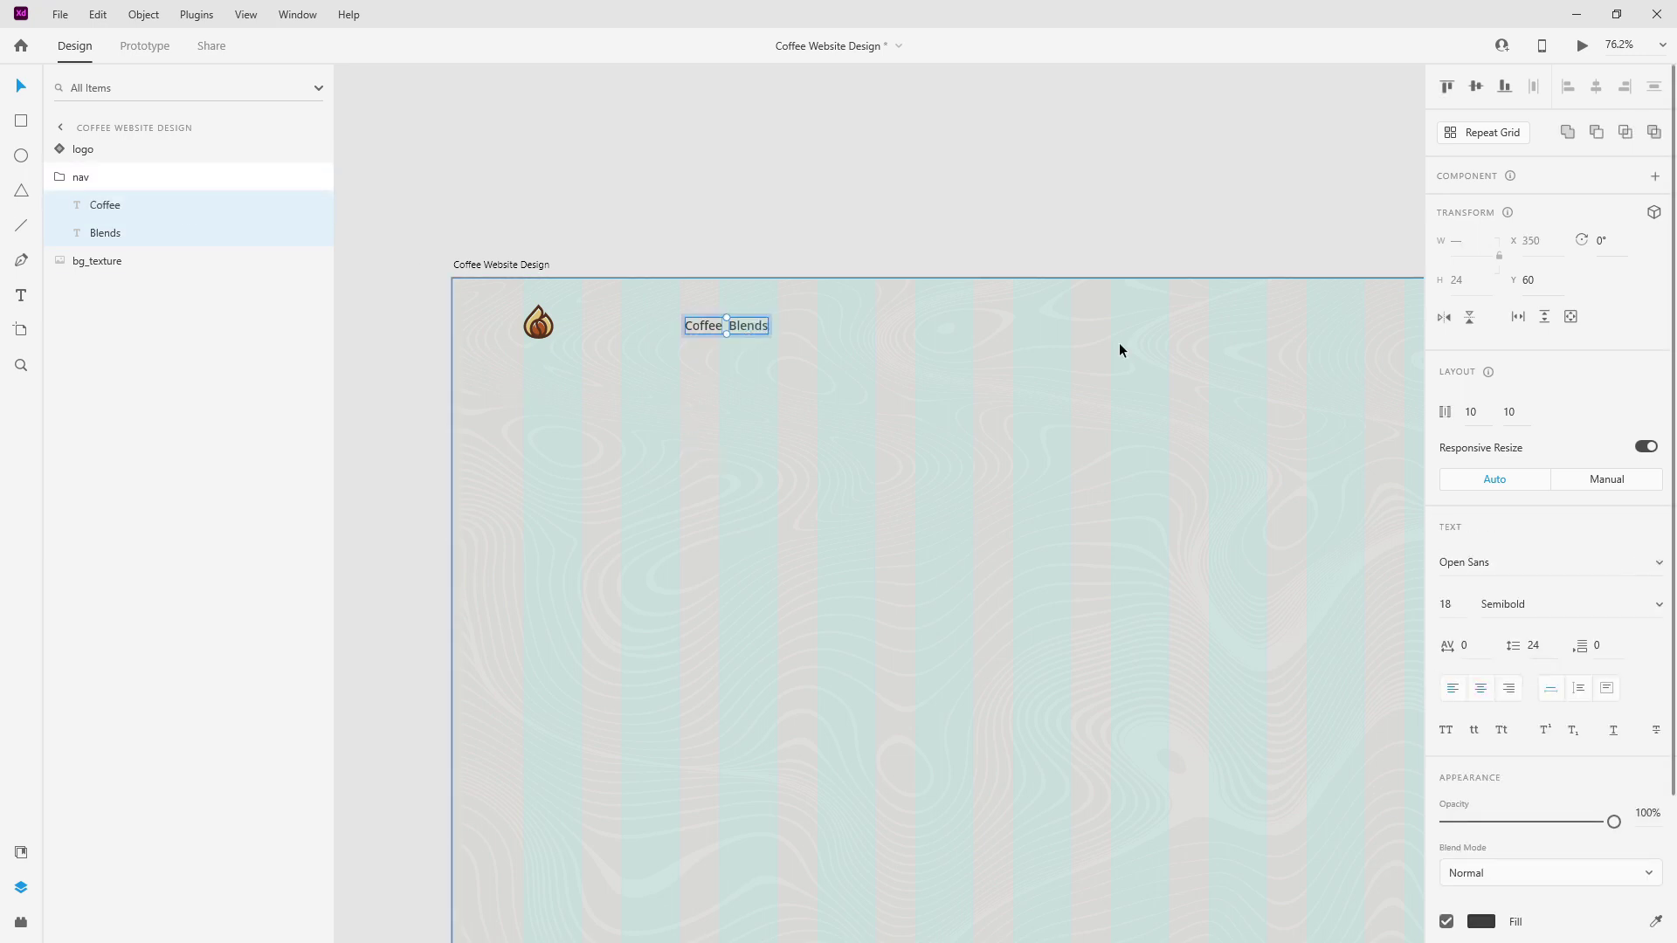
key("ctrl+d")
double_click(792, 325)
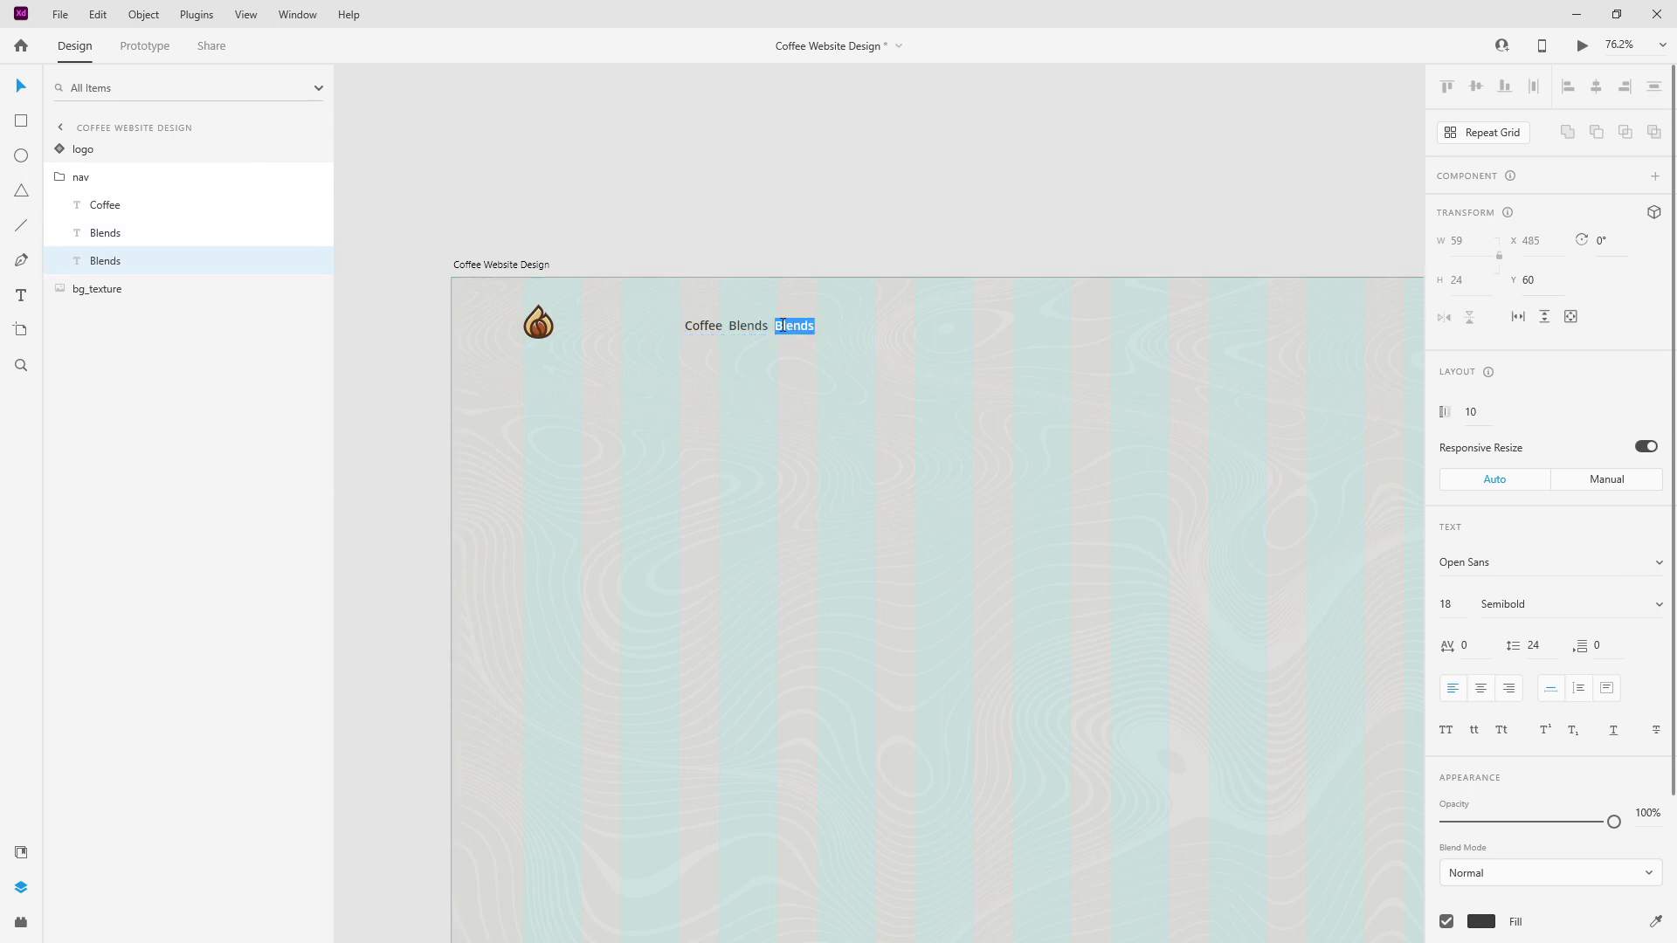
type("Flavours")
key("Escape")
key("ctrl+d")
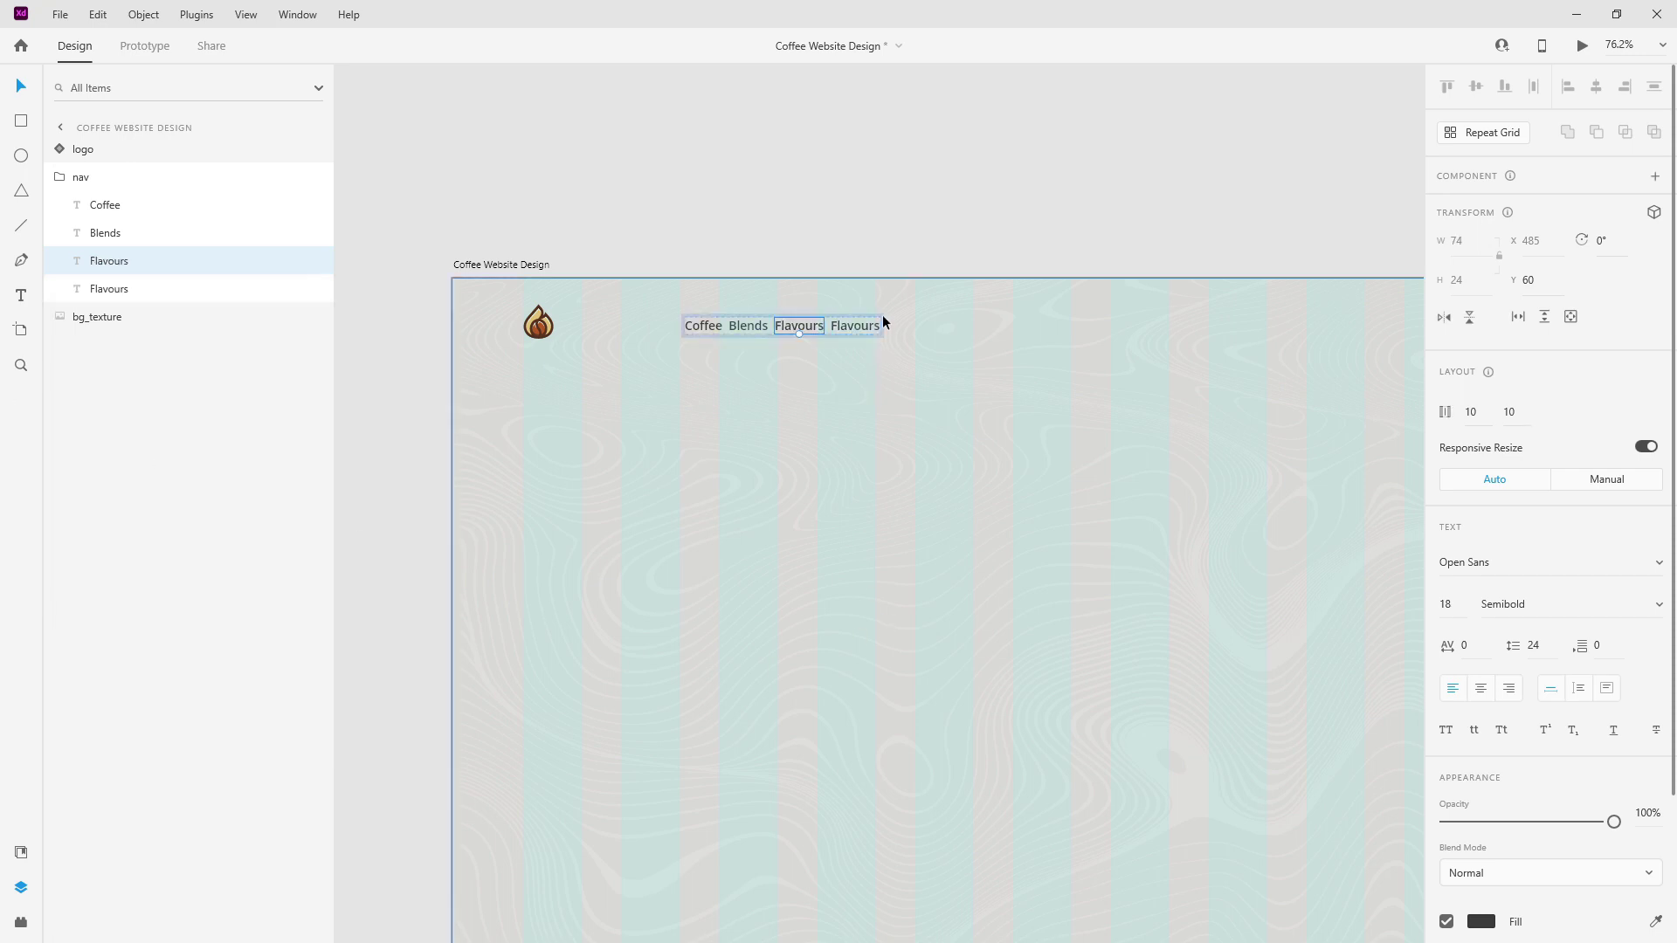
double_click(875, 325)
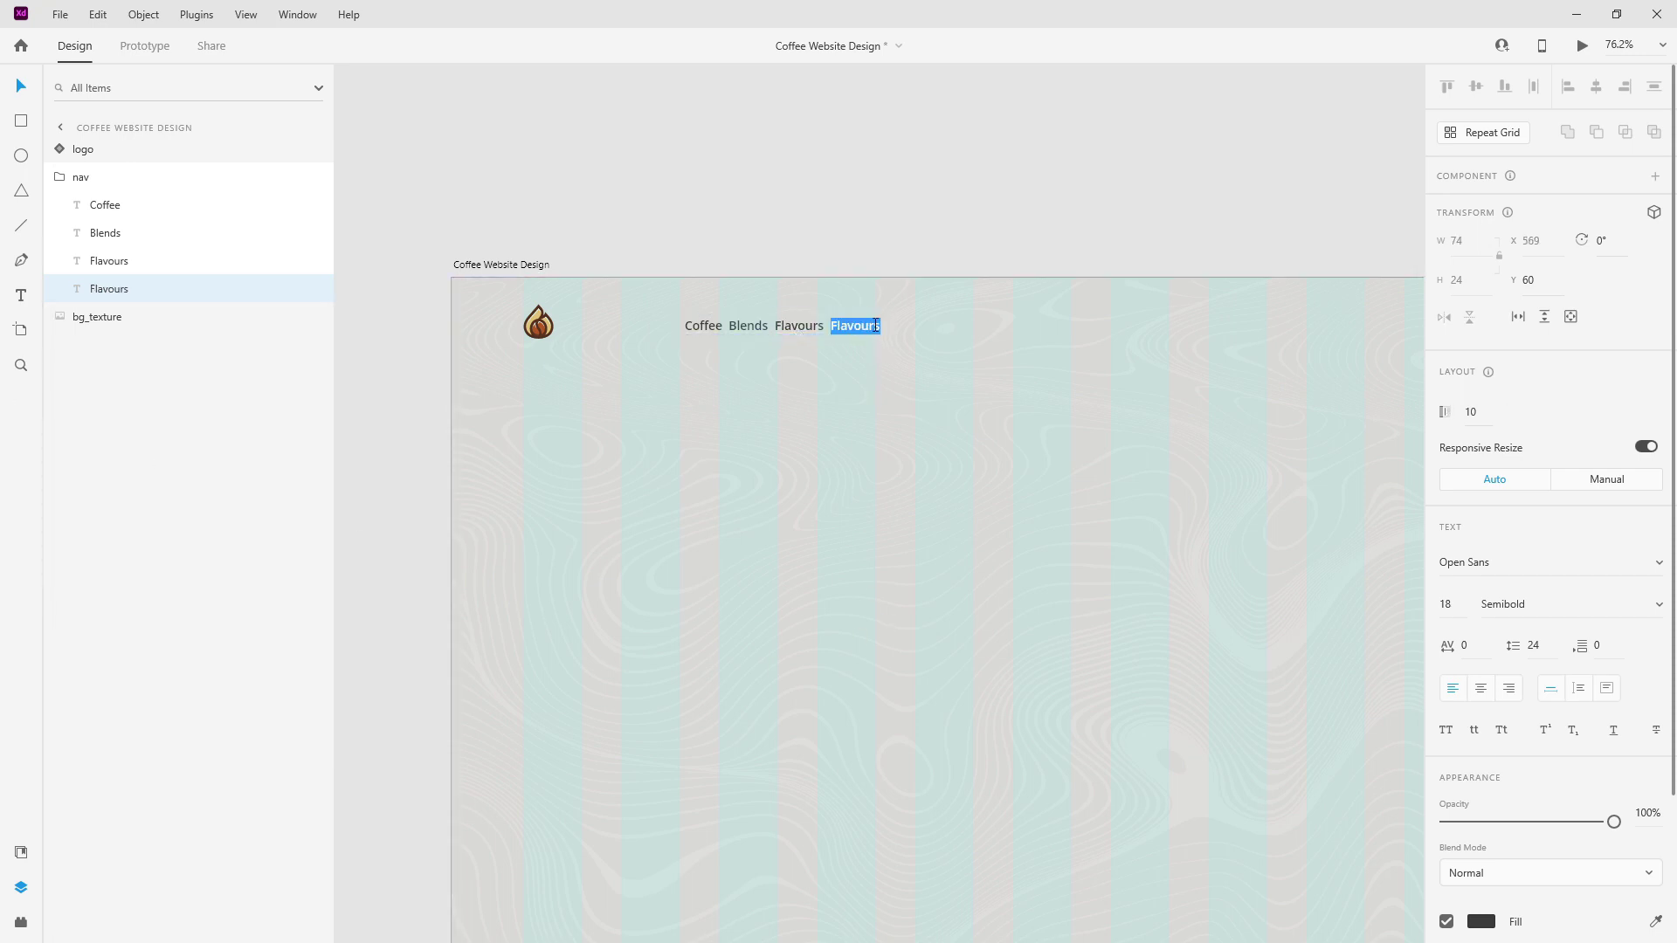
type("Roasts")
key("Escape")
Extend the navigation with duplicated items reading "Profiles" and "About".
key("ctrl+d")
double_click(889, 325)
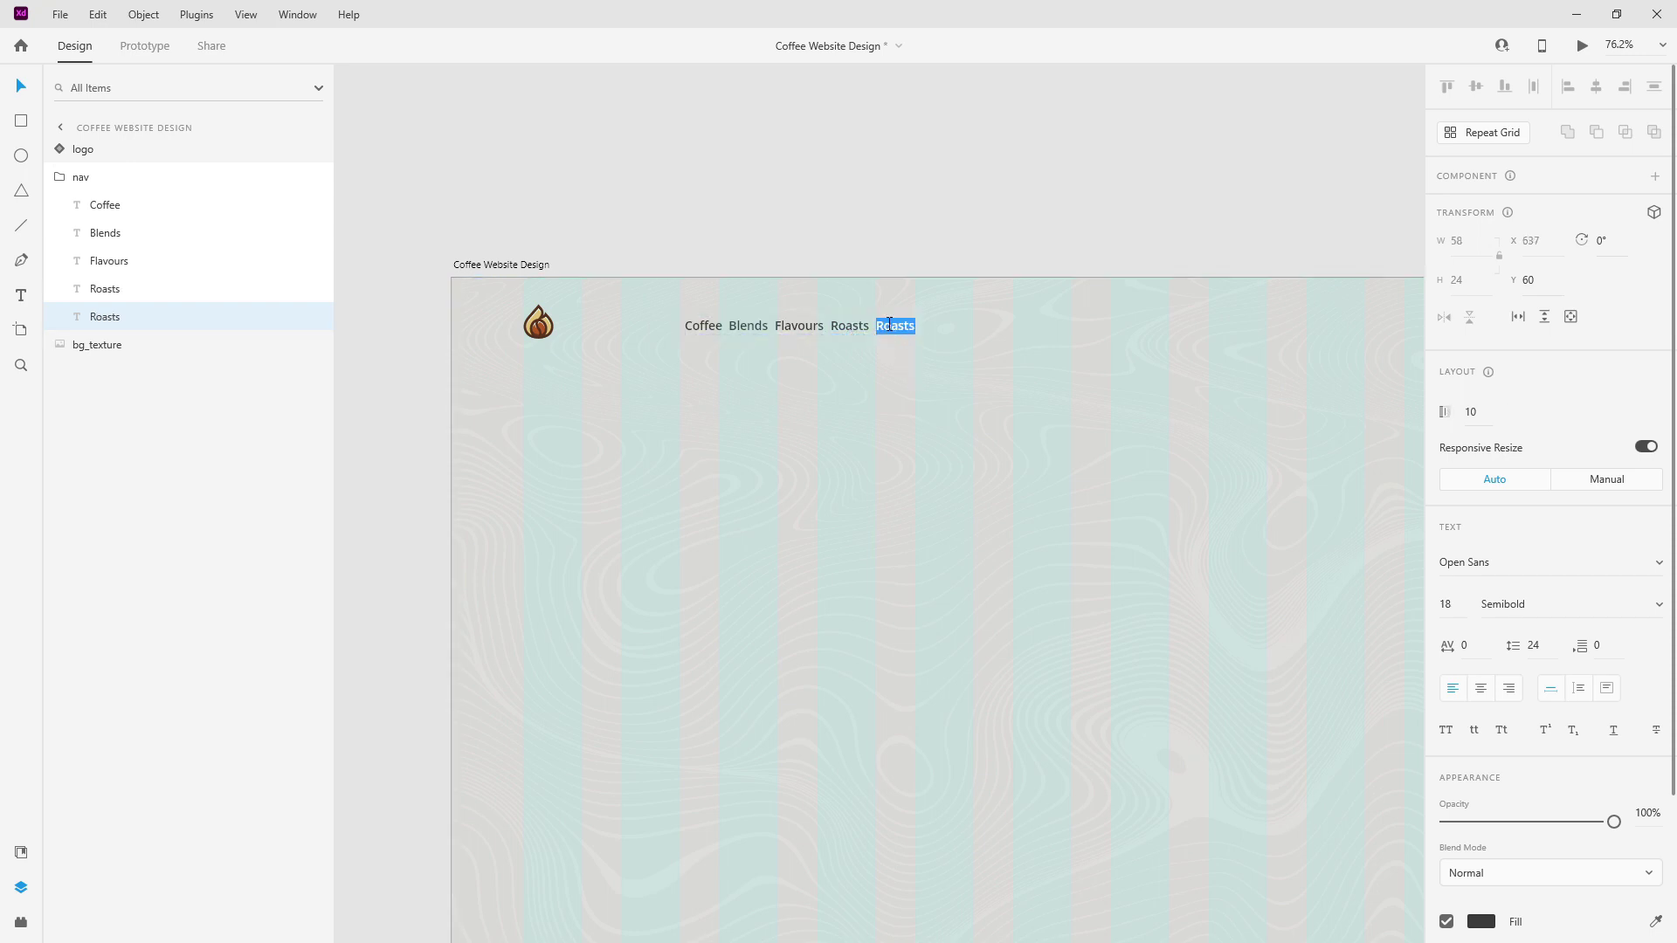
type("Profile")
key("Escape")
key("ctrl+d")
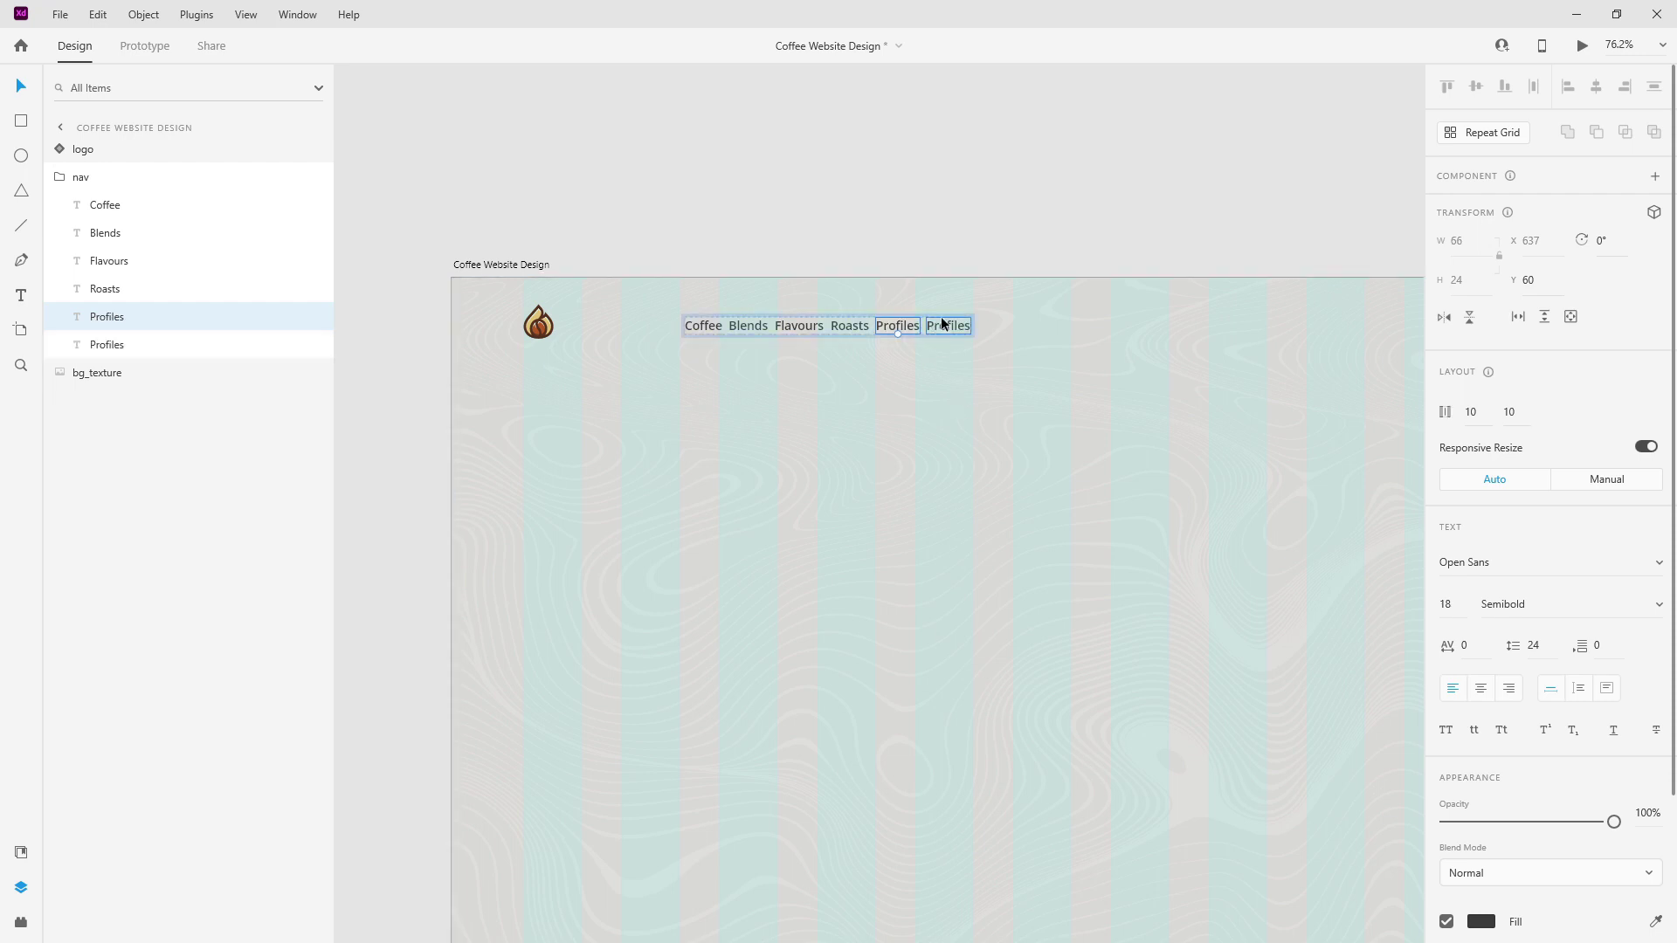
double_click(957, 327)
type("About")
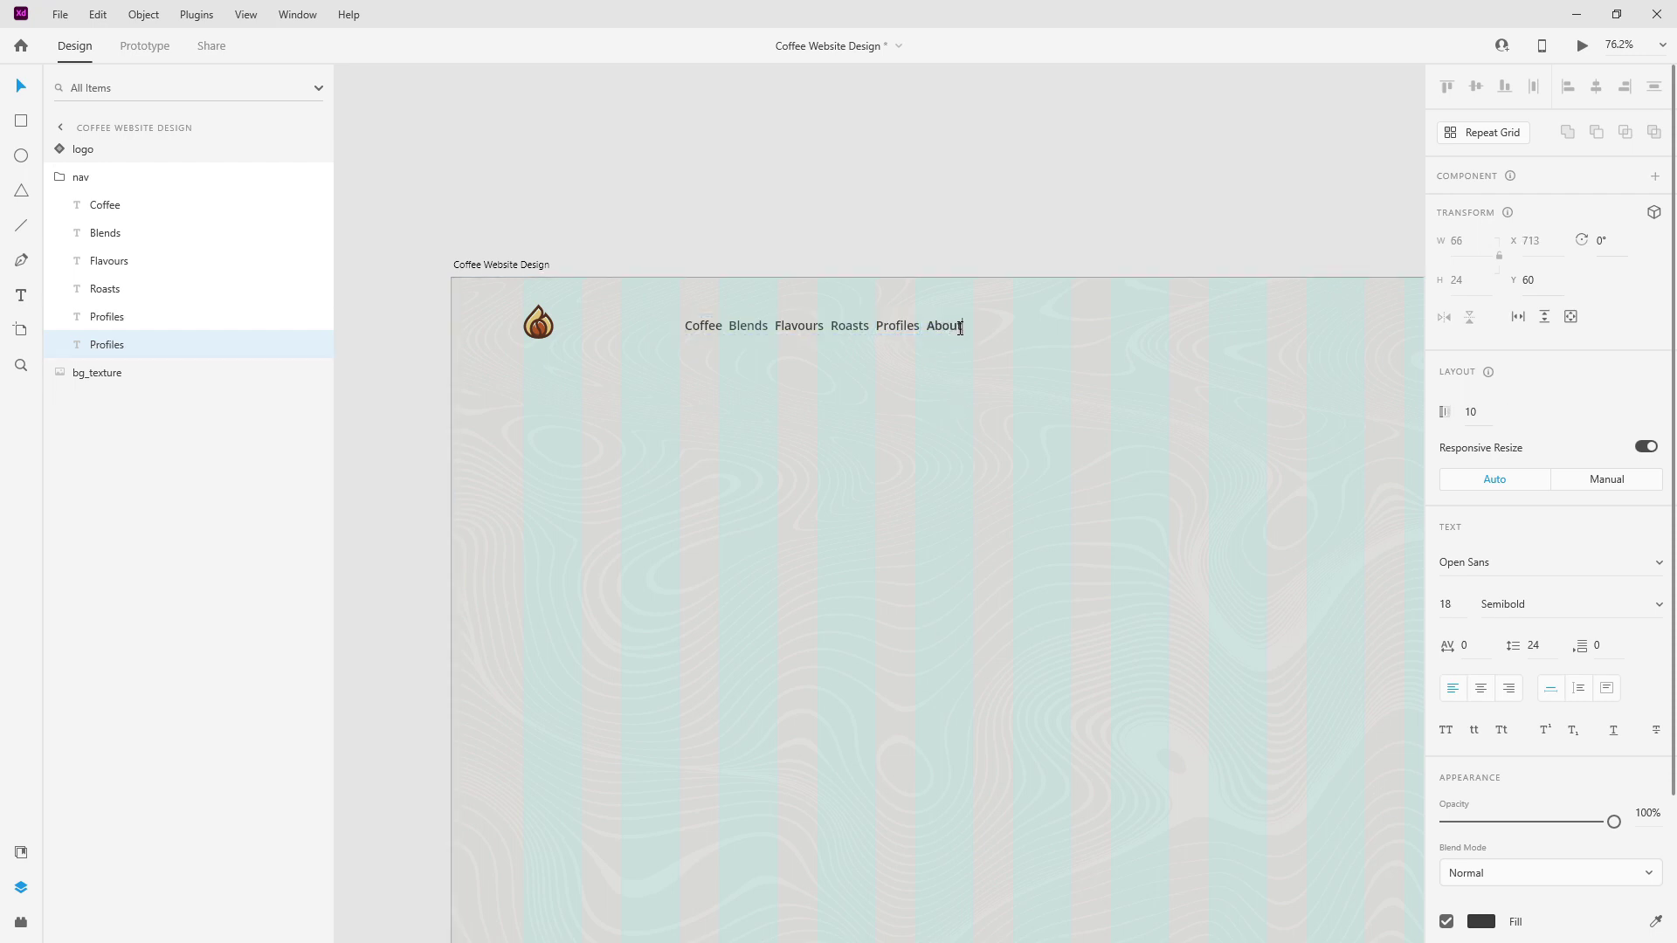
key("Escape")
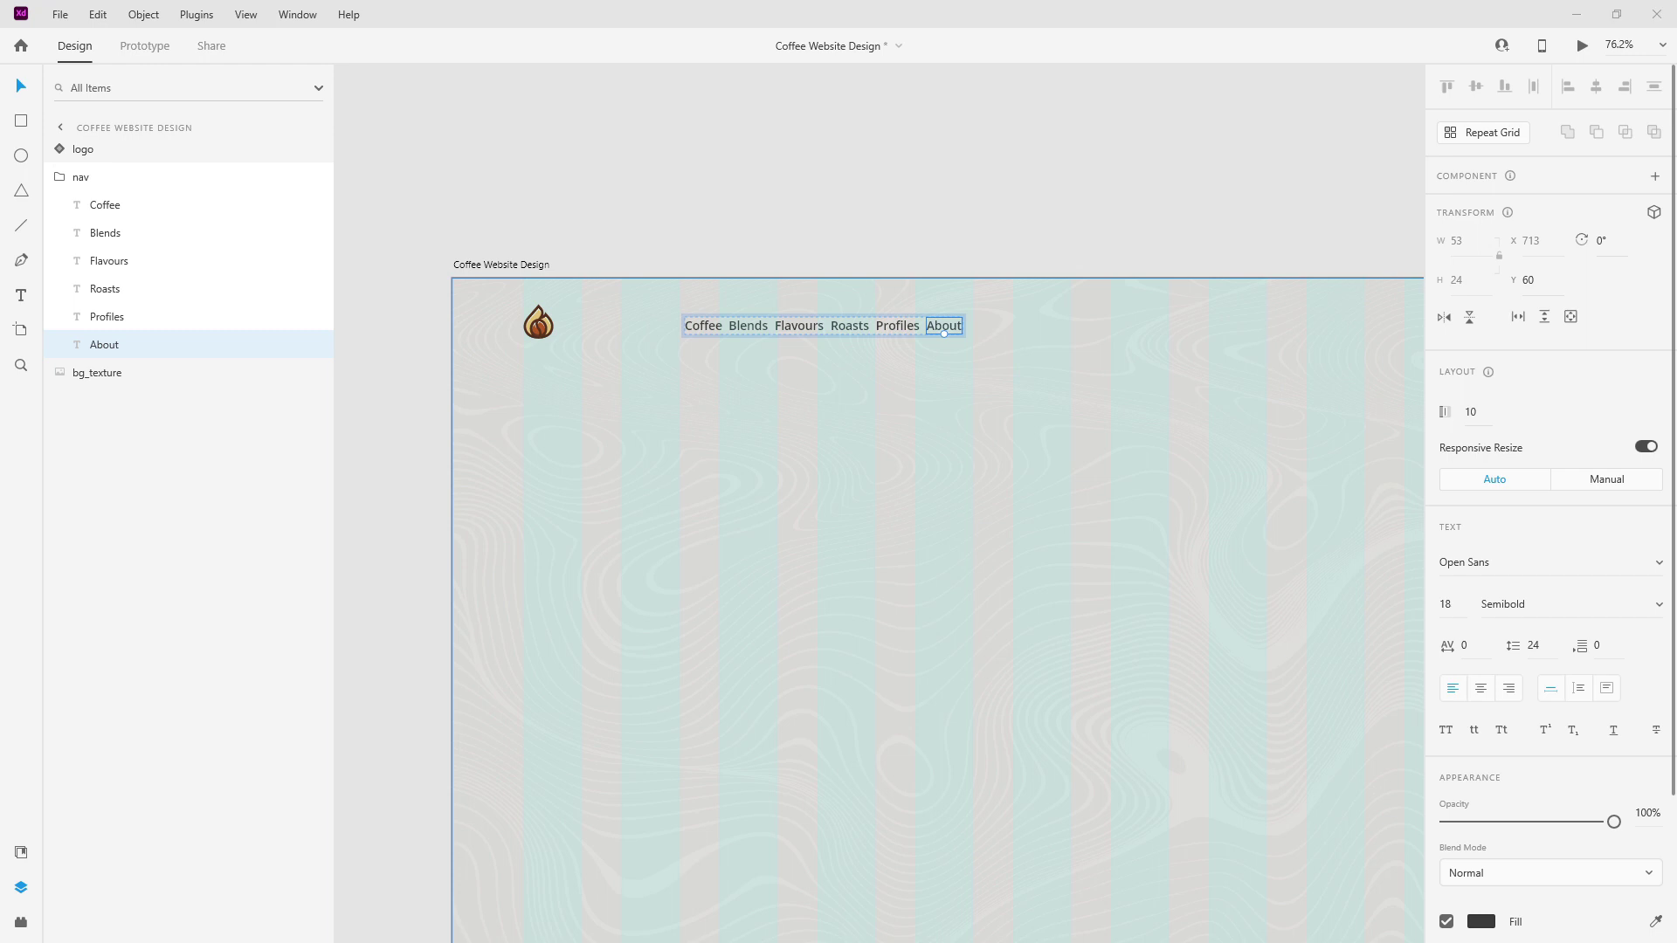
Set the stack spacing between the items of the nav group to 80.
left_click(104, 176)
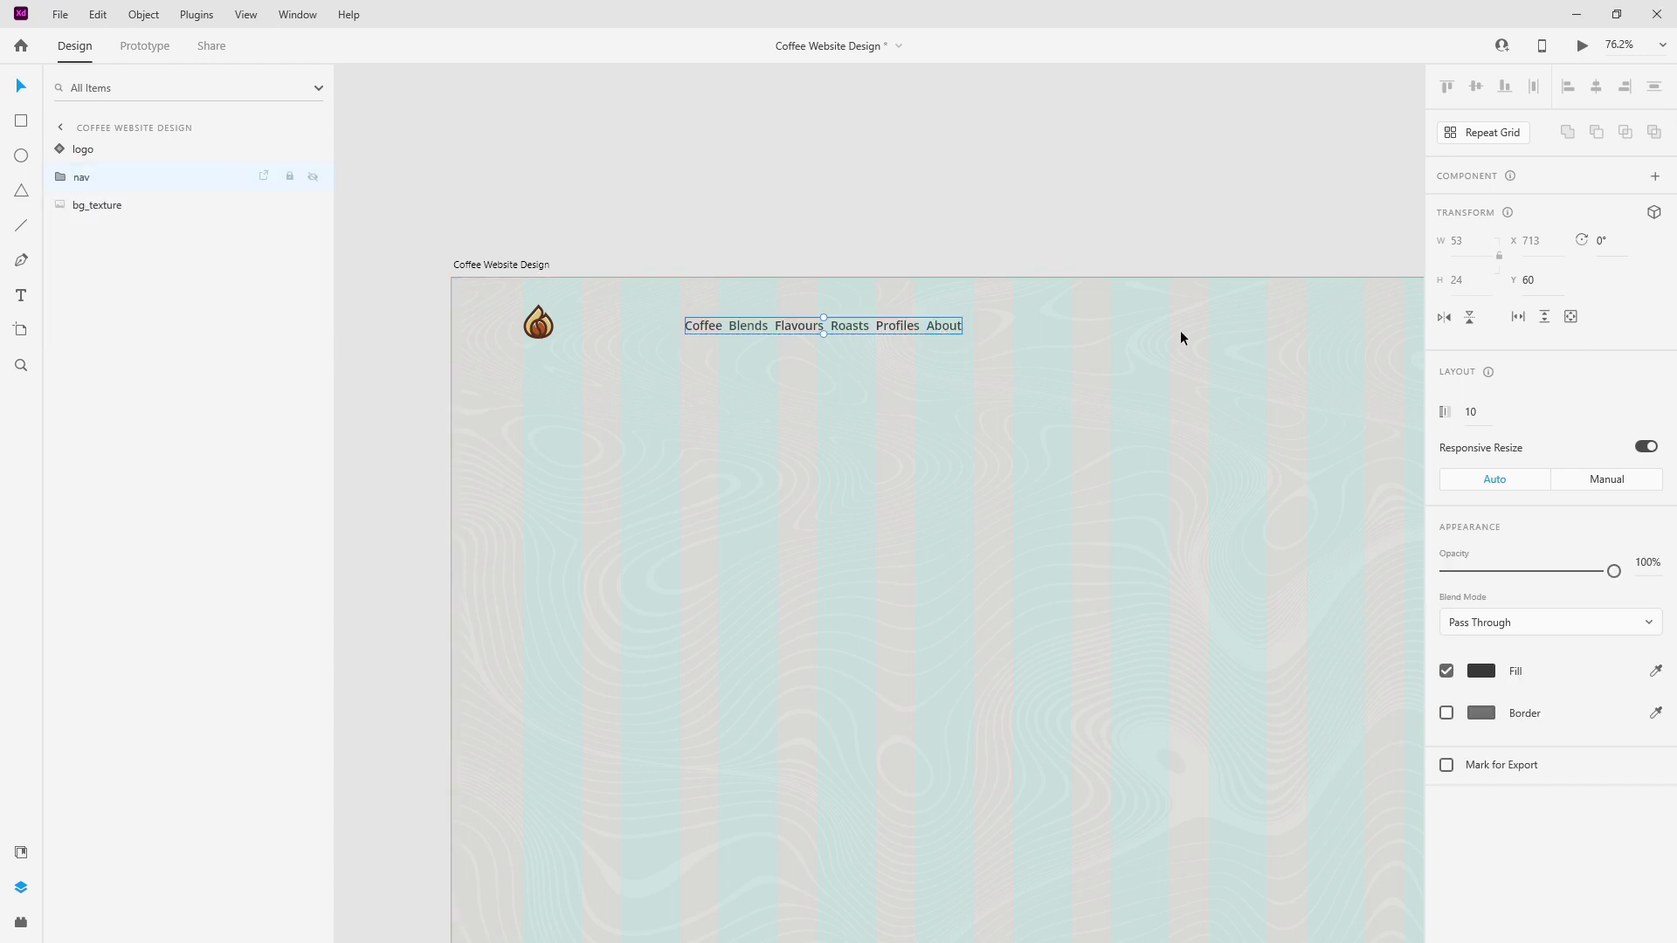
left_click(1582, 513)
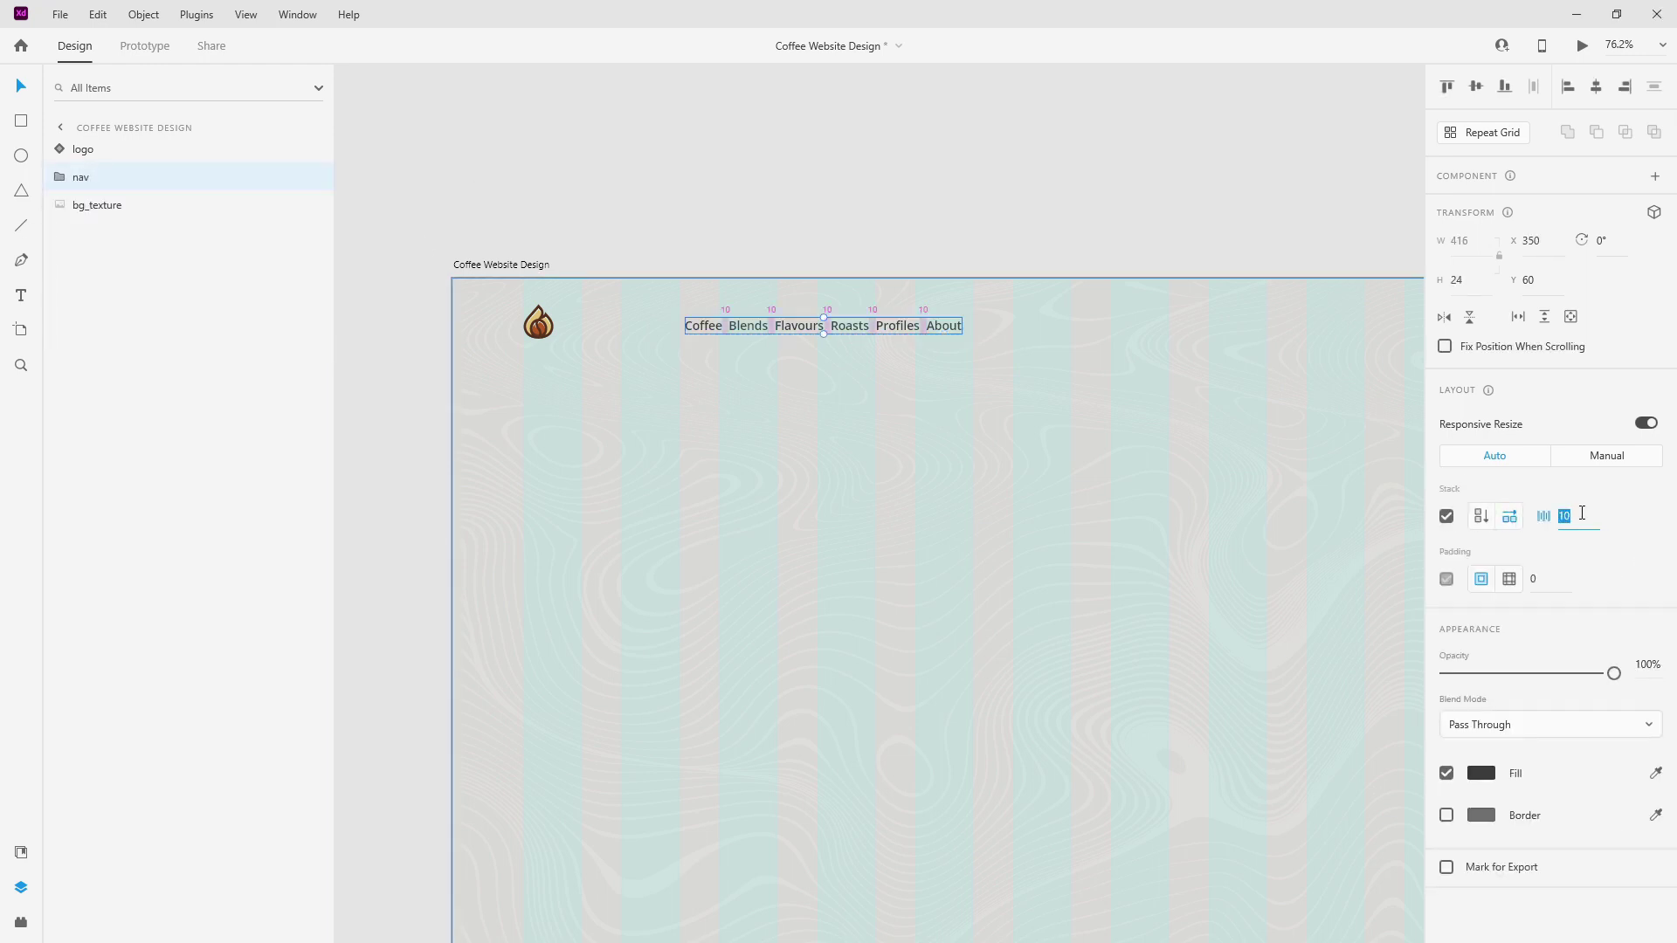
type("80")
key("Return")
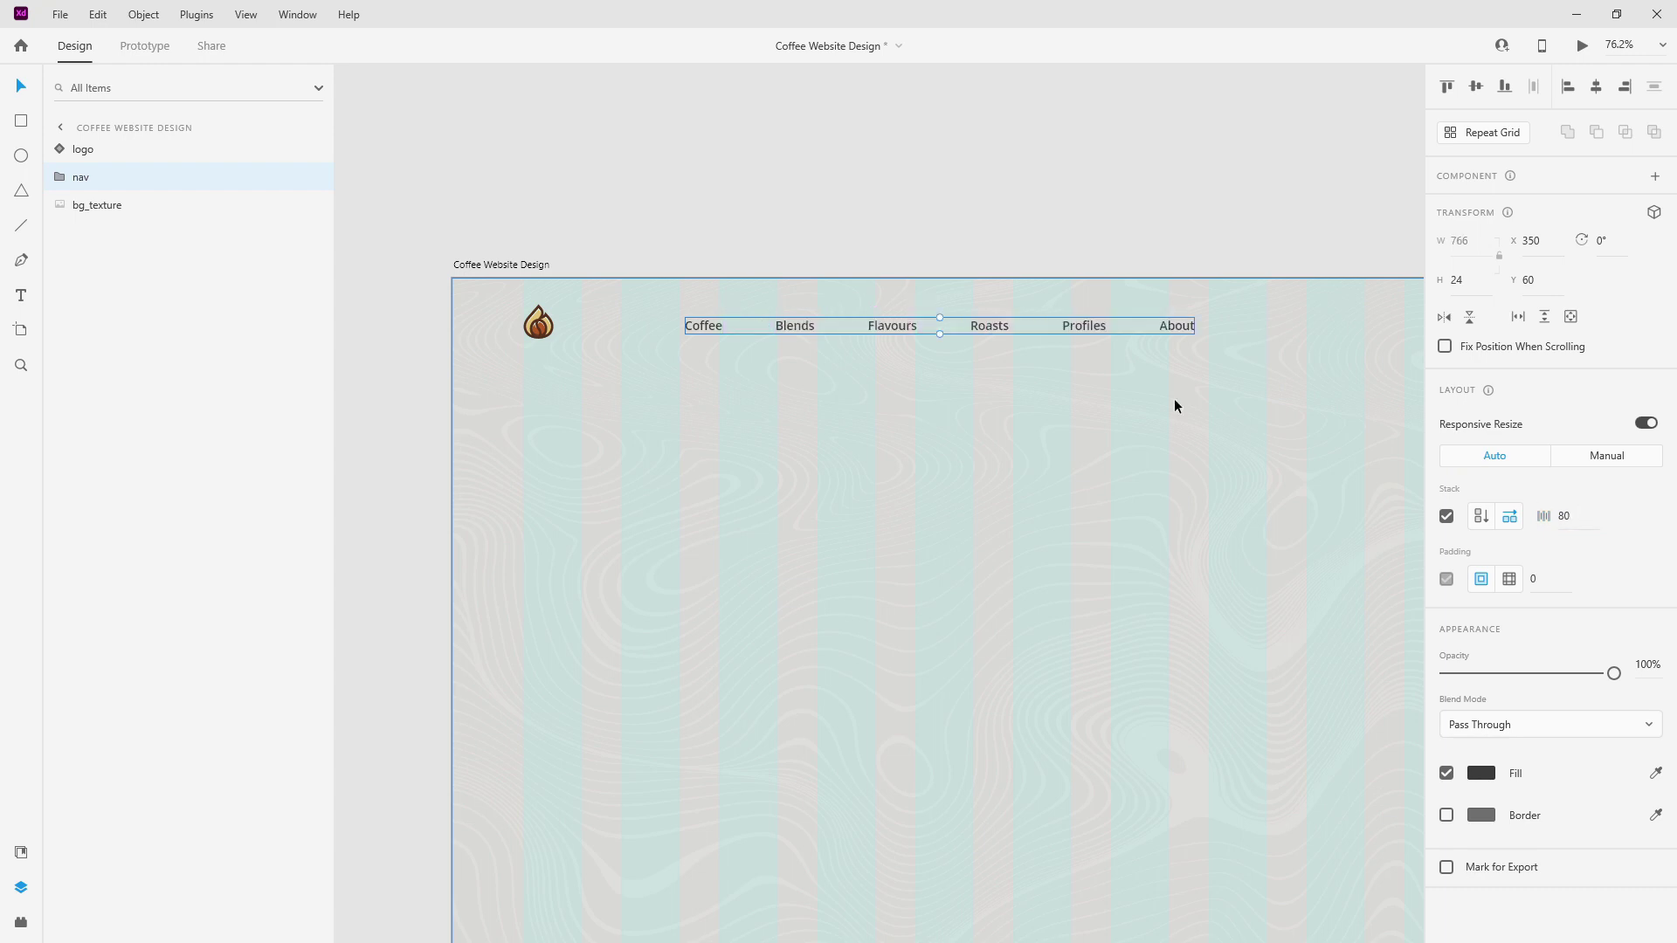
Align the logo and nav group on their vertical middles and move nav right until it ends at the last grid column.
left_click(178, 152, "shift")
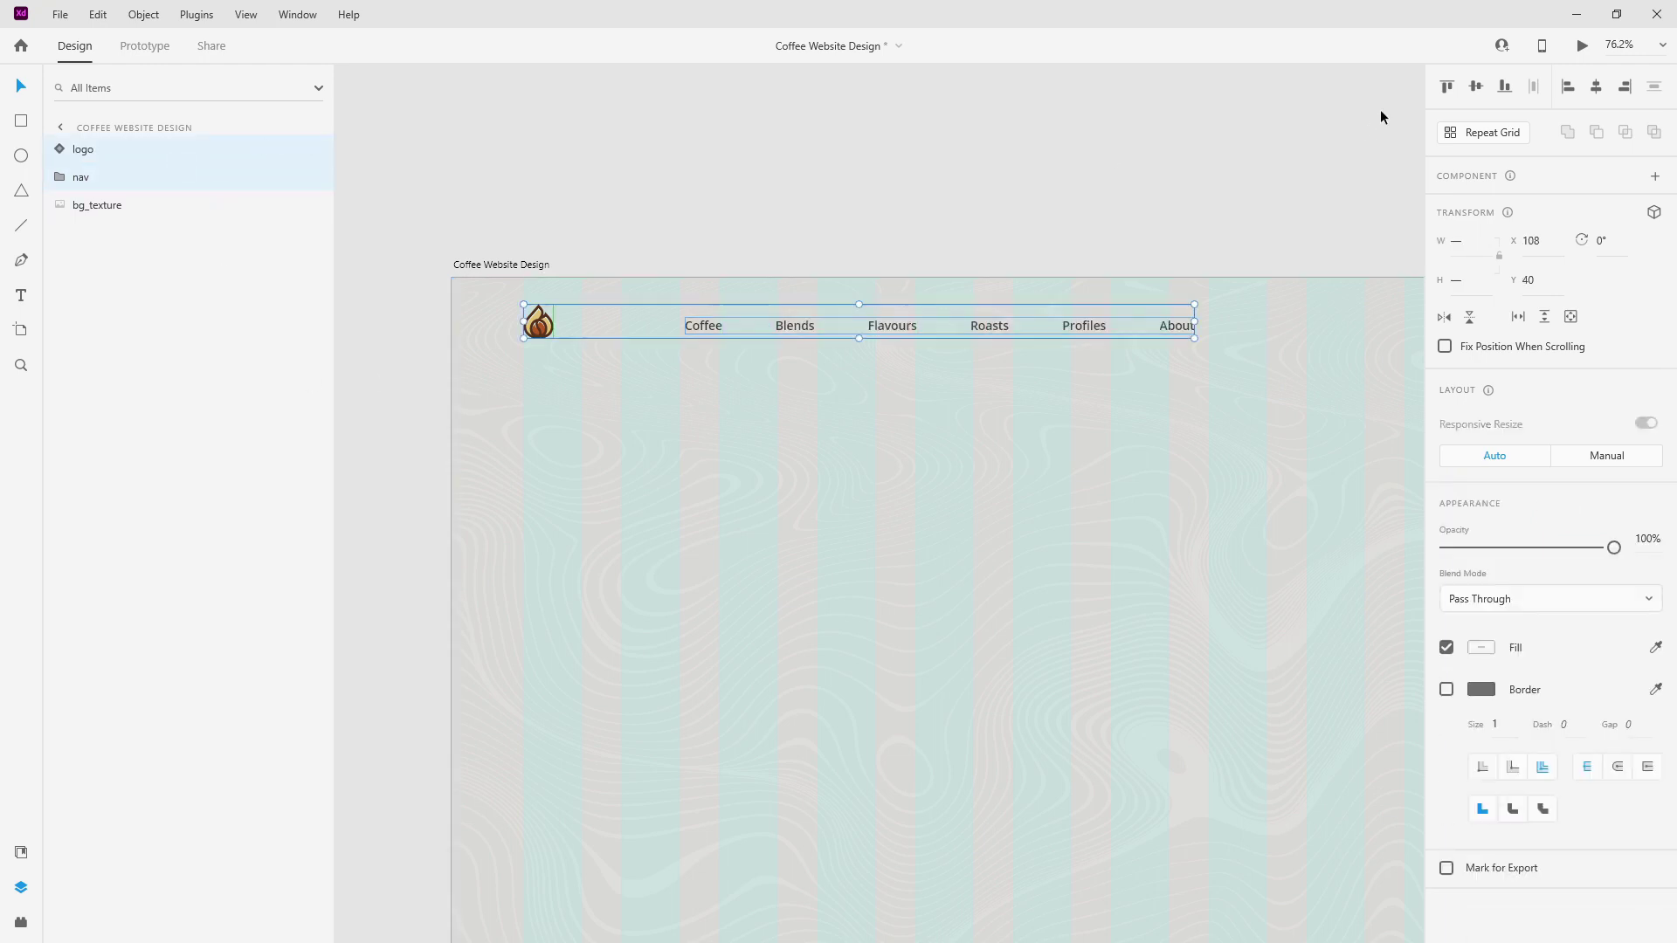
left_click(1476, 87)
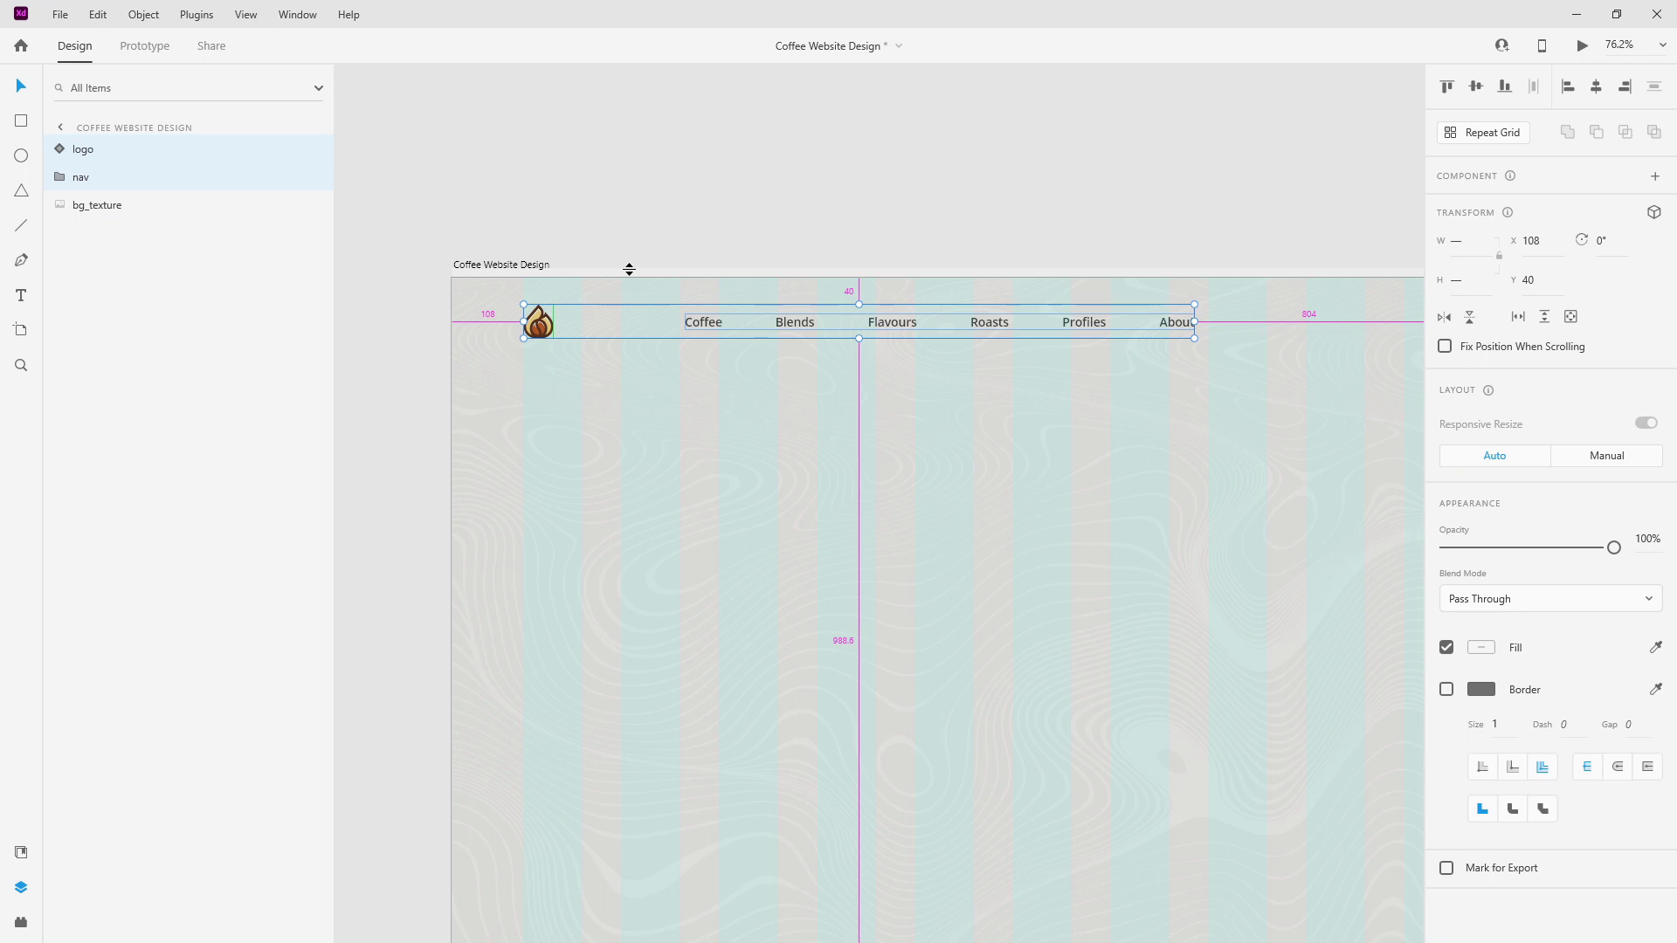
left_click(128, 176)
scroll(699, 306, "down", 5)
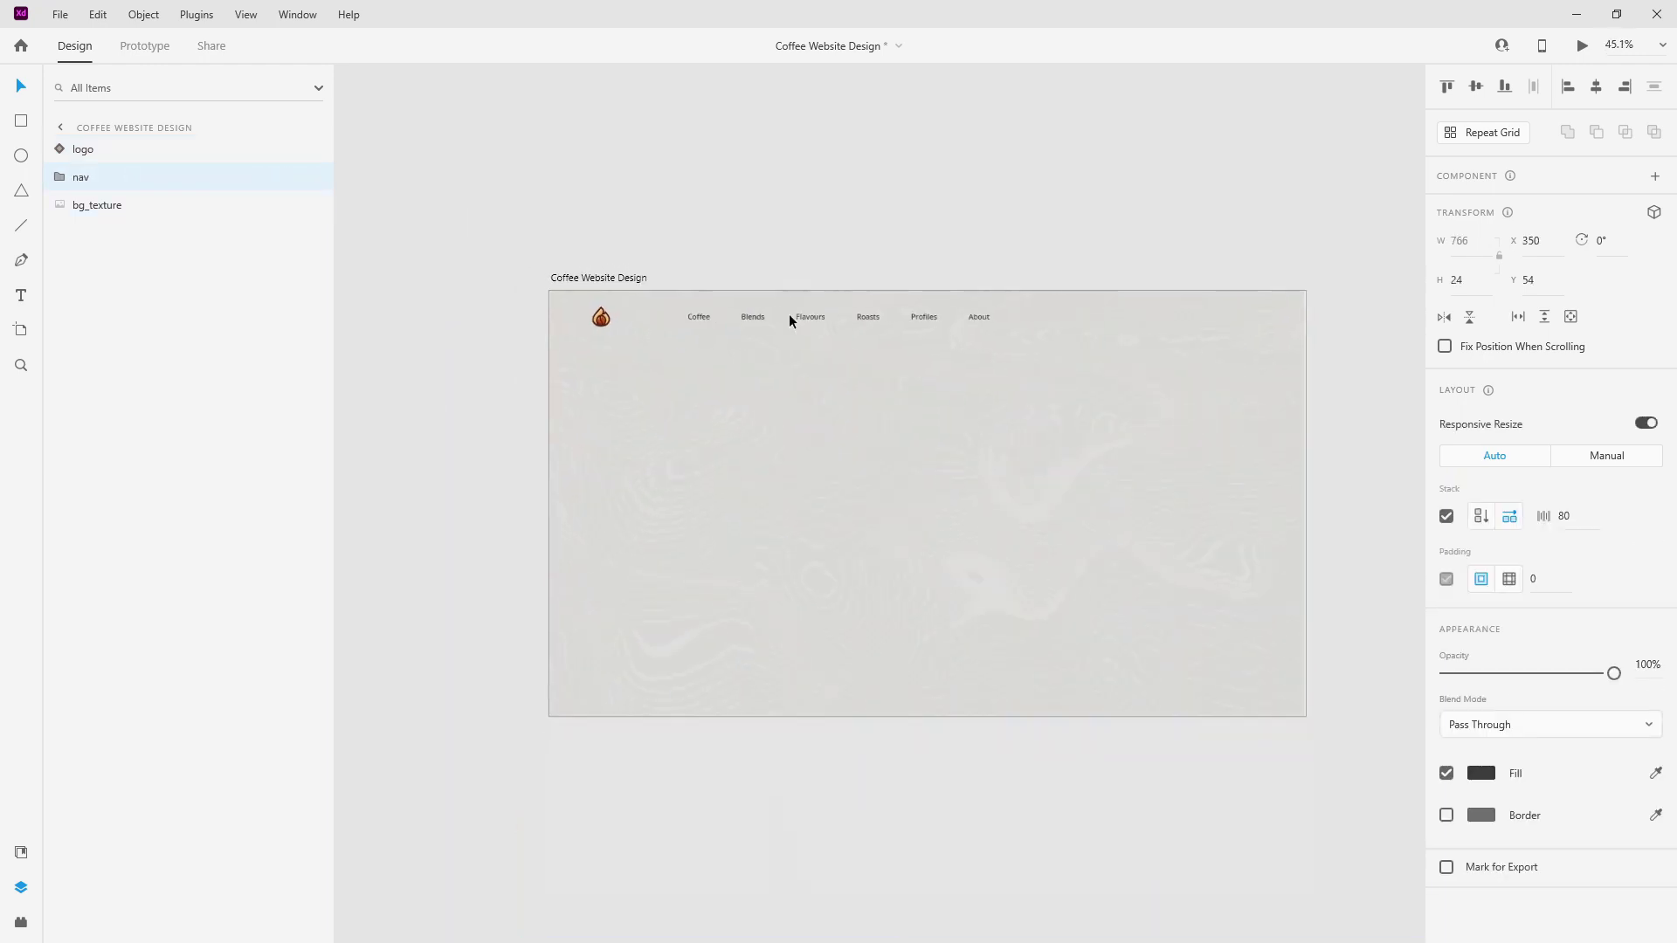
left_click_drag(979, 315, 1251, 321)
Group the logo and nav layers together and name the group "navigation".
left_click(136, 150, "shift")
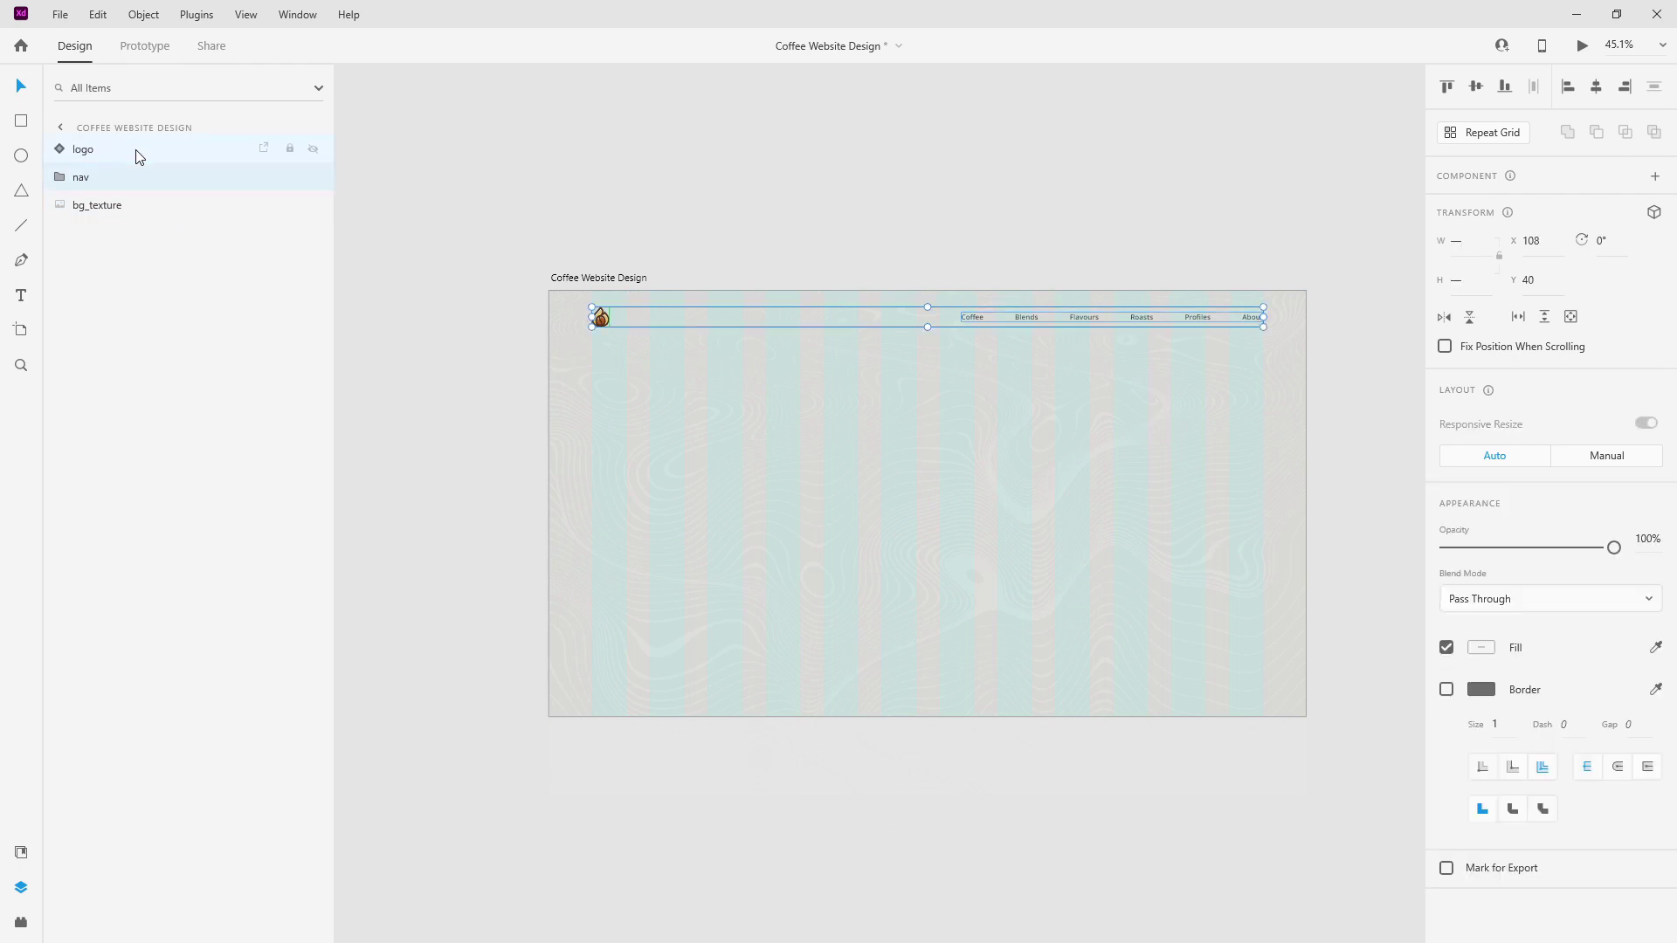
key("ctrl+g")
double_click(92, 149)
type("navigation")
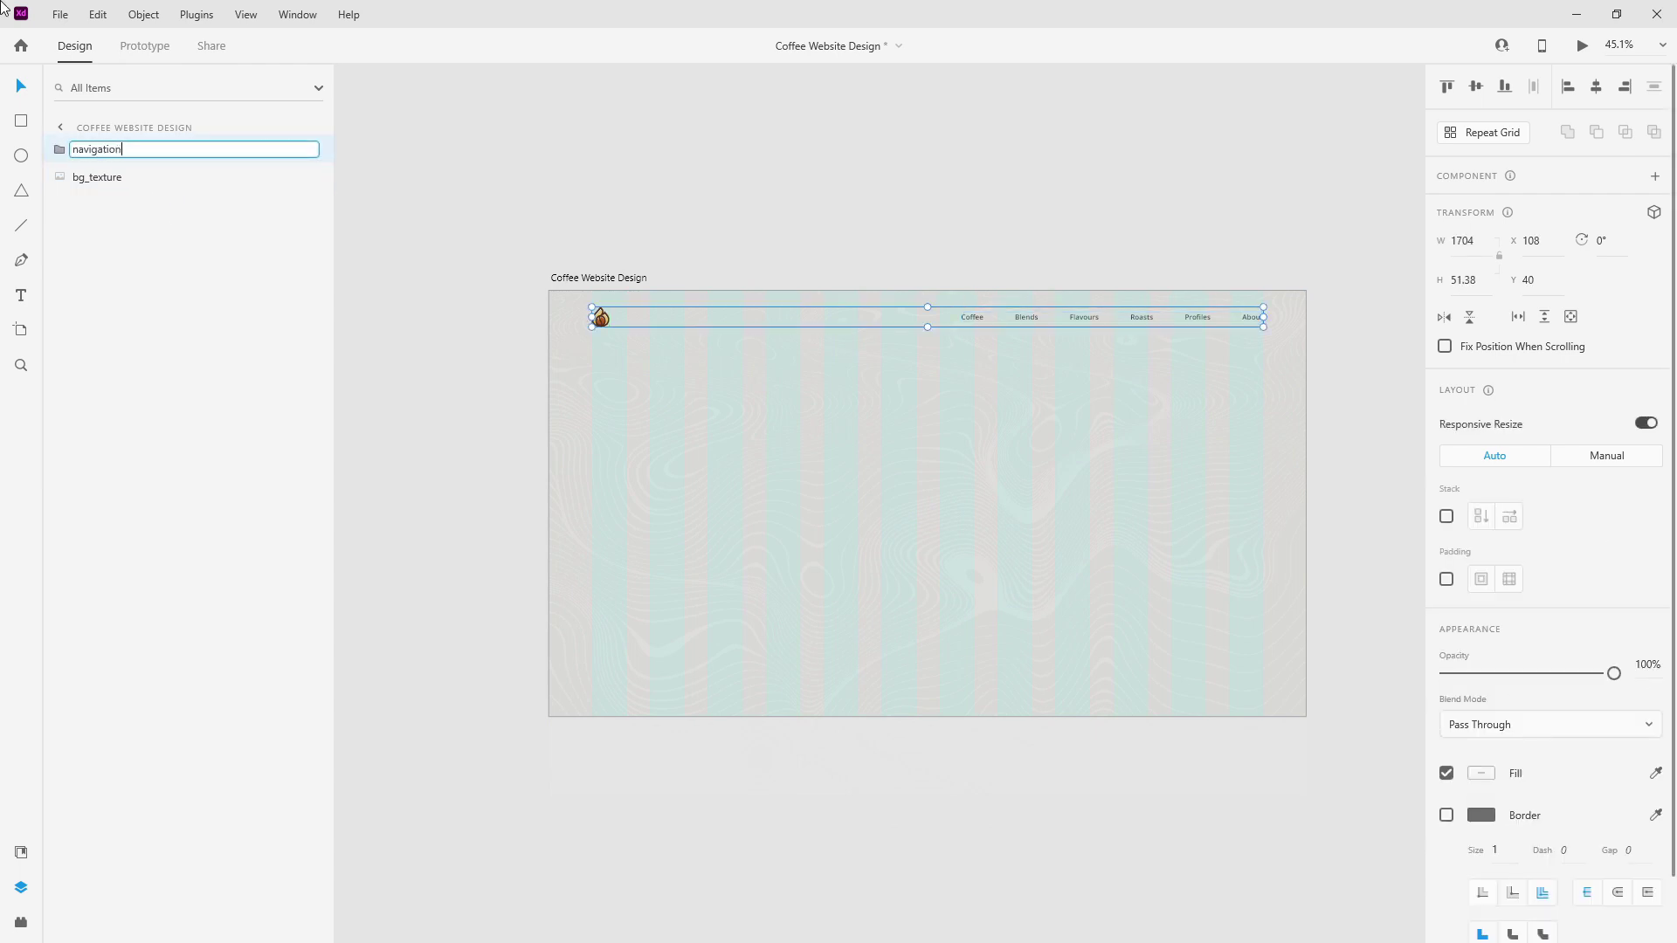
key("Return")
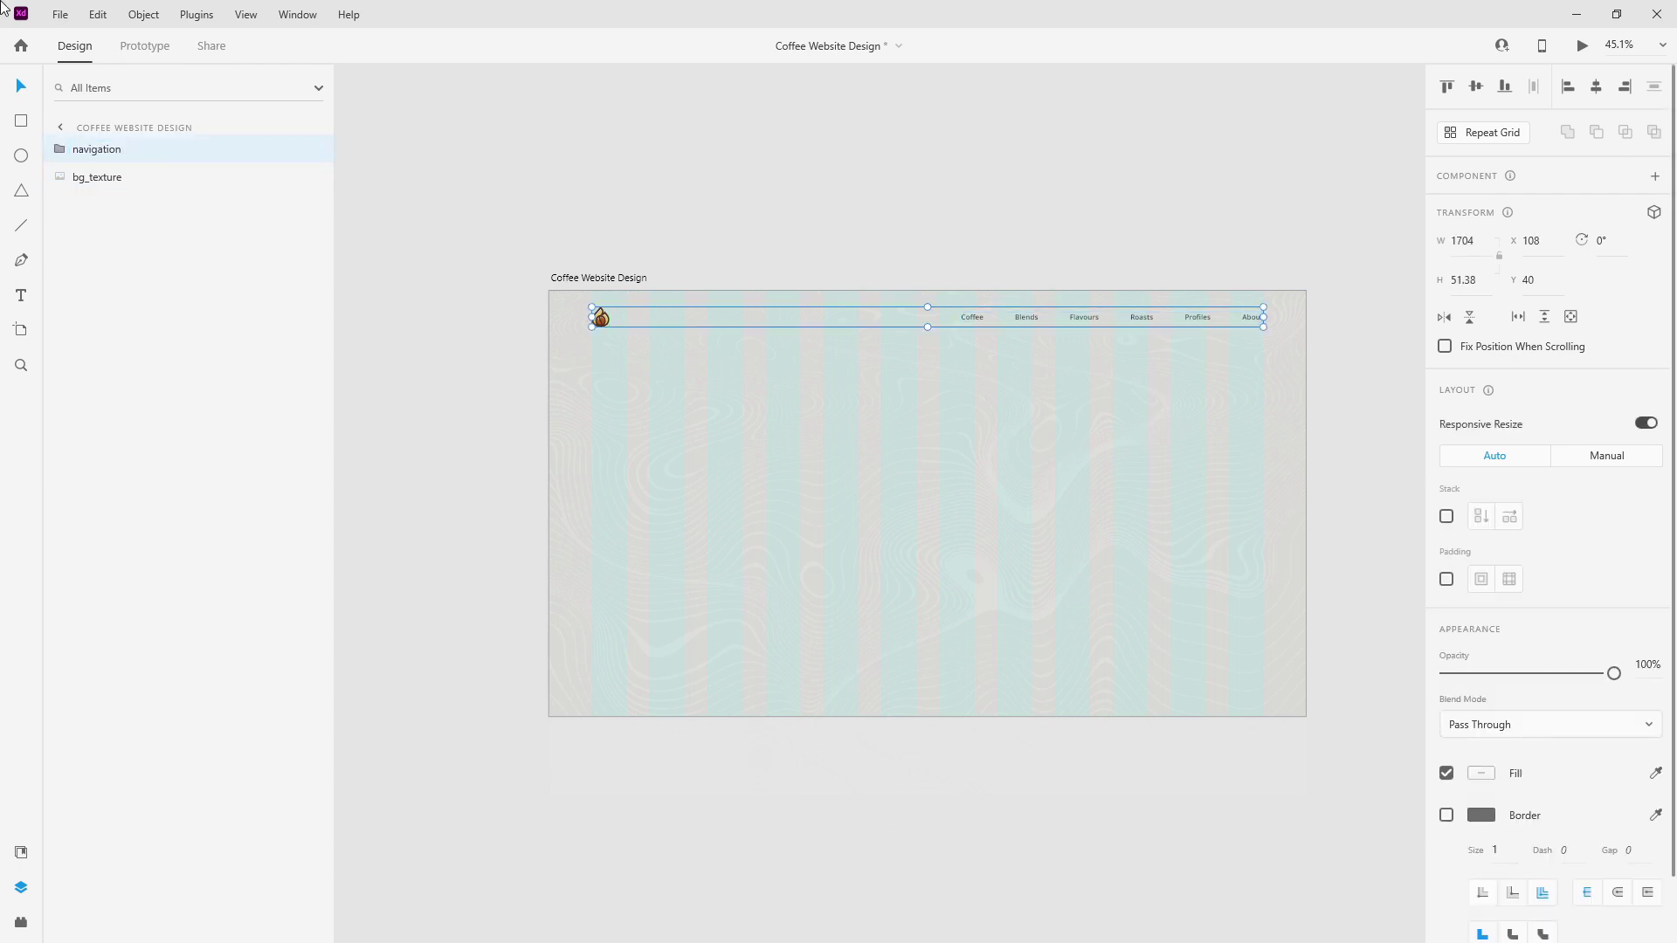
Add the two-line heading "RICH COFFEE BLEND / IN EVERY CUP" and apply the Bebas Neue 120pt character style.
left_click(20, 854)
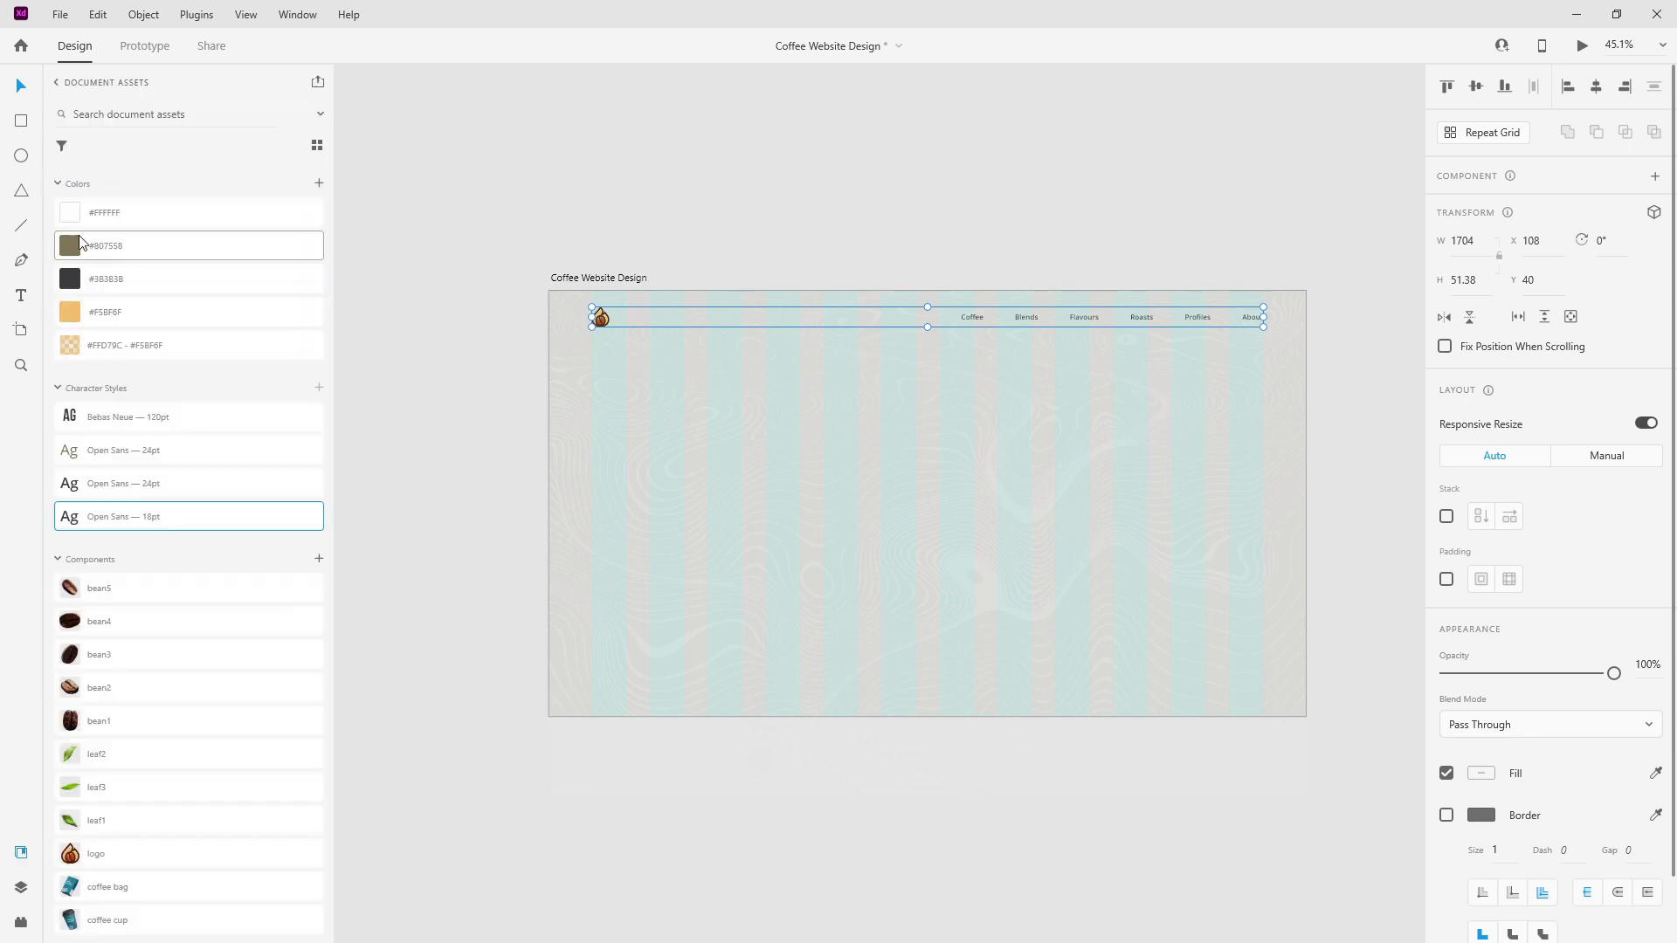
left_click(21, 295)
left_click(630, 452)
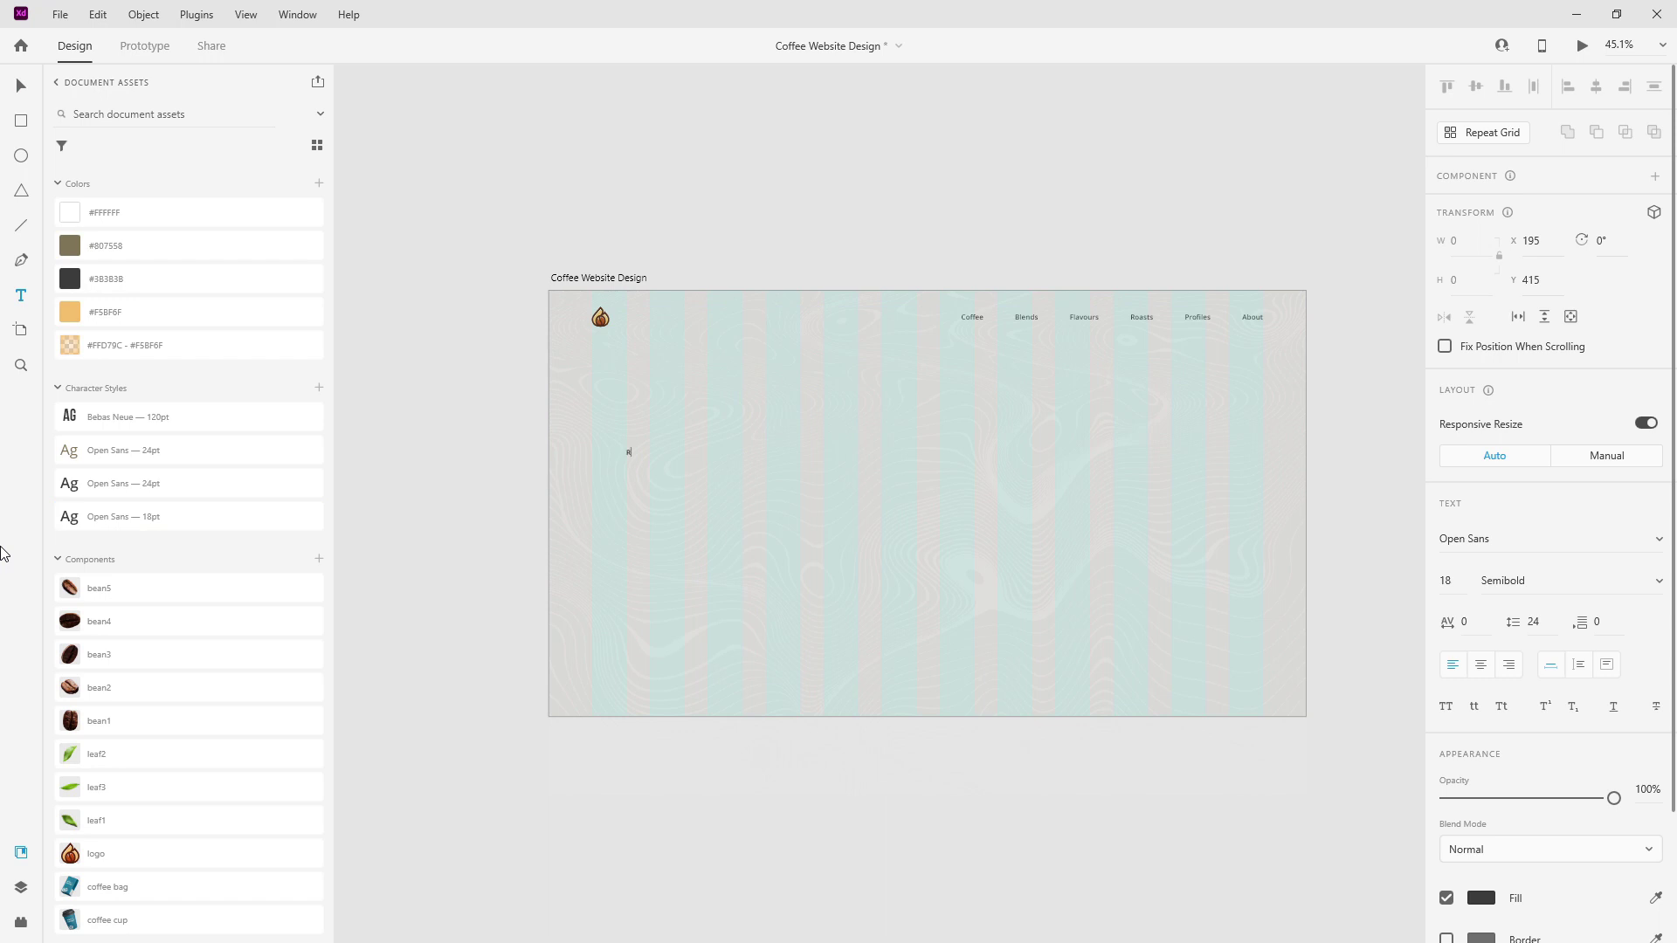
type("RICH COFFEE BLEND")
key("Escape")
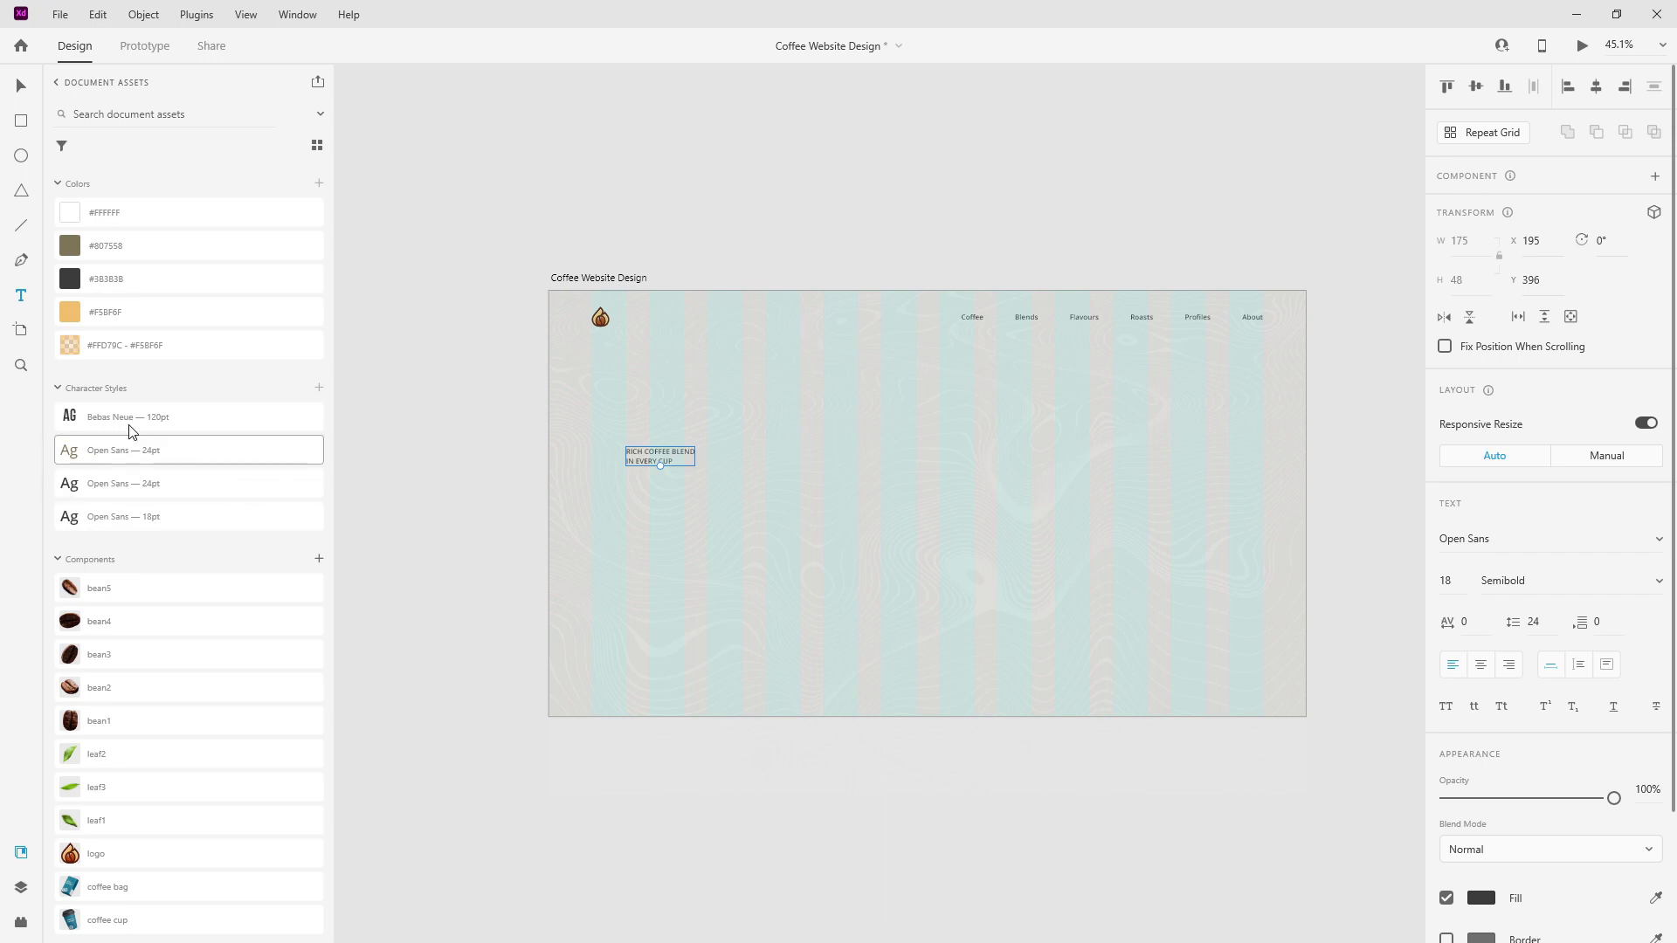
left_click(168, 416)
left_click(22, 88)
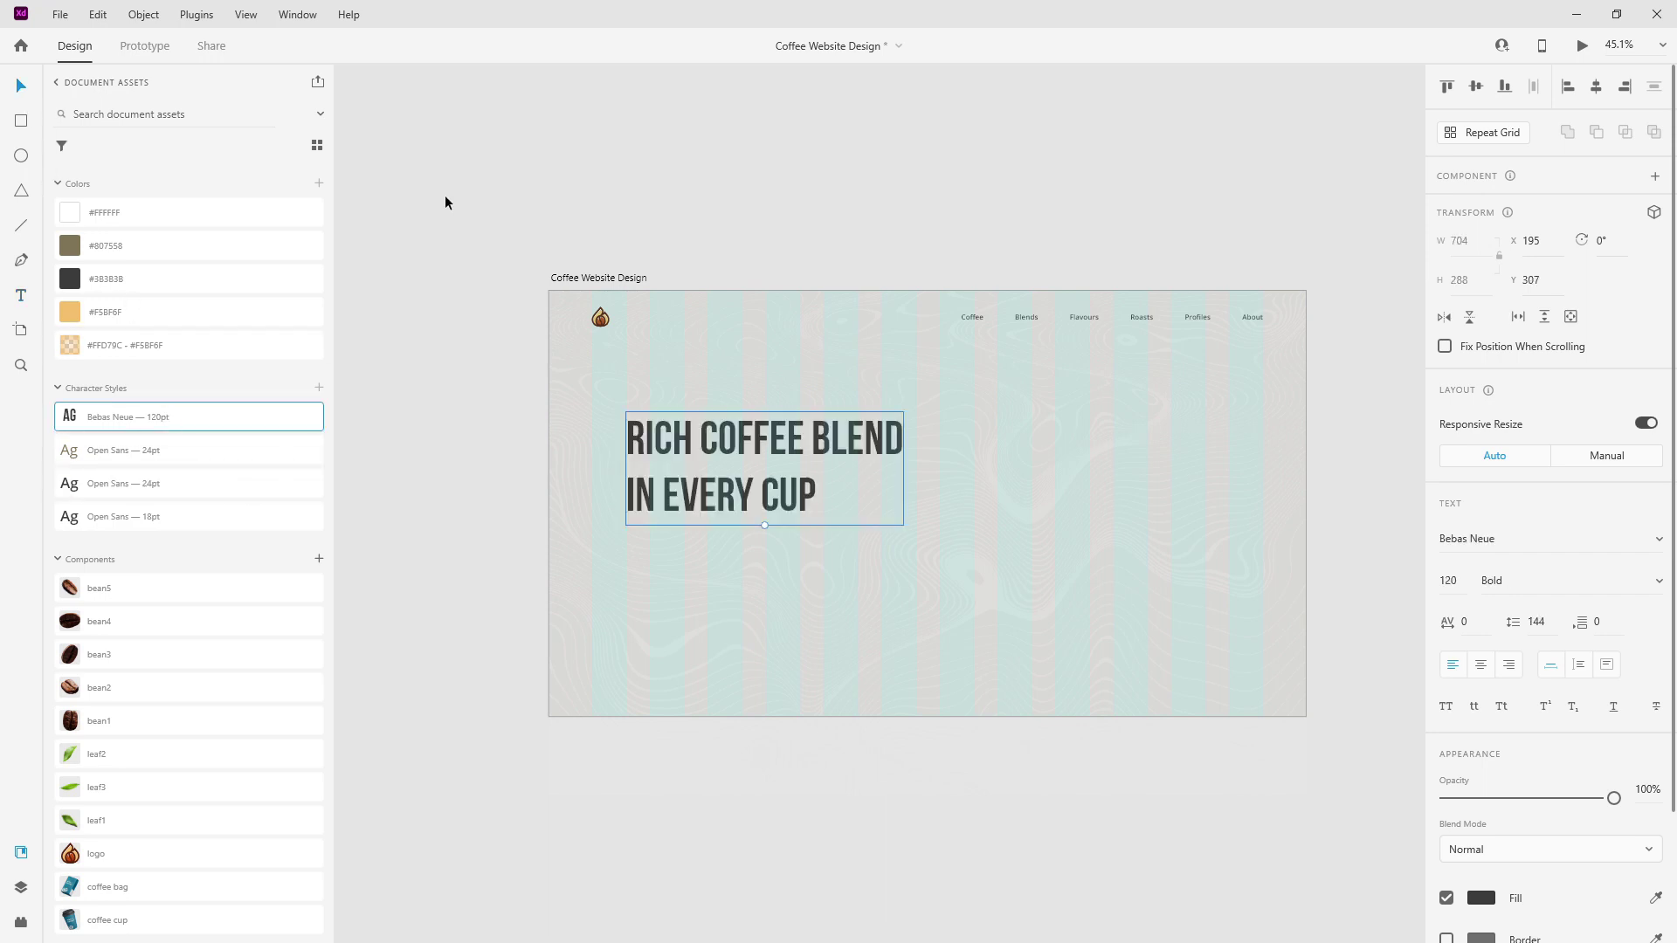
Move the heading to the first grid column and duplicate it below, giving the copy the brown Open Sans 24pt style.
left_click_drag(798, 420, 774, 541)
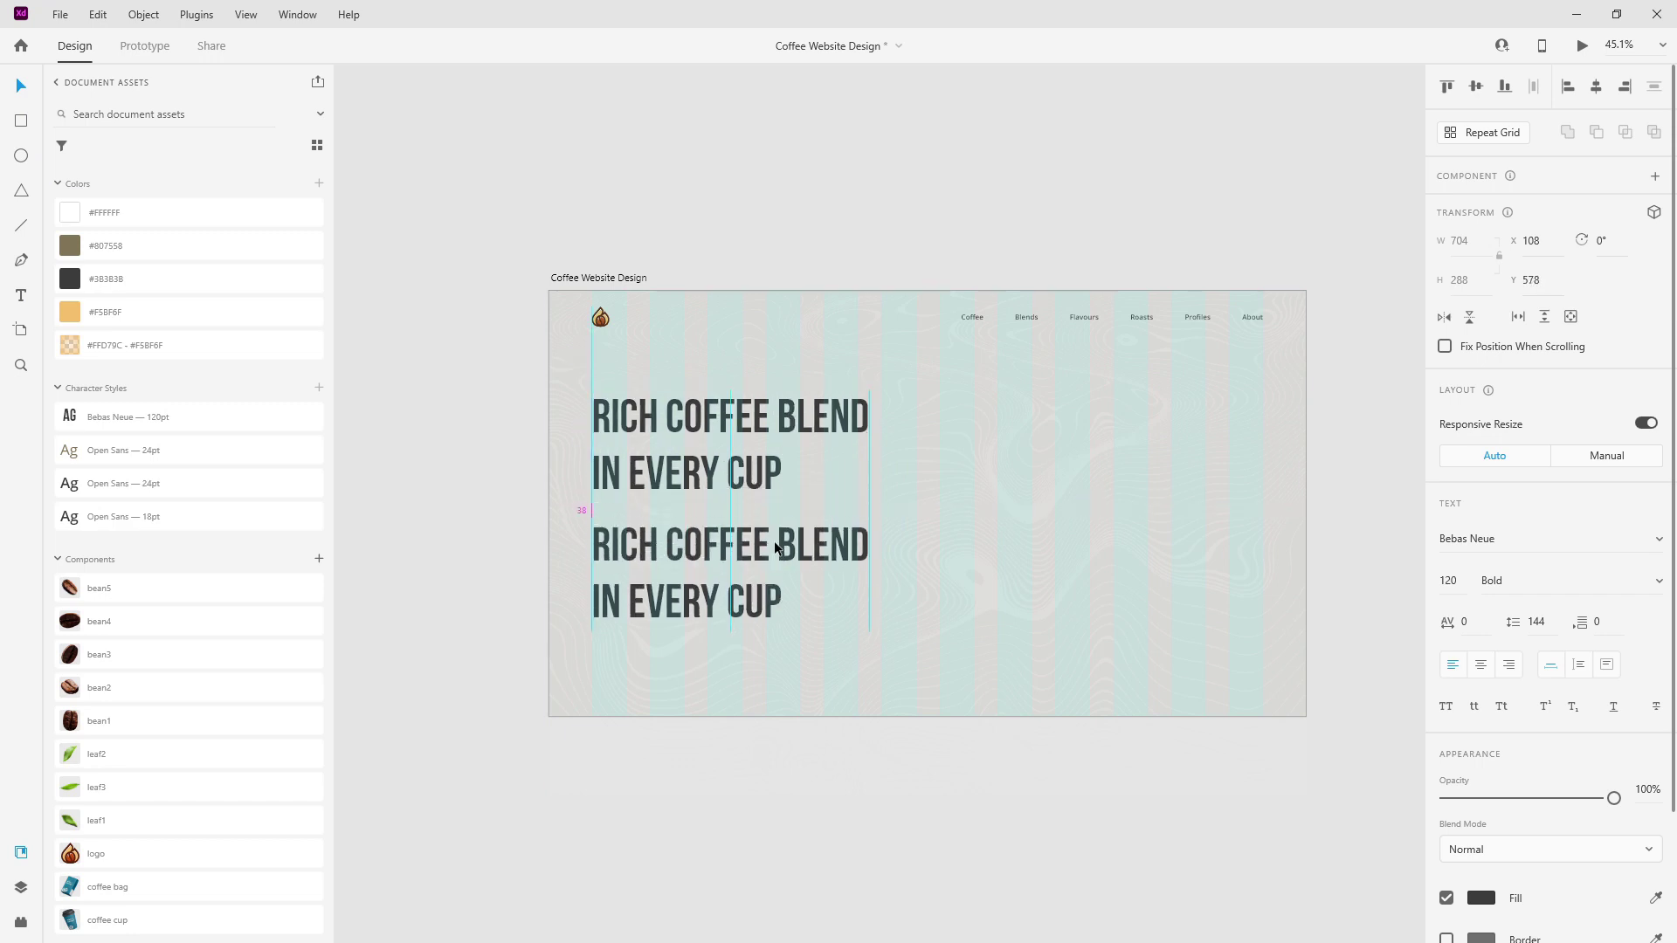
left_click(138, 454)
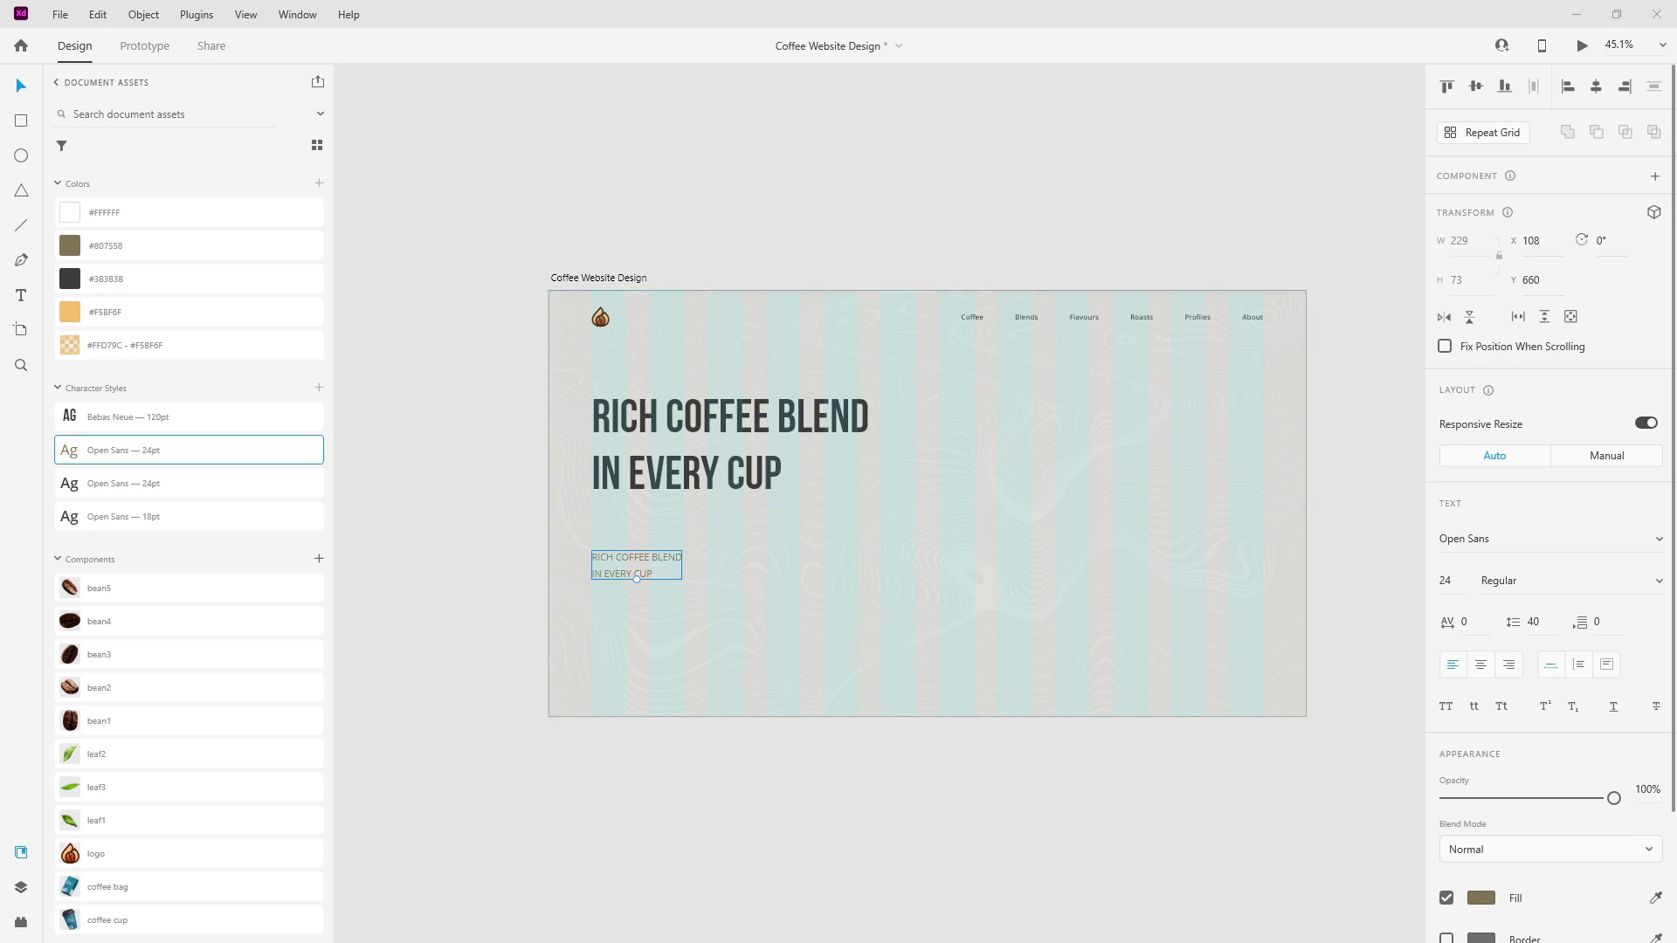
Retype the copy as a three-line paragraph running from "Perfectly blended flavor of coffee in every cup you take." to "will make the perfect blend for you.".
double_click(678, 559)
key("ctrl+a")
type("Perfectly blended flavor of coffee in every cup you take. Hand picked selection for every taste profile, our baristas will make the perfect blend for you.")
key("Escape")
Move the paragraph up closer to the heading, to X 108 and Y 580.
scroll(622, 542, "up", 5)
left_click_drag(580, 548, 584, 505)
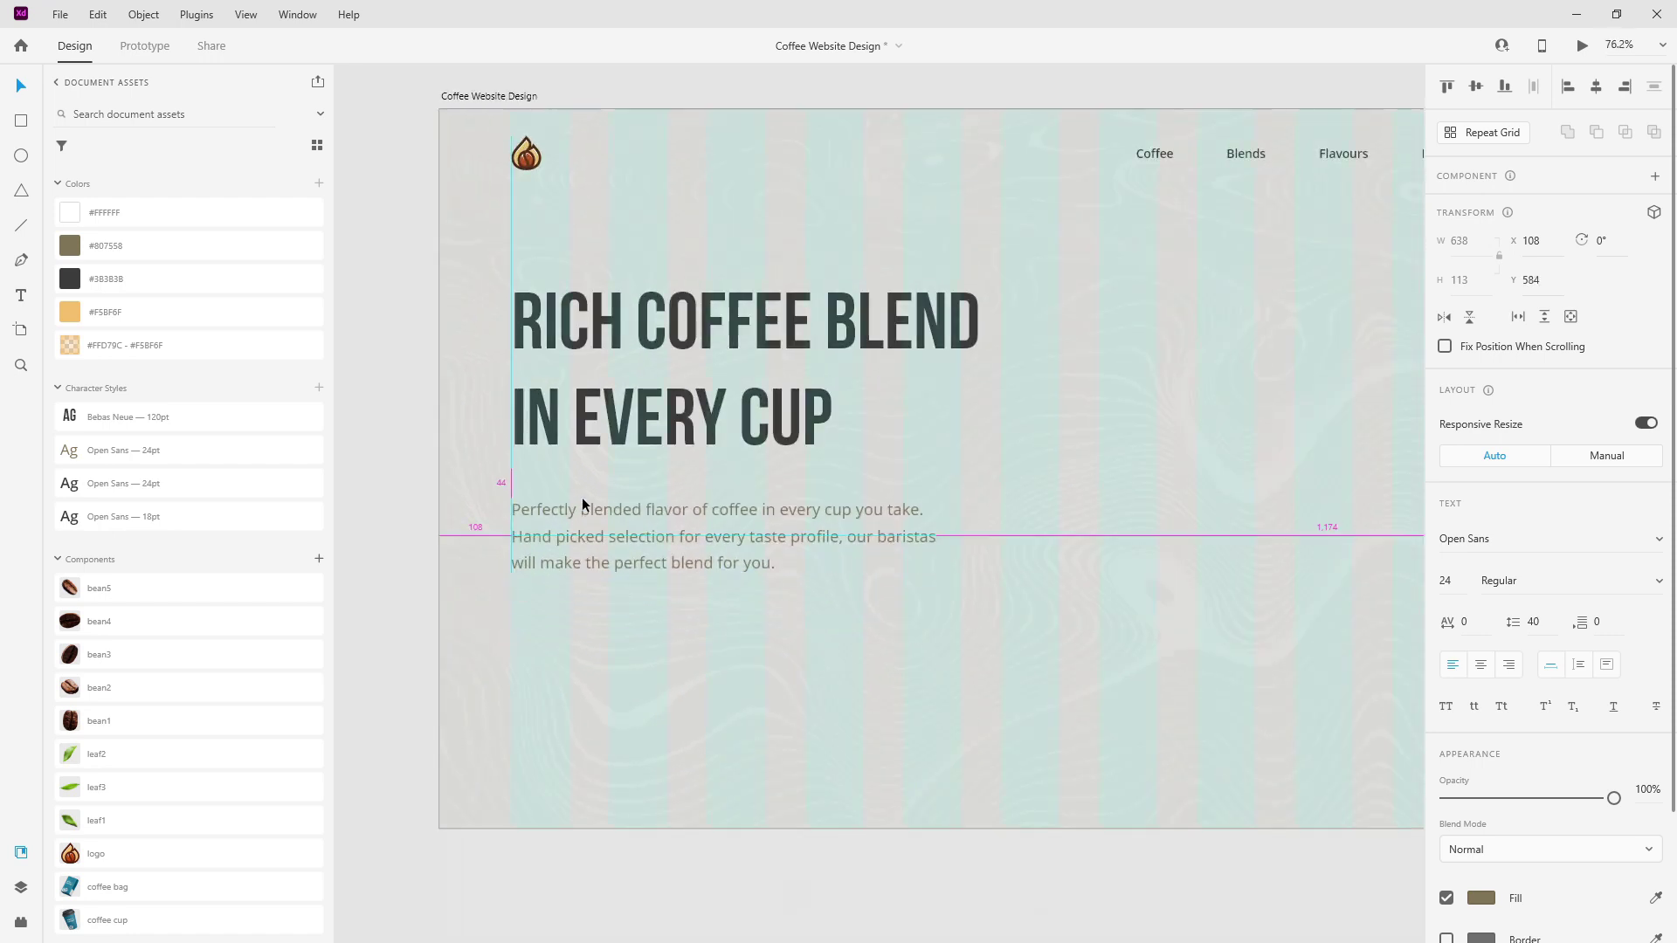
key("Up")
key("Up")
key("Up")
key("Up")
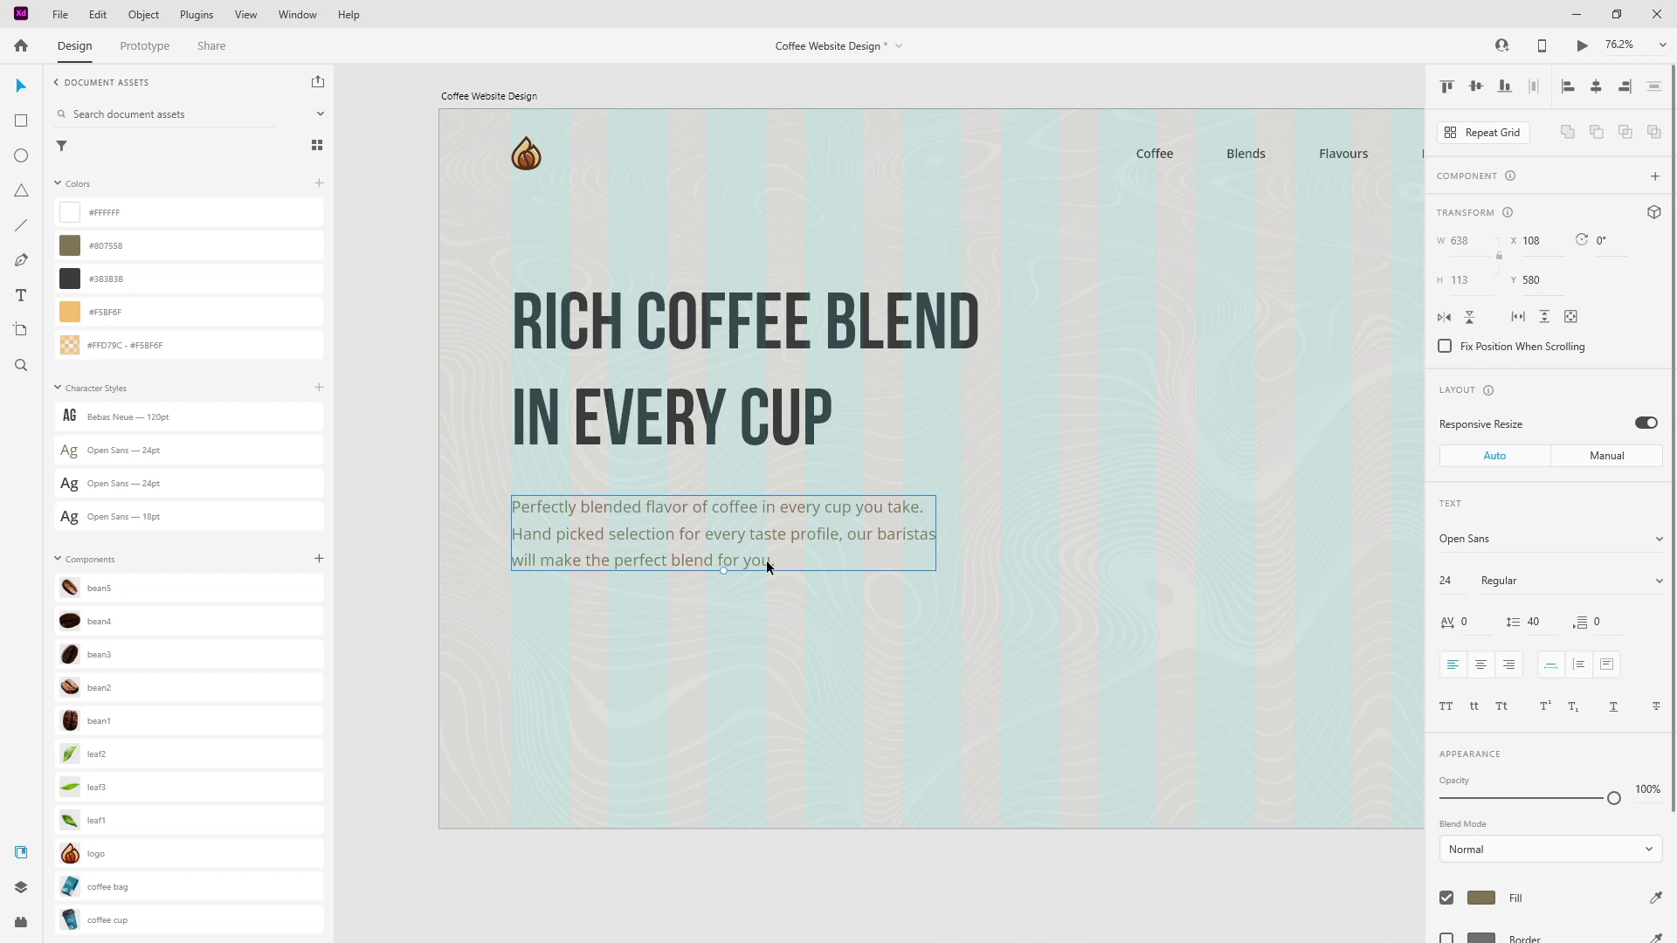
Duplicate the paragraph below at Y 768, apply the dark Open Sans 24pt Semibold style and retype it as "Find Your Flavour".
left_click_drag(786, 539, 772, 636, "alt")
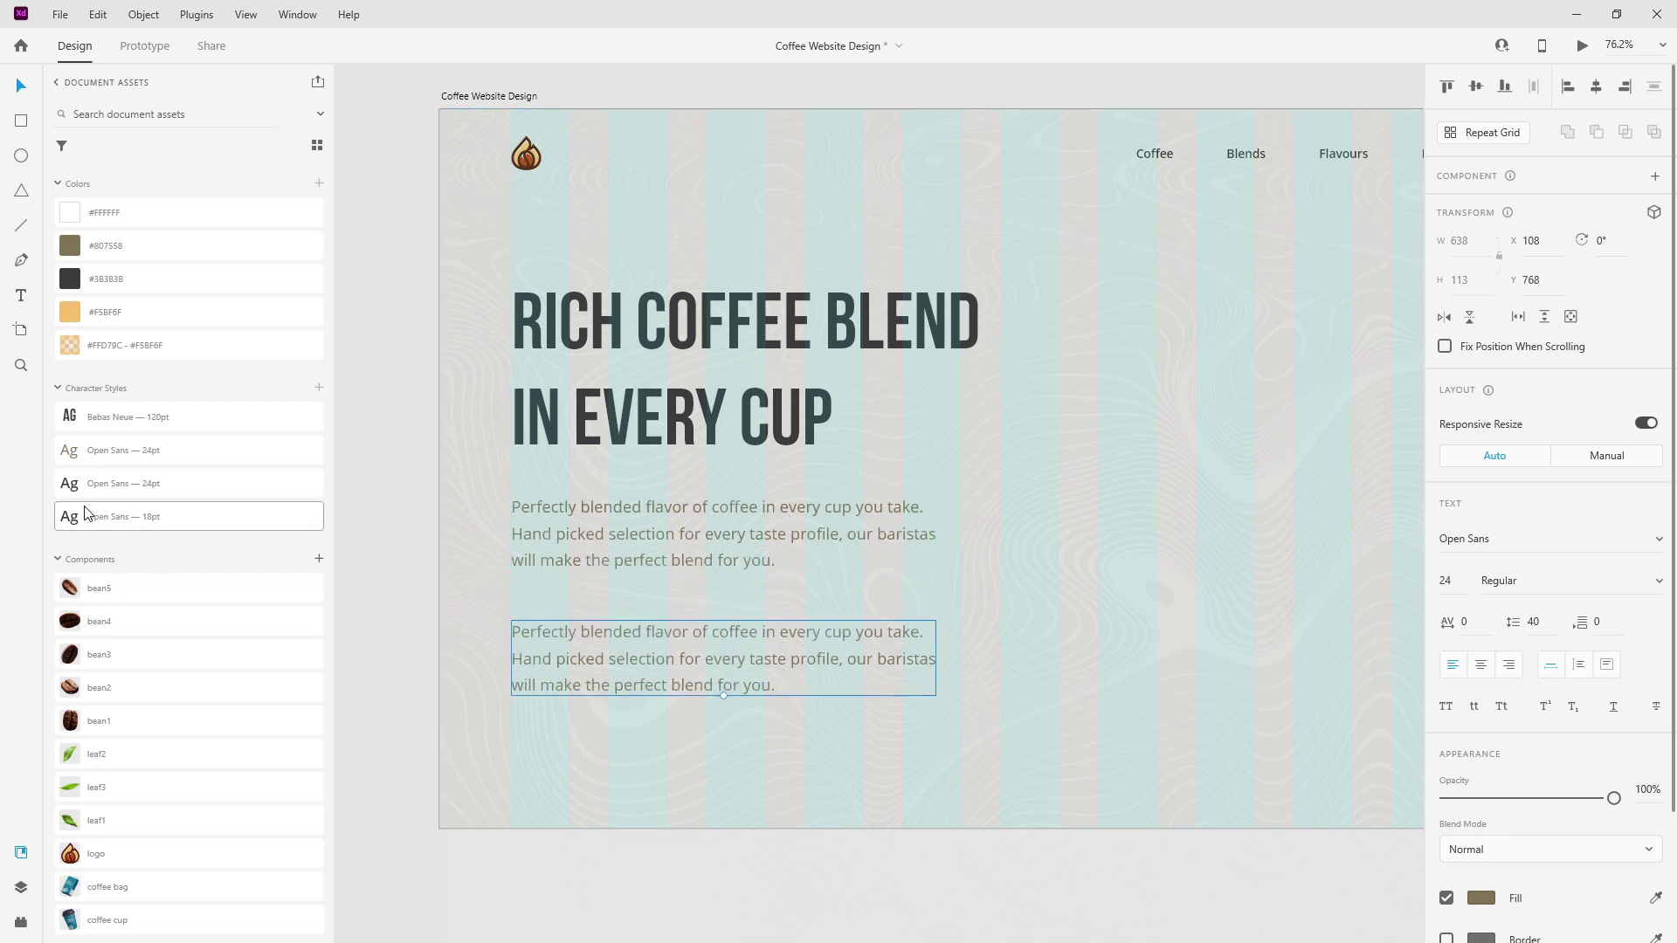
left_click(148, 492)
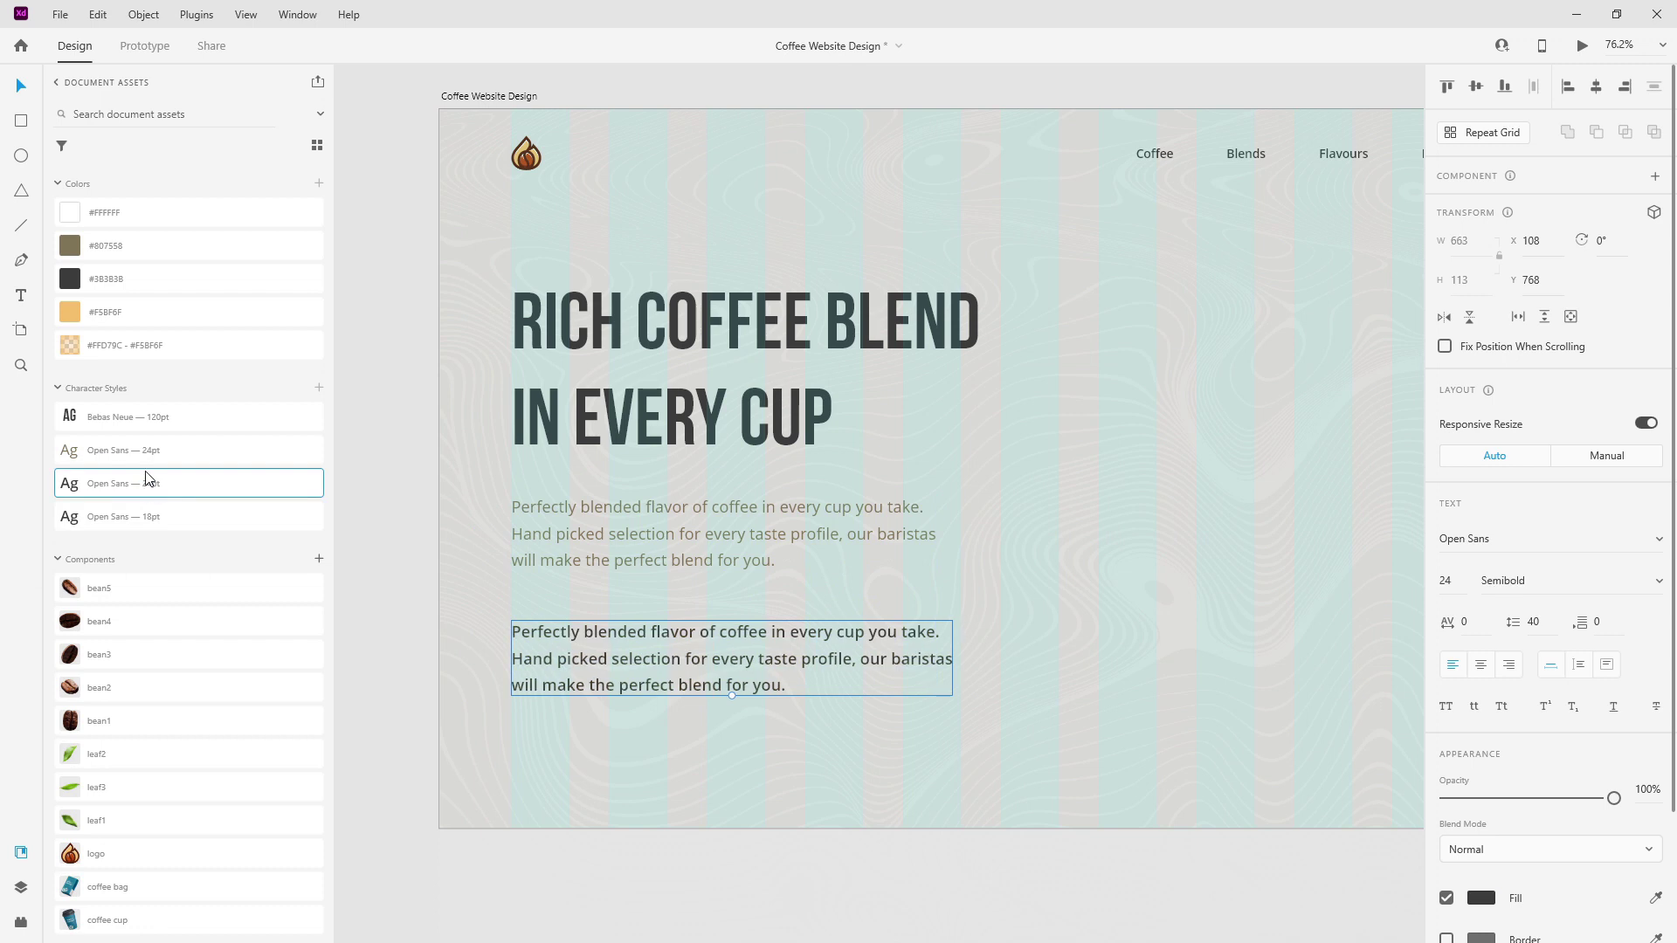
double_click(882, 668)
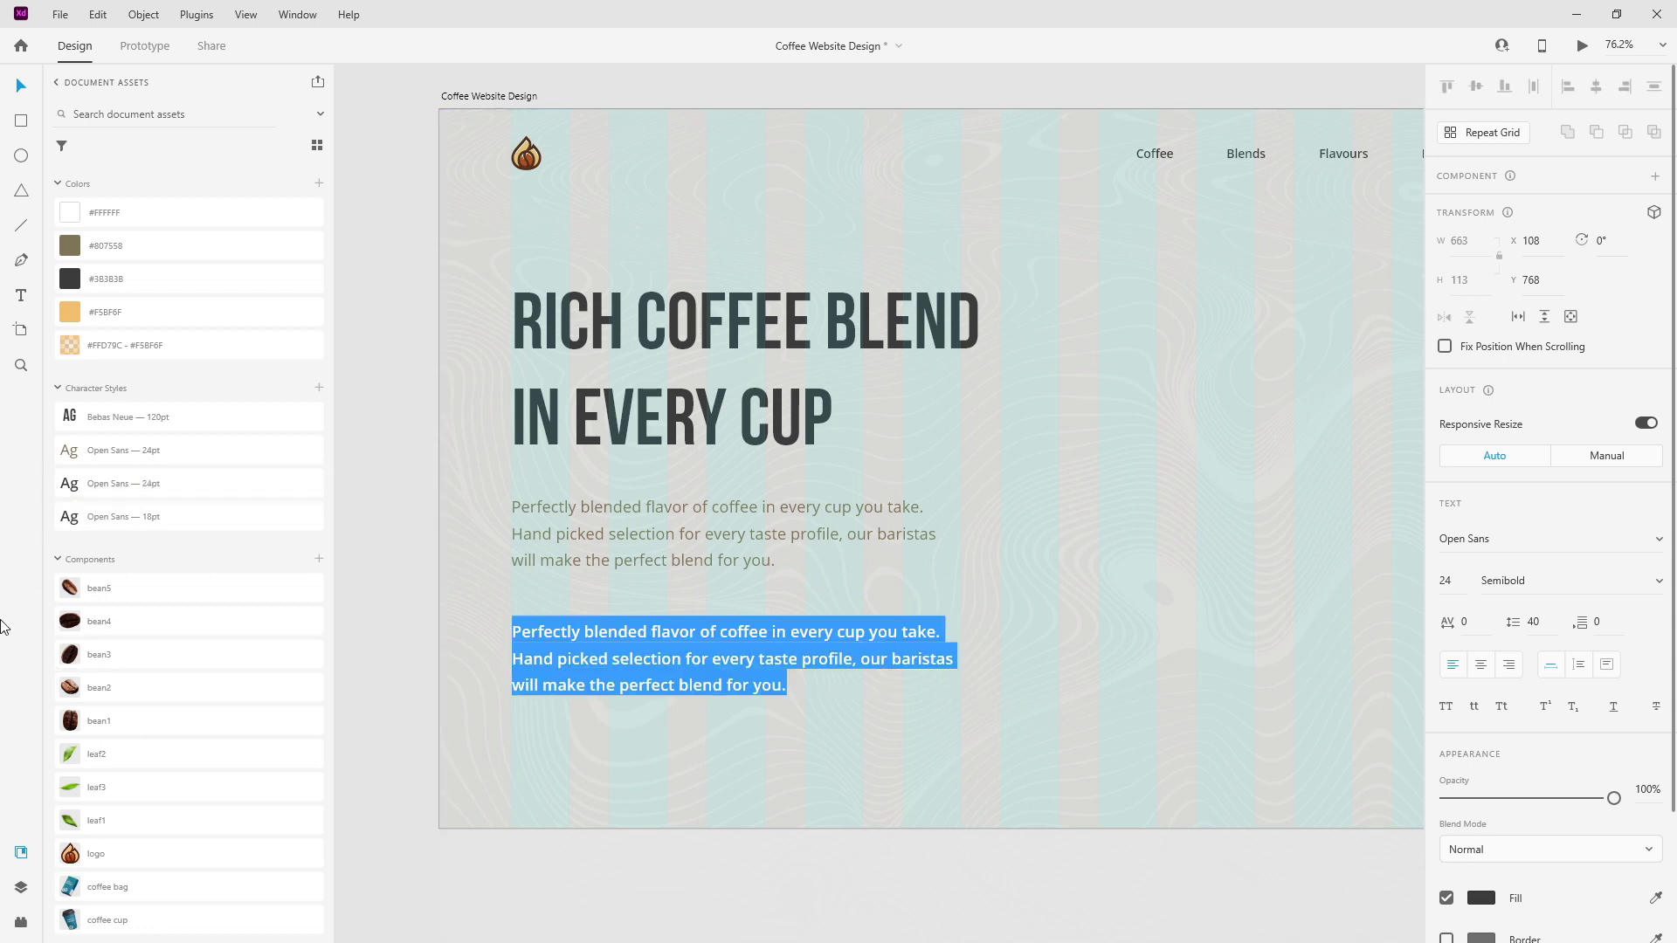
type("Find Yo")
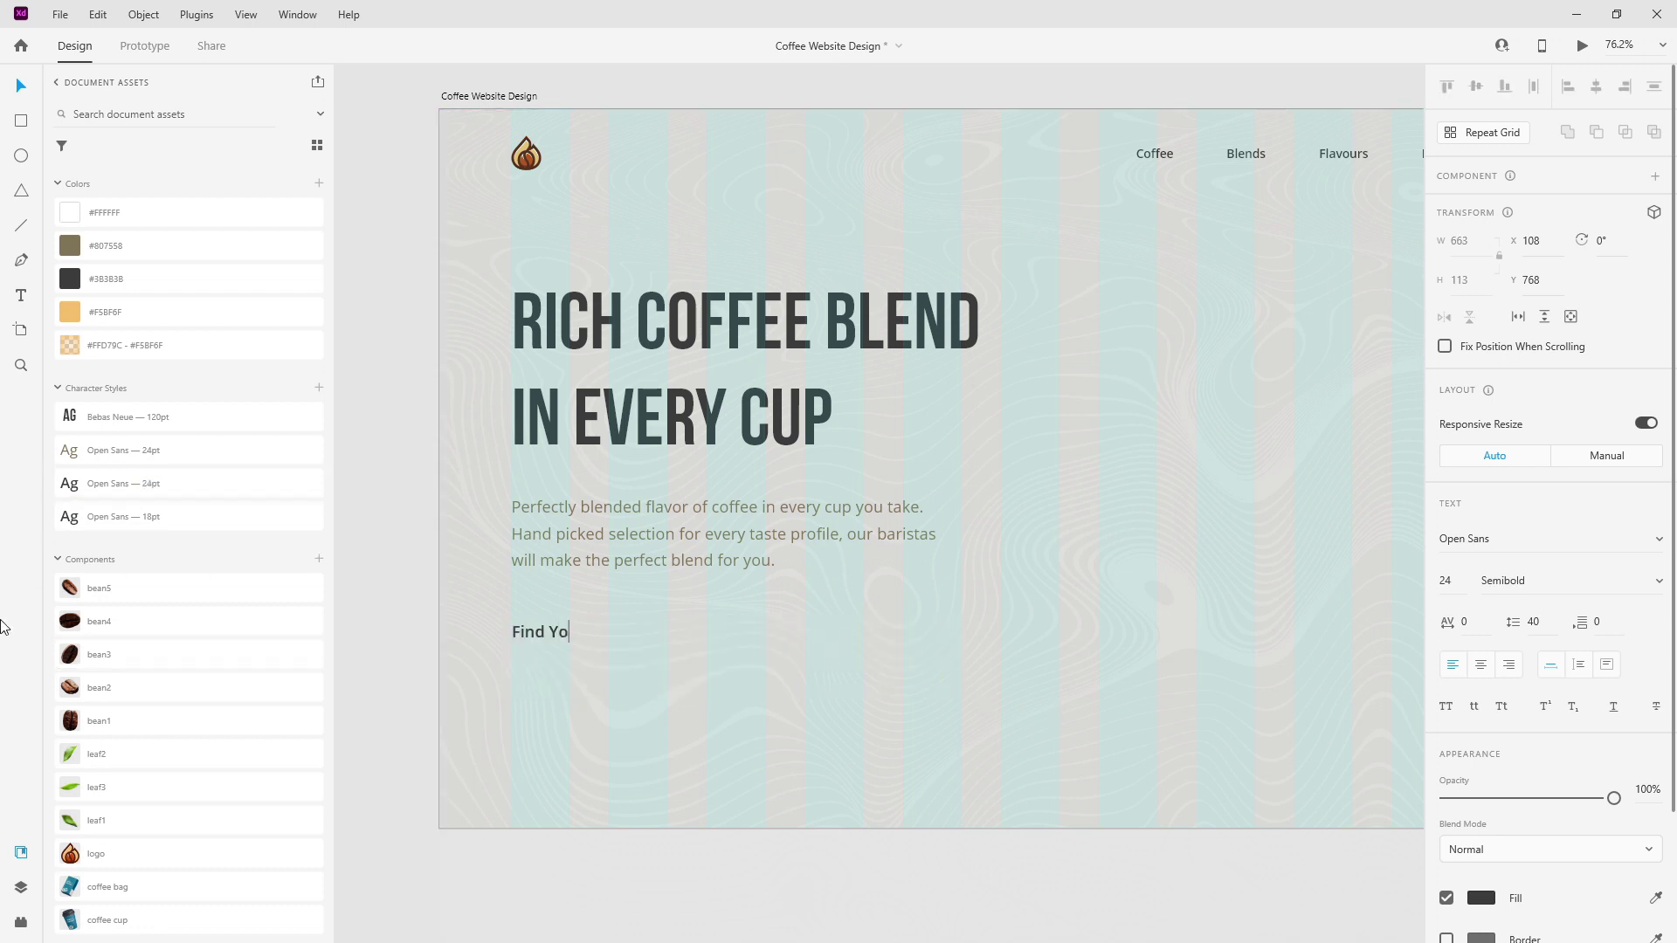
type("ur Flavout")
key("BackSpace")
type("r")
key("Escape")
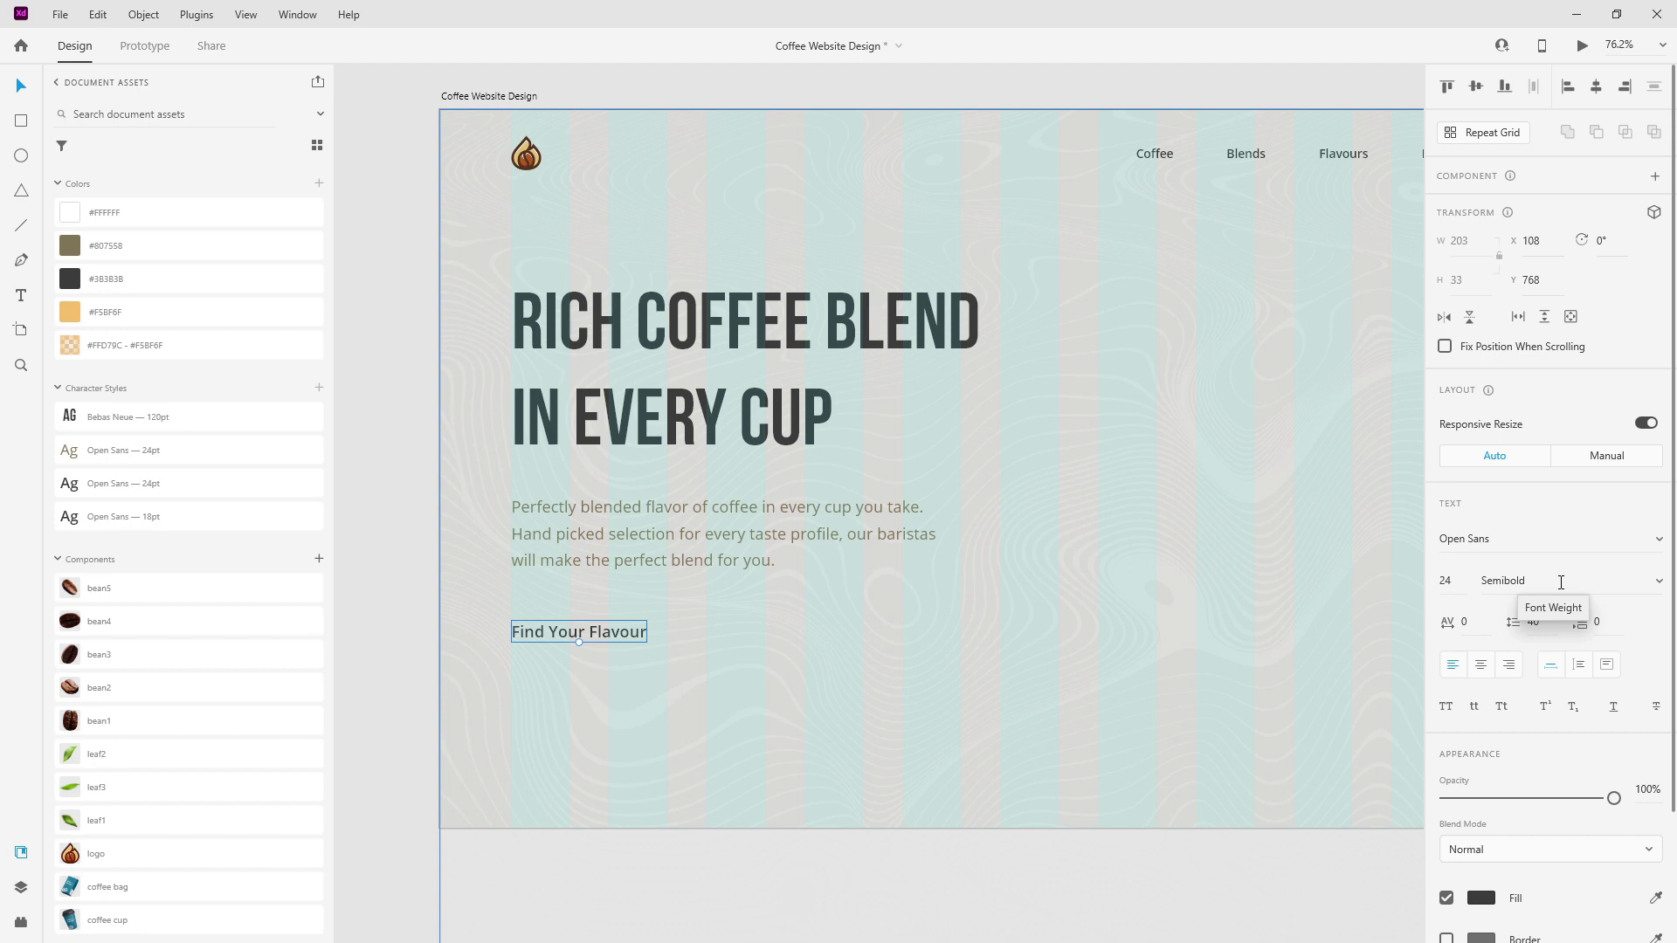
Draw a 381 × 80 button rectangle over the Find Your Flavour text, starting at X 108, Y 746.
left_click(21, 120)
left_click(21, 85)
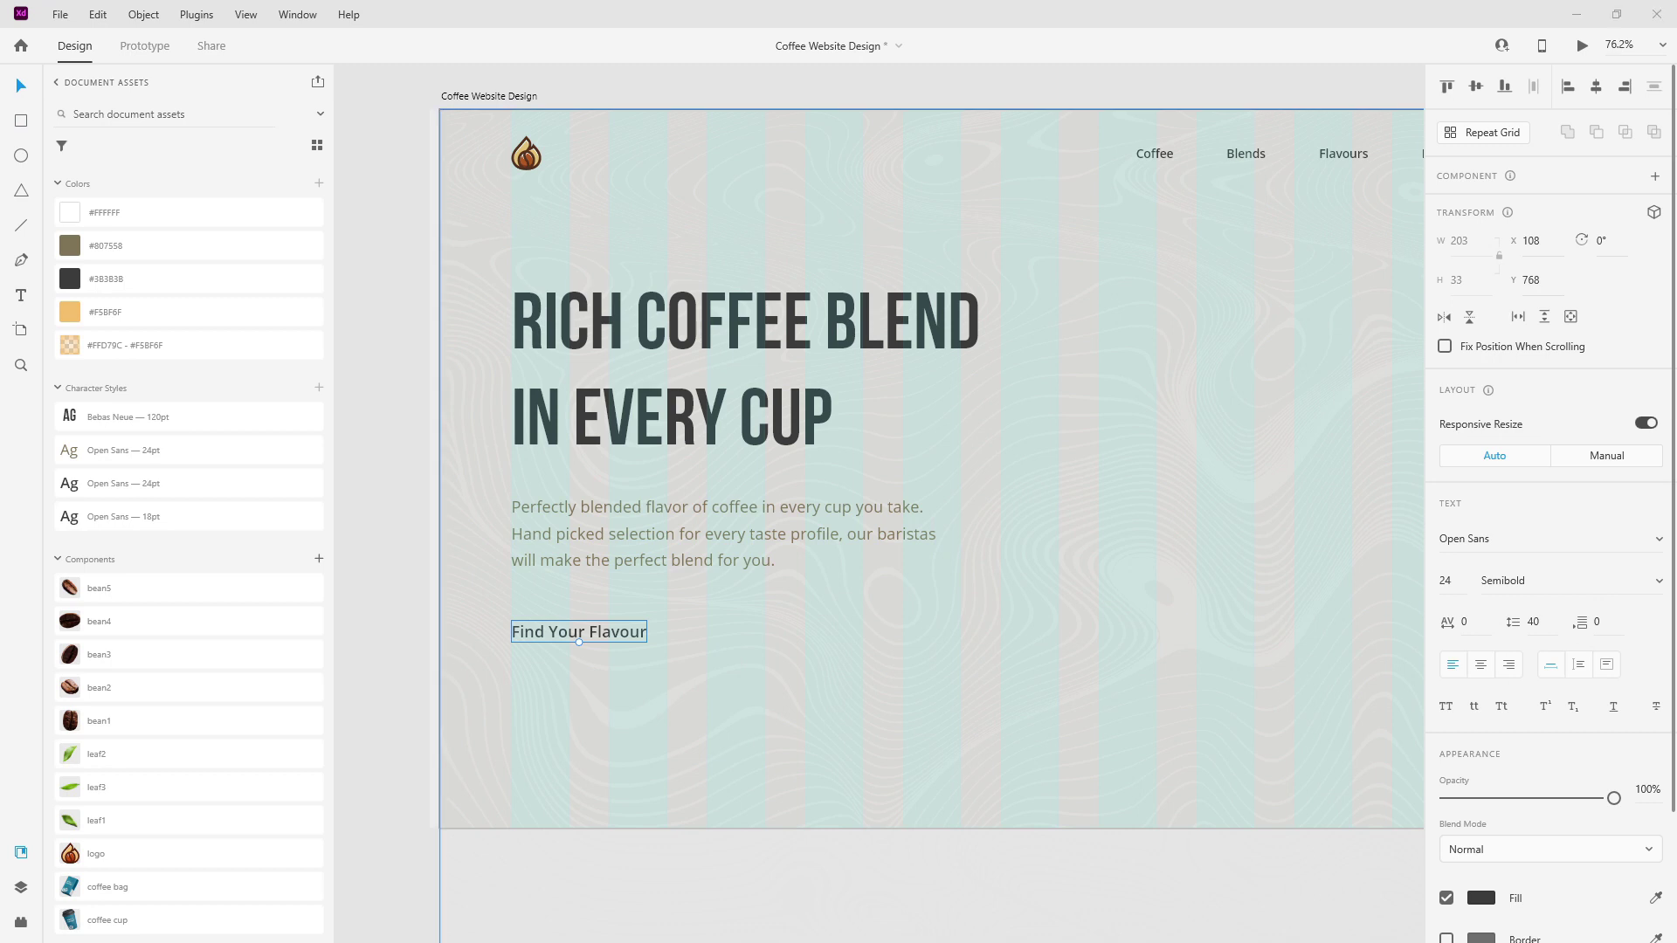
left_click(21, 121)
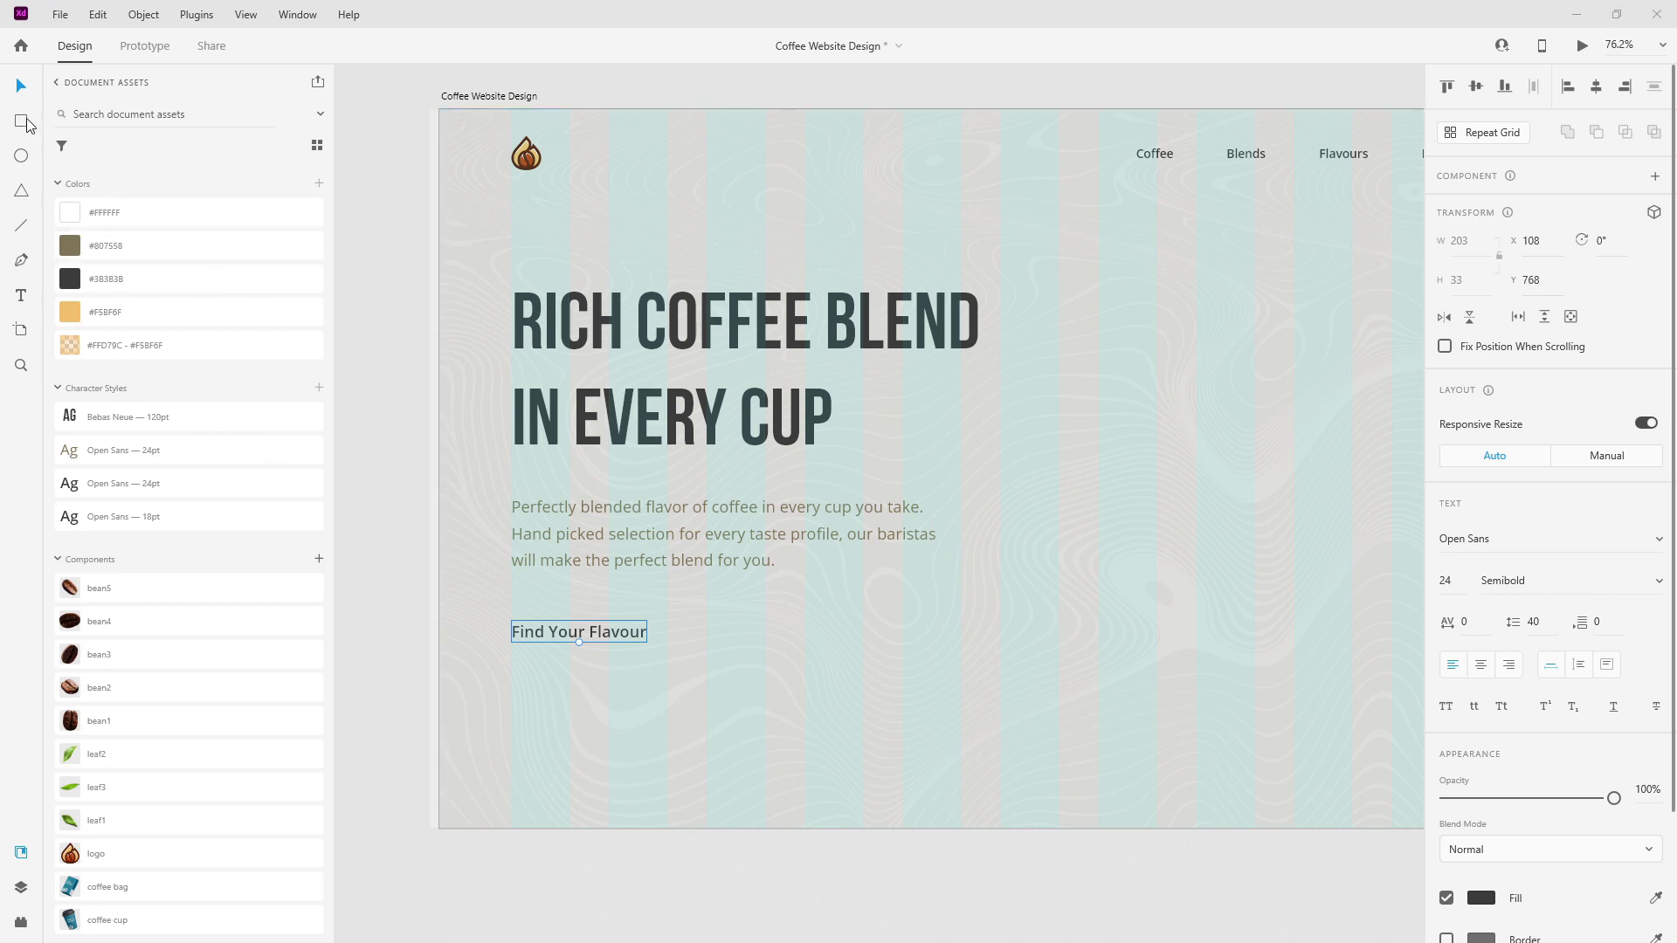
left_click_drag(513, 609, 764, 662)
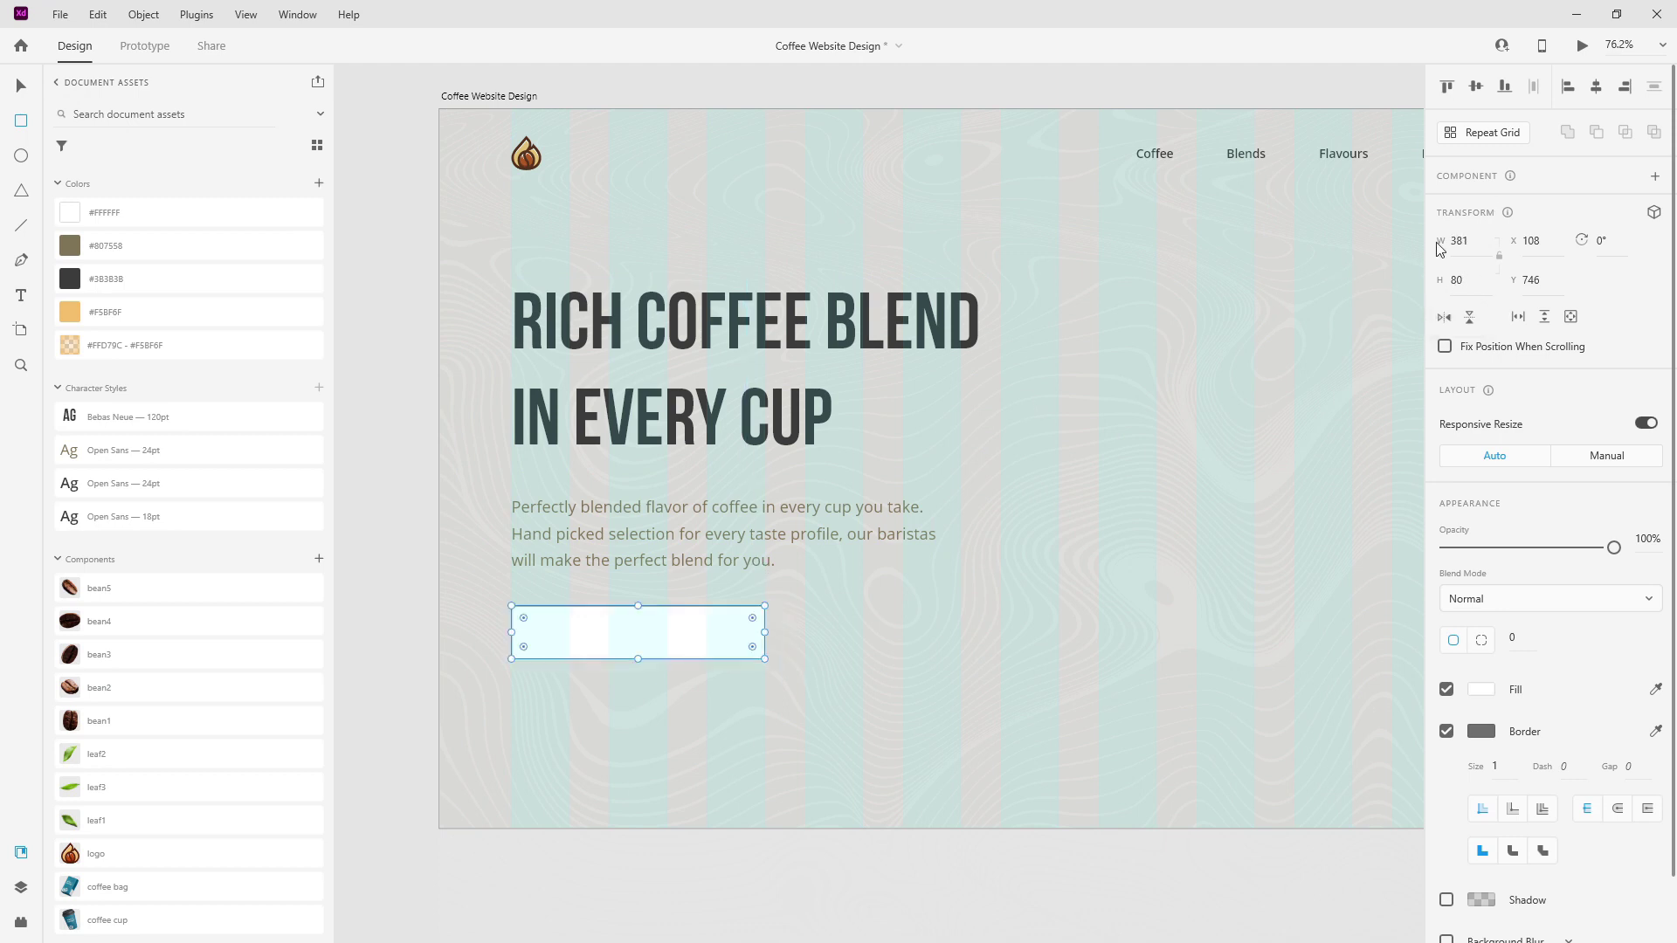
Give the button rectangle a corner radius of 10, the solid orange document colour as fill and no border.
left_click(1526, 643)
type("10")
key("Return")
left_click(145, 324)
left_click(1447, 731)
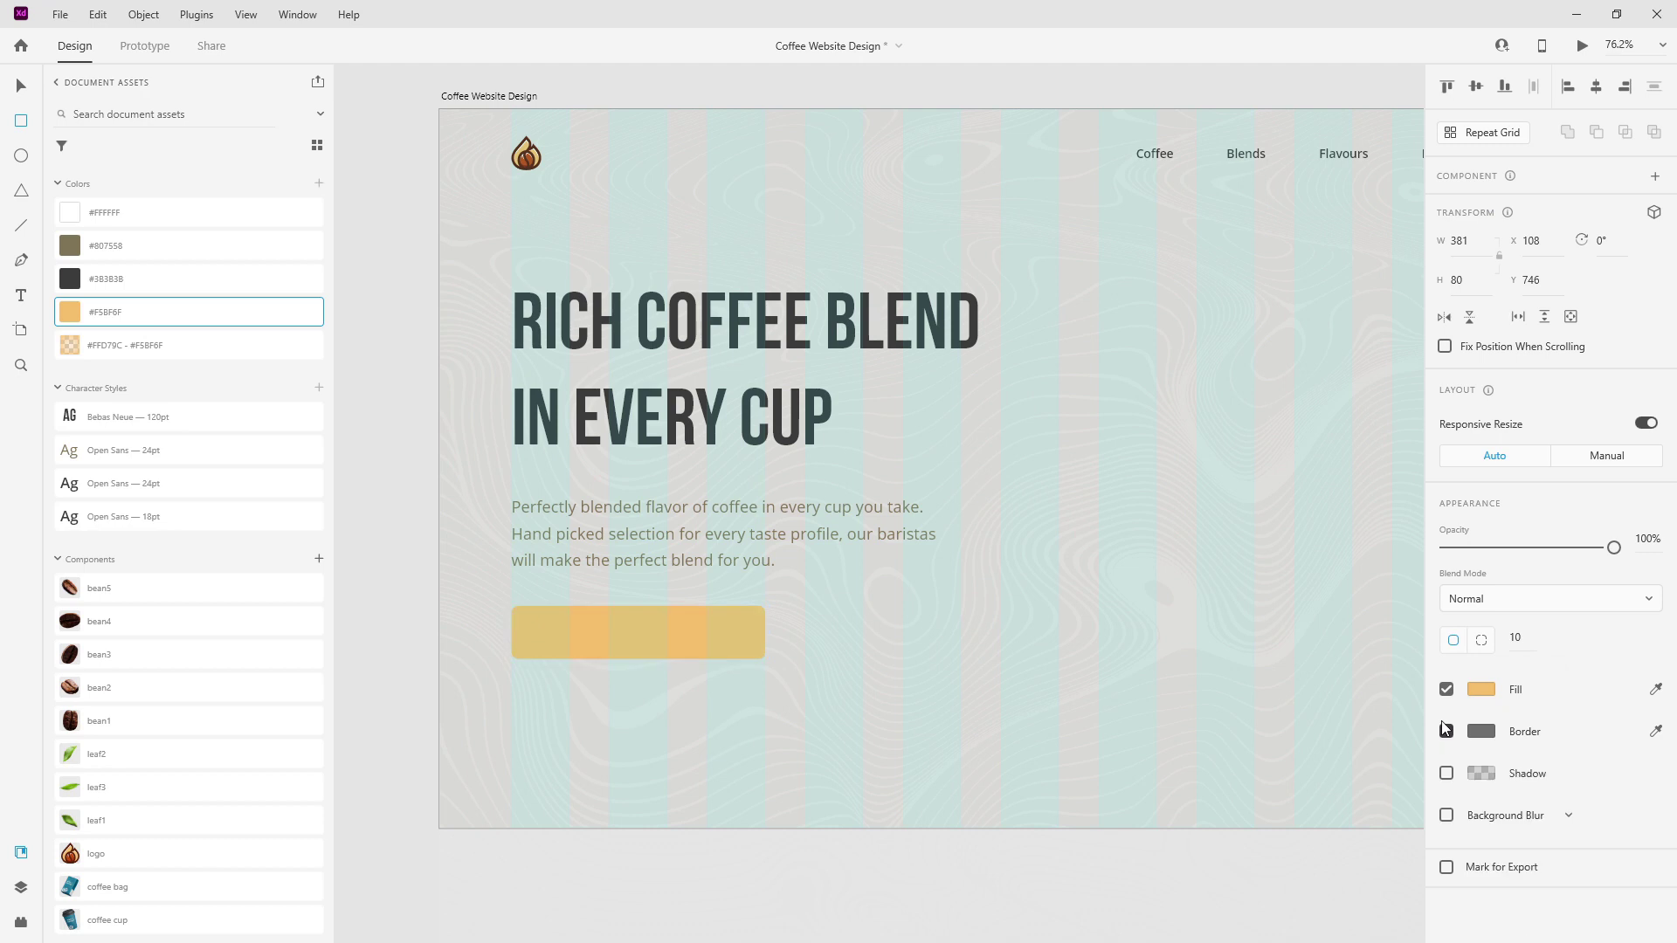
Place the rectangle's layer below the Find Your Flavour text and rename it "btn".
left_click(21, 888)
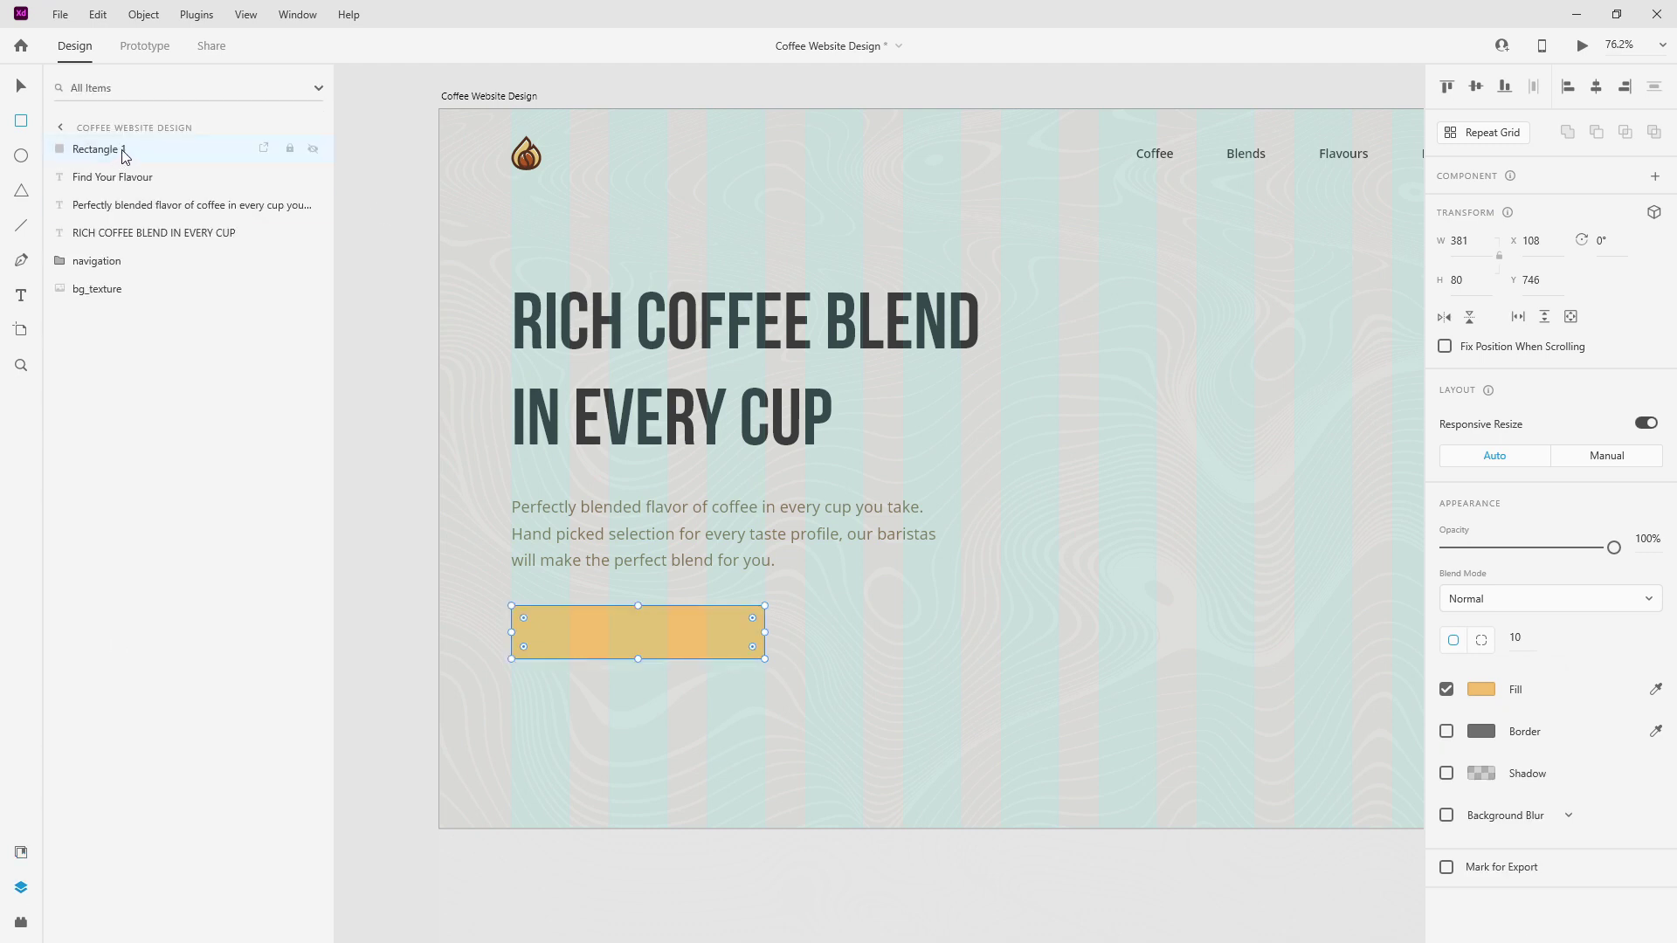
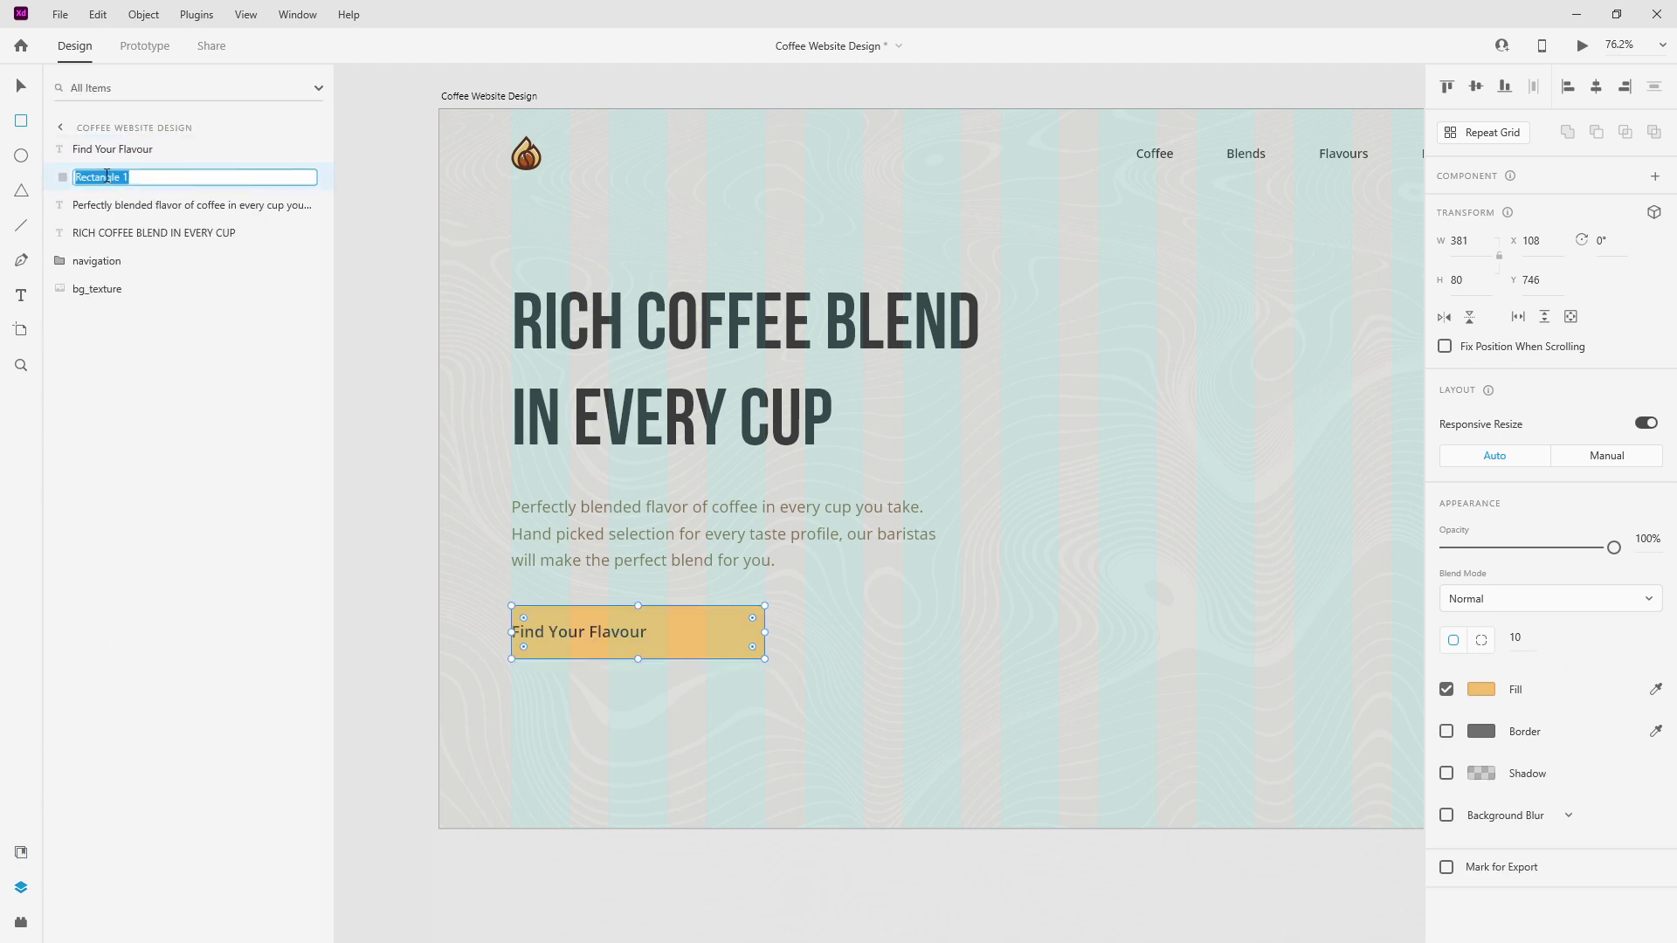
type("btn")
key("Return")
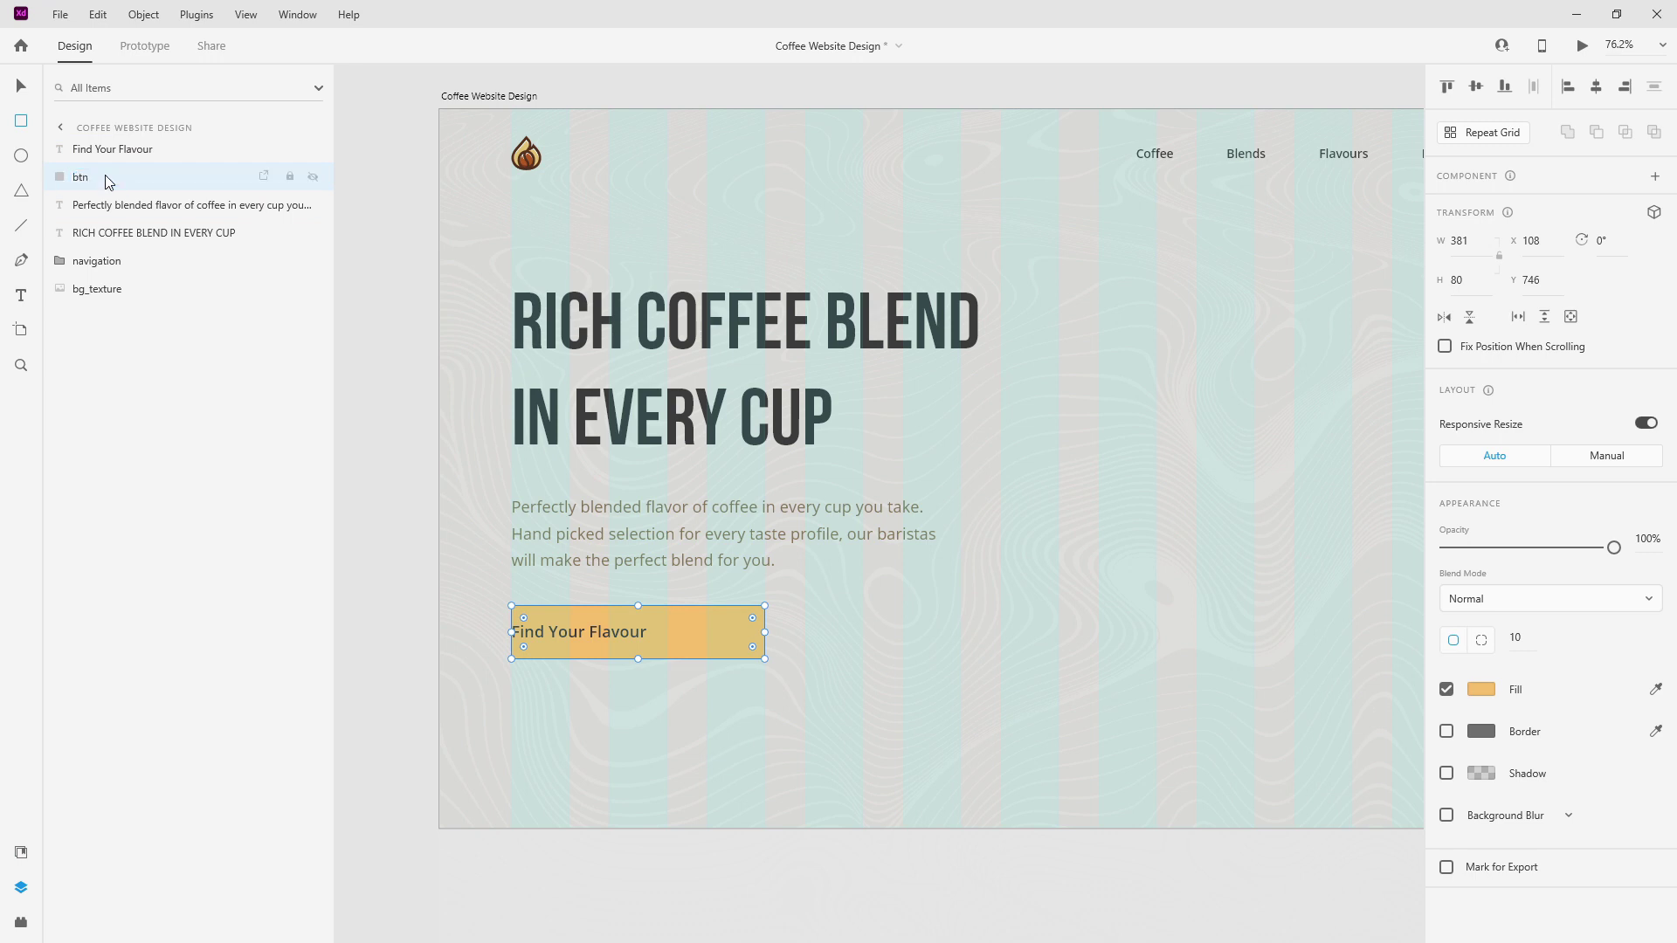
Group the Find Your Flavour text with the btn rectangle and name the group "btn".
left_click(123, 153, "shift")
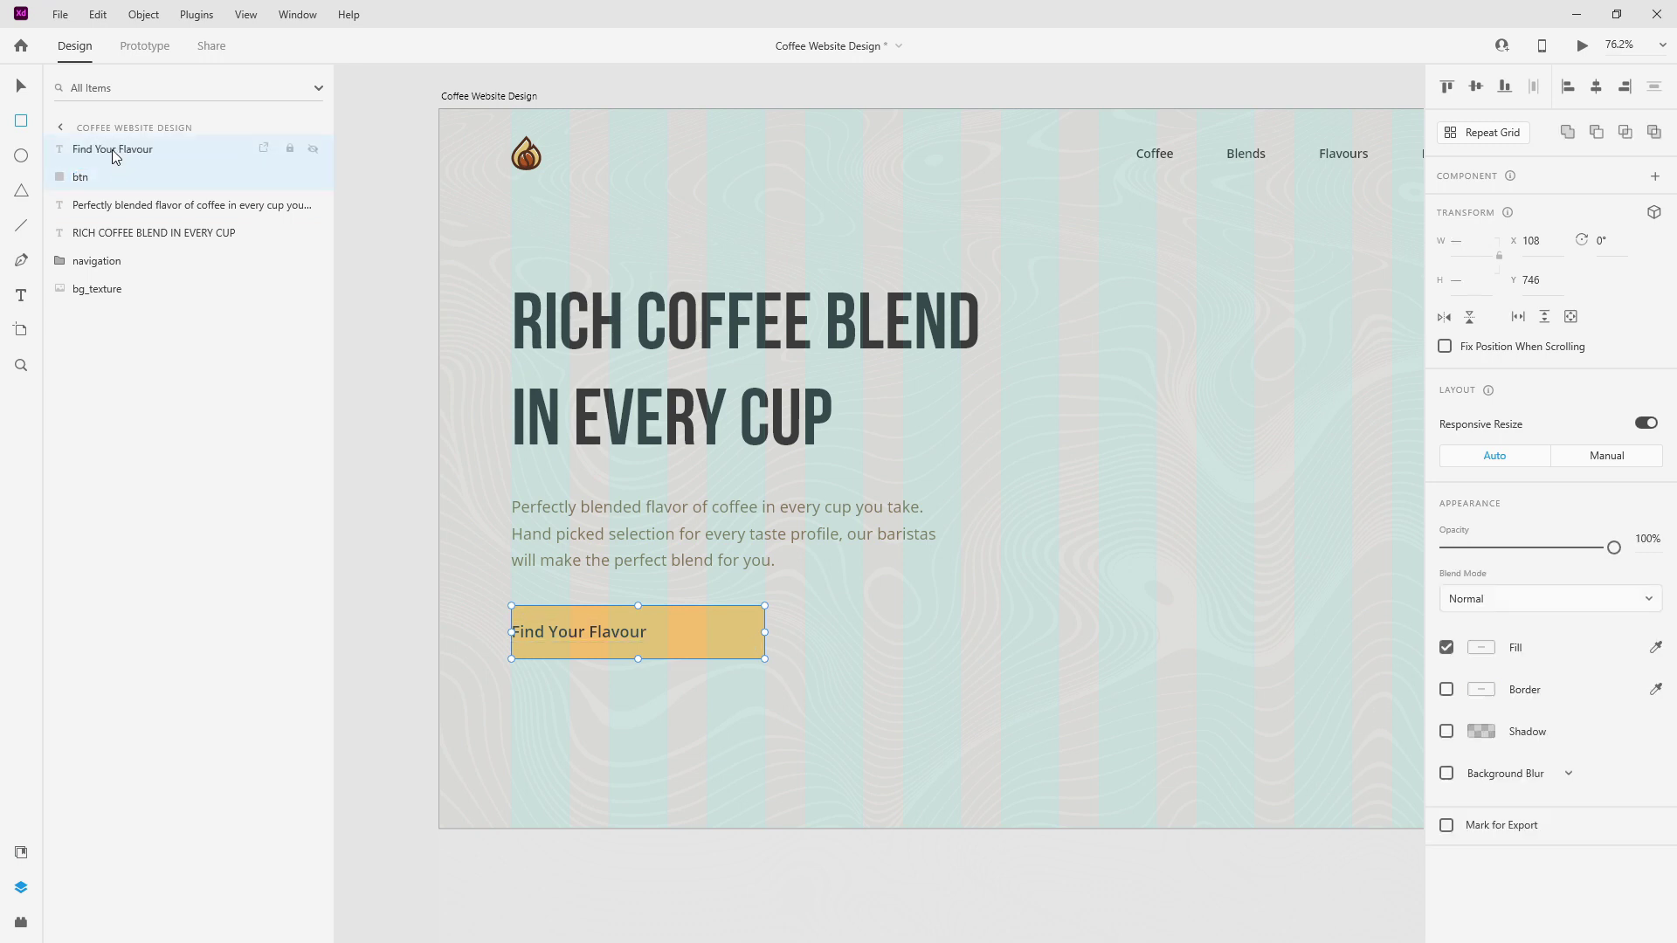
key("ctrl+g")
double_click(92, 149)
type("btn")
key("Return")
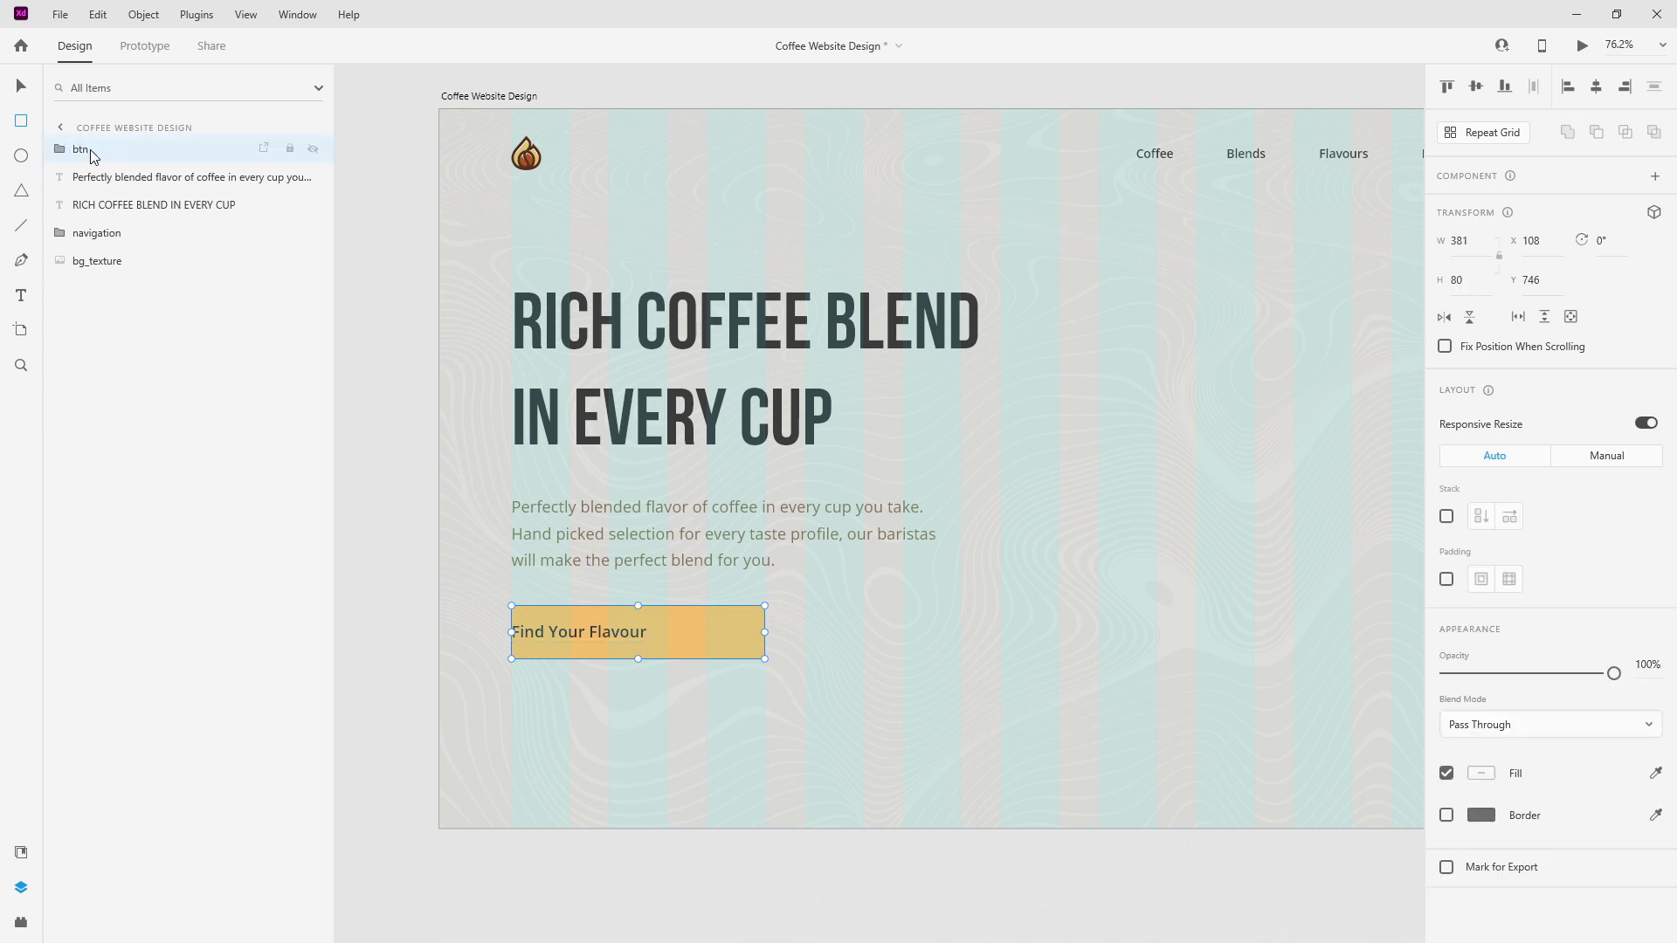
Order the layers as heading, paragraph and btn, group them as "text" and place that group below navigation.
left_click_drag(93, 156, 137, 151)
left_click(119, 206, "shift")
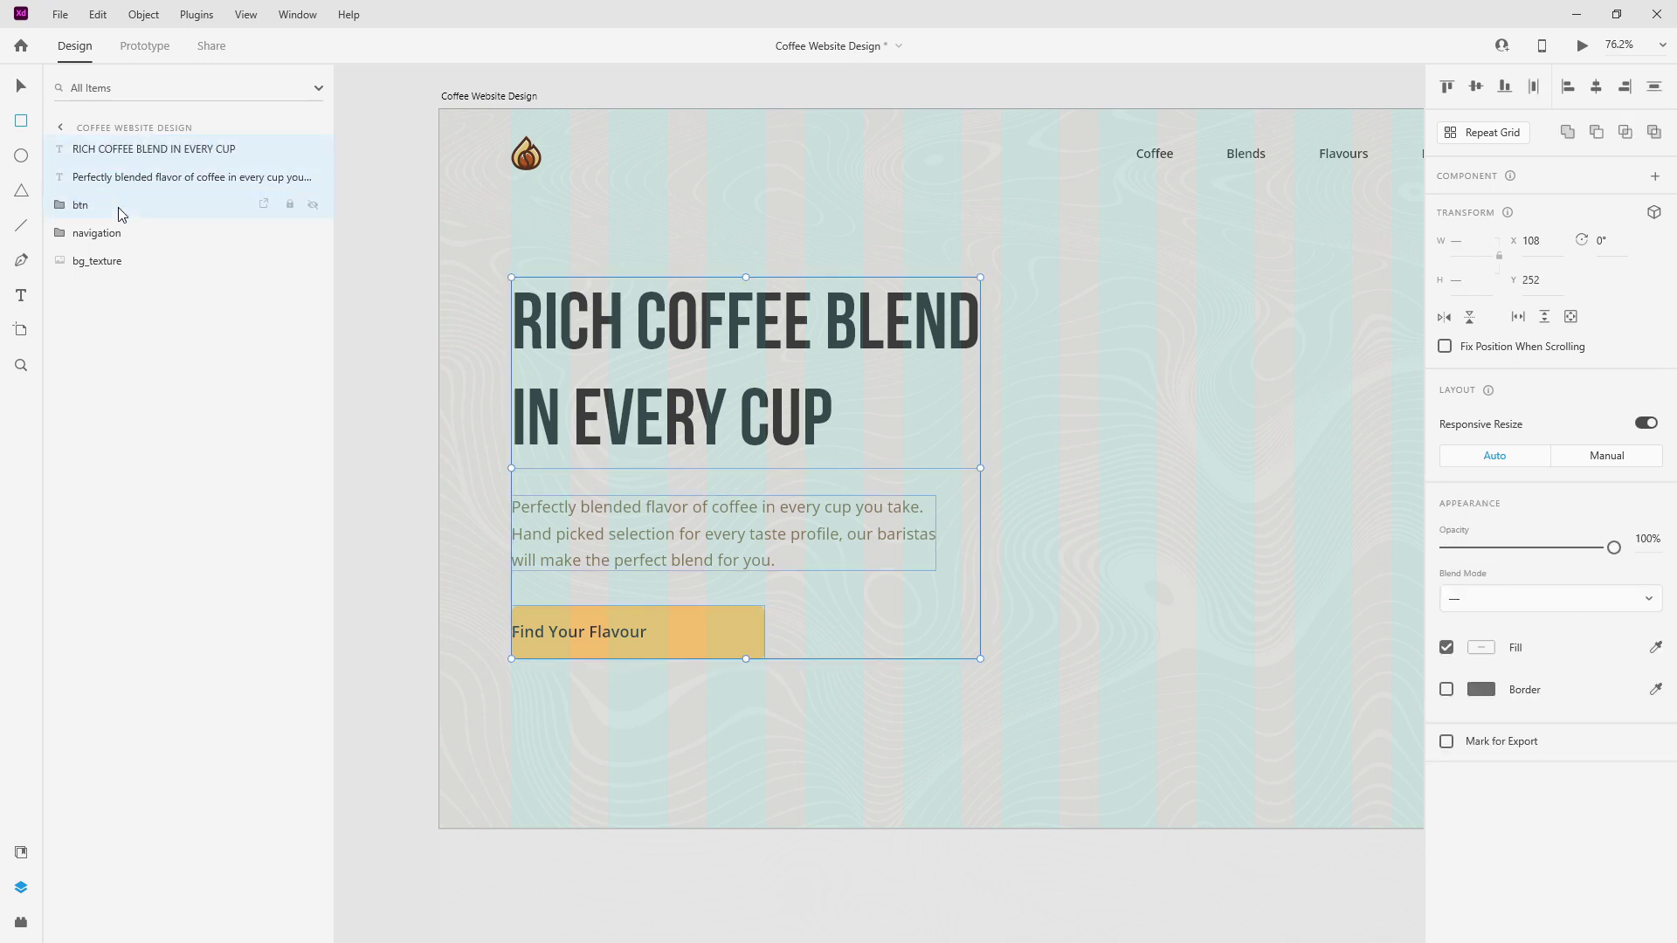
key("ctrl+g")
double_click(101, 150)
type("text")
key("Return")
left_click_drag(100, 150, 103, 194)
Centre the Find Your Flavour label horizontally and vertically on the btn rectangle inside the btn group.
left_click(59, 179)
left_click(77, 260)
left_click(131, 289)
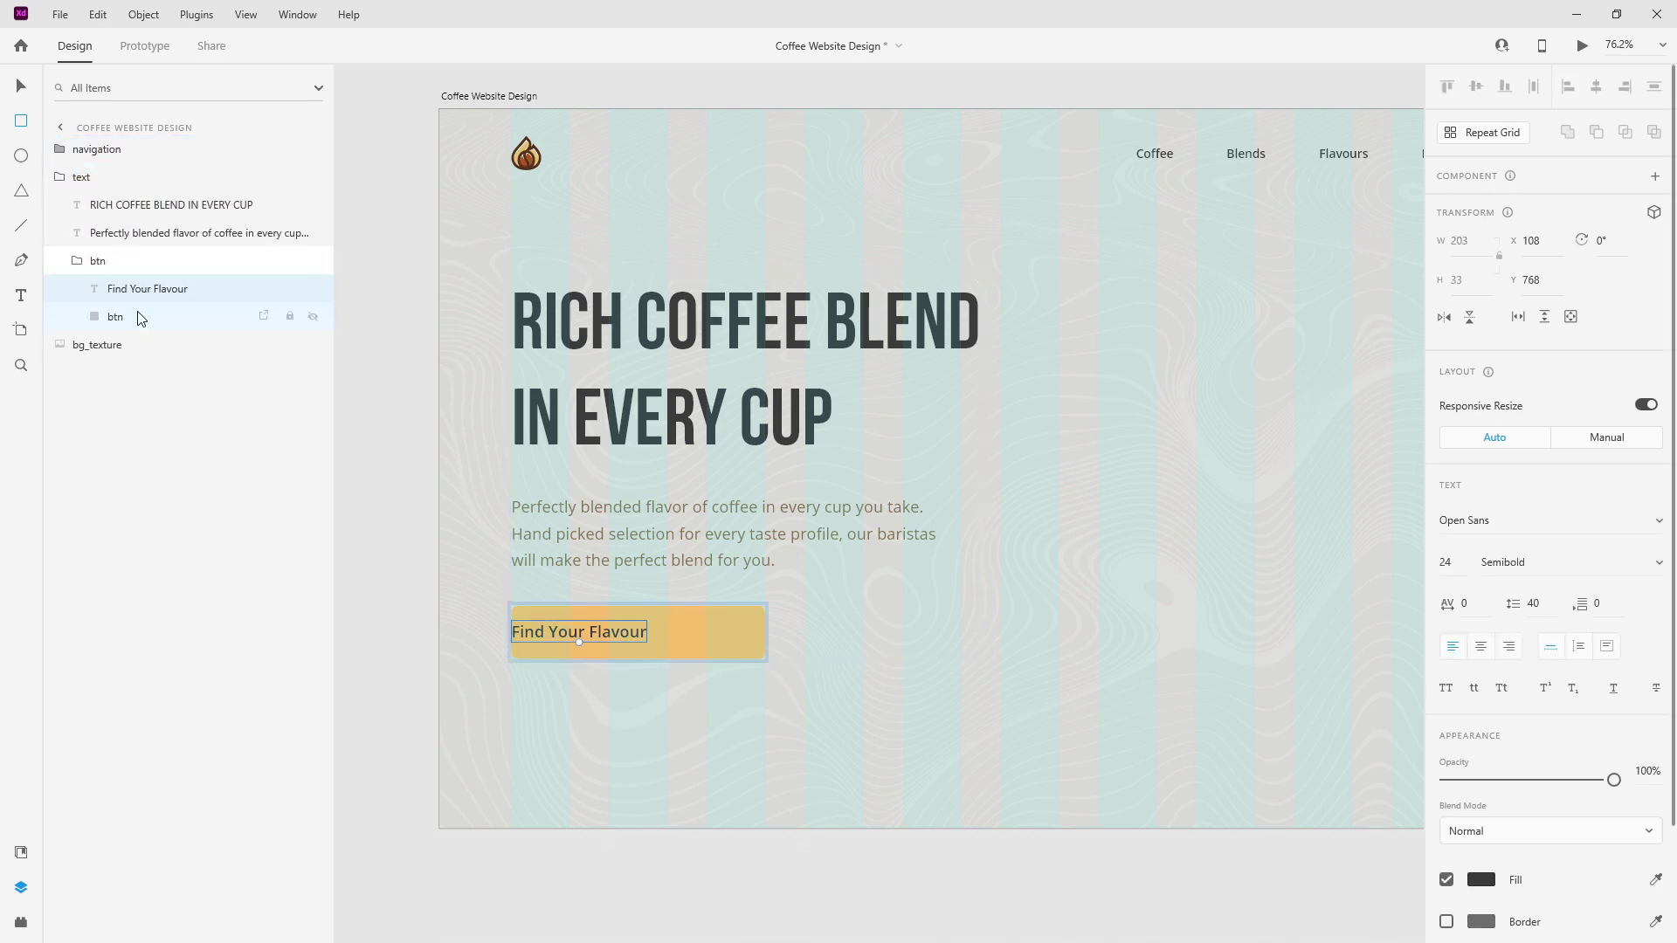
left_click(139, 318, "shift")
left_click(1596, 87)
left_click(1477, 87)
Collapse the btn group and move it down to Y 773, leaving more space below the paragraph.
left_click(75, 263)
left_click(96, 263)
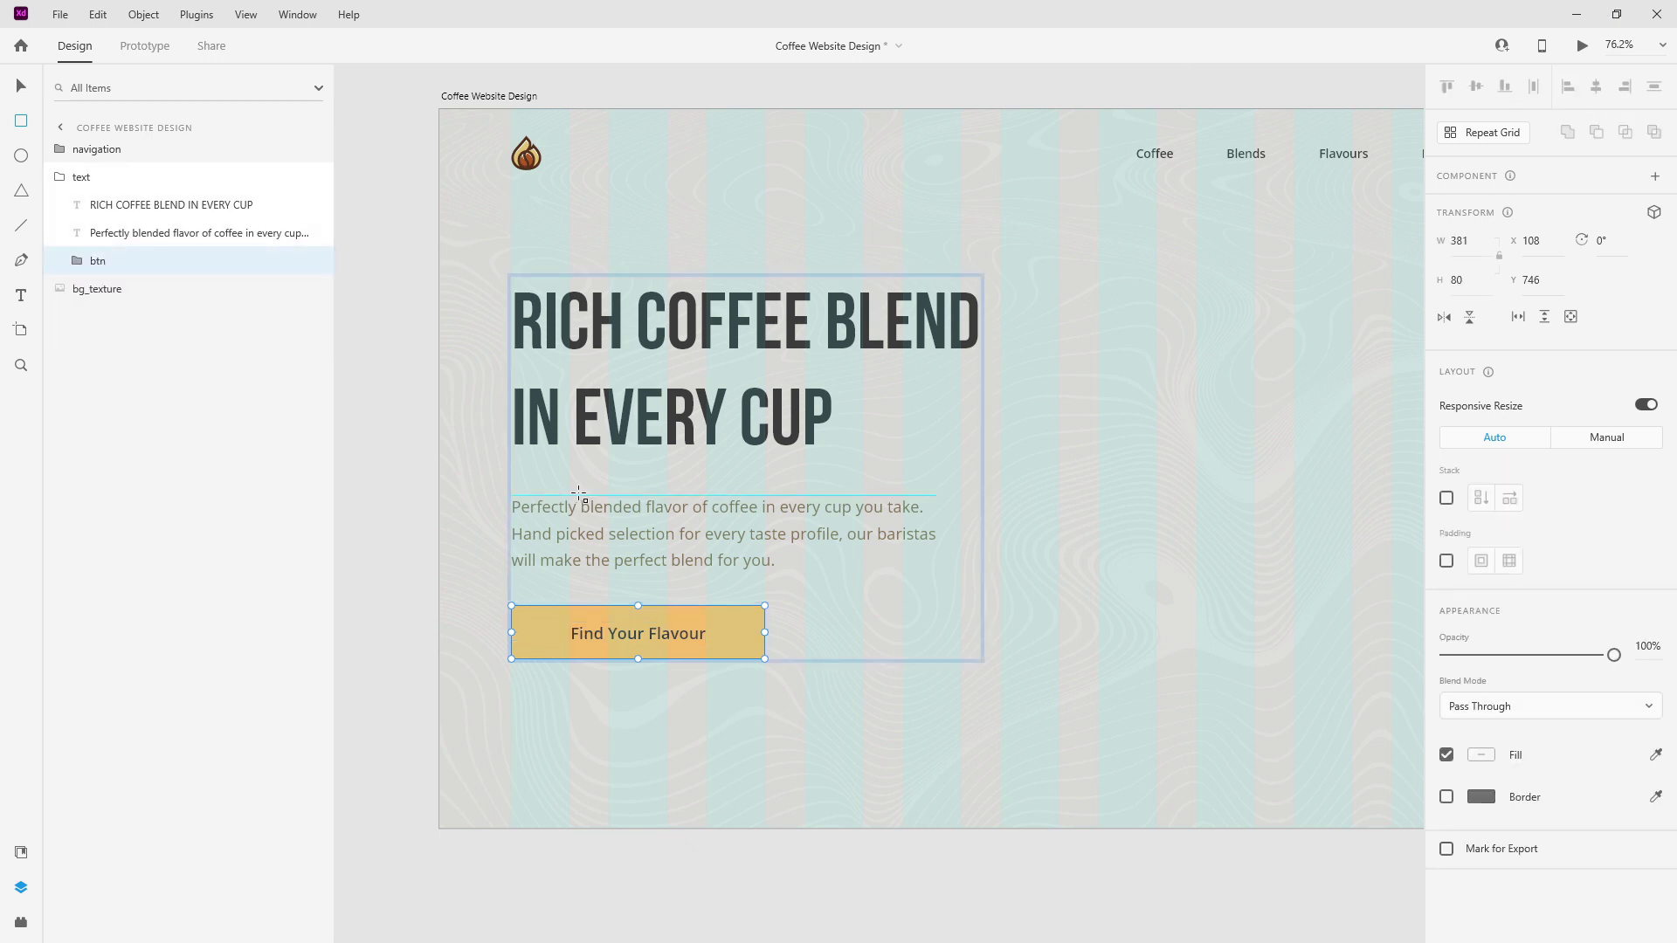
left_click_drag(712, 611, 673, 613)
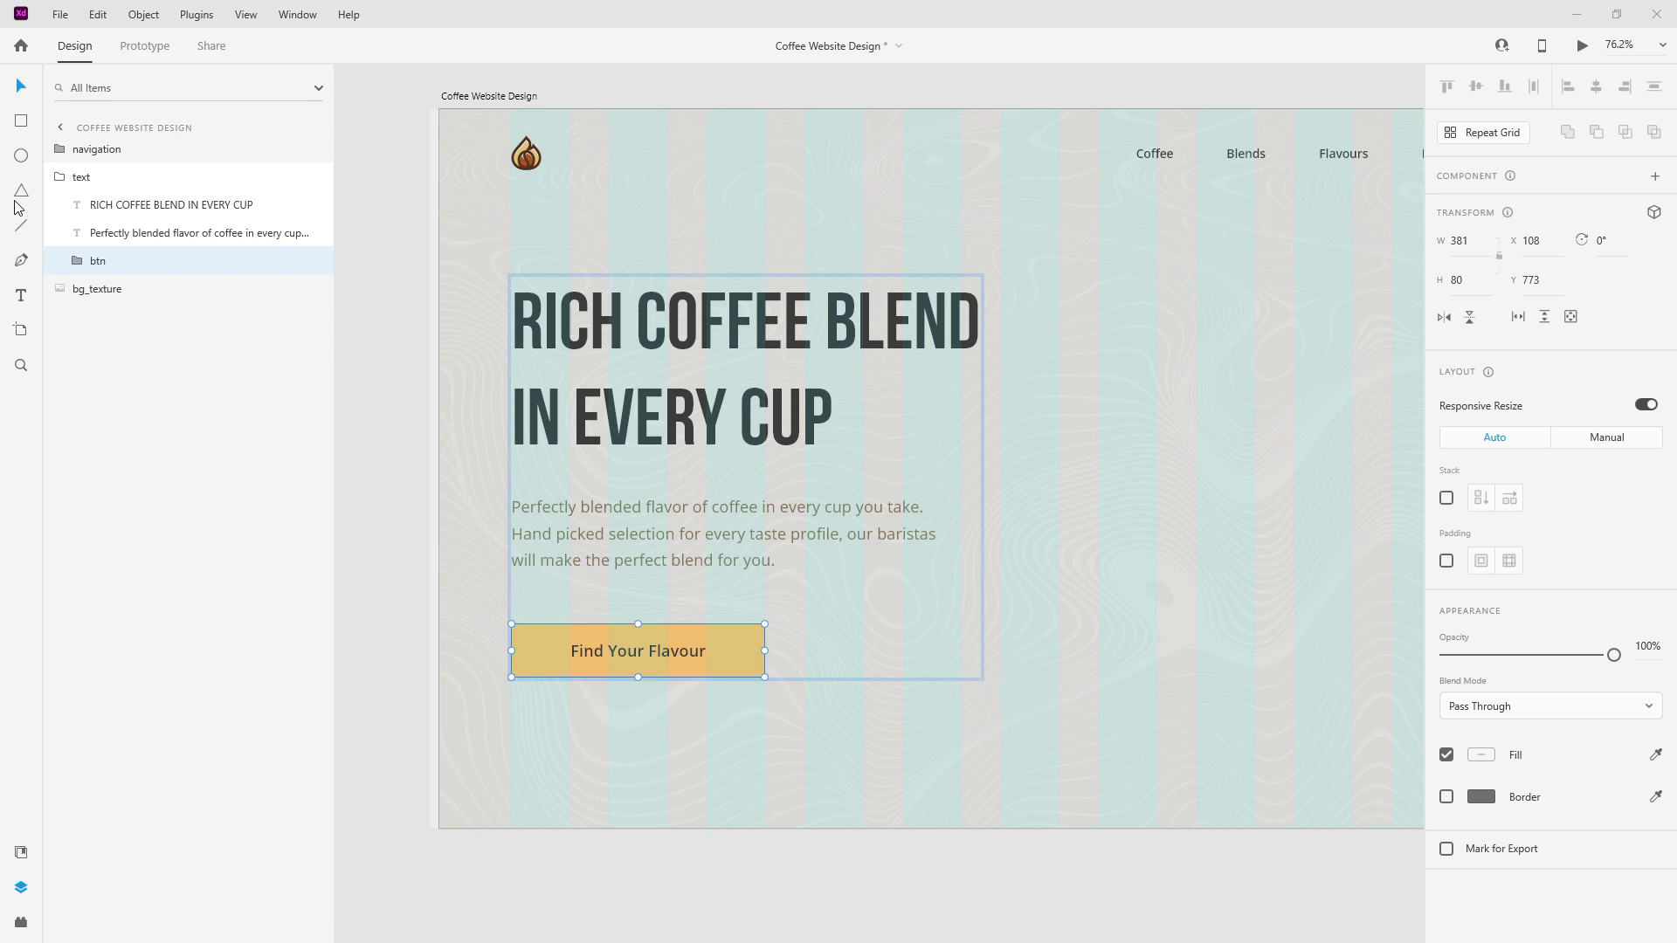
Collapse the text group and try a vertical stack with a spacing of 100 on it.
left_click(67, 178)
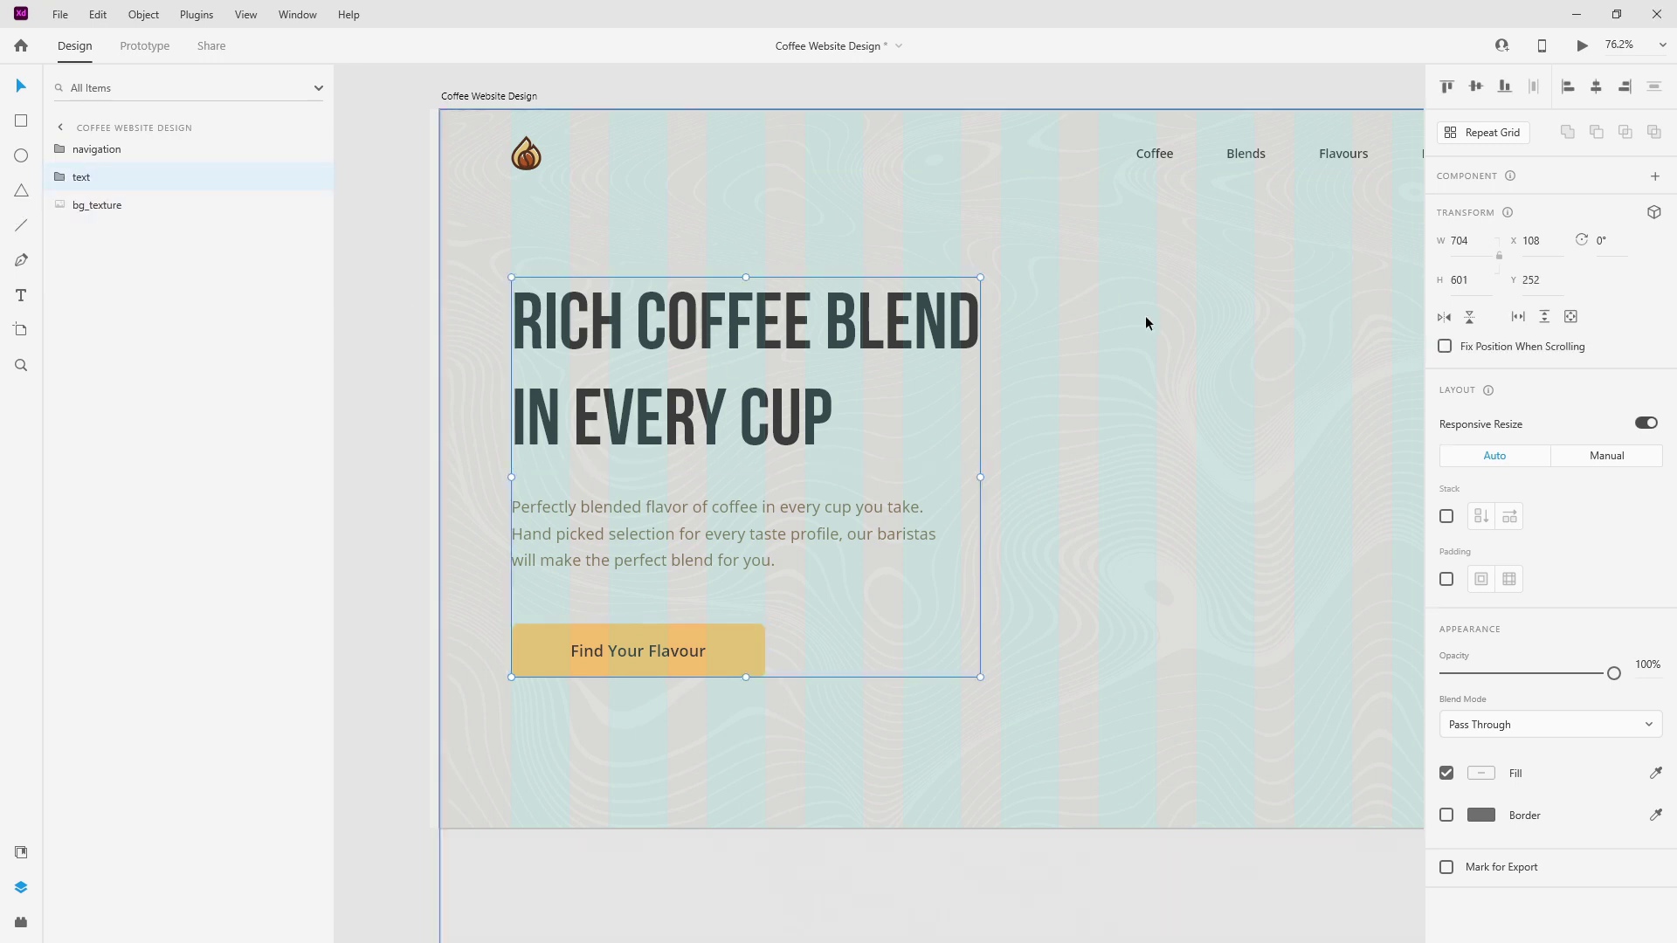
left_click(1446, 516)
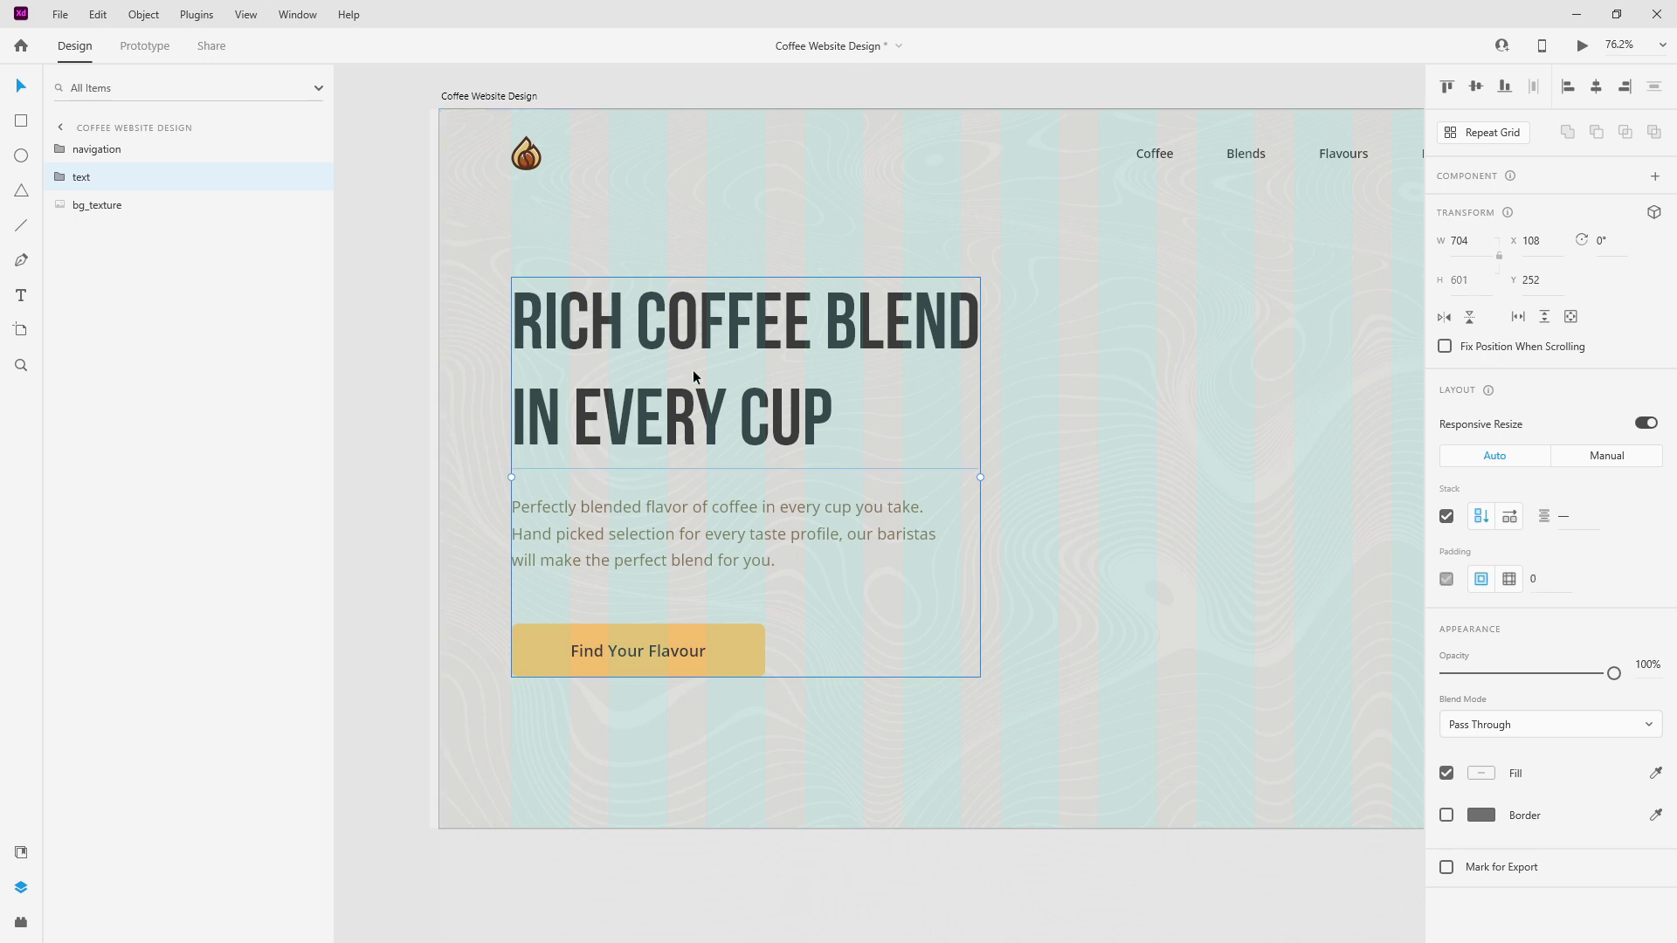
left_click(1447, 518)
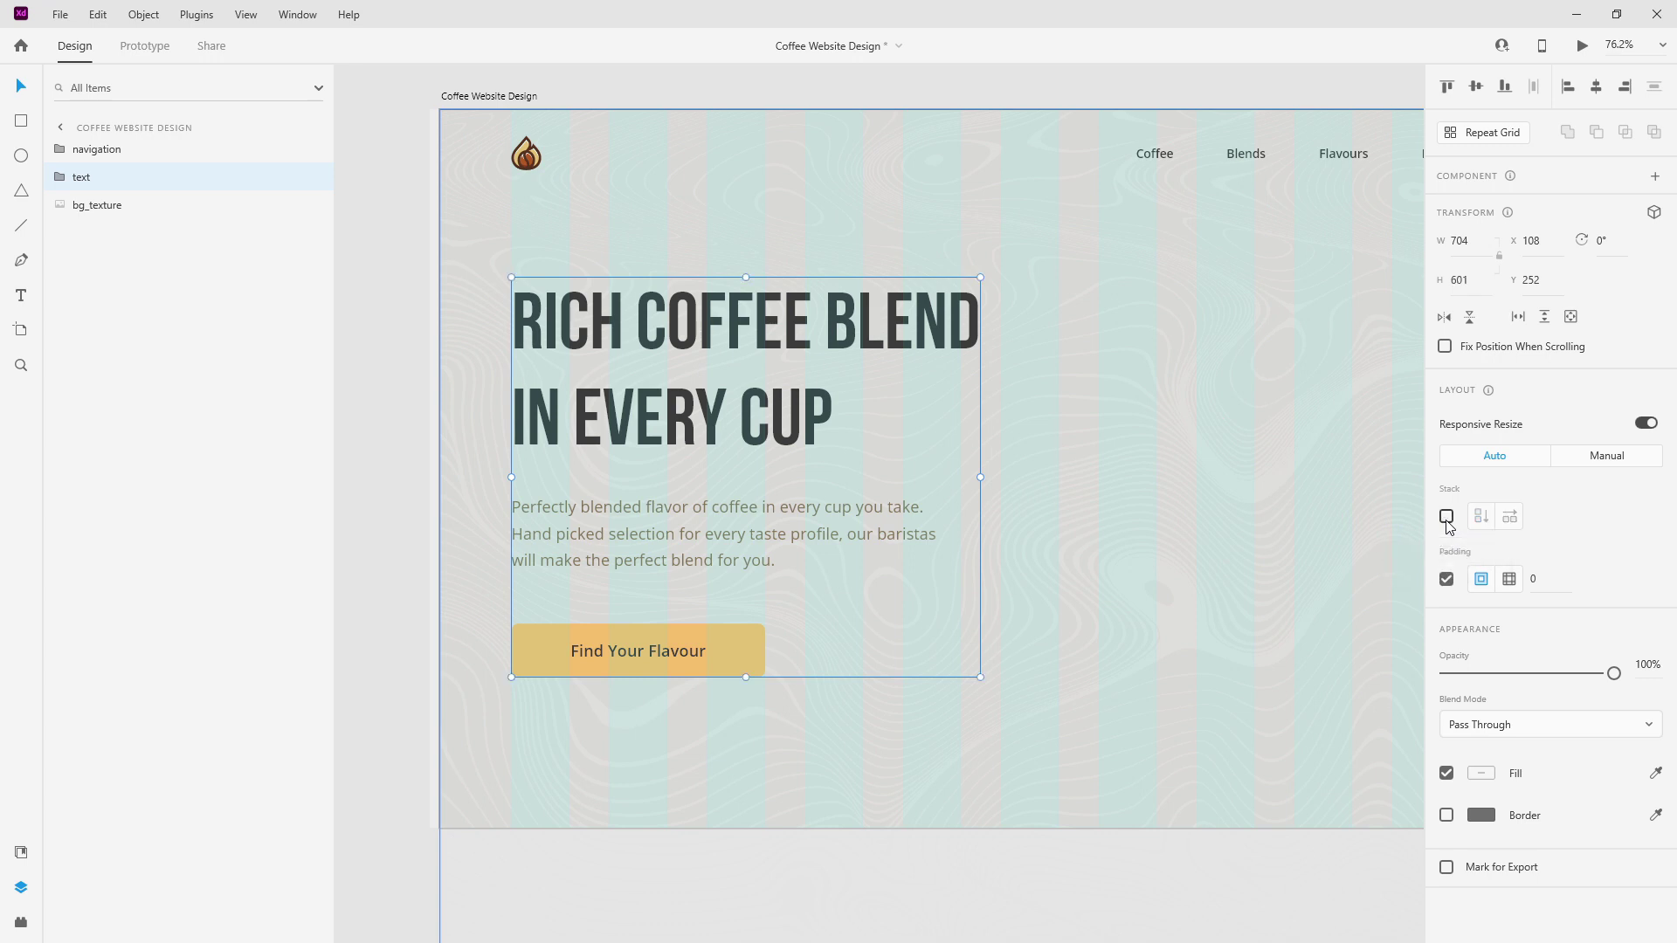
left_click(1446, 519)
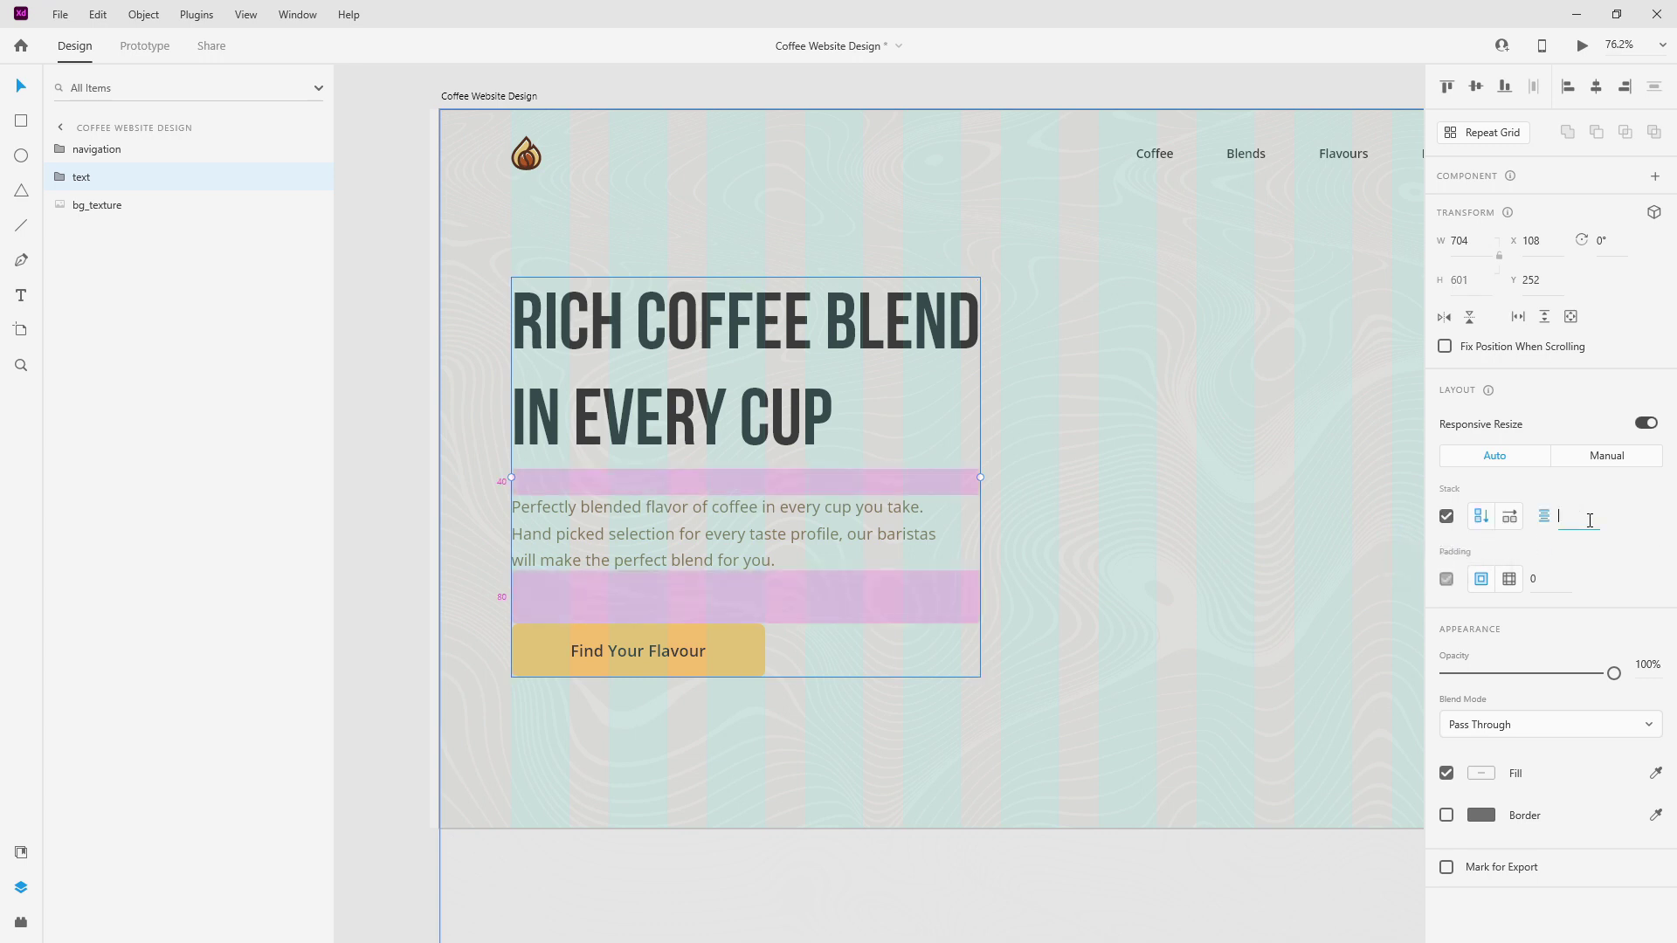
left_click(1590, 521)
type("100")
key("Return")
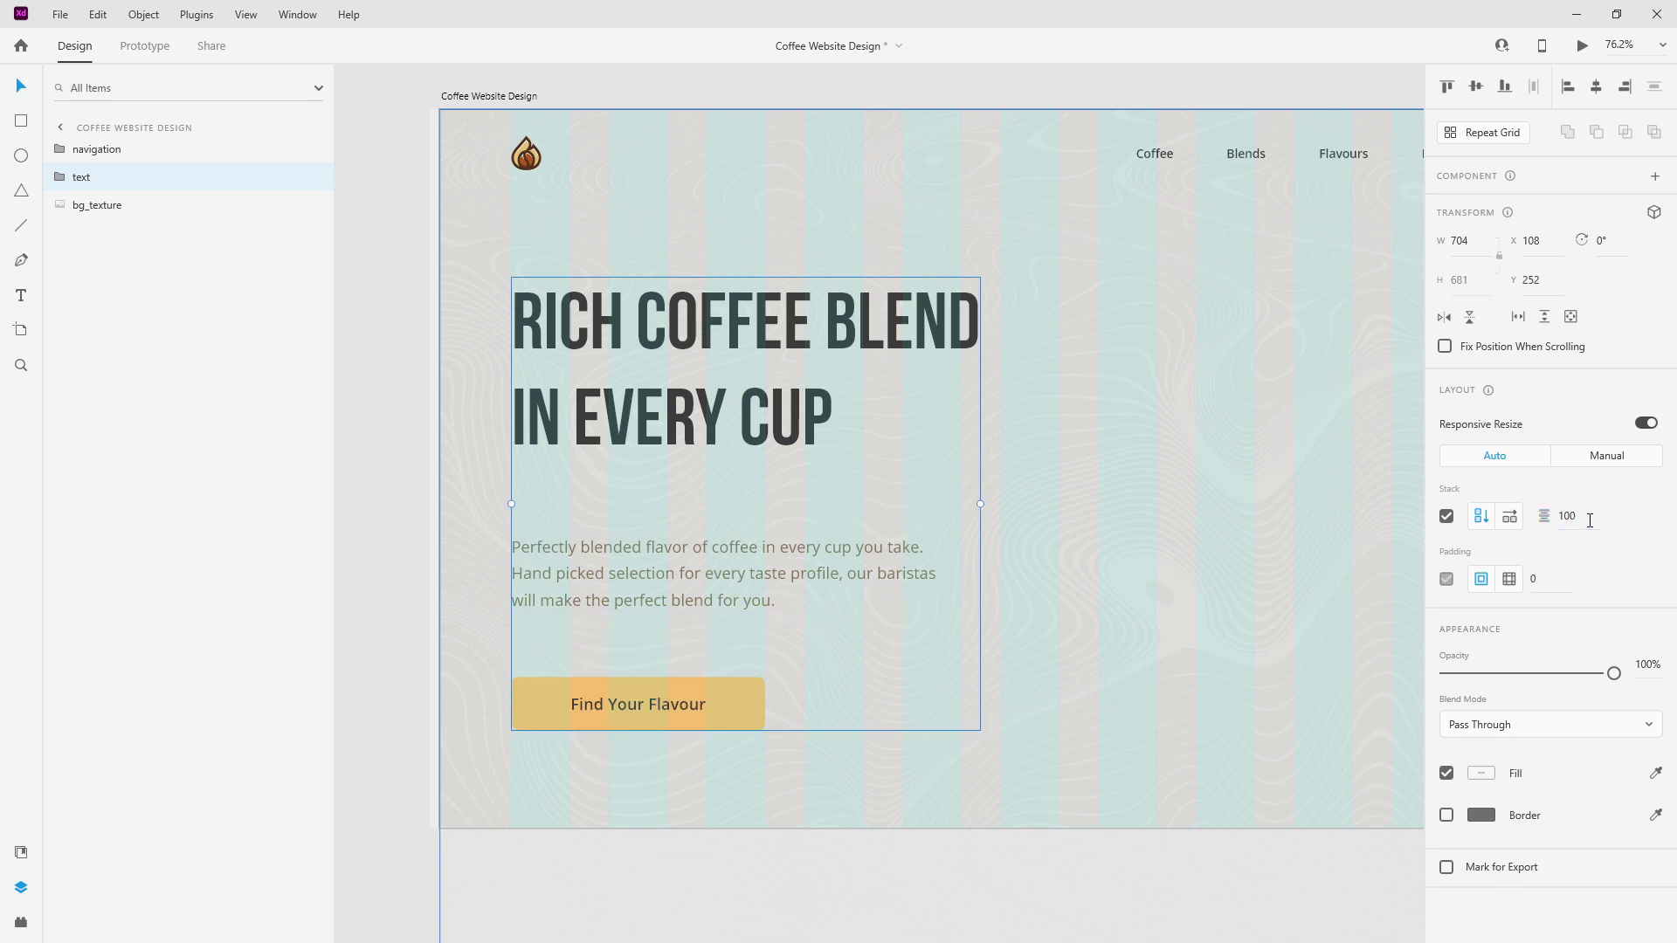
left_click(1484, 516)
left_click(1446, 517)
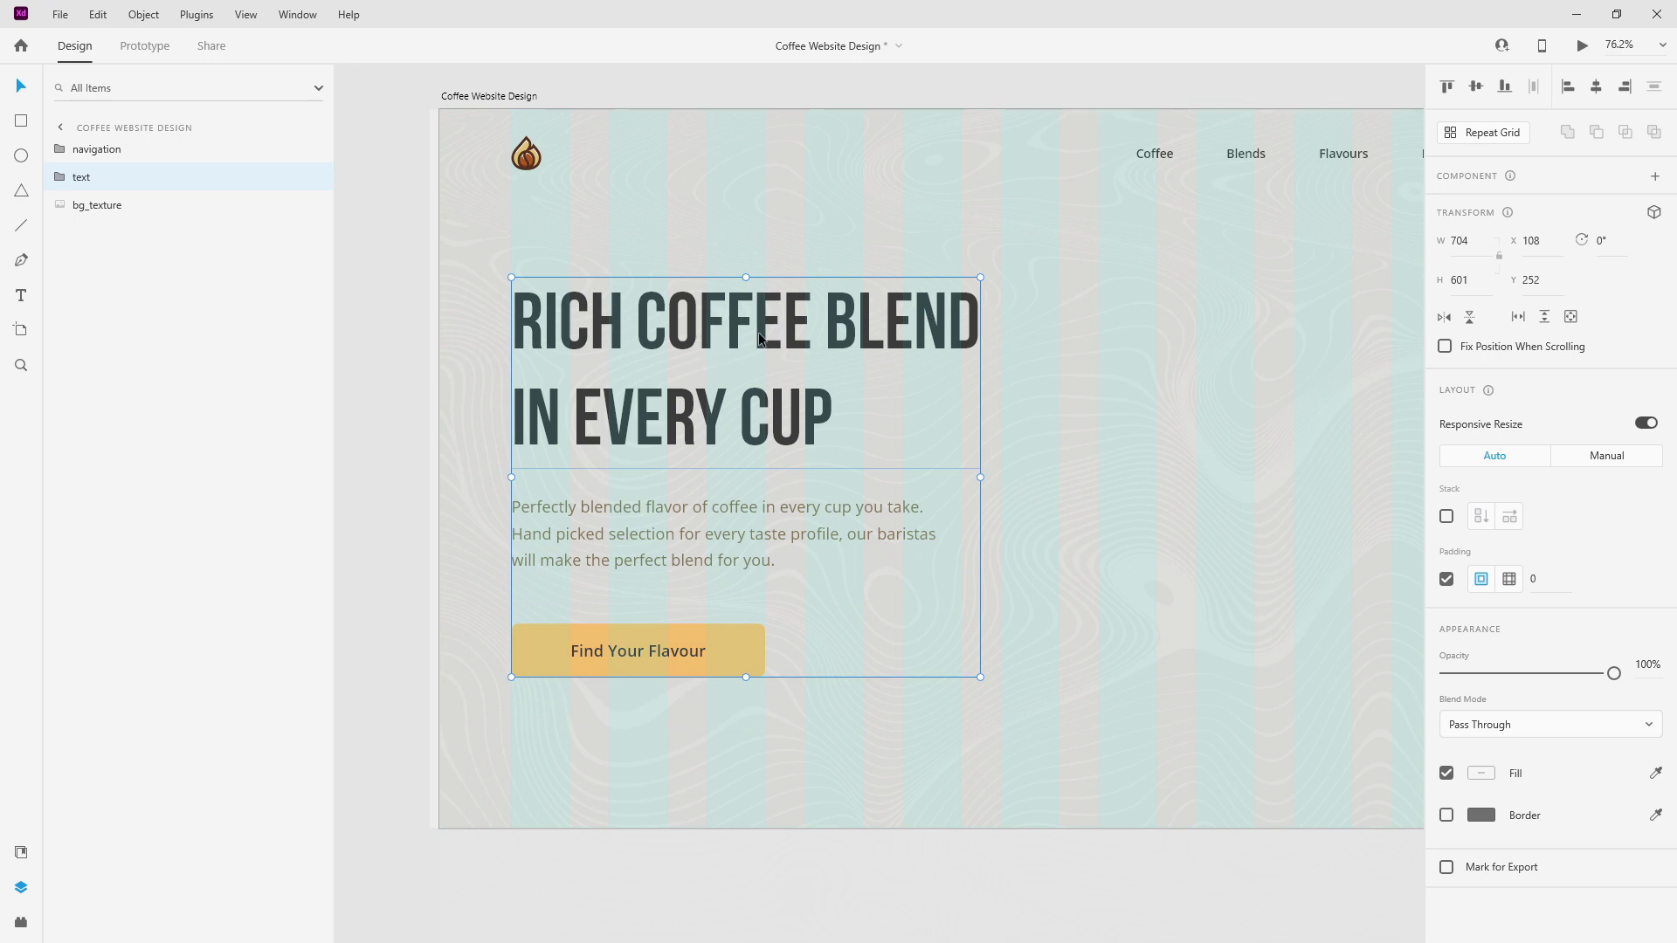
Draw a rectangle about 289 × 59 over the word COFFEE in the heading, with fill #F5BF6F and no border.
left_click(24, 124)
mouse_move(657, 331)
left_mouse_down()
mouse_move(631, 331)
mouse_move(825, 374)
left_mouse_up()
left_click(21, 853)
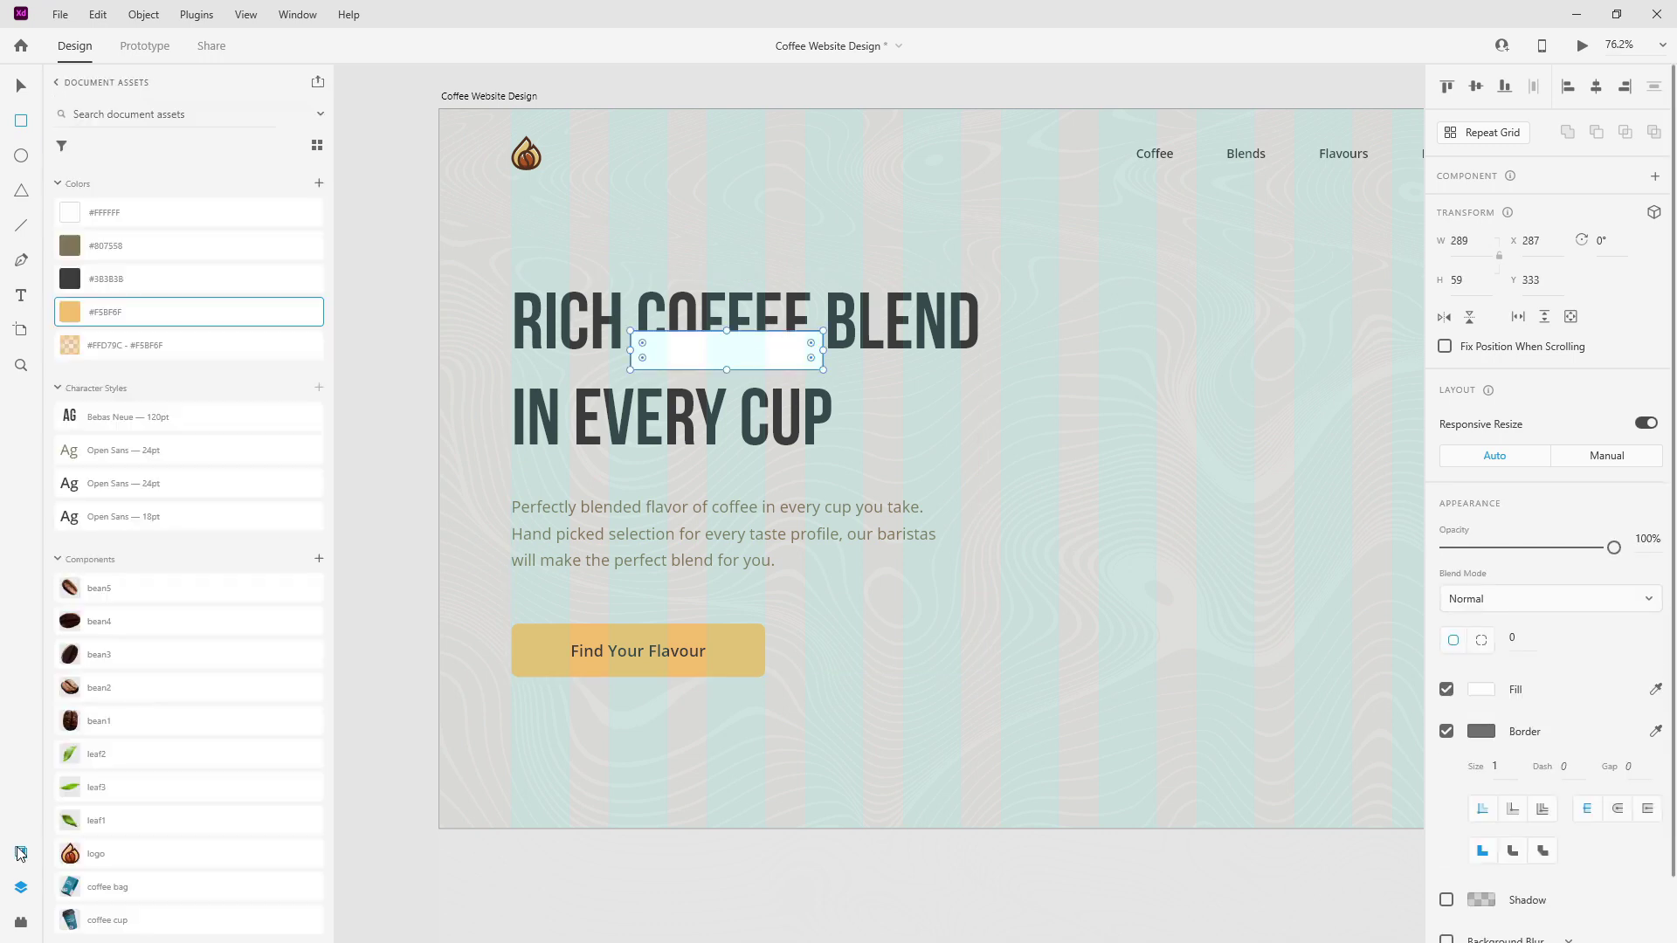
left_click_drag(139, 315, 683, 356)
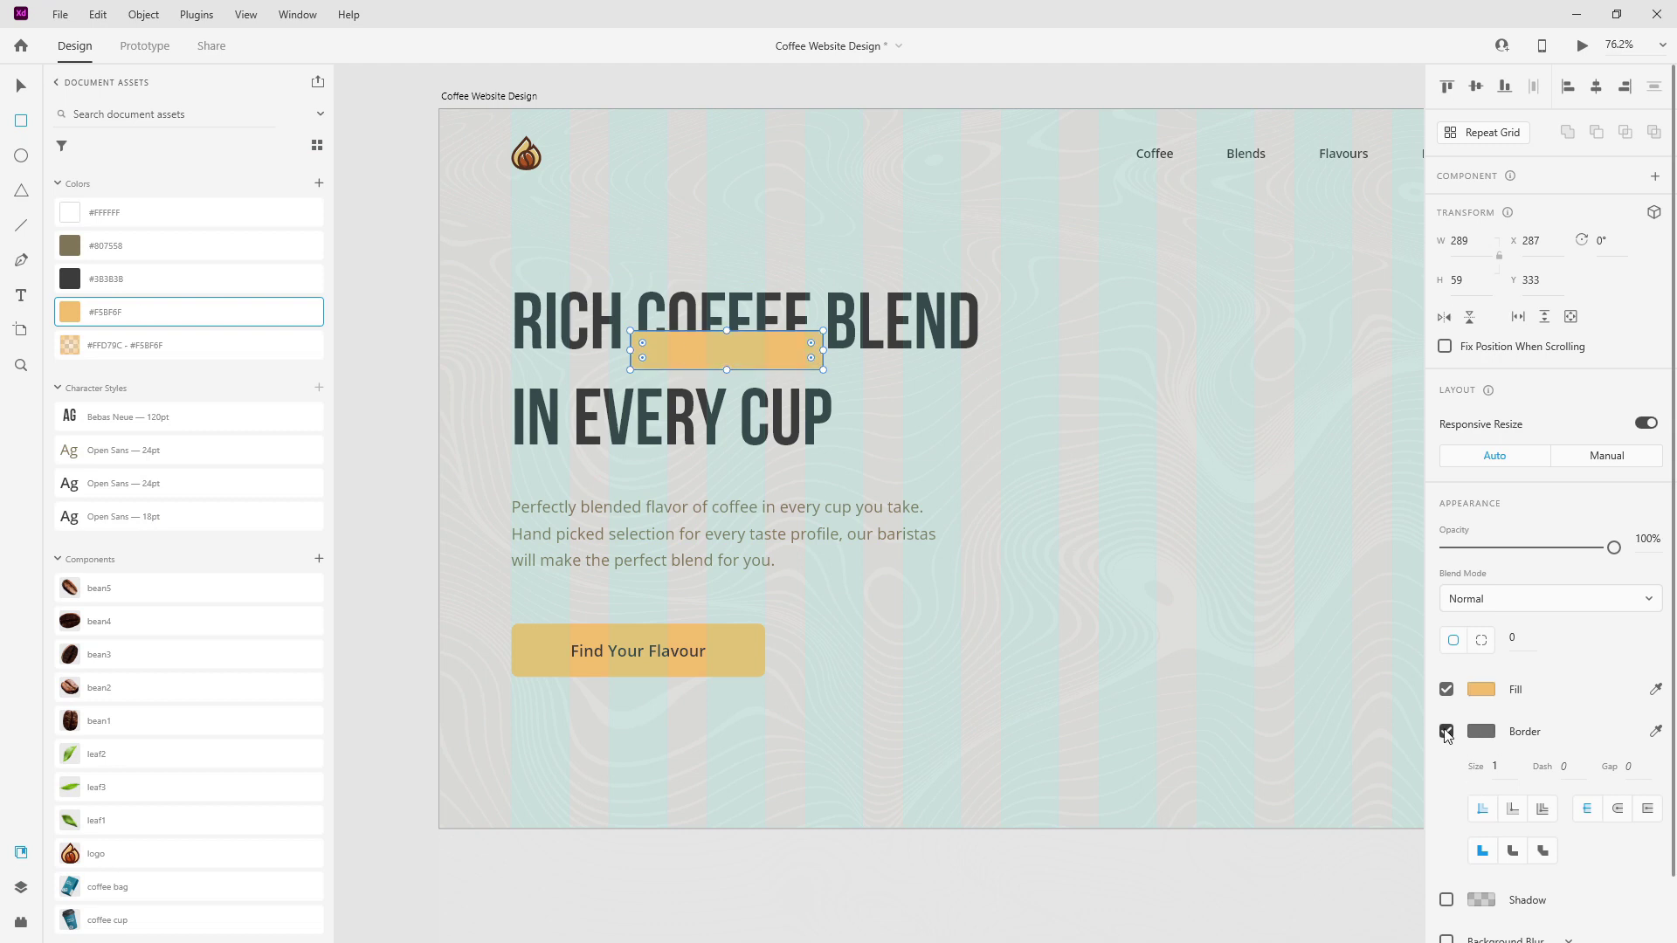
left_click(1447, 731)
Give the rectangle individual corner radii of 10, 0, 10 and 0.
left_click(1479, 643)
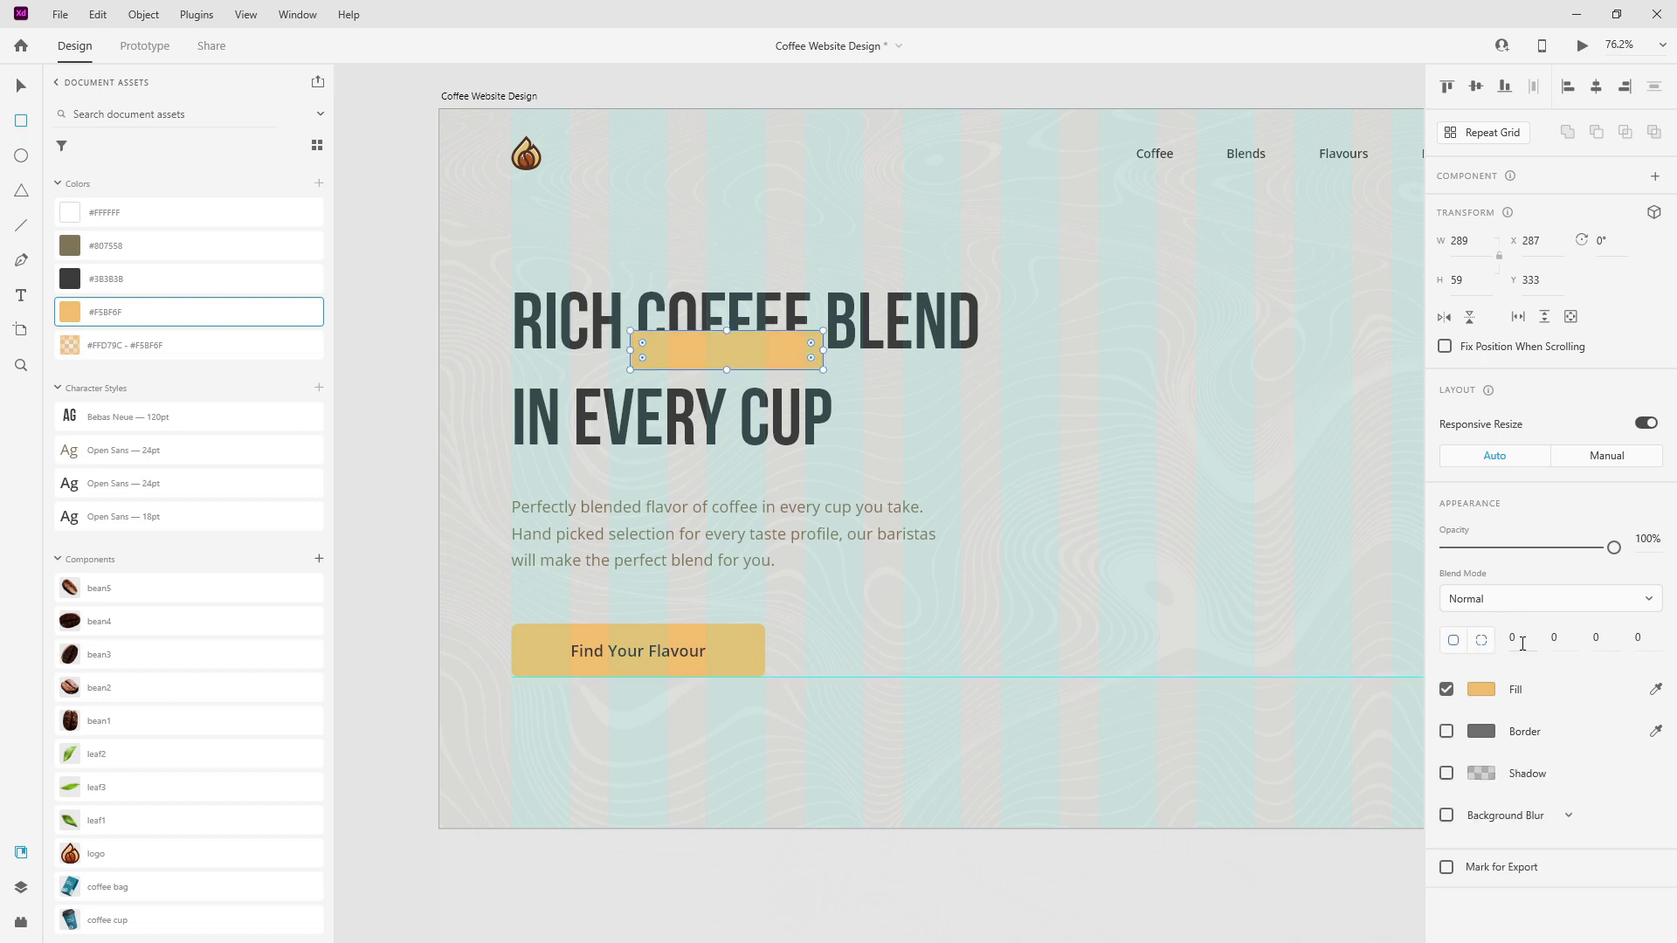
left_click(1522, 644)
key("Tab")
key("Tab")
type("10")
key("Return")
left_click(1533, 641)
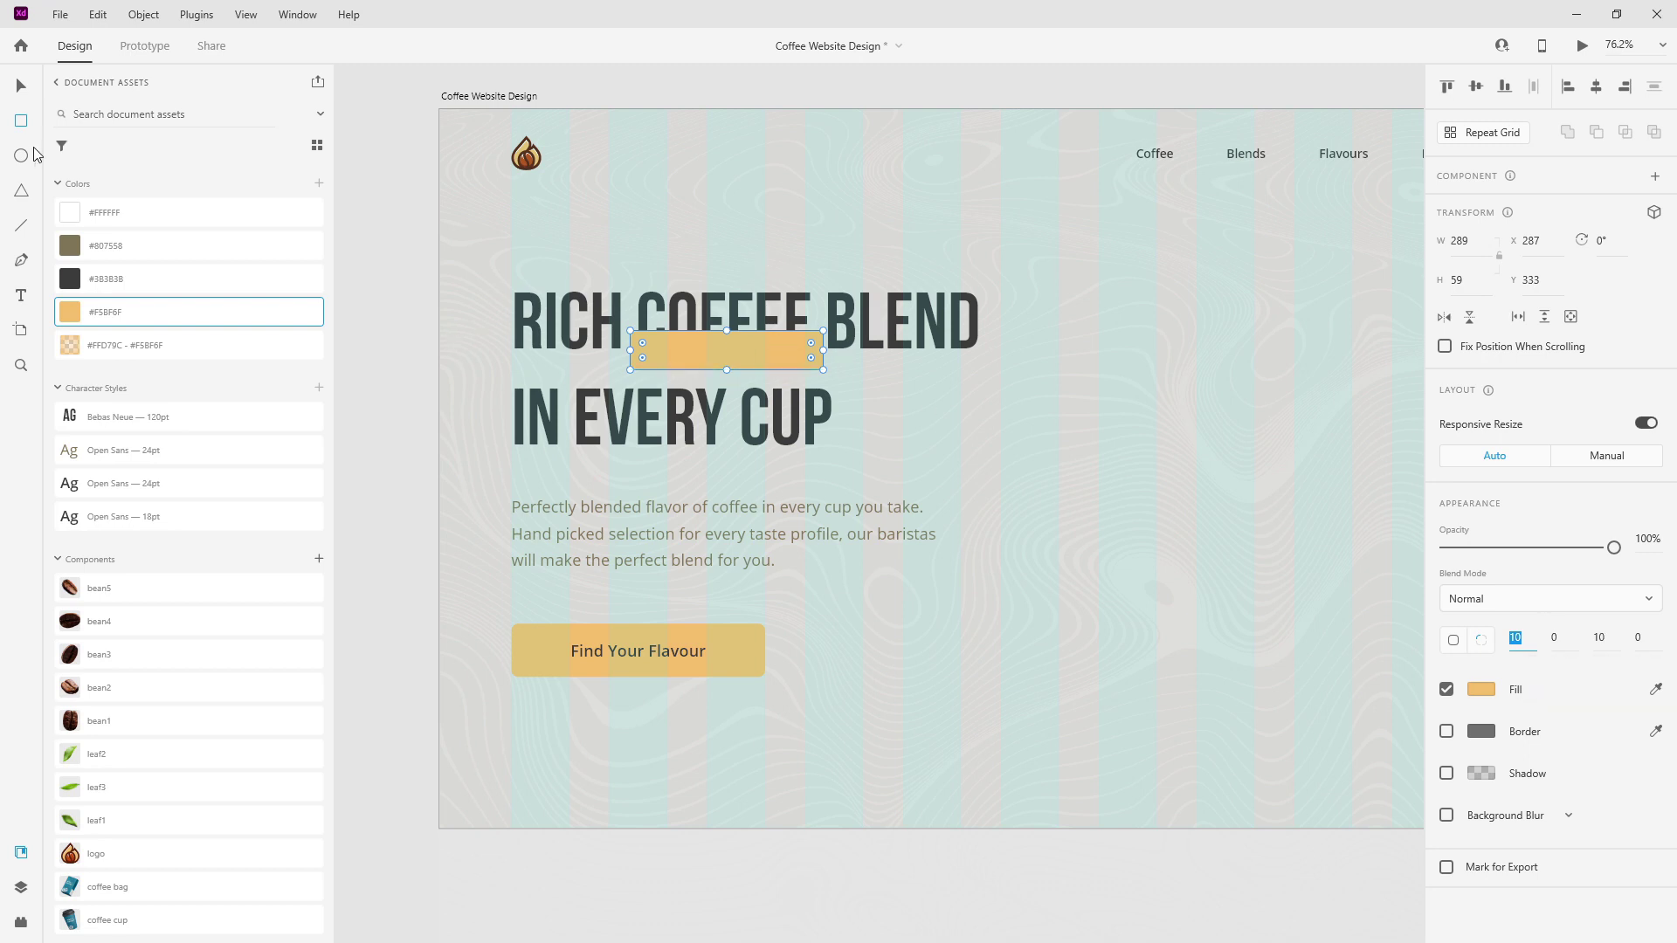
Resize the rectangle to 283 × 57 and move it to X 285, Y 324 over the lower part of COFFEE.
left_click(21, 85)
scroll(520, 173, "up", 5)
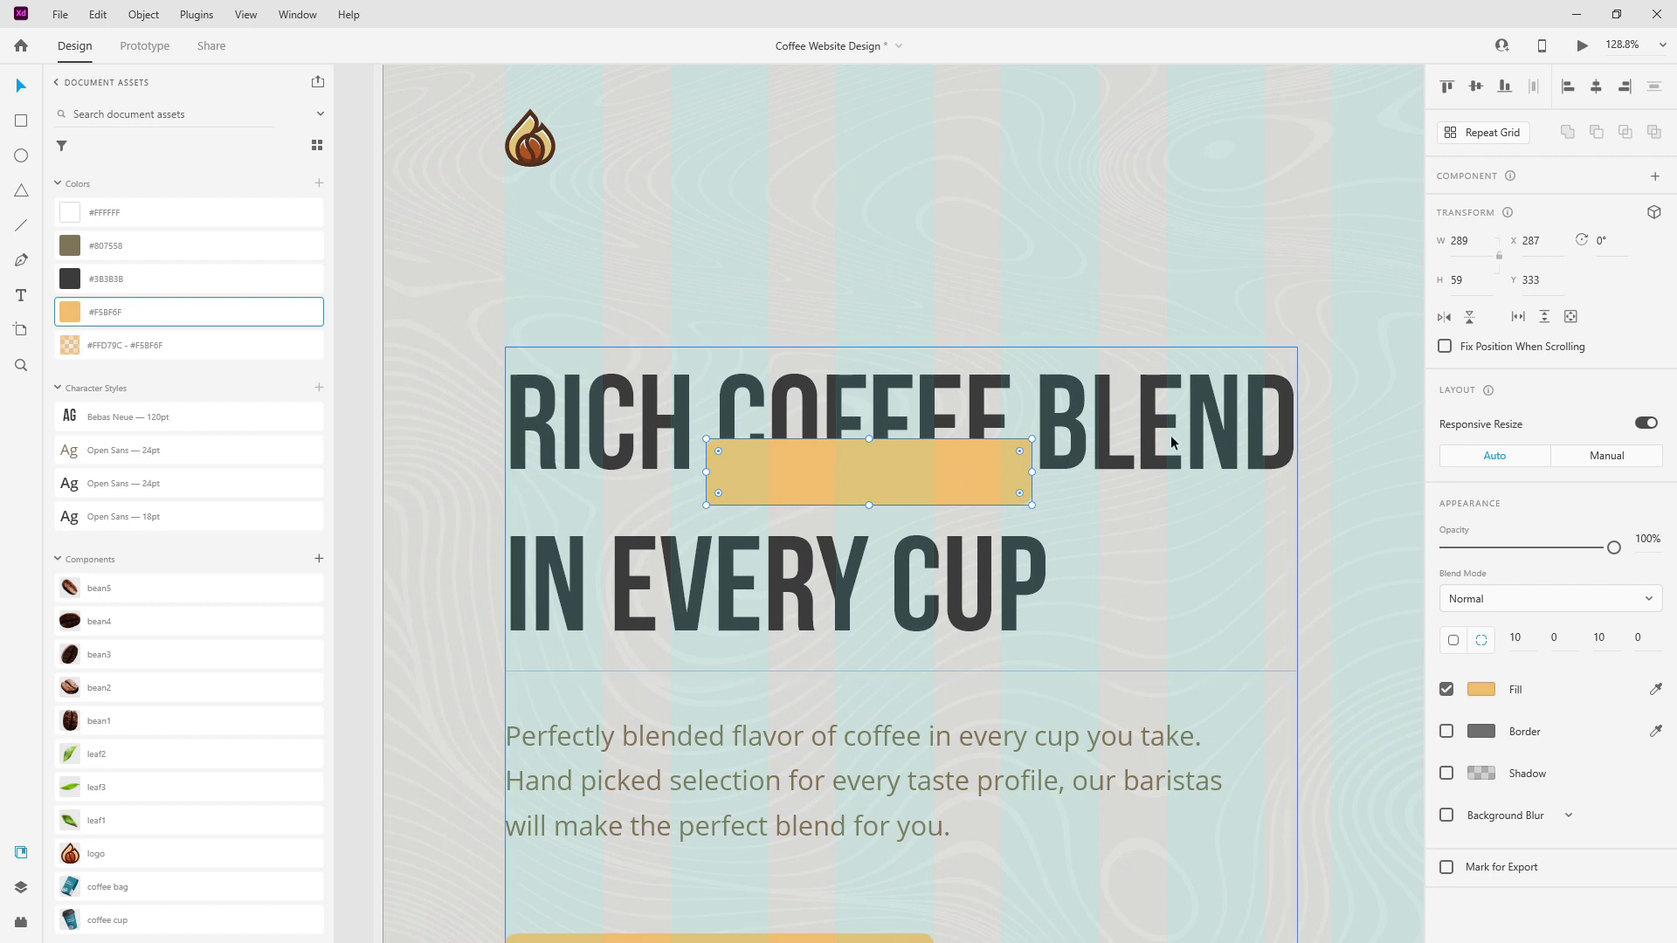
left_click(1485, 244)
type("28")
key("Return")
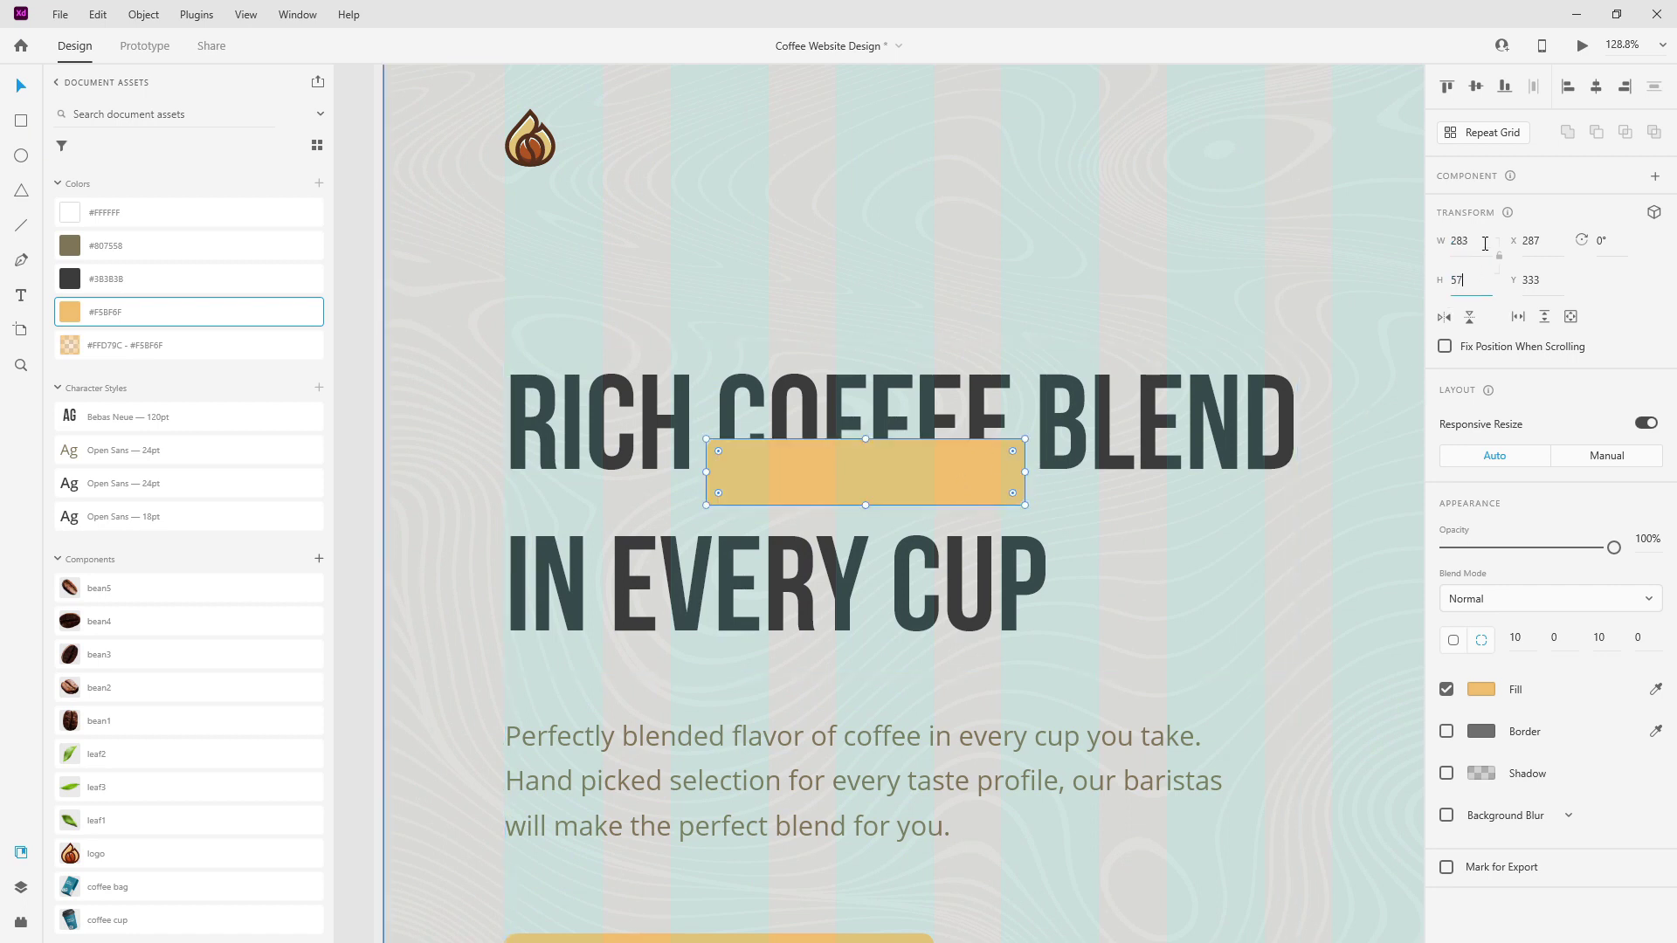
left_click_drag(936, 449, 933, 462)
Rename the rectangle layer "highlight" and place it below the text group so it sits behind the heading.
left_click(21, 888)
double_click(104, 149)
type("hi")
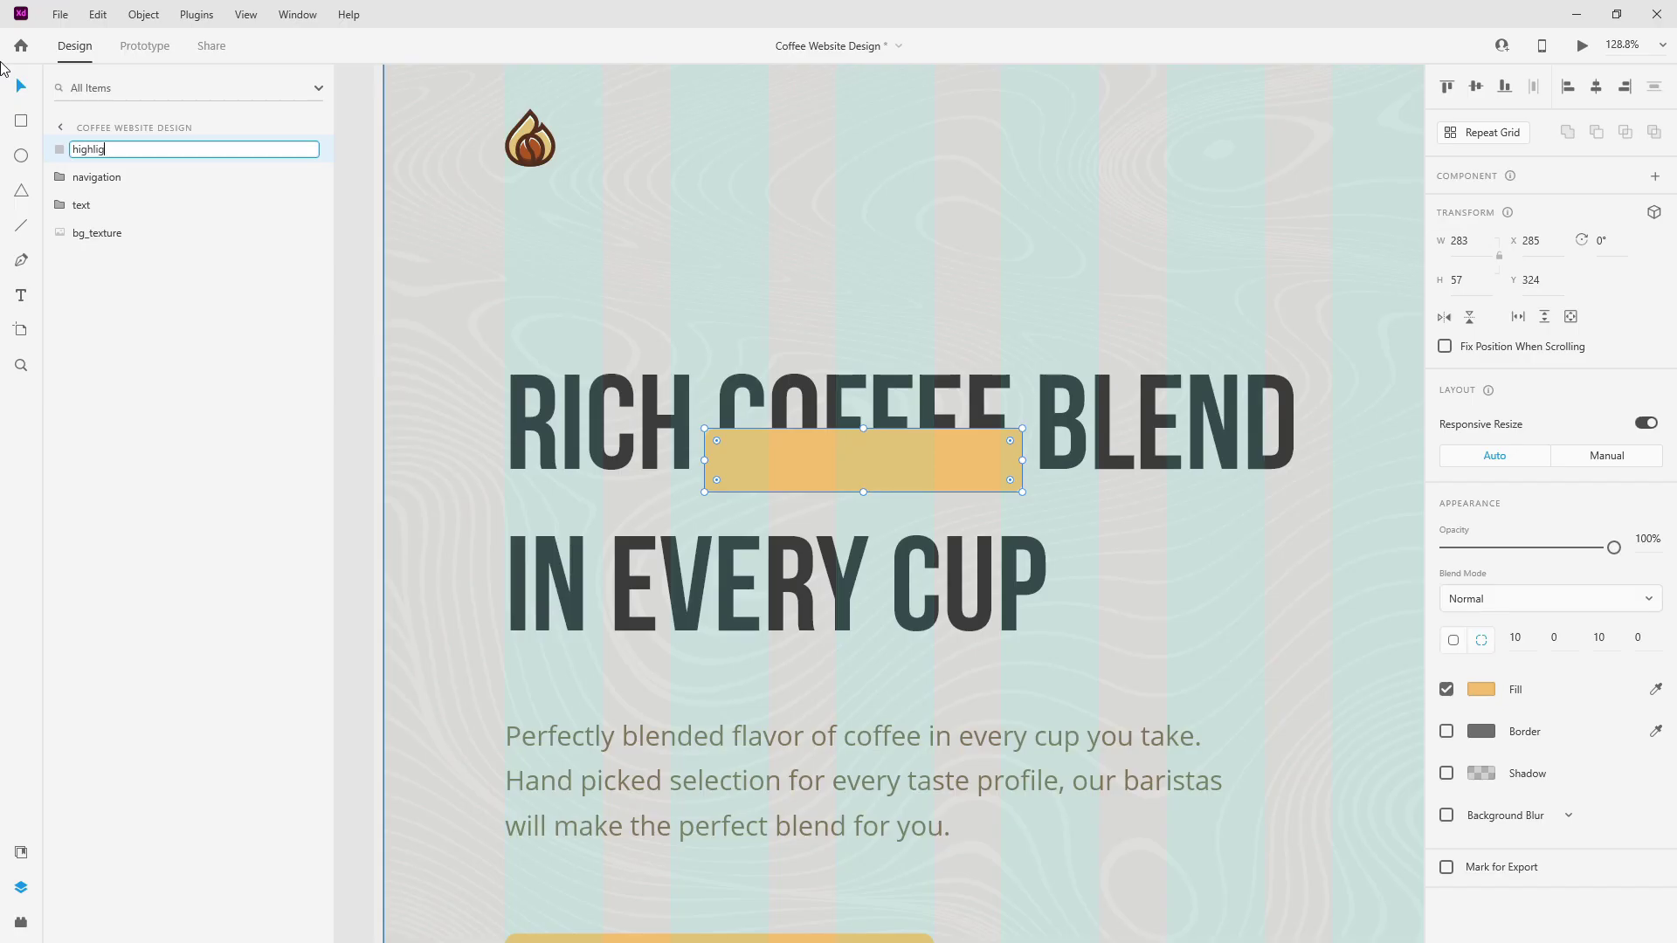
type("ht")
key("Return")
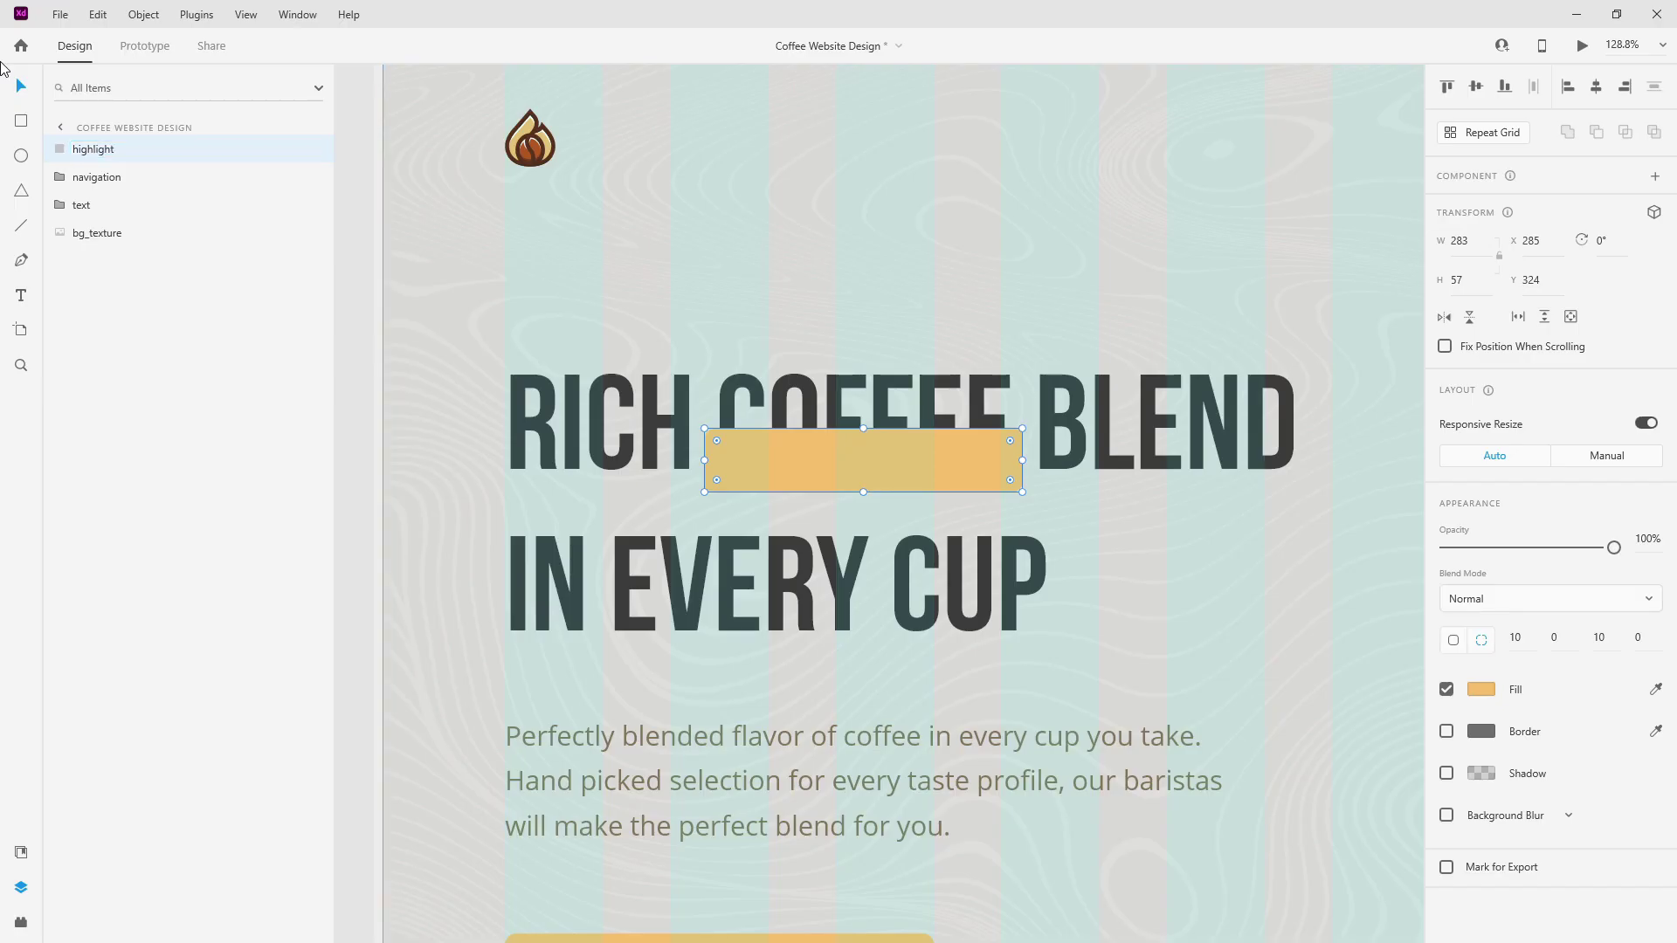
left_click_drag(122, 155, 107, 218)
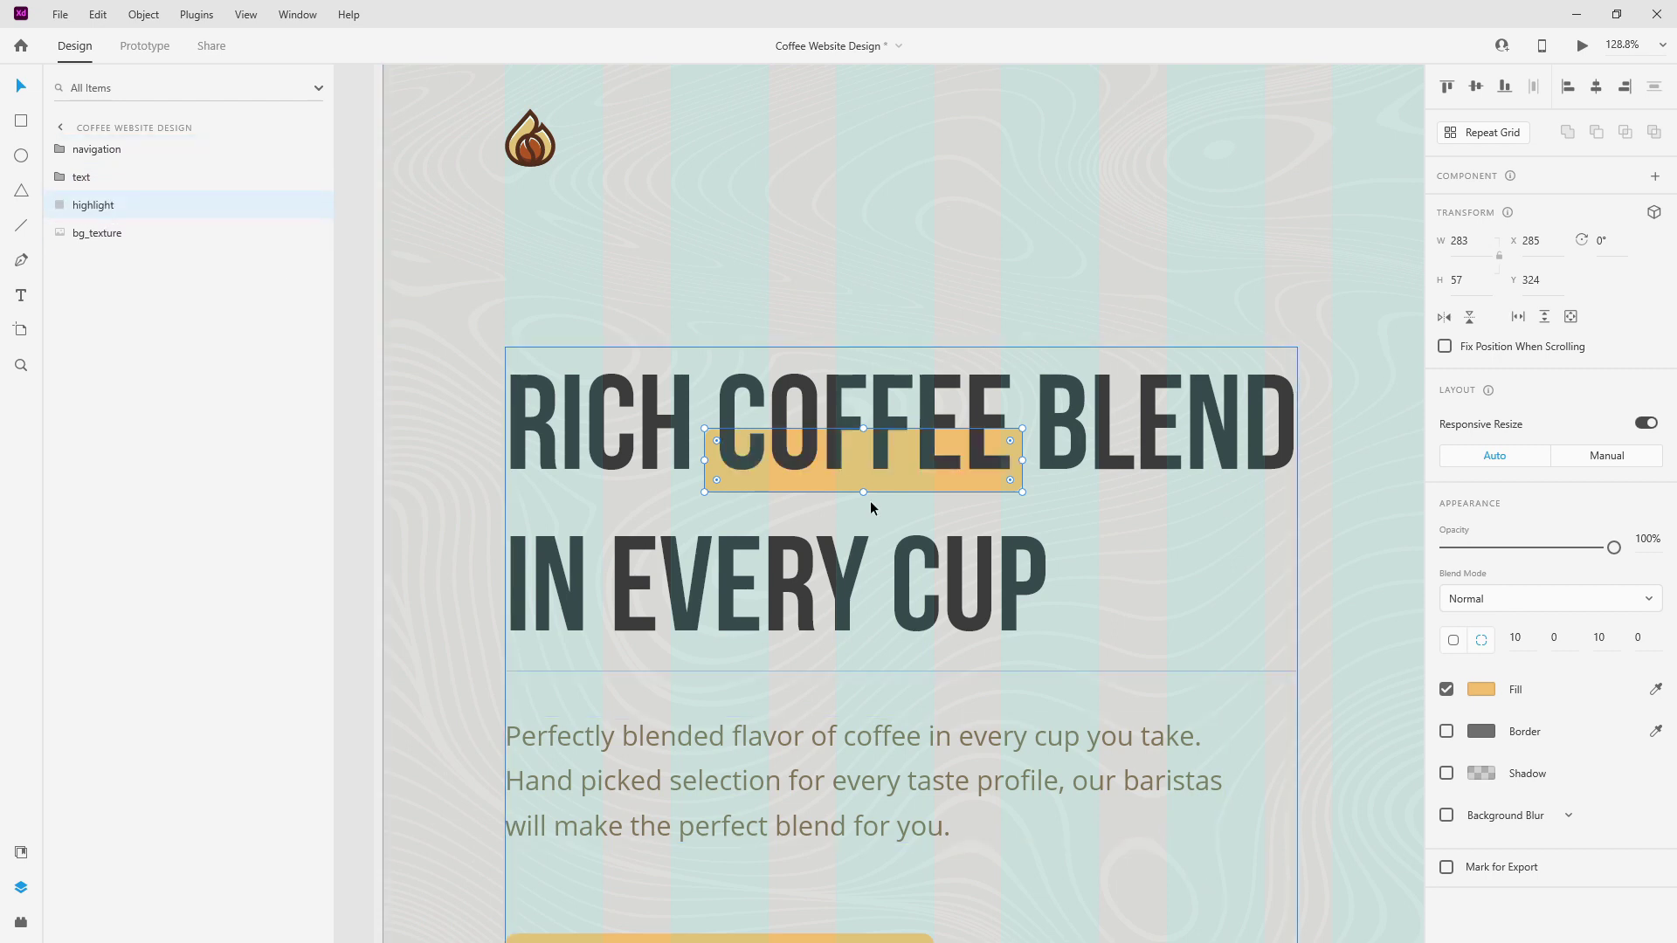
Nudge the highlight up behind the word COFFEE to Y 319.
key("Up")
key("Up")
key("Up")
key("Up")
key("Up")
key("Up")
key("Down")
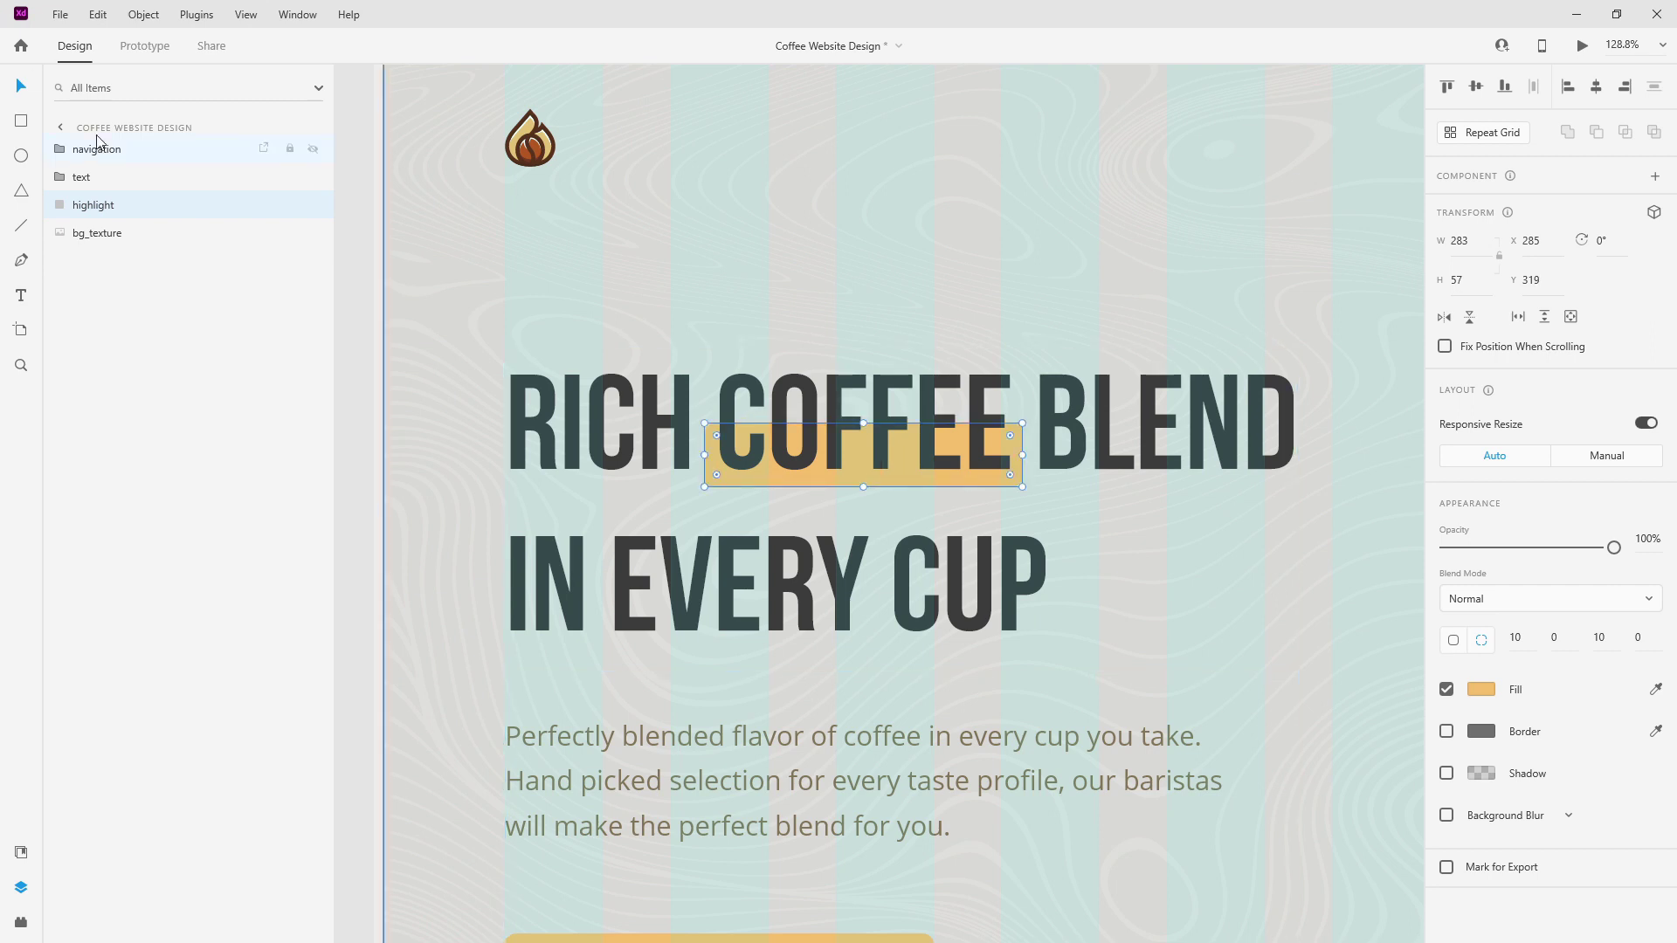
Move the highlight layer into the text group and collapse the group.
key("ctrl+0")
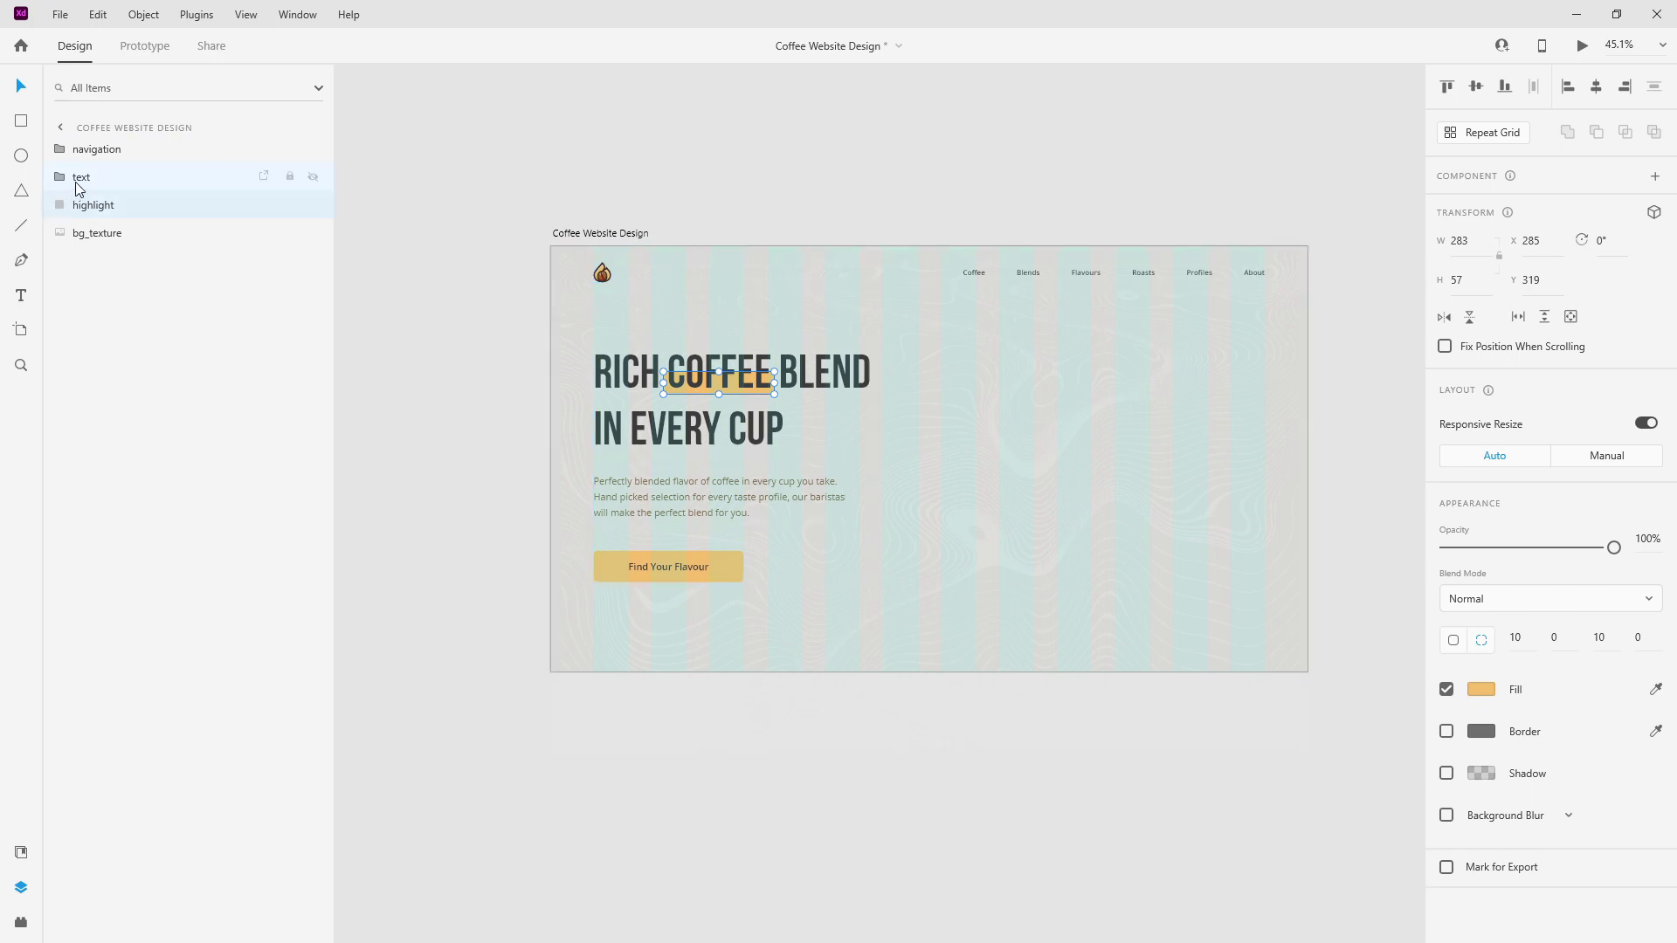
left_click(123, 178)
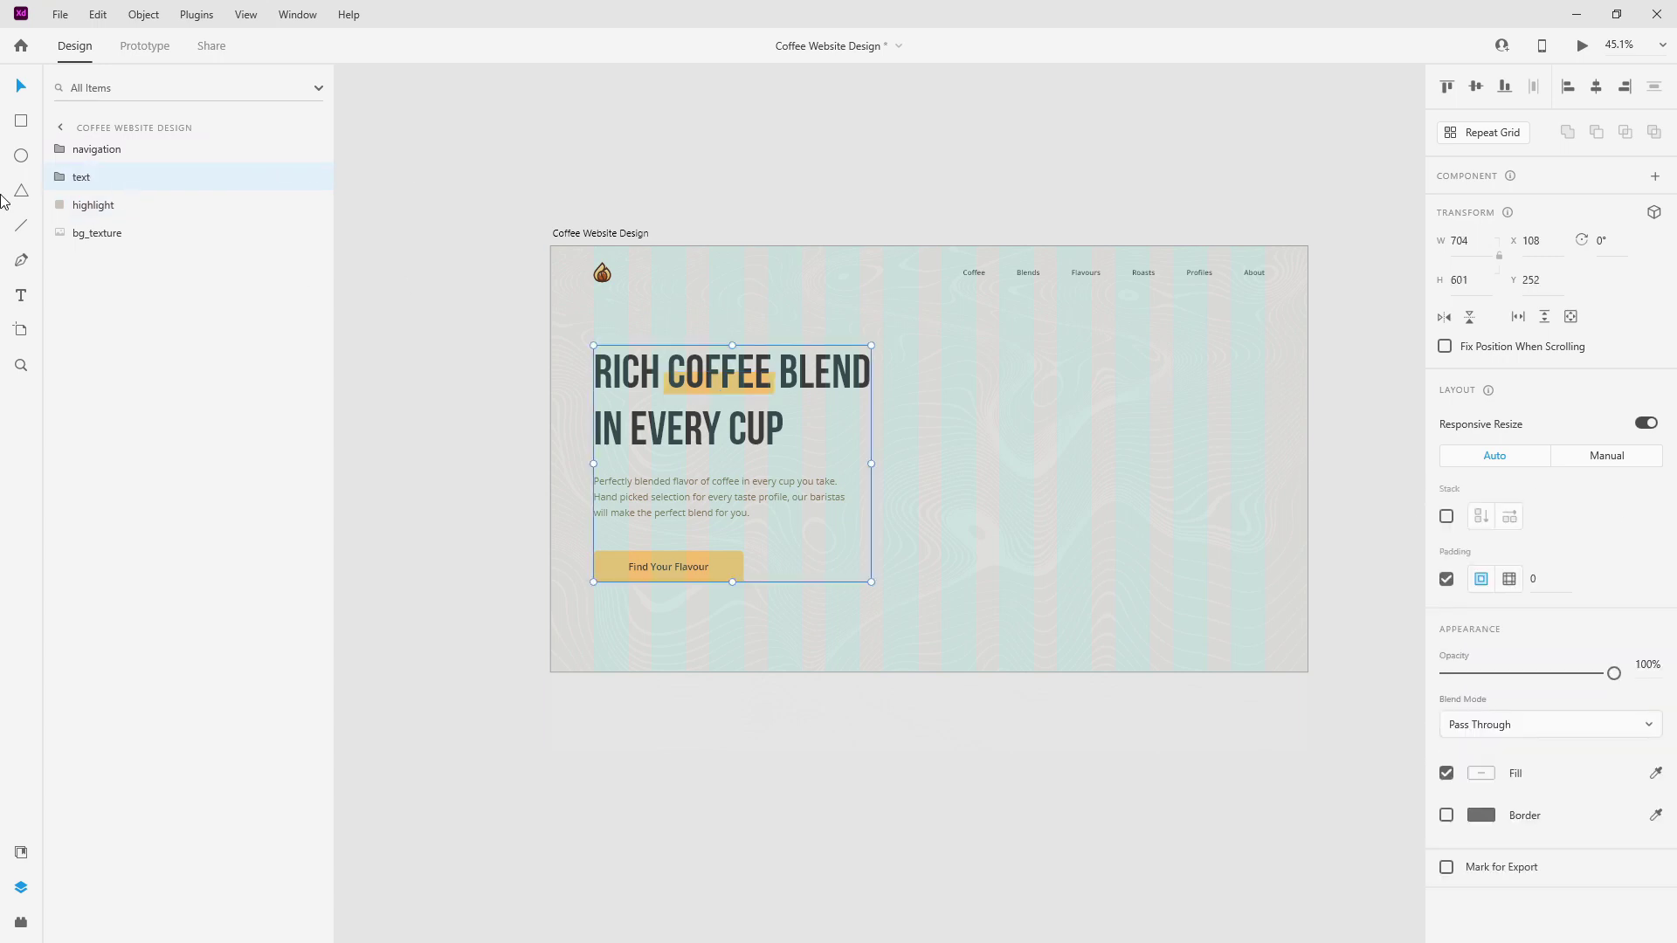
left_click(58, 178)
left_click_drag(120, 297, 149, 225)
left_click(59, 178)
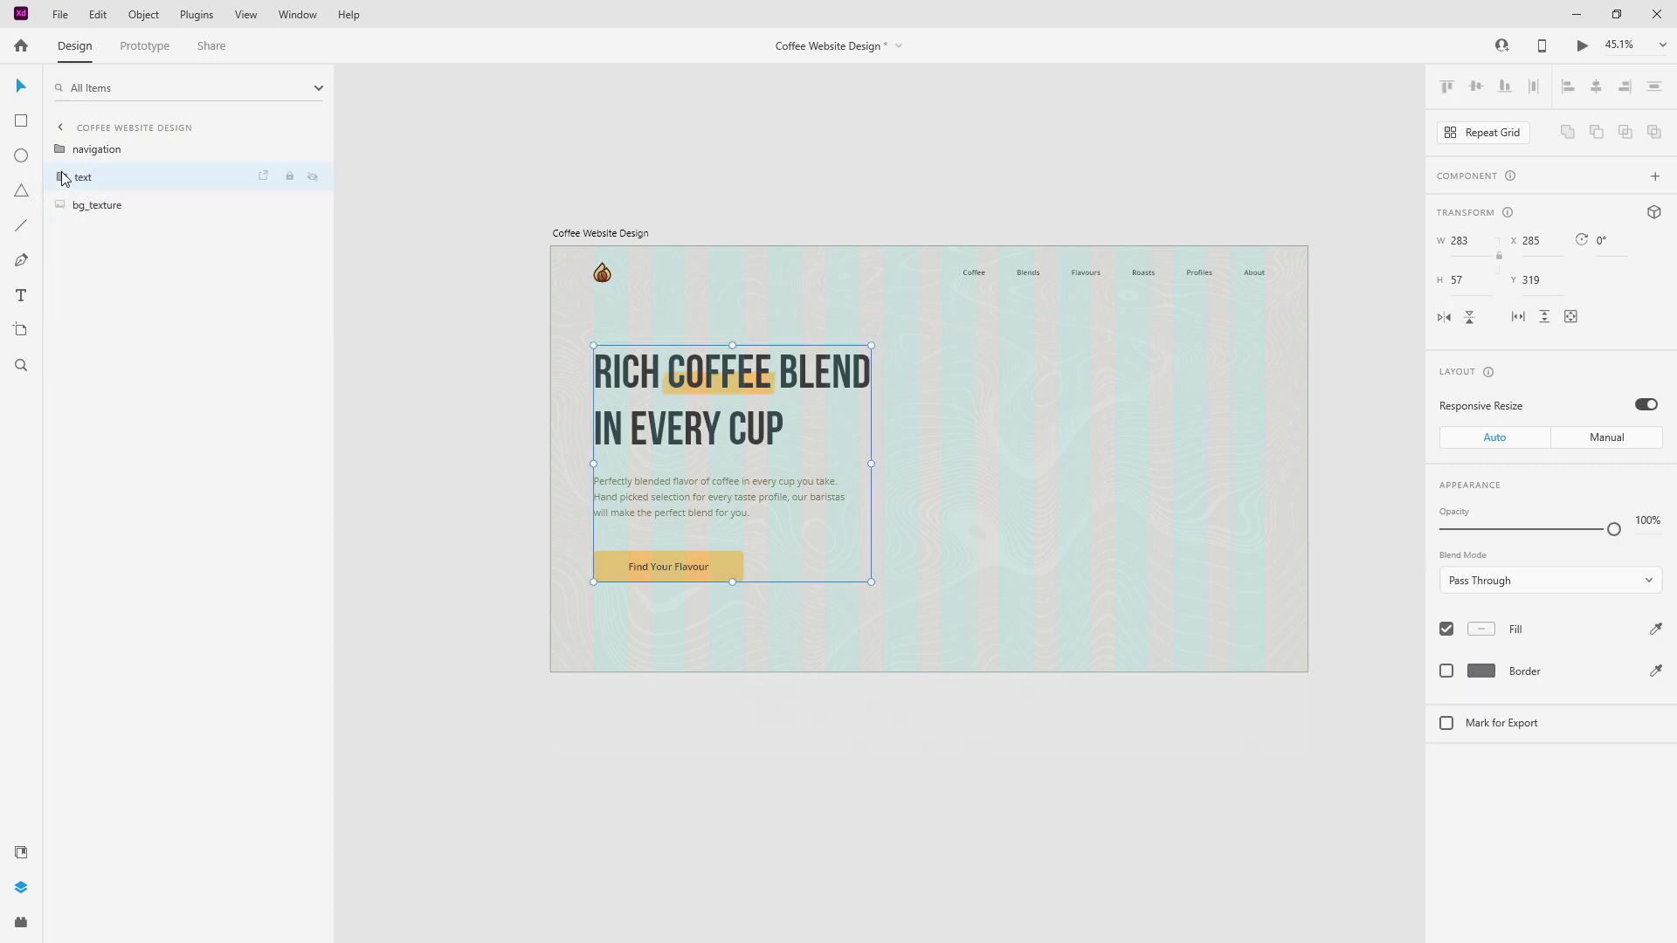
left_click(68, 175)
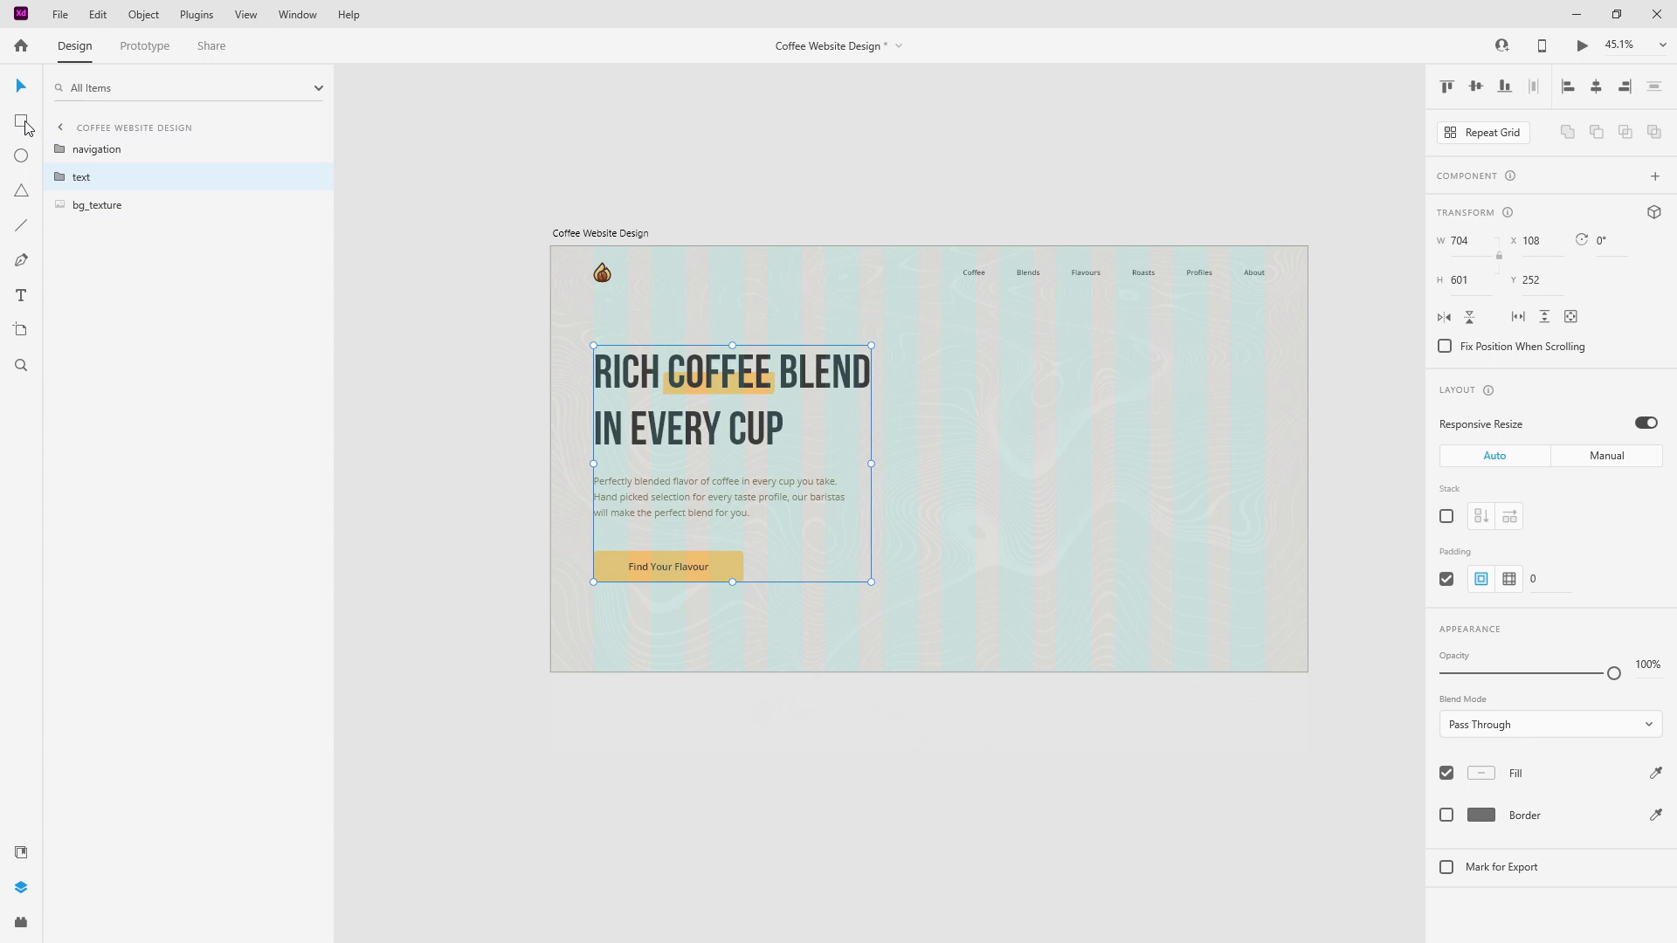
Draw a helper rectangle about 376 × 989 from below the navigation to the artboard's bottom edge and move it to X 467.
left_click_drag(801, 670, 620, 283)
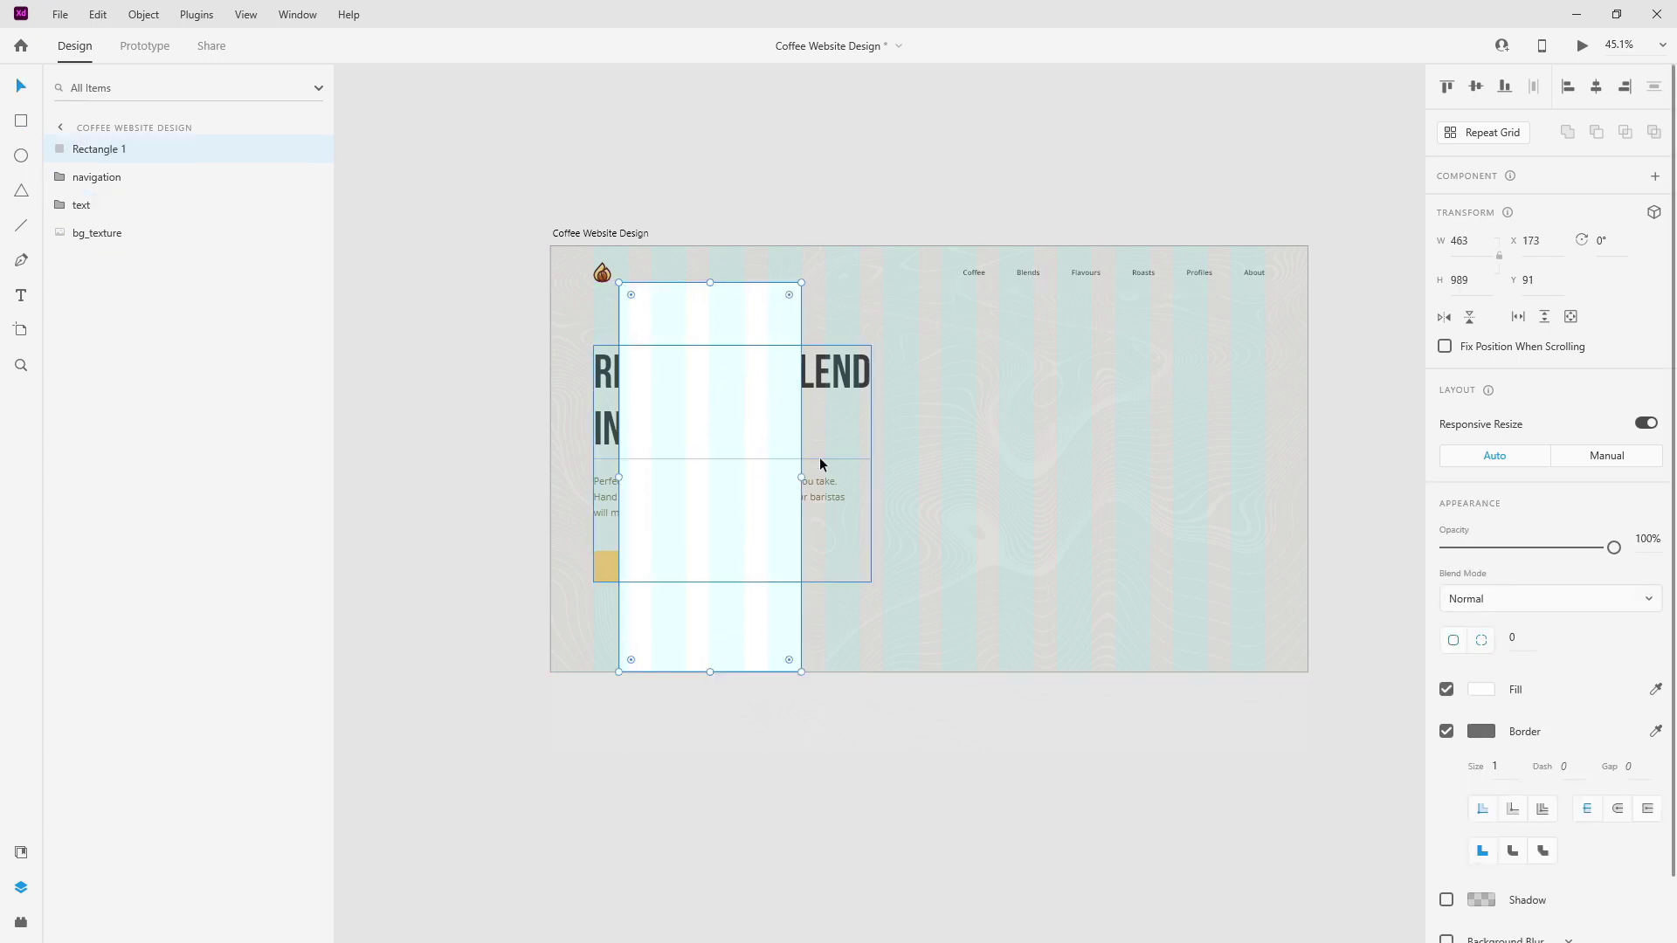
left_click_drag(800, 476, 764, 474)
key("ctrl+z")
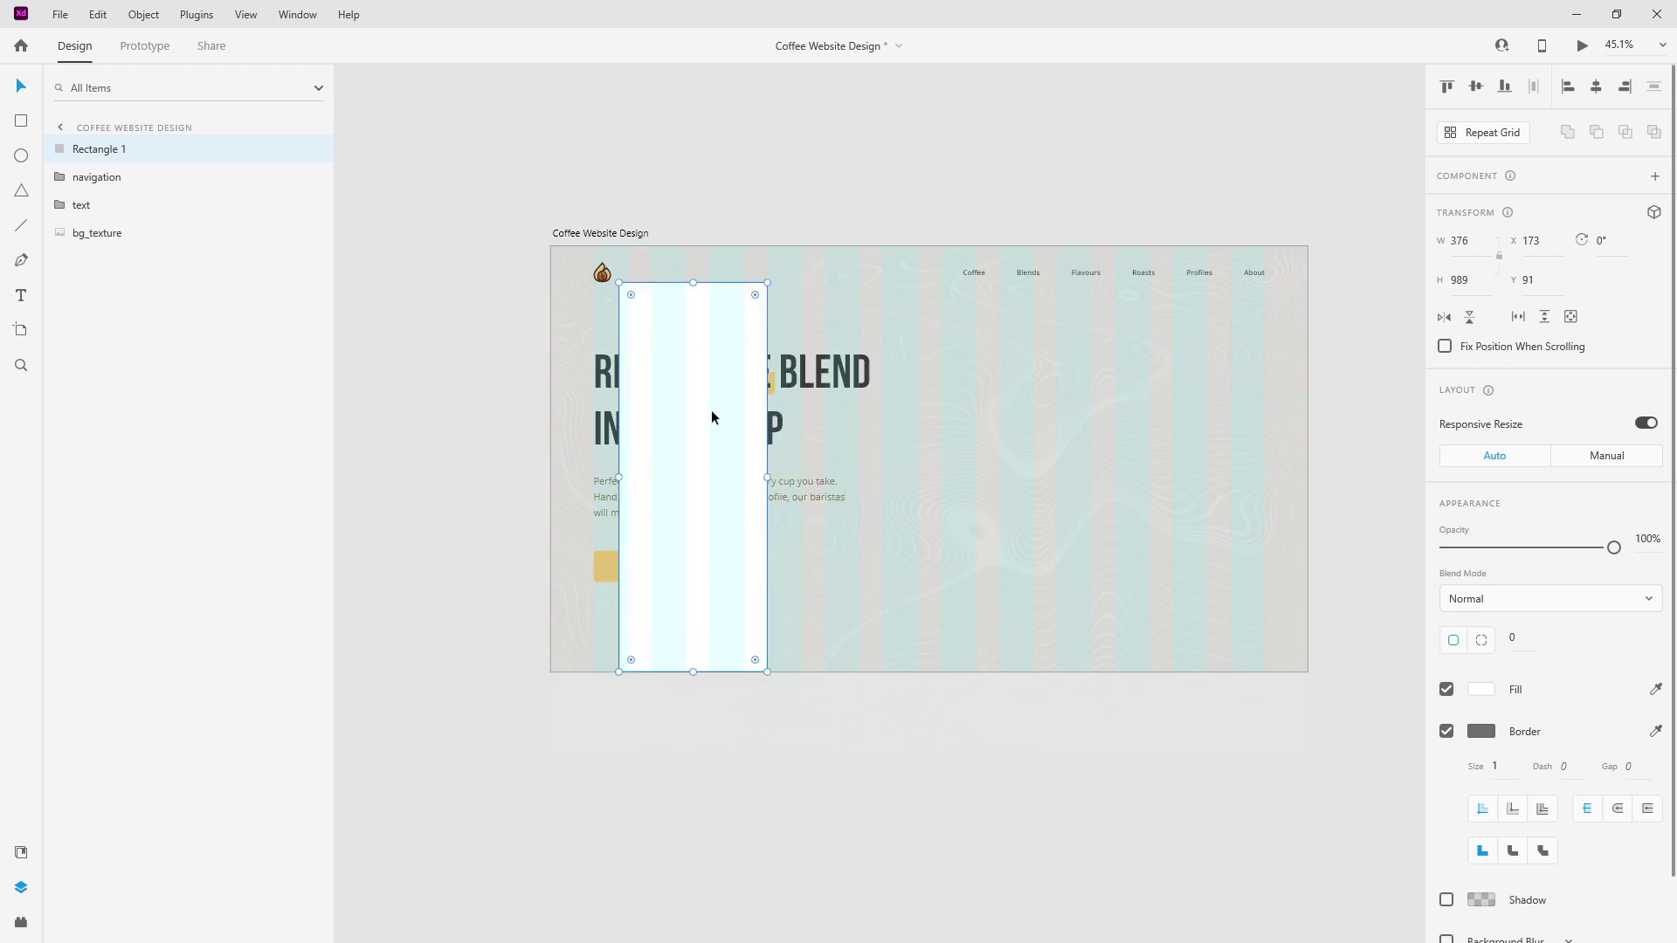
left_click_drag(711, 415, 830, 416)
Centre the text group vertically against the helper rectangle and delete the rectangle.
left_click(663, 380, "shift")
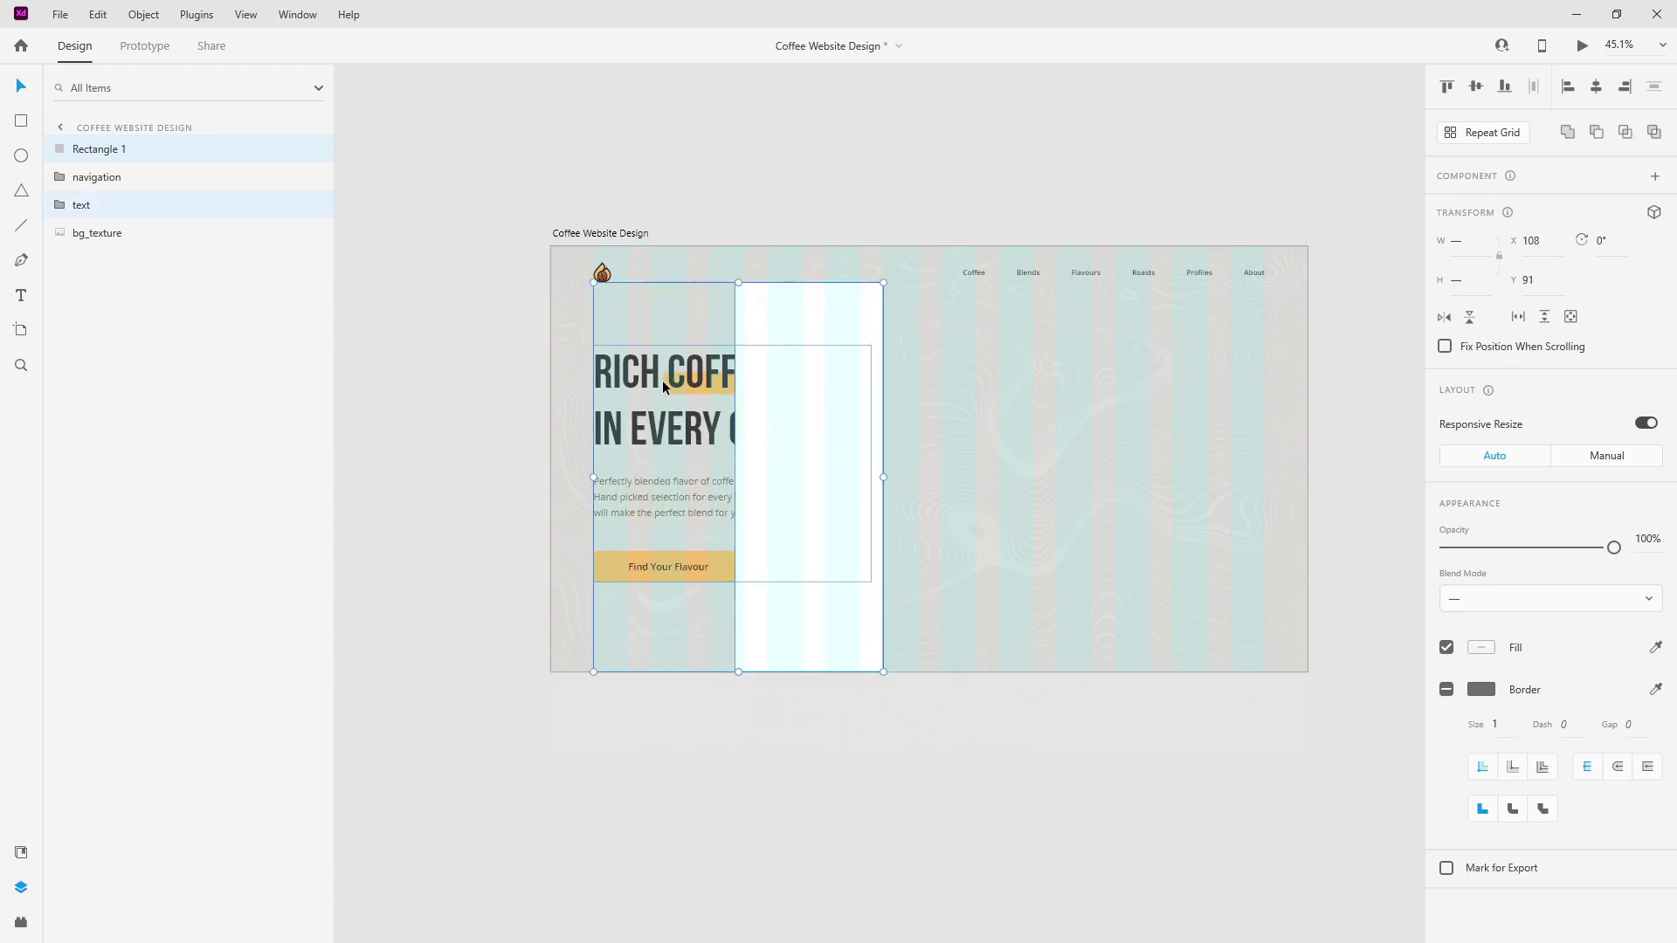
left_click(1475, 87)
key("Escape")
left_click(822, 353)
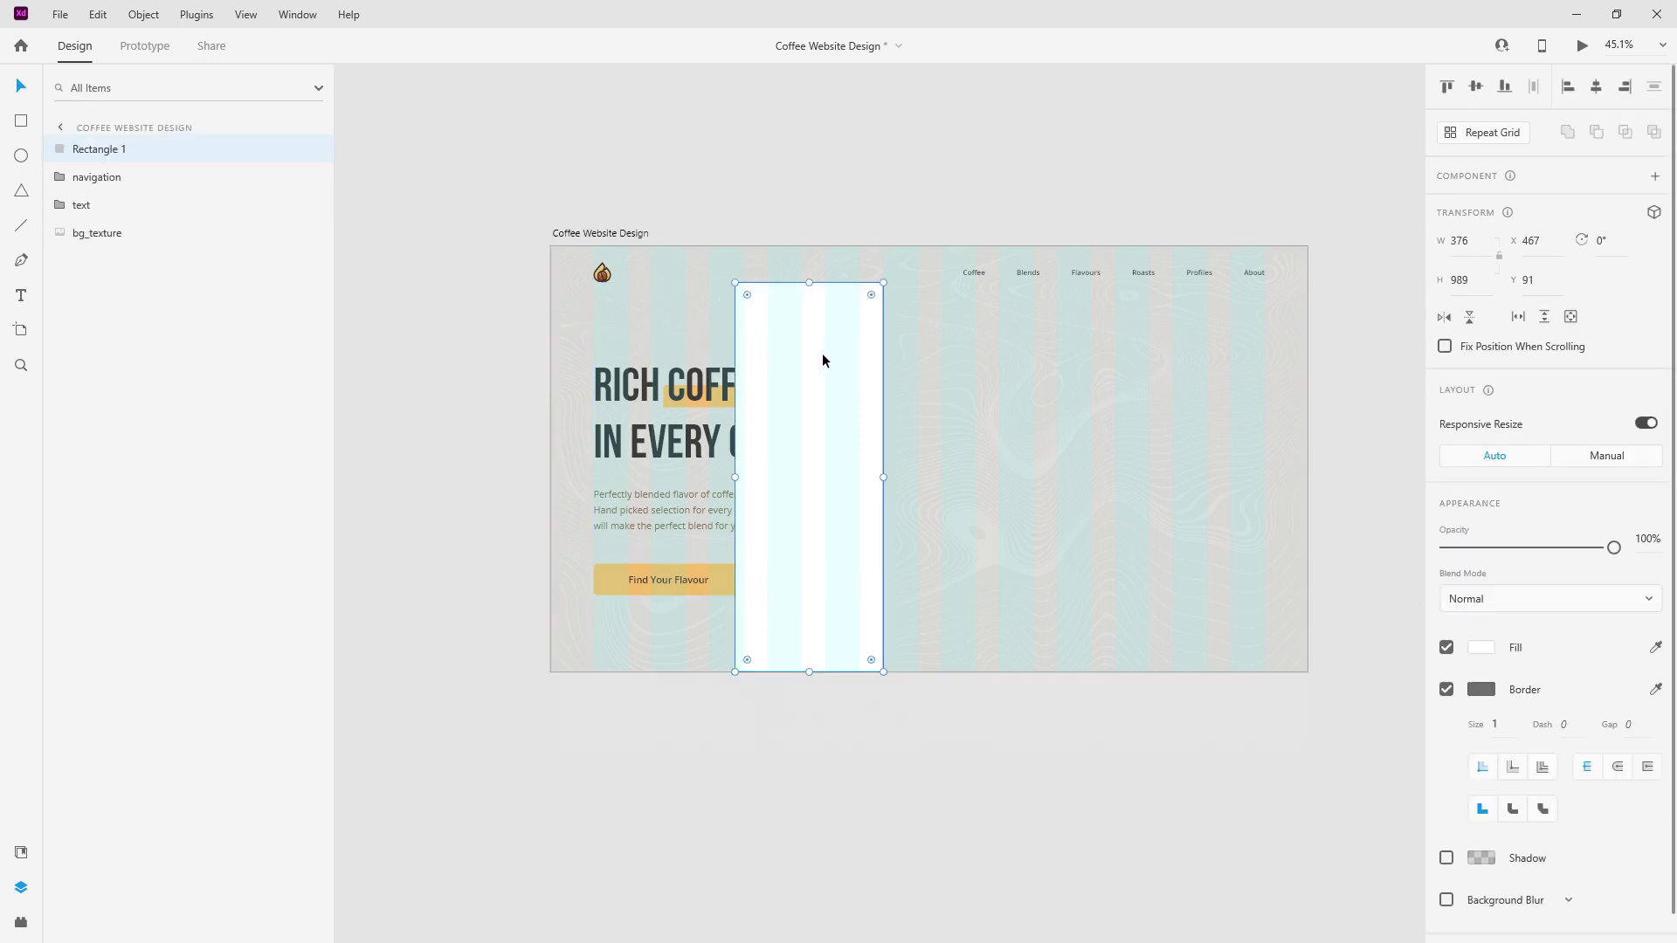
double_click(821, 353)
key("Escape")
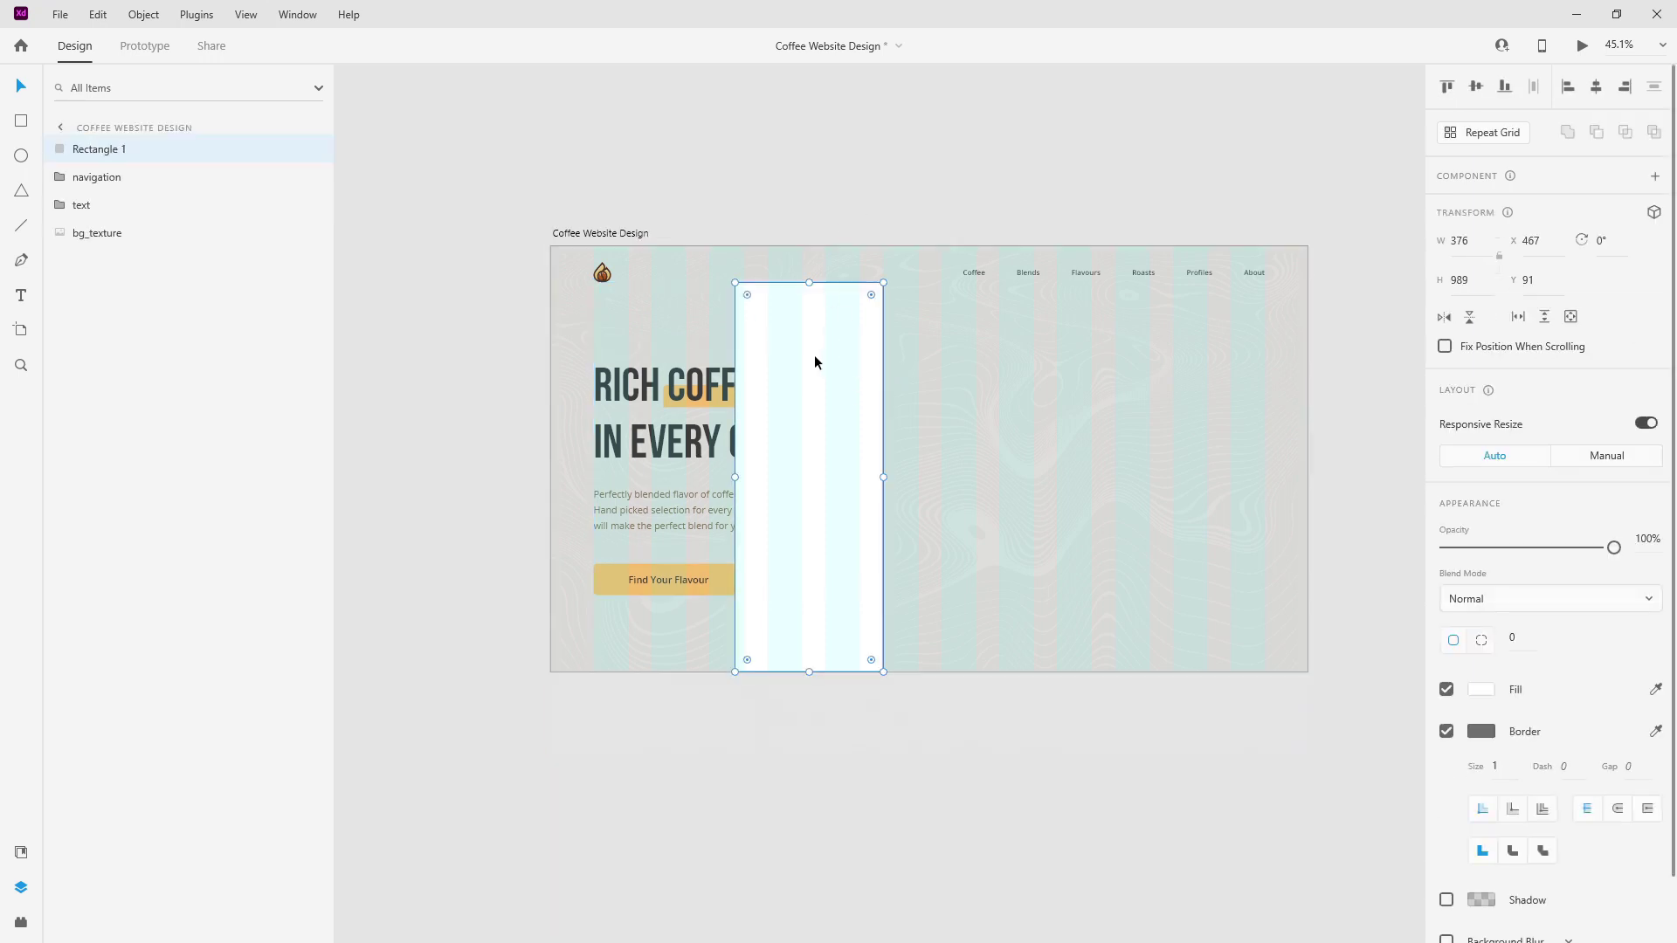
key("Delete")
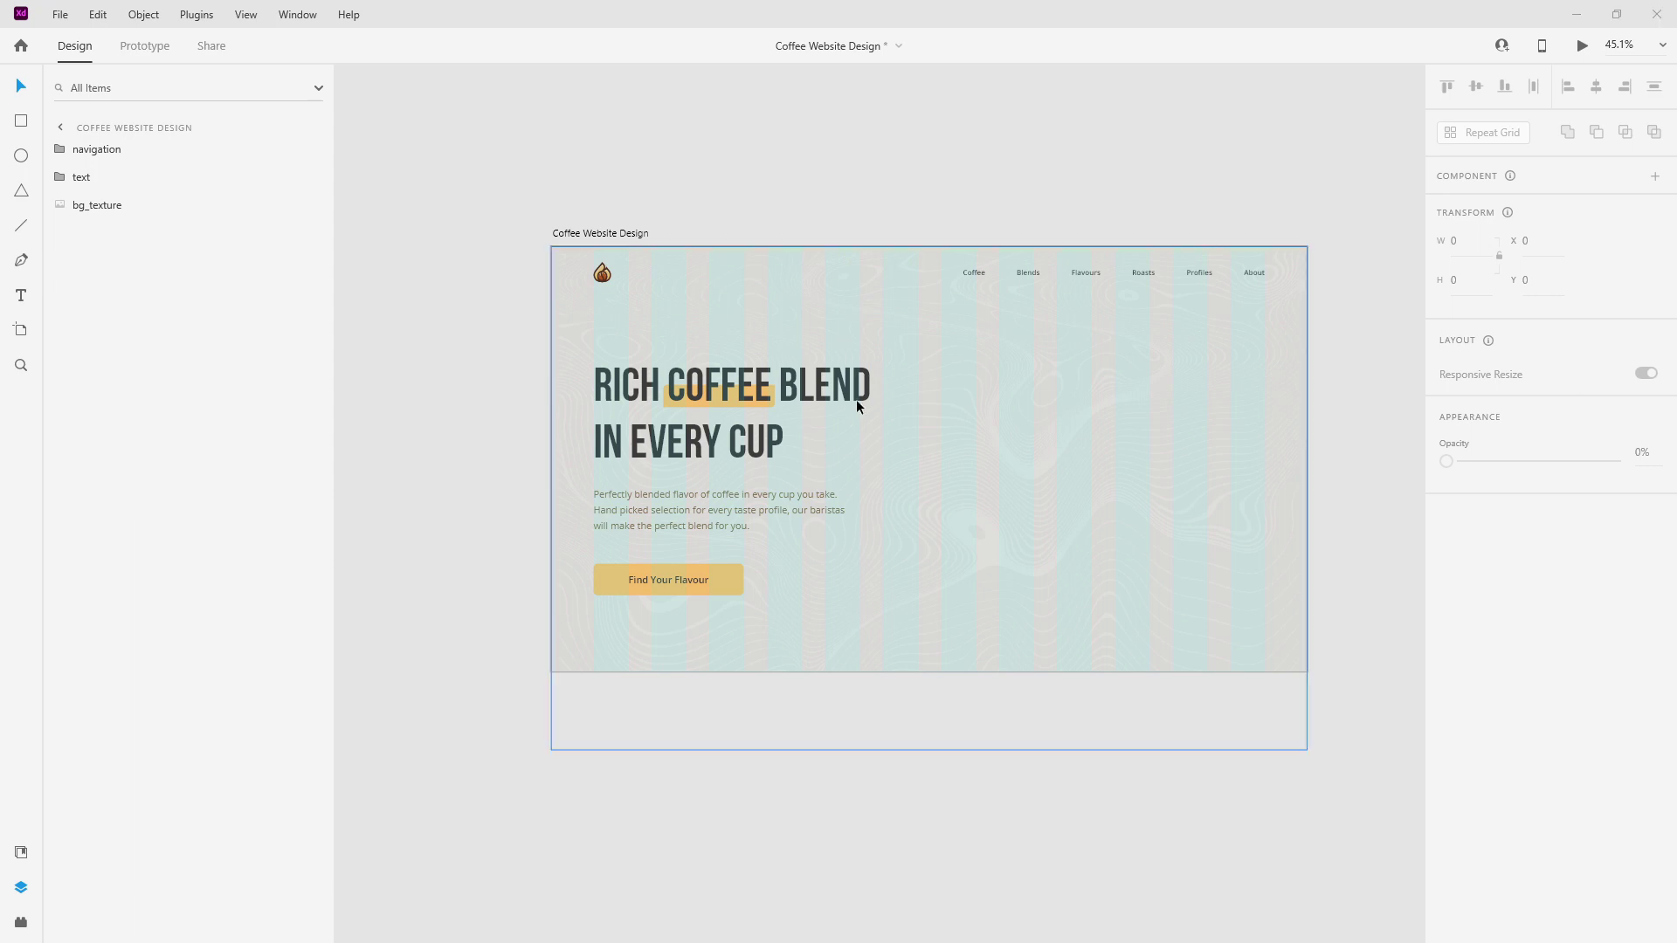
Draw a circle about 860 × 860 beside the hero text, with no border and the #FFD79C - #F5BF6F gradient fill.
left_click(23, 156)
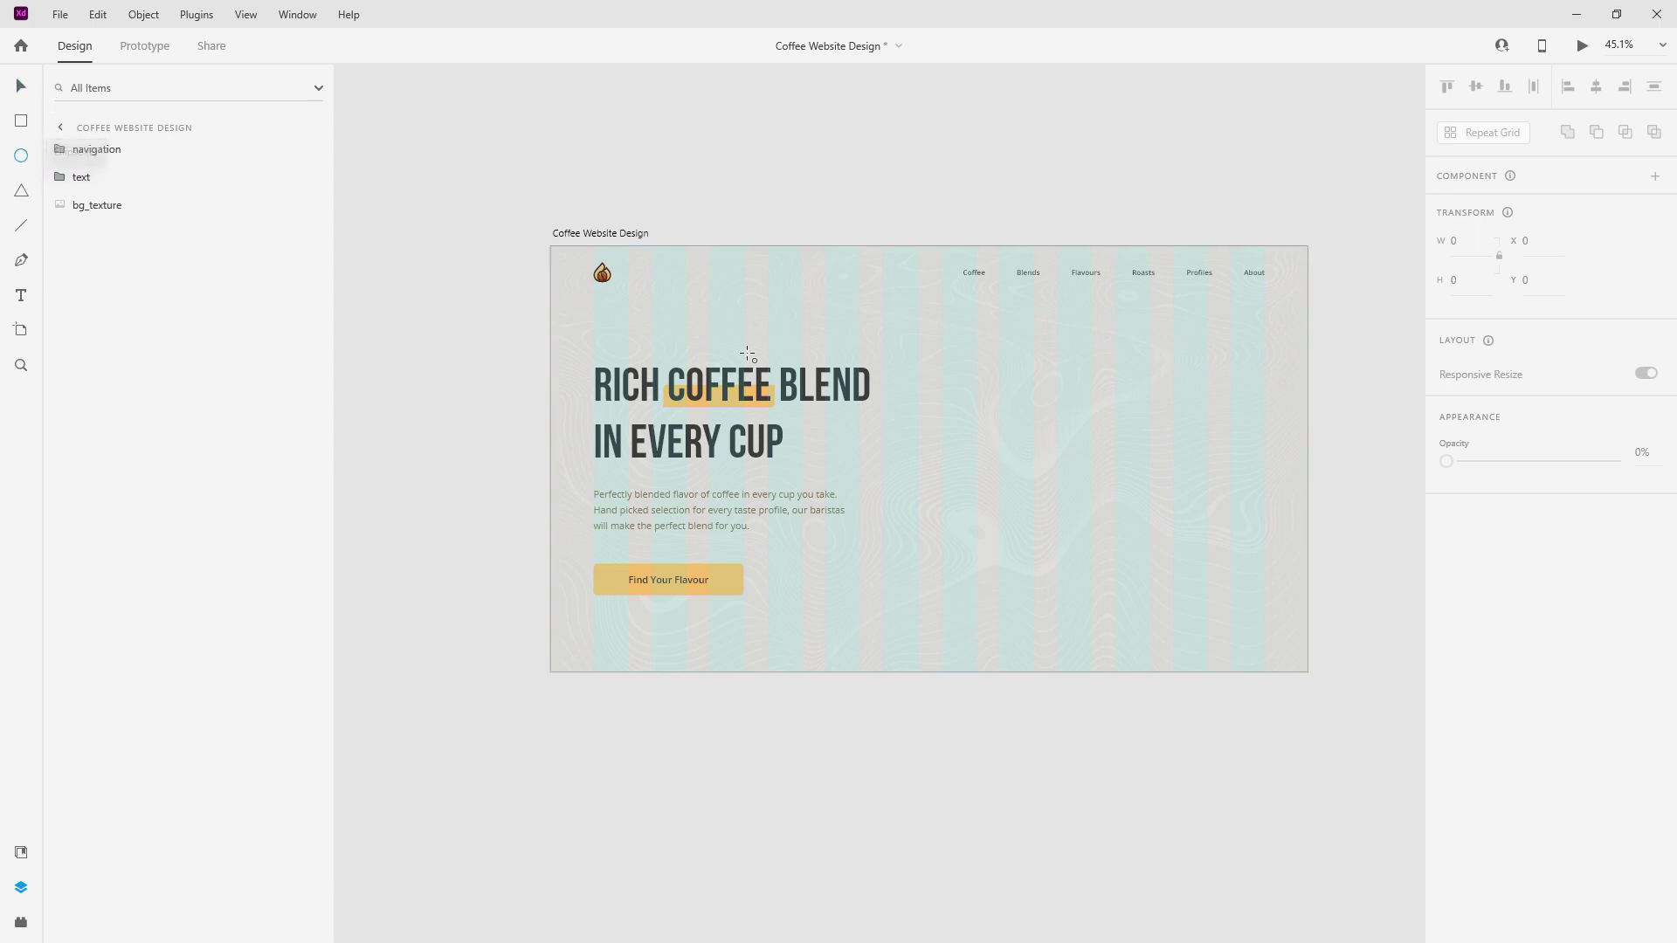
left_click_drag(1080, 455, 874, 280)
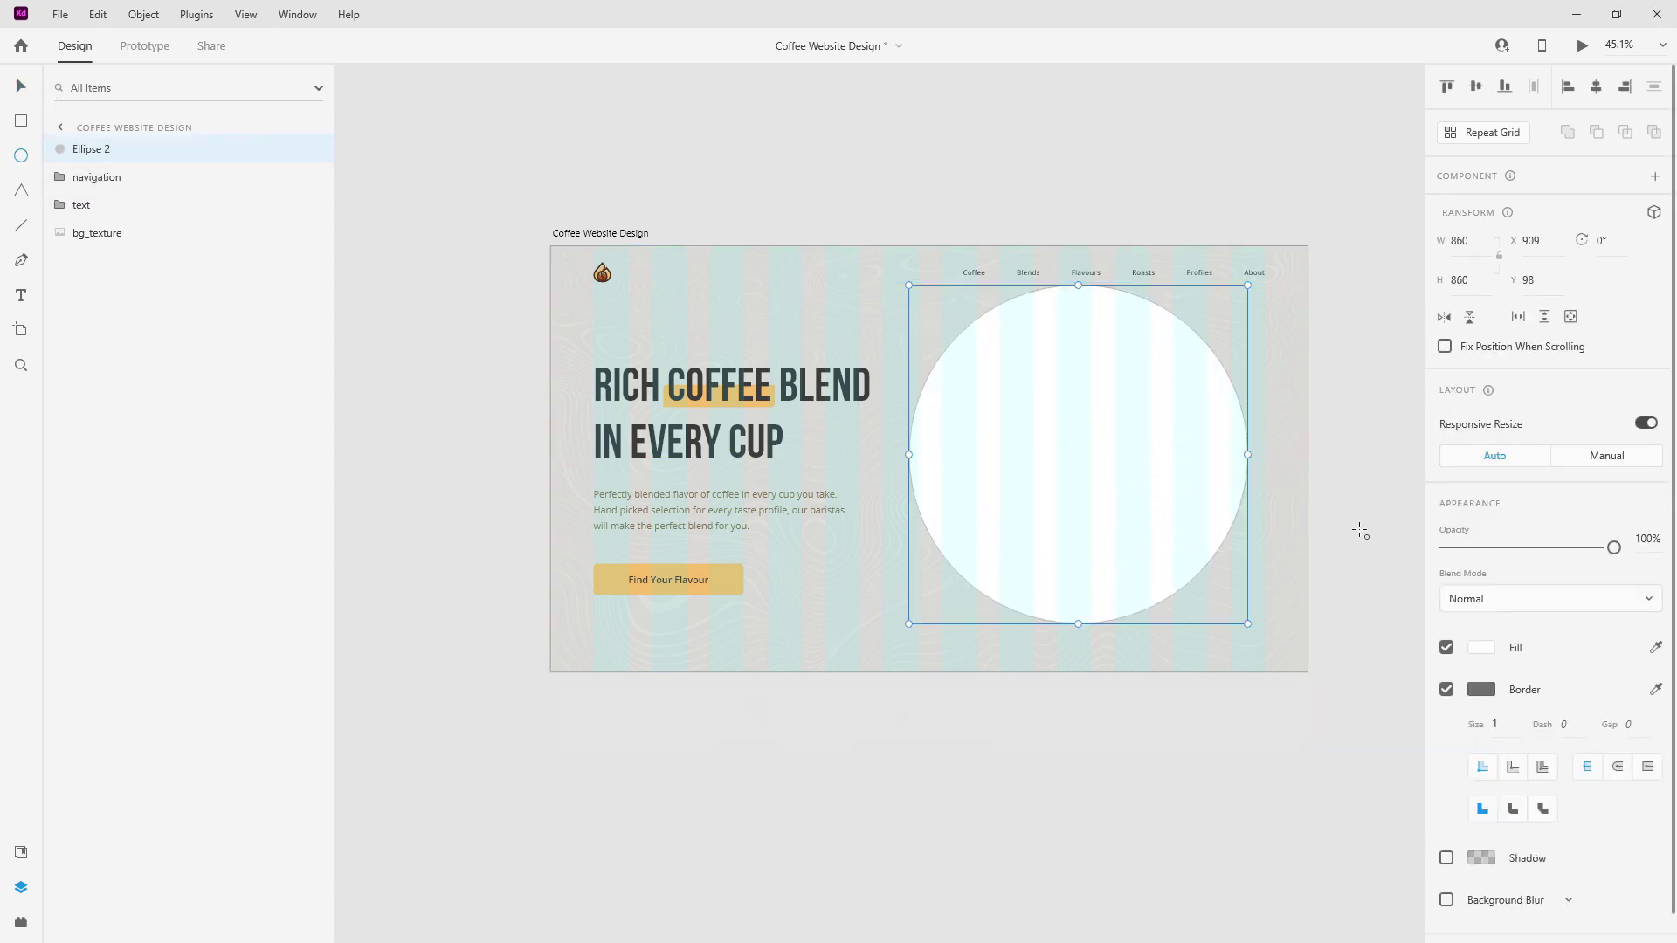
left_click(1447, 689)
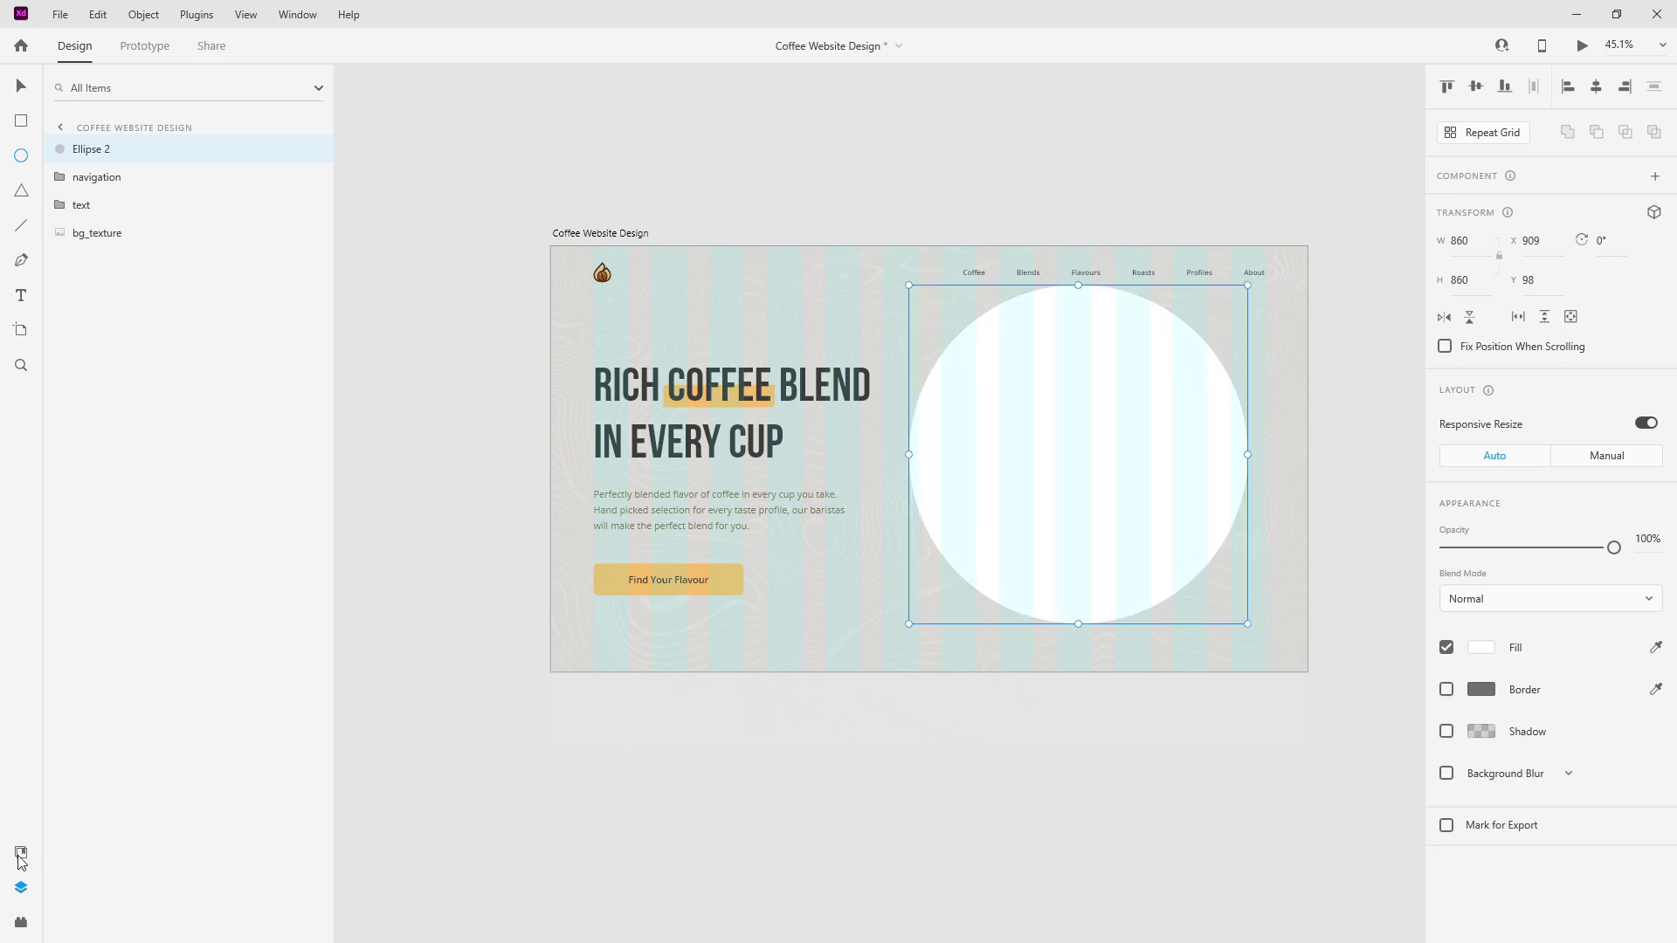
left_click(21, 854)
left_click(134, 352)
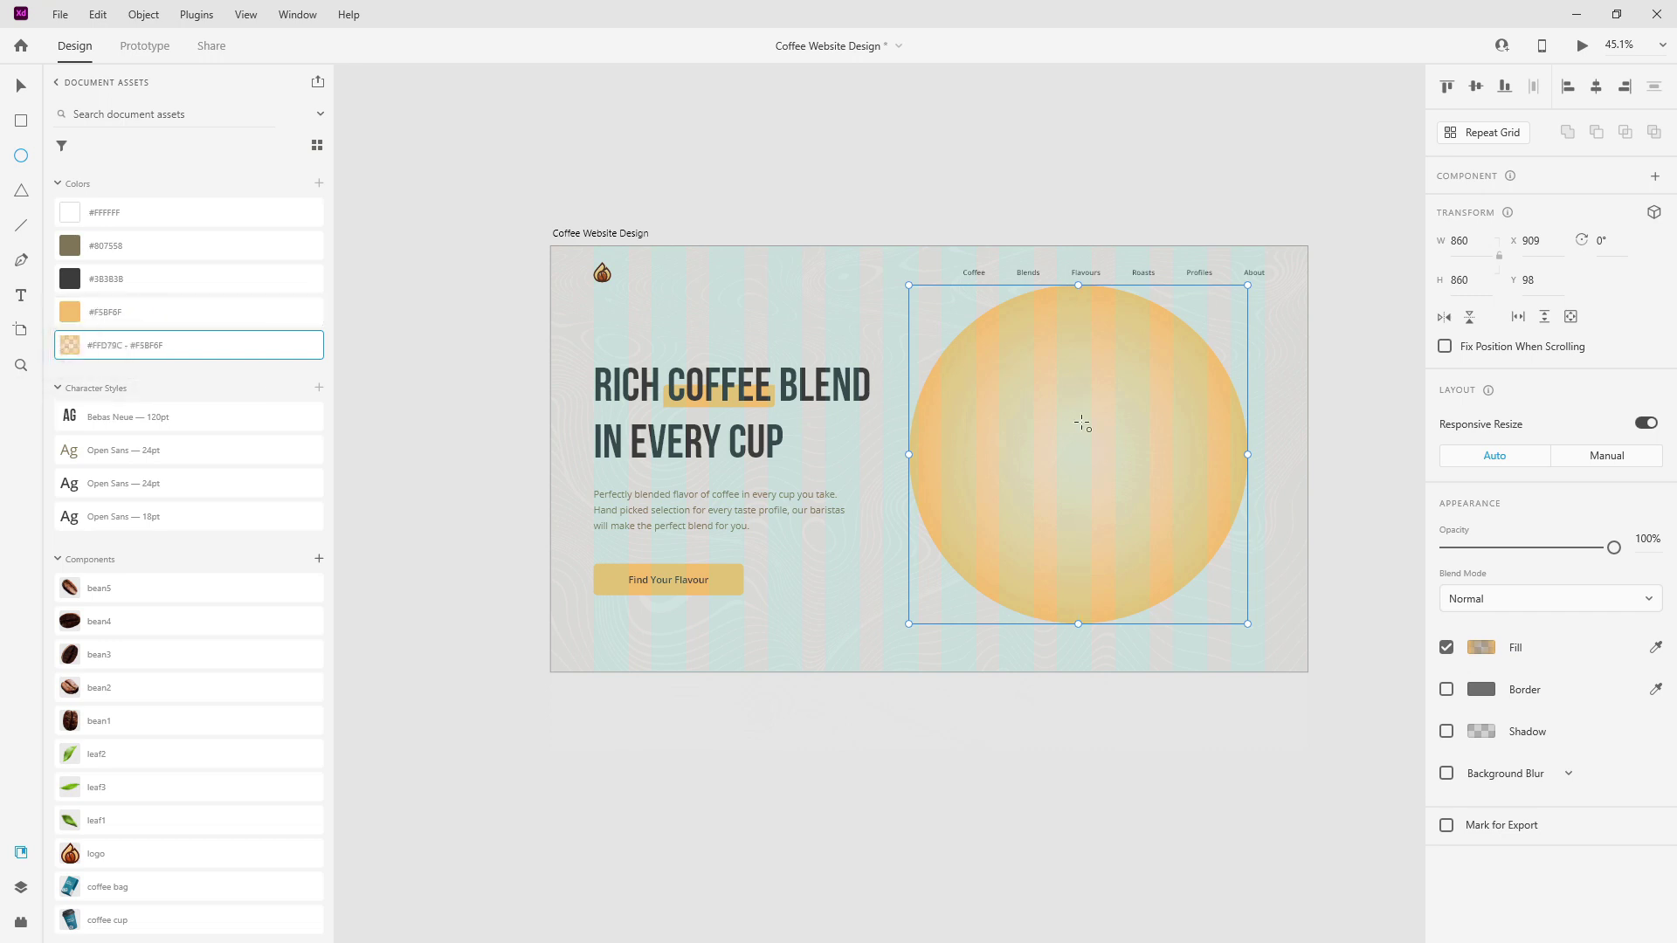
left_click(1485, 648)
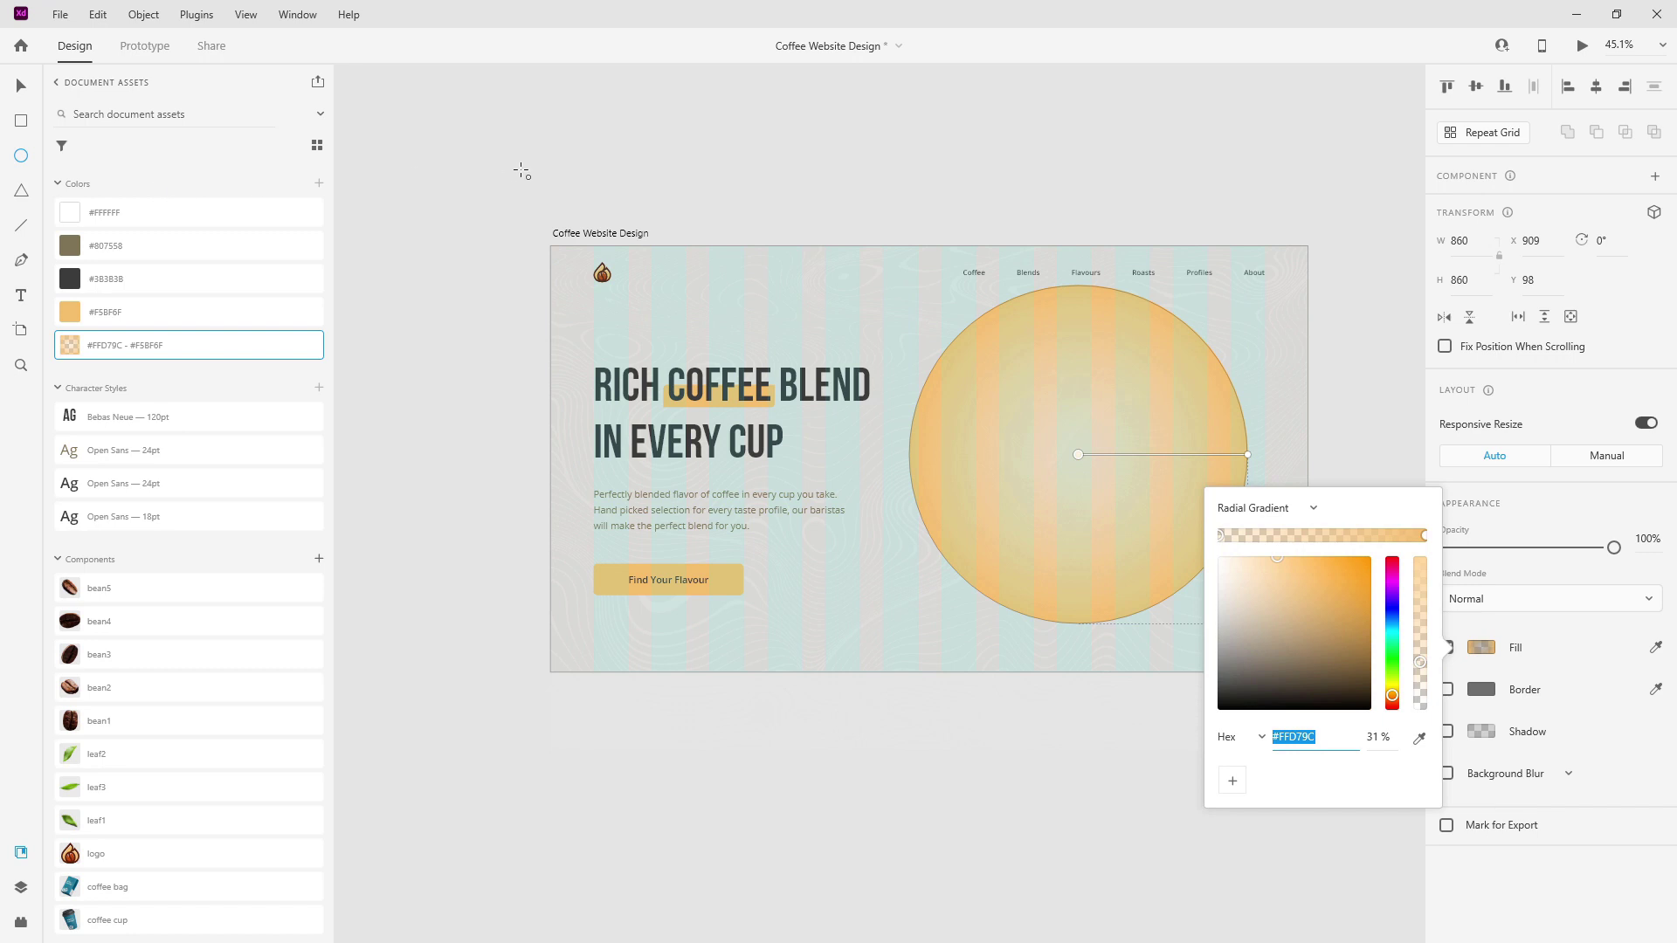
left_click(20, 87)
Move the gradient circle down to Y 156 and set its width and height to 768.
left_click_drag(1046, 360, 1052, 386)
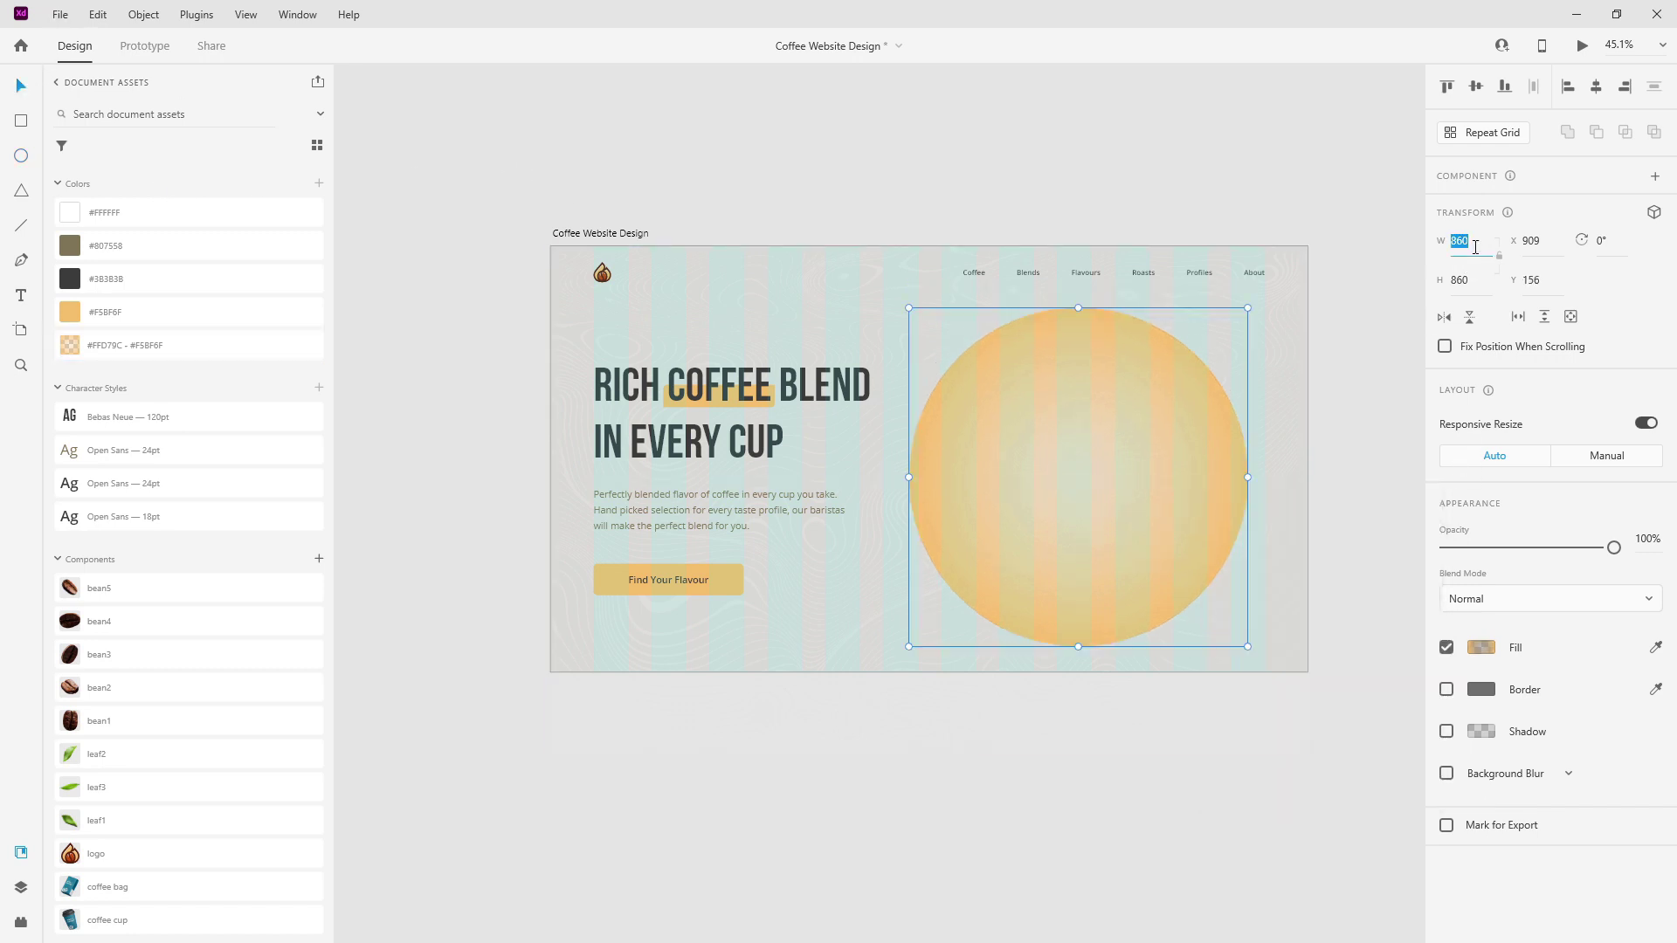
type("768")
key("Tab")
type("768")
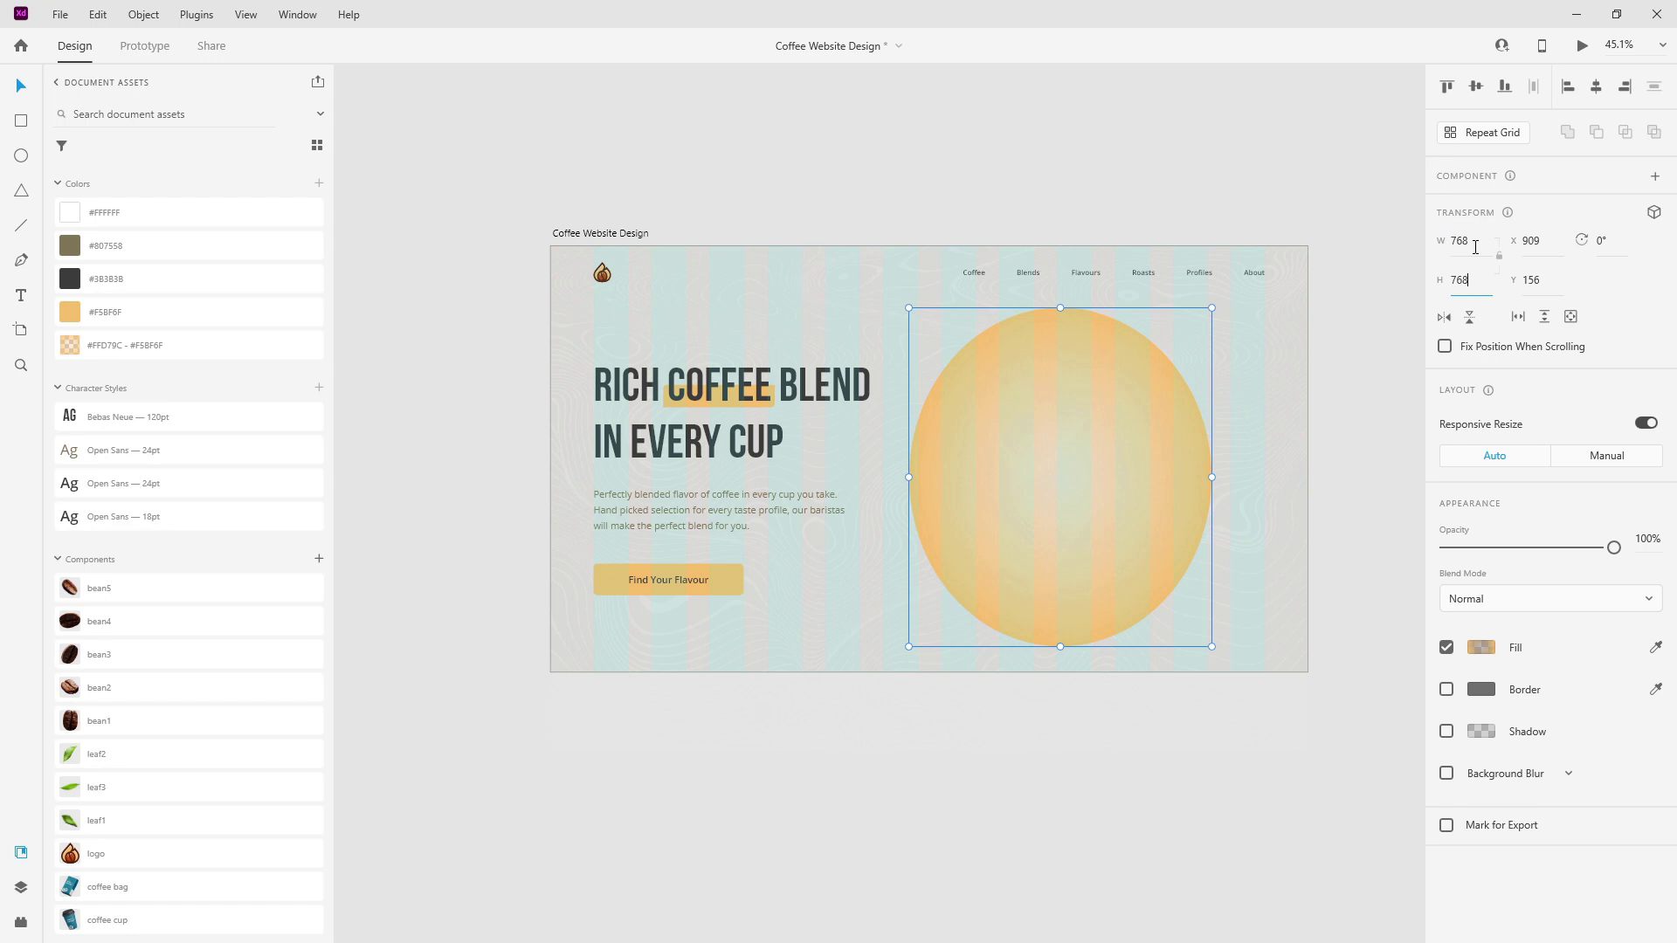
key("Return")
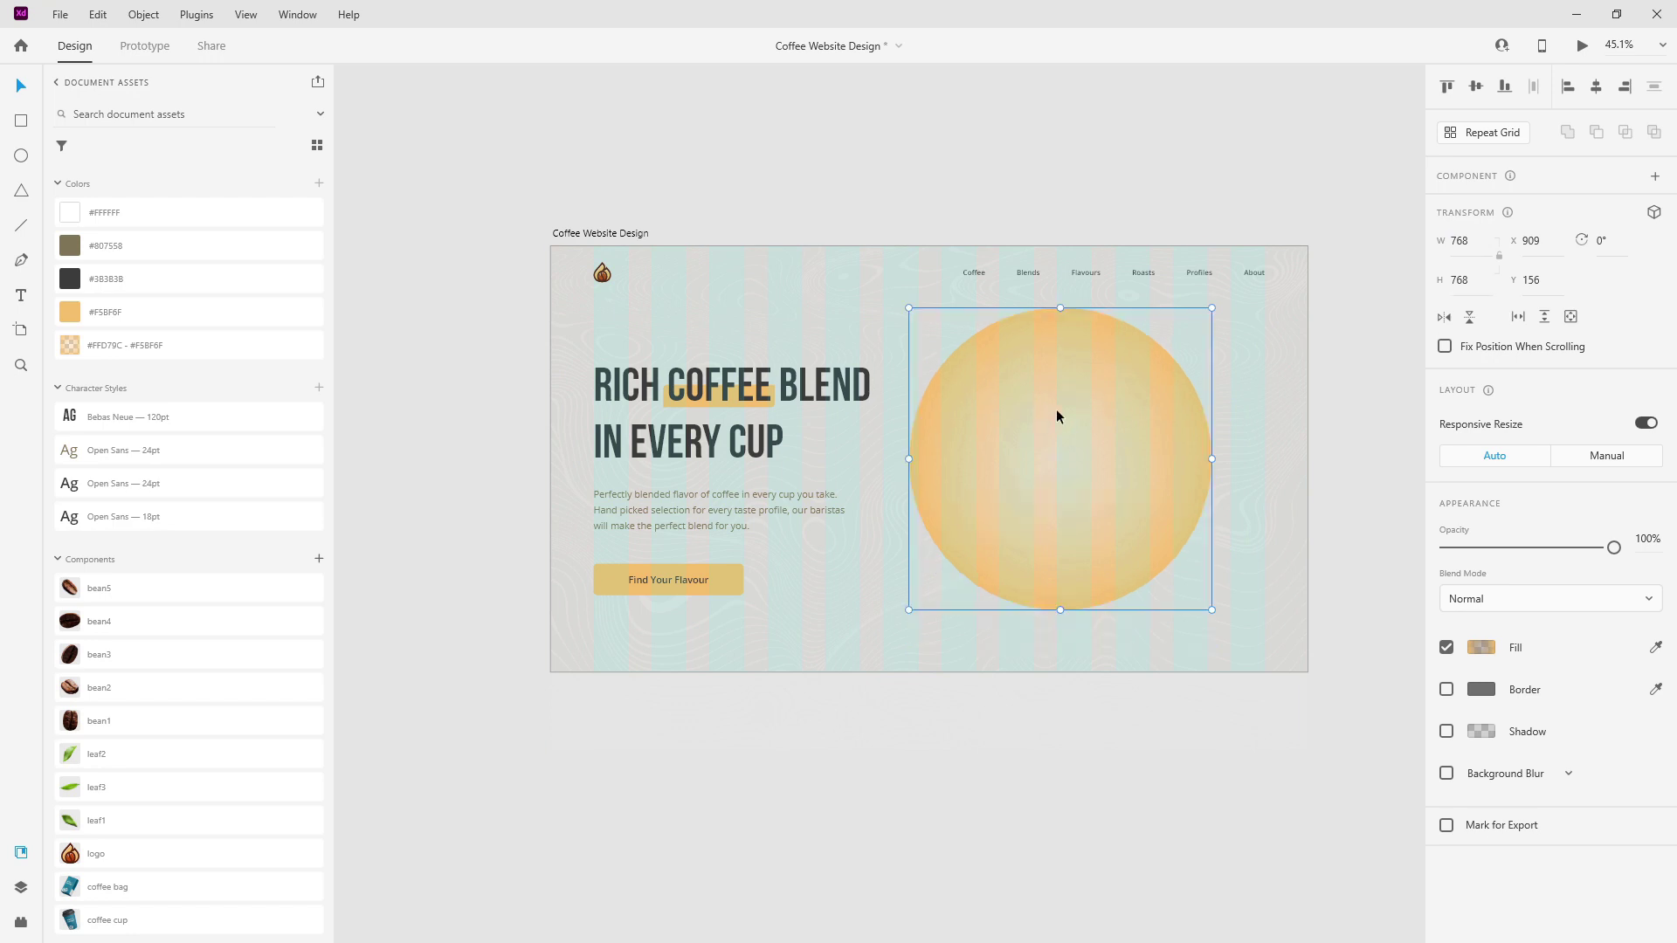
Centre the gradient circle vertically below the navigation against a temporary 989 high helper rectangle reaching the artboard's bottom edge.
left_click(31, 125)
mouse_move(1208, 674)
left_mouse_down()
mouse_move(1171, 591)
mouse_move(800, 262)
mouse_move(569, 282)
left_mouse_up()
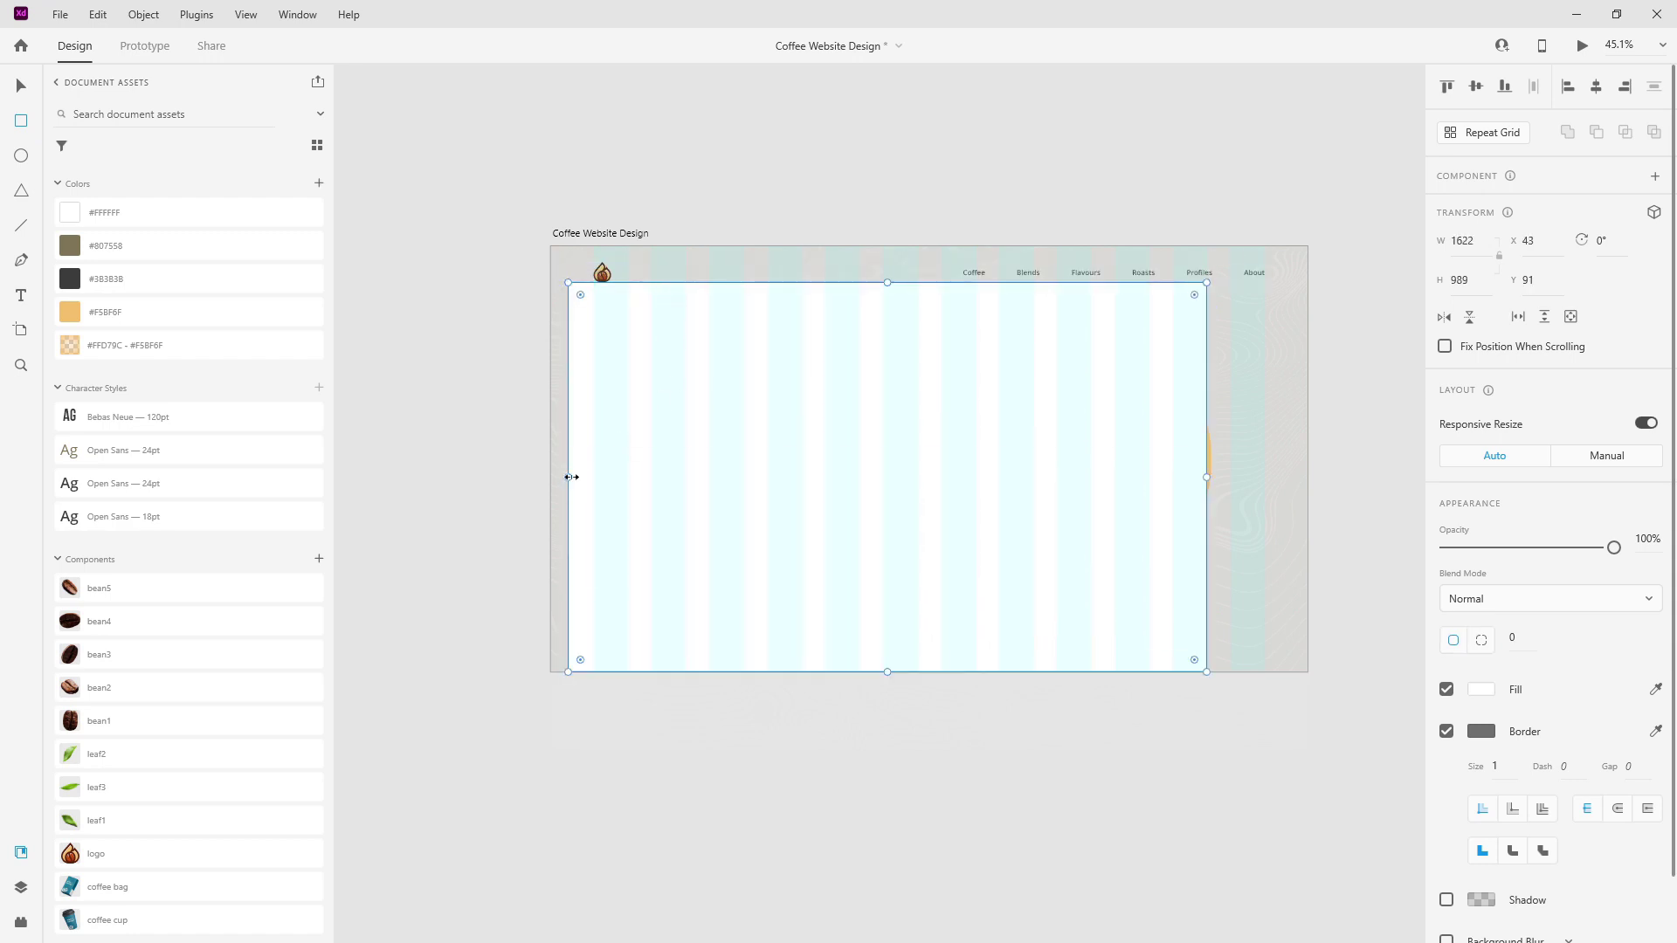
left_click_drag(1205, 477, 956, 468)
left_click(1102, 455, "shift")
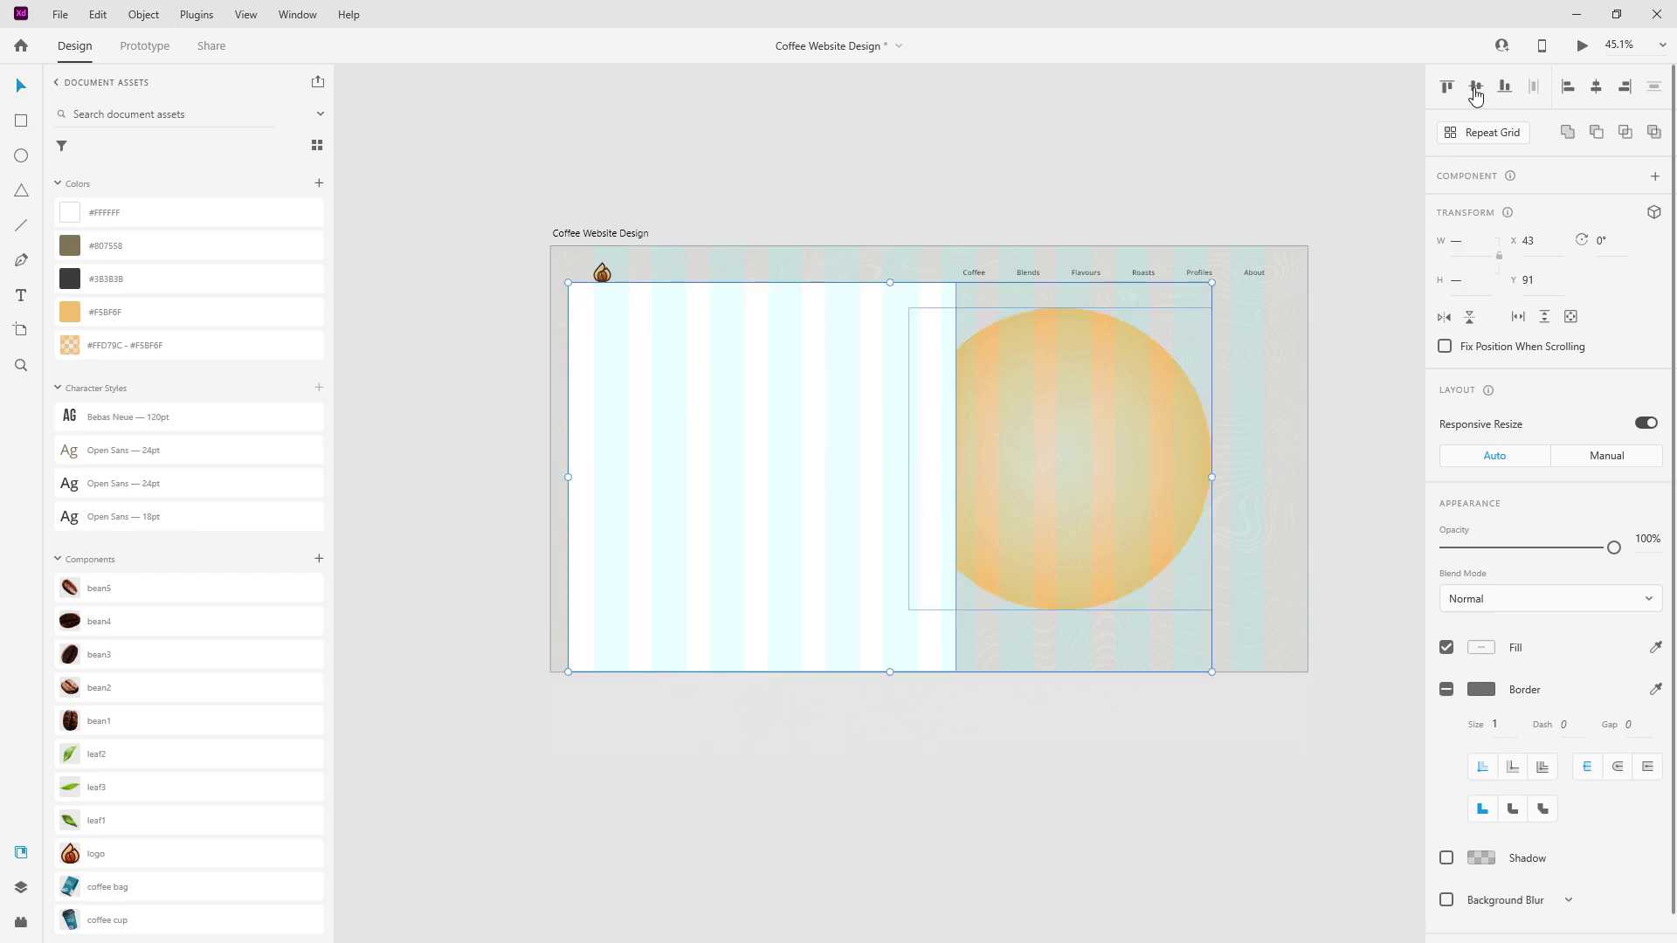
left_click(1475, 85)
left_click(868, 314)
key("Delete")
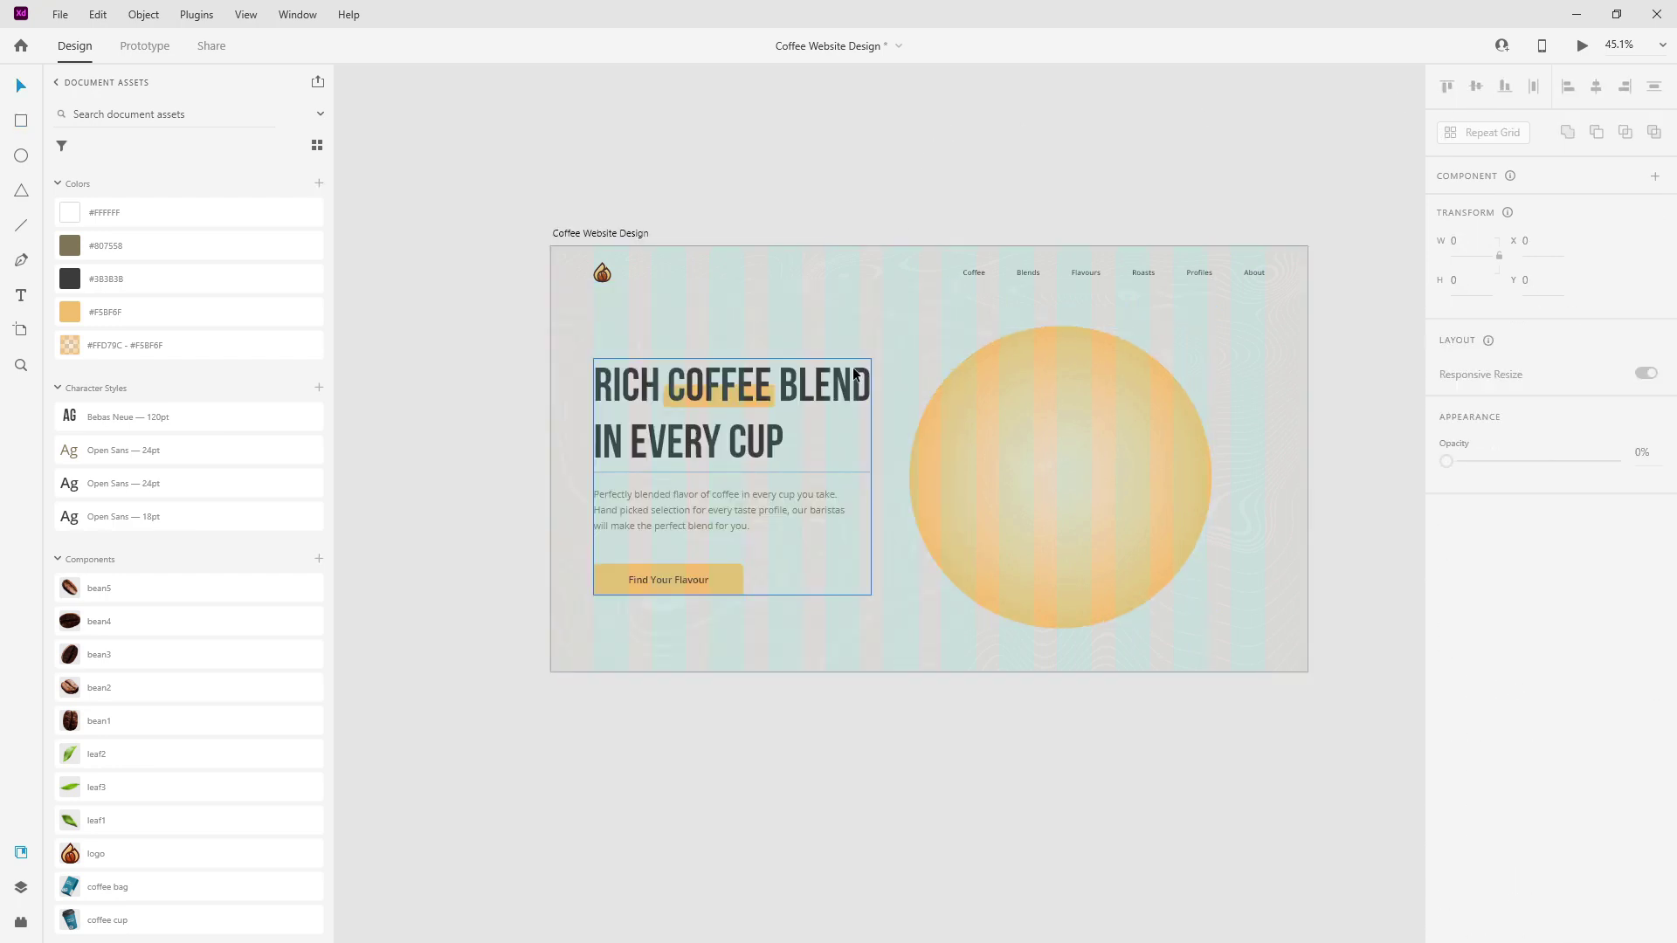
Move the gradient circle horizontally away from the hero text to X 1011, keeping Y at 202.
left_click(1140, 456)
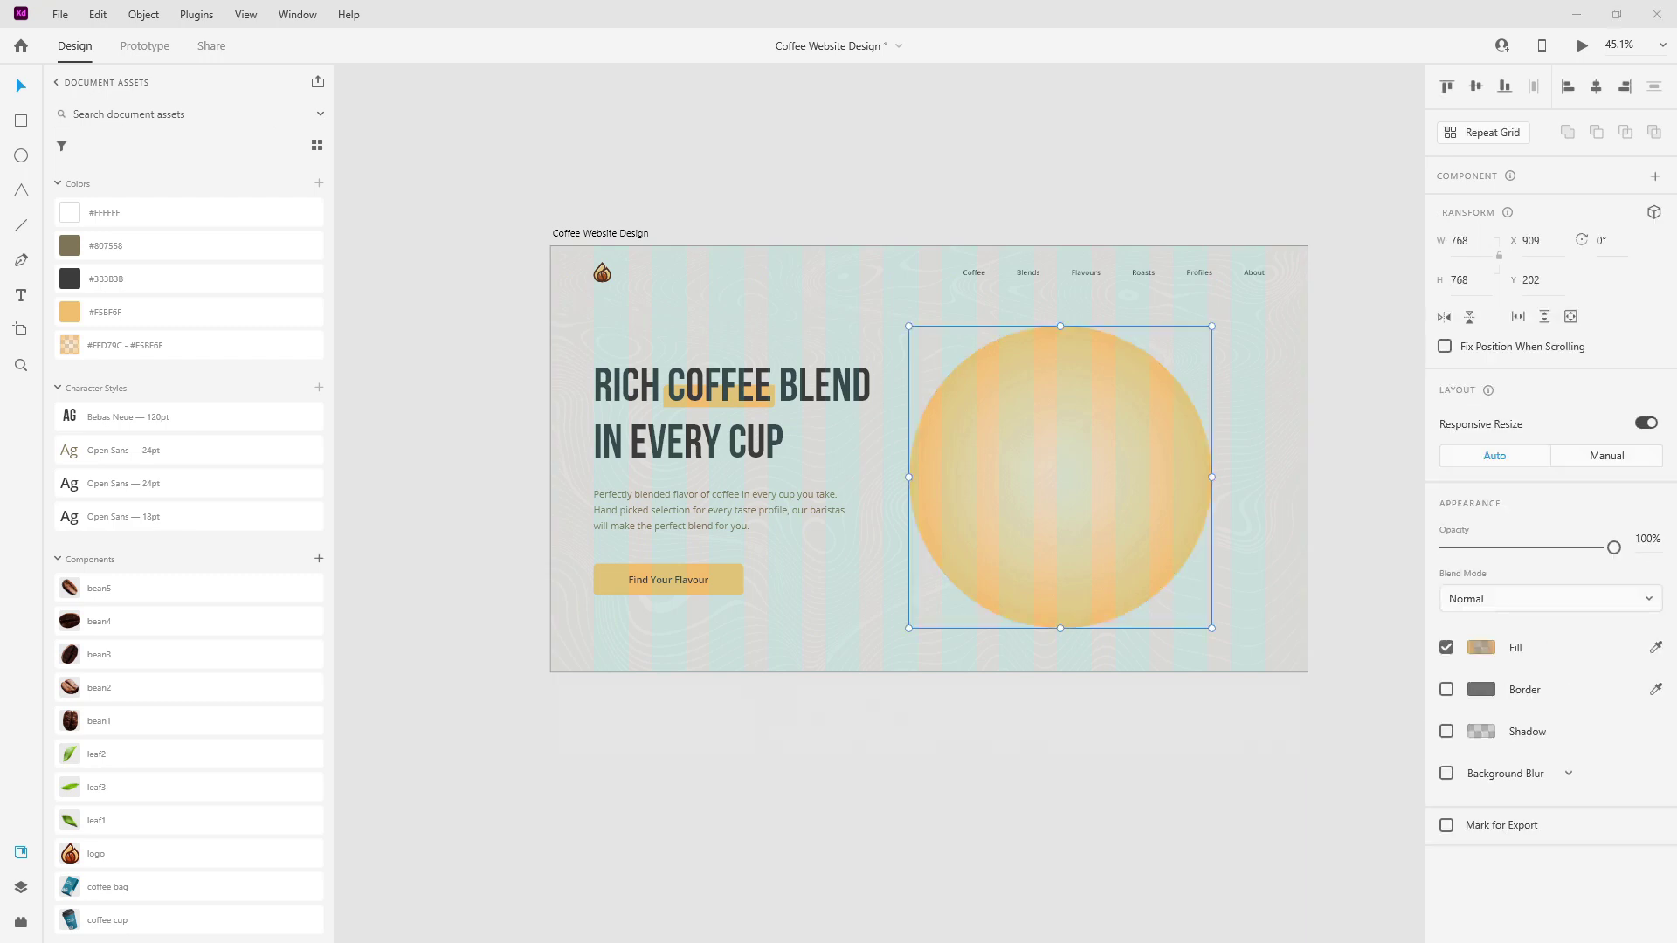
left_click_drag(1130, 422, 1167, 432)
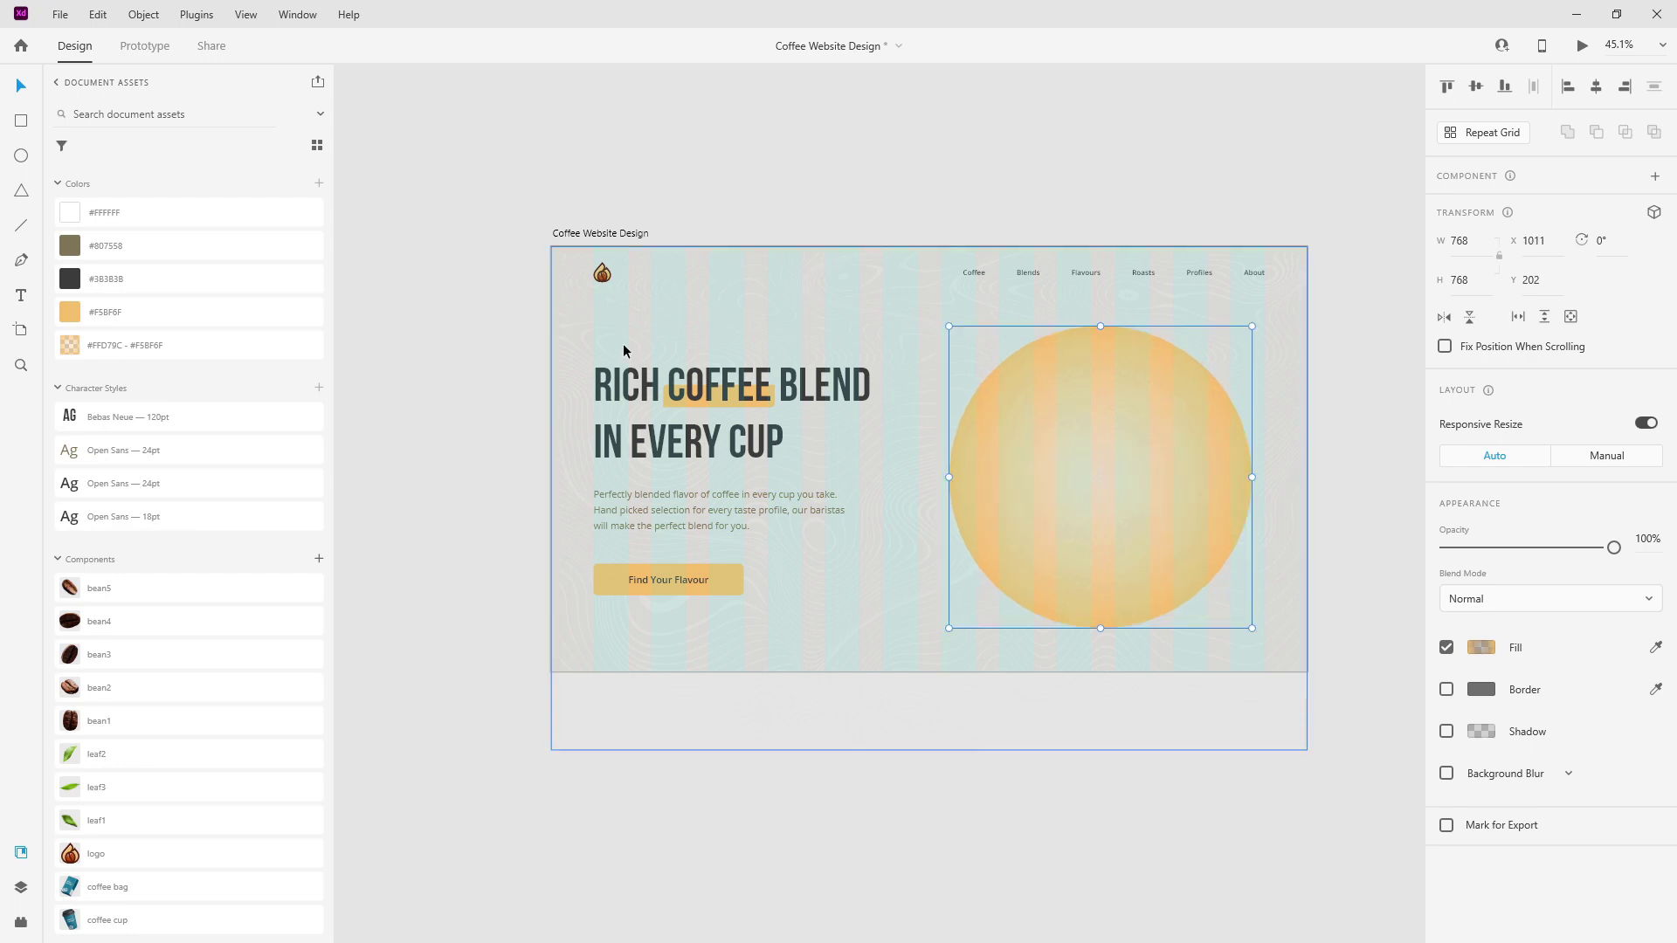
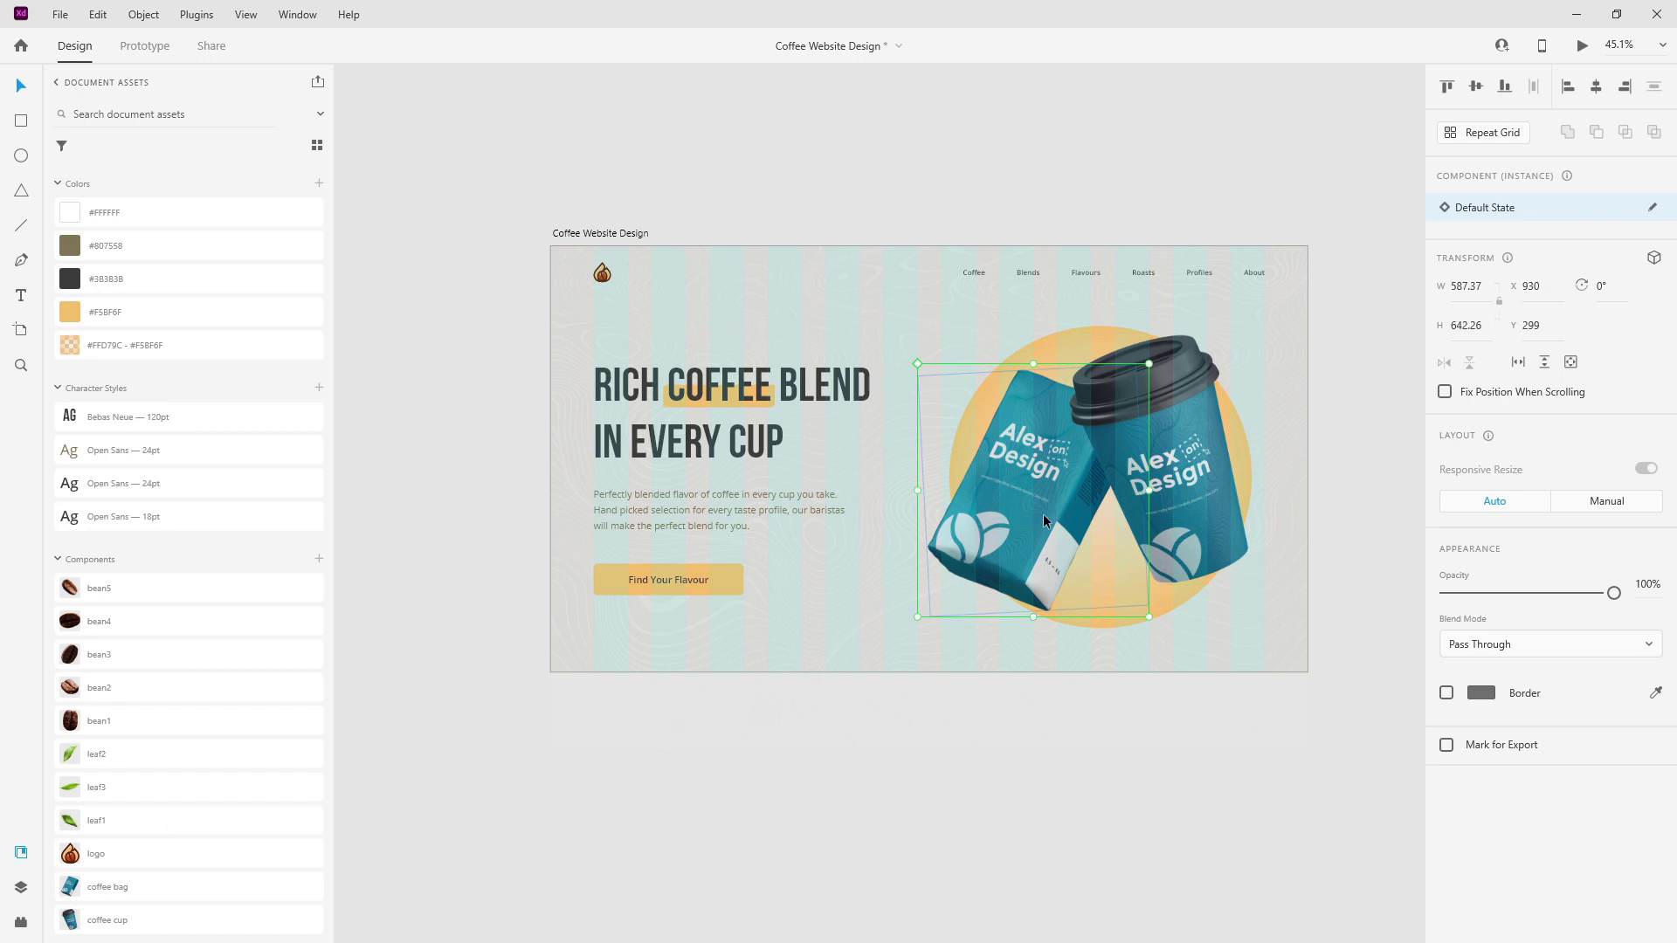
Rotate the coffee cup to -3° and undo the slight shift made after the rotation.
left_click(1192, 481)
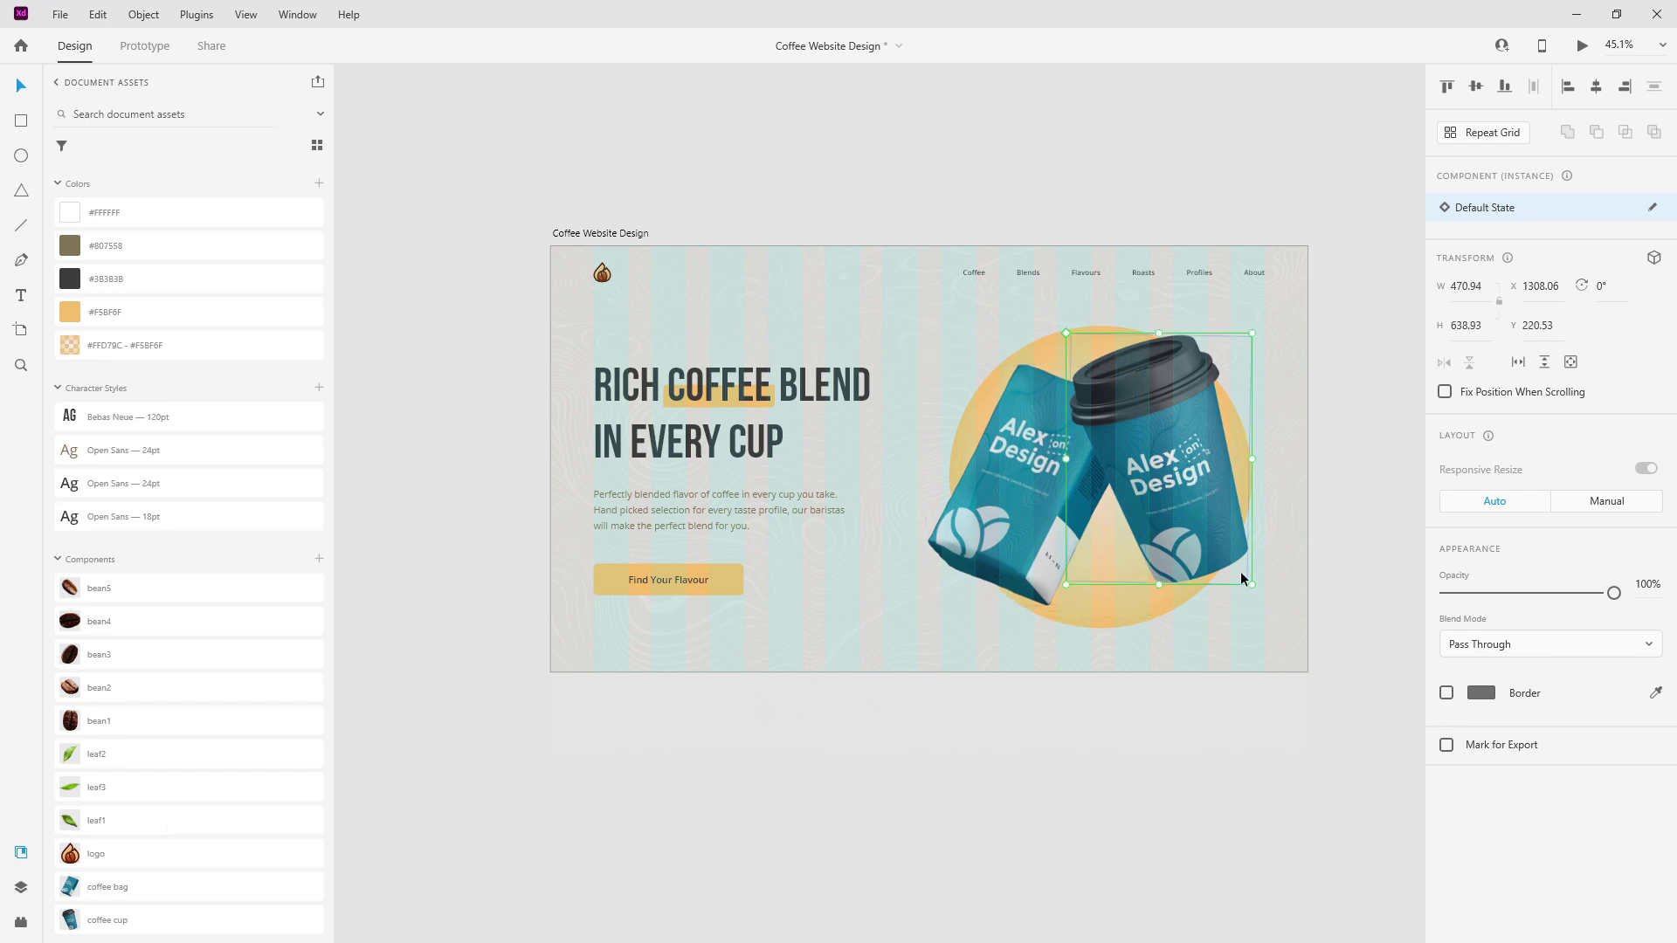
left_click_drag(1241, 577, 1247, 569)
left_click_drag(1193, 480, 1201, 481)
key("ctrl+z")
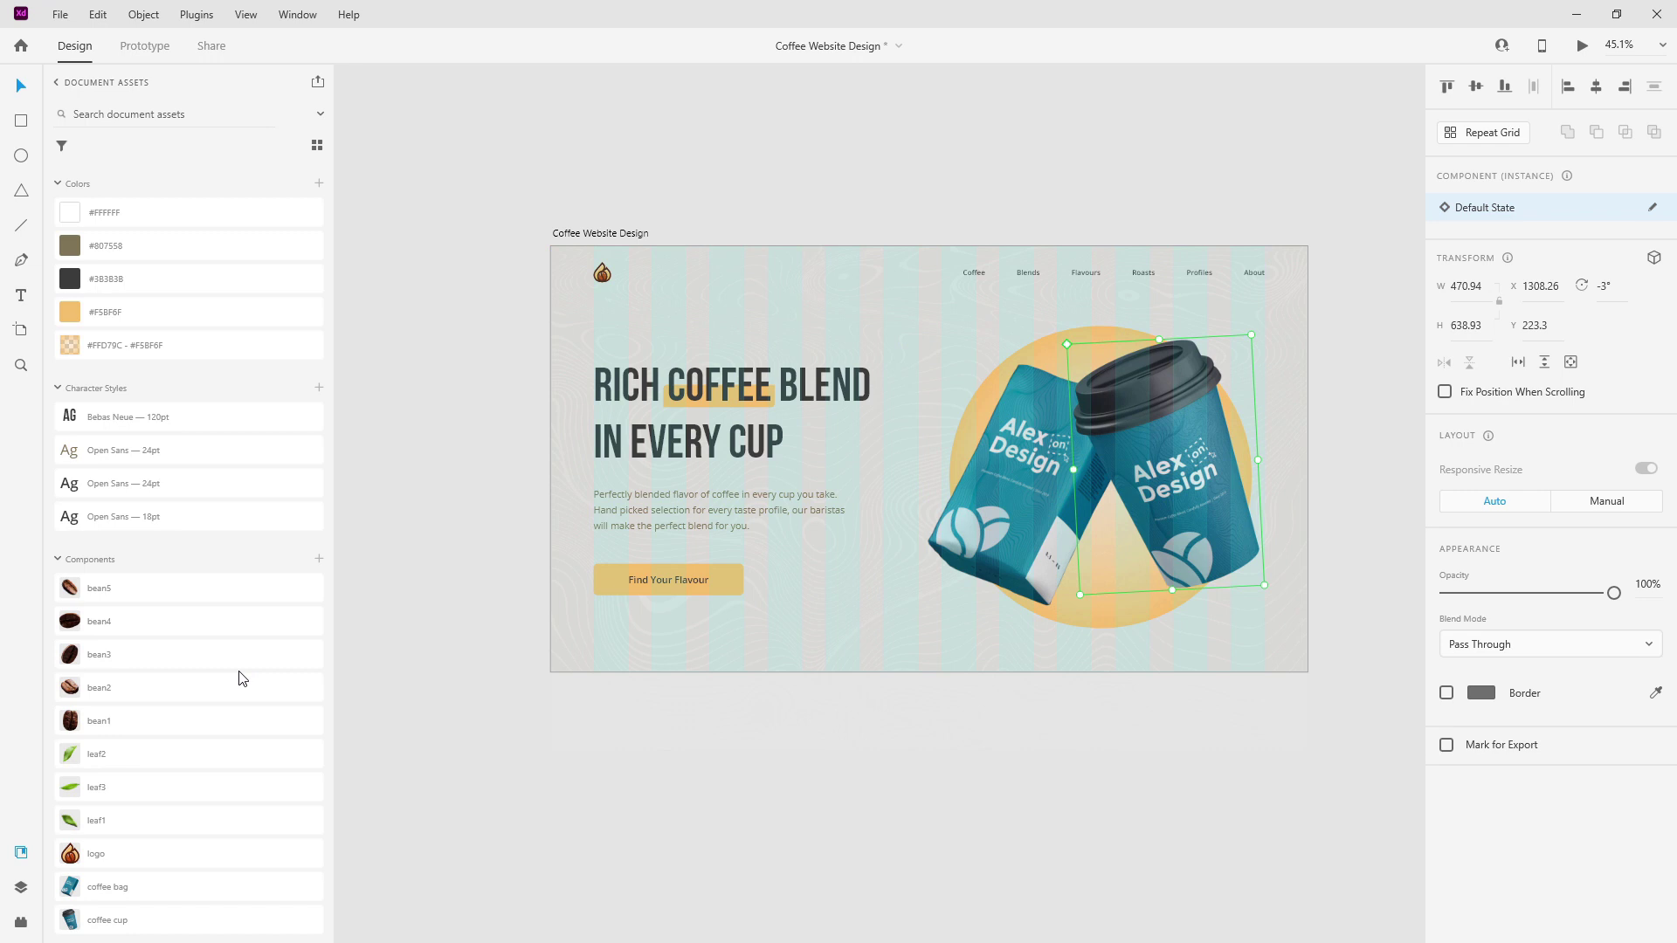
Place the leaf2, leaf3 and leaf1 components beside the coffee bag and move leaf1 below the cup at the circle's lower edge.
left_click_drag(123, 766, 911, 429)
left_click_drag(154, 789, 872, 501)
left_click_drag(180, 816, 900, 577)
scroll(1193, 482, "up", 3)
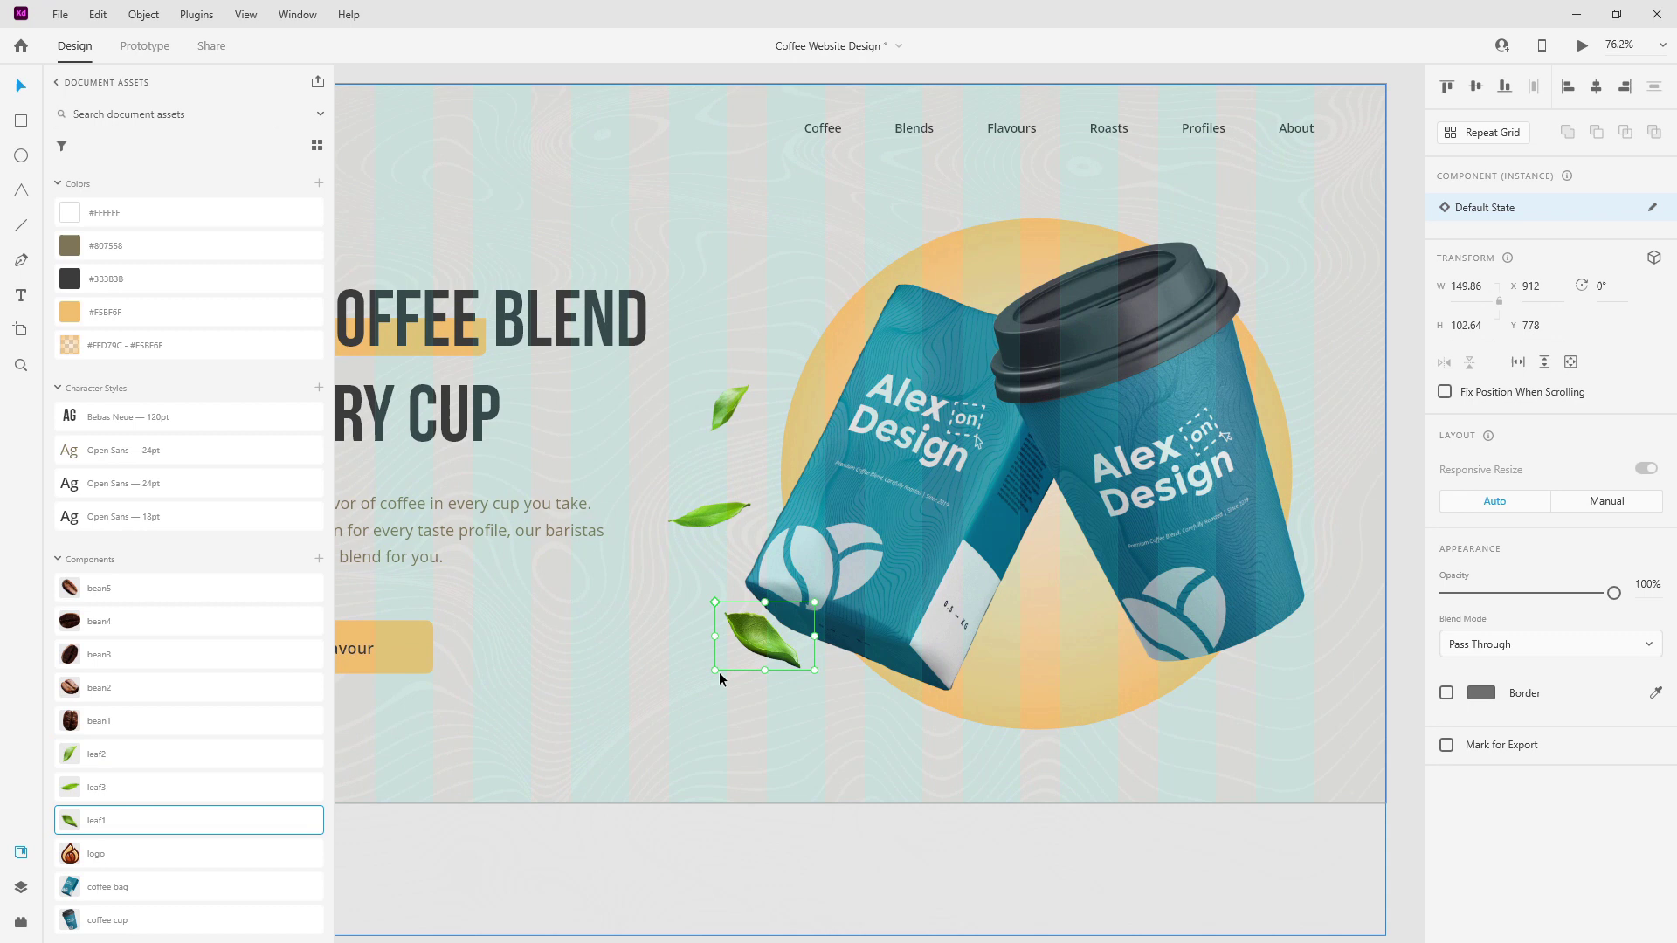
left_click_drag(758, 634, 1134, 701)
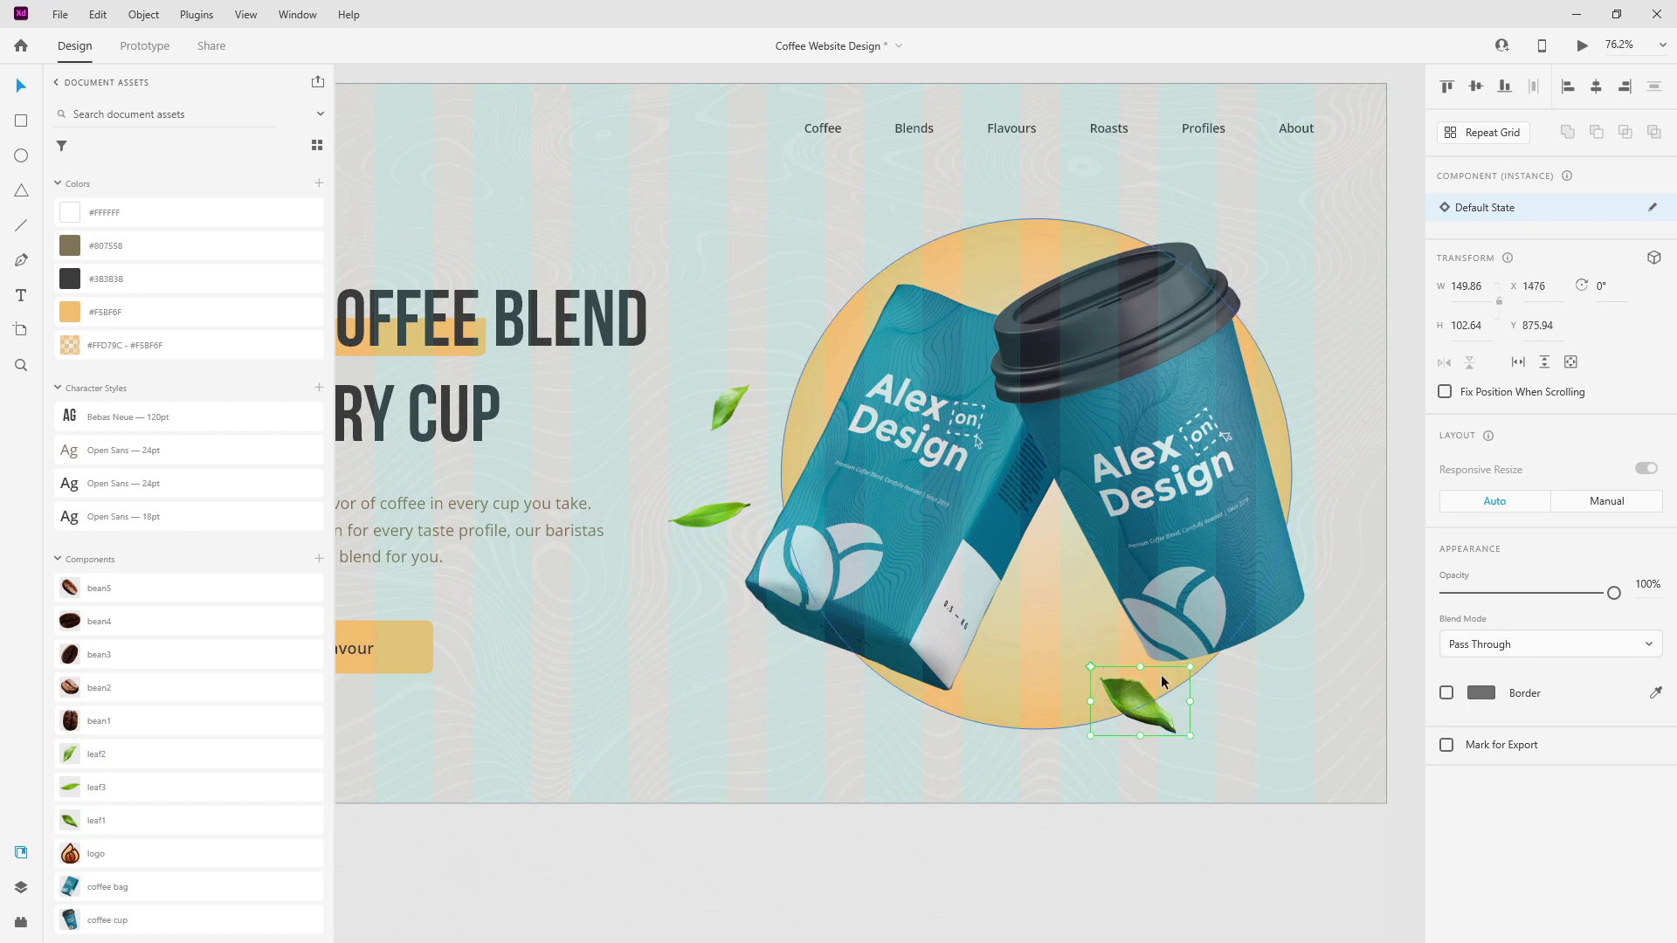
Hide the layout grid of the Coffee Website Design artboard.
key("ctrl+0")
left_click(617, 285)
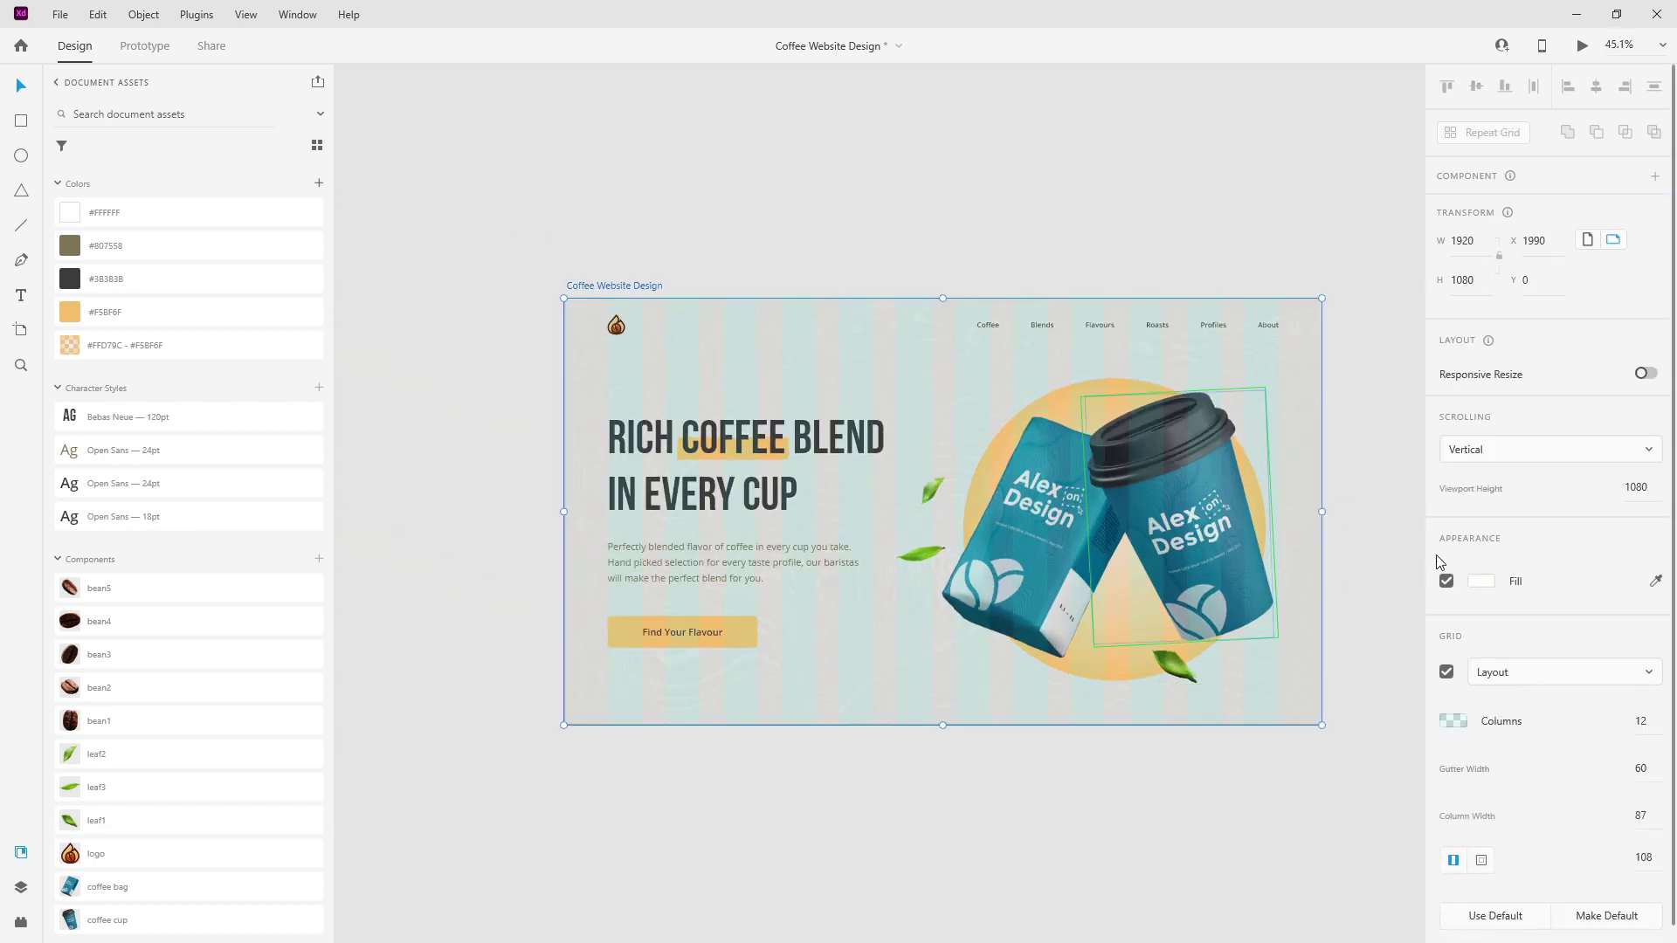
key("ctrl+shift+apostrophe")
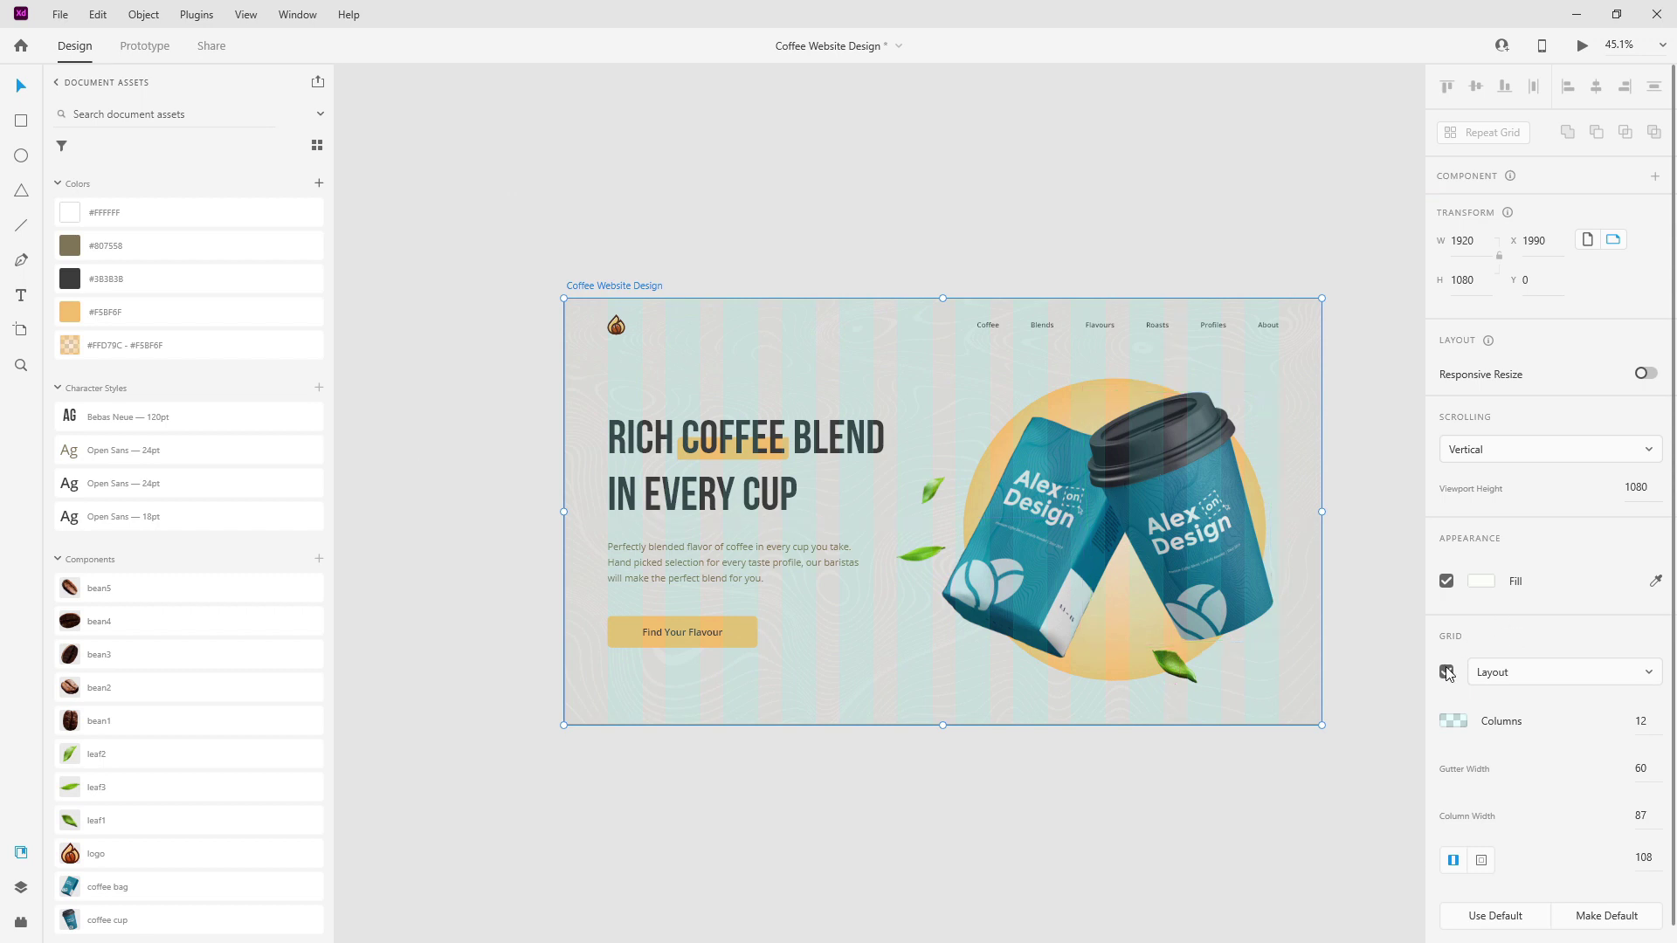
Arrange the leaves around the circle: leaf1 at -6° below the cup, leaf3 at 6° under the bag, leaf2 at 1° on the circle's top edge.
scroll(1204, 509, "up", 3)
mouse_move(1168, 773)
left_mouse_down()
mouse_move(1135, 778)
mouse_move(1153, 793)
left_mouse_up()
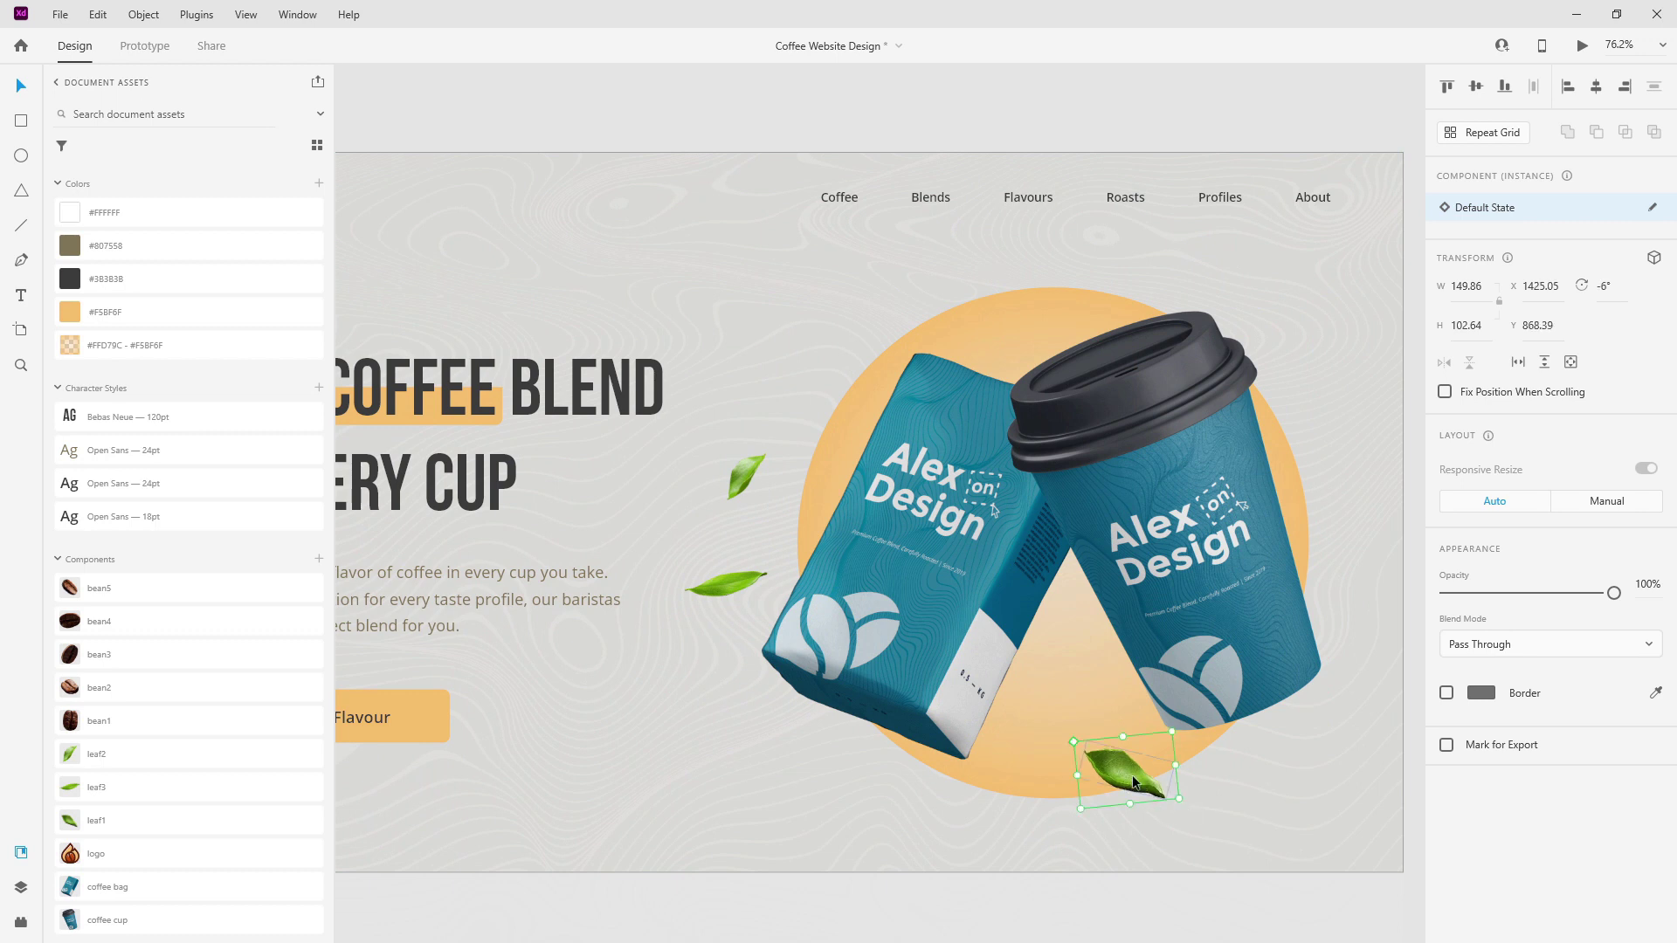
left_click(727, 585)
left_click_drag(730, 586, 839, 719)
left_click_drag(745, 476, 1066, 263)
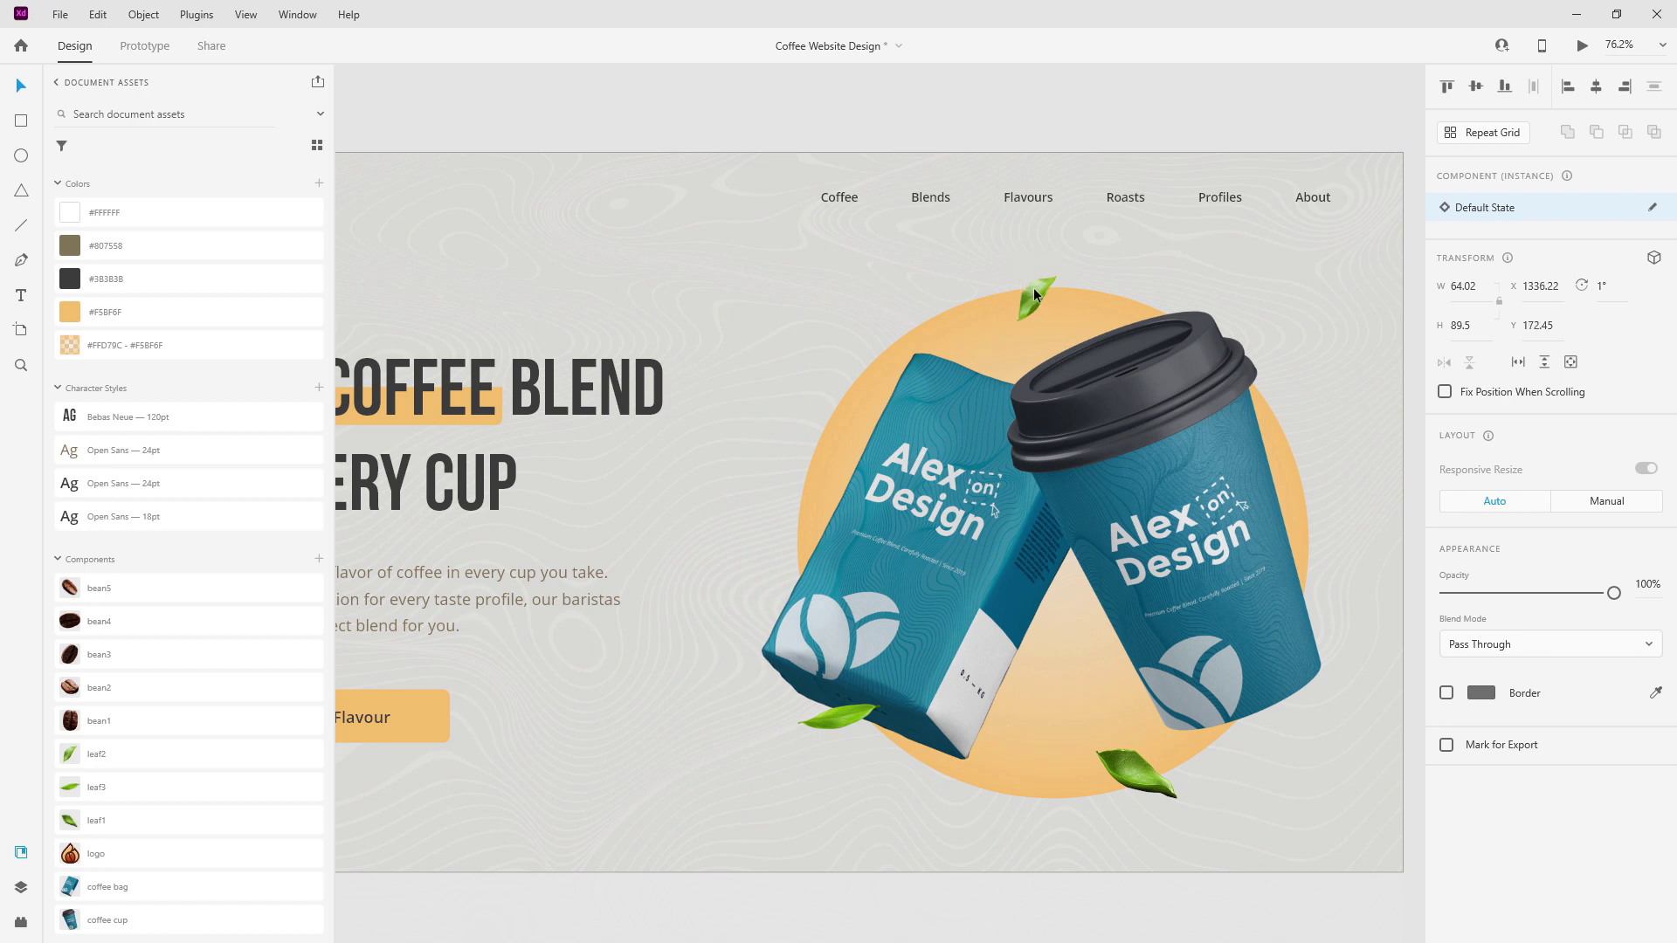
left_click_drag(835, 719, 822, 716)
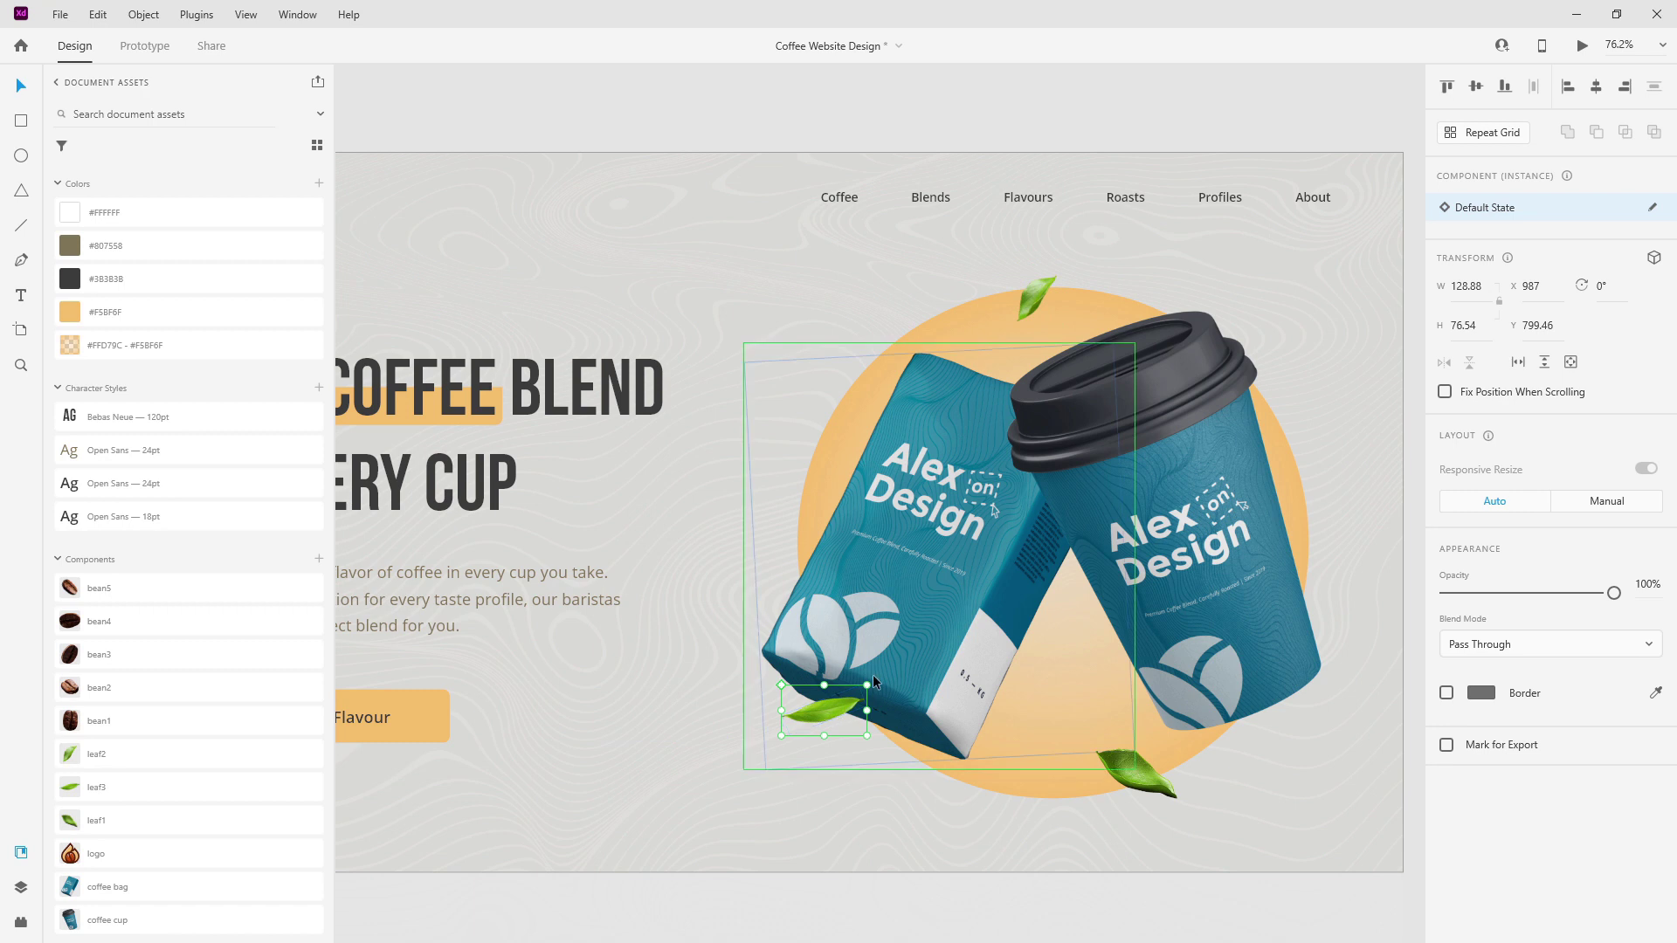
left_click_drag(870, 697, 876, 690)
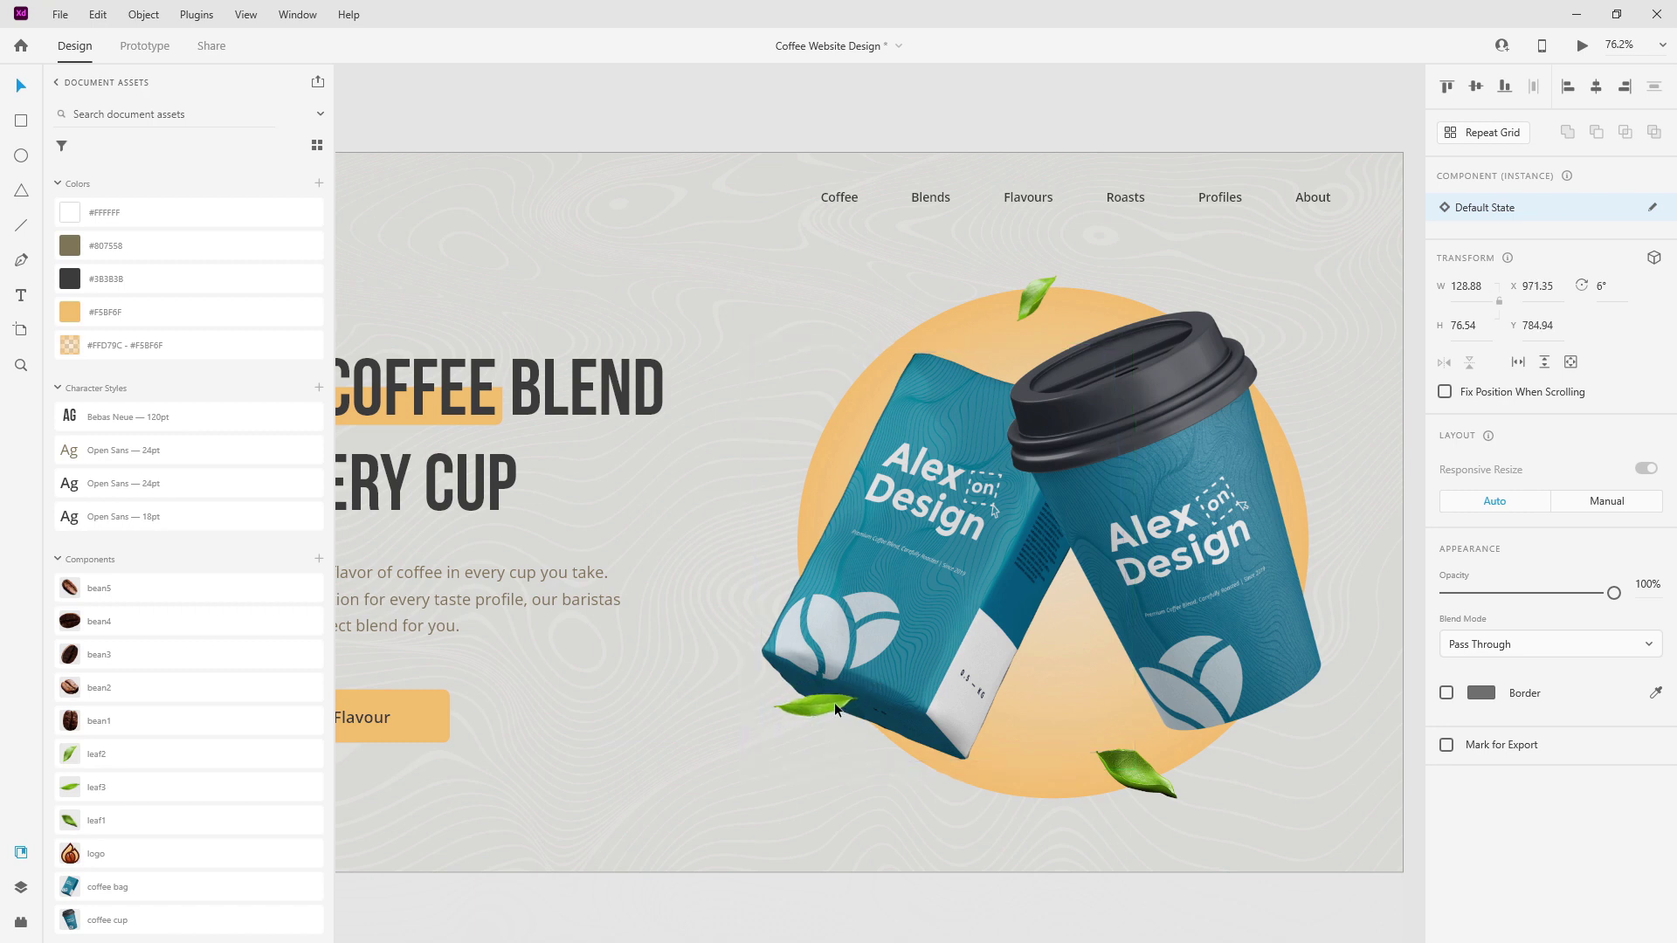
Rename the Ellipse 2 layer as circle.
left_click(915, 658)
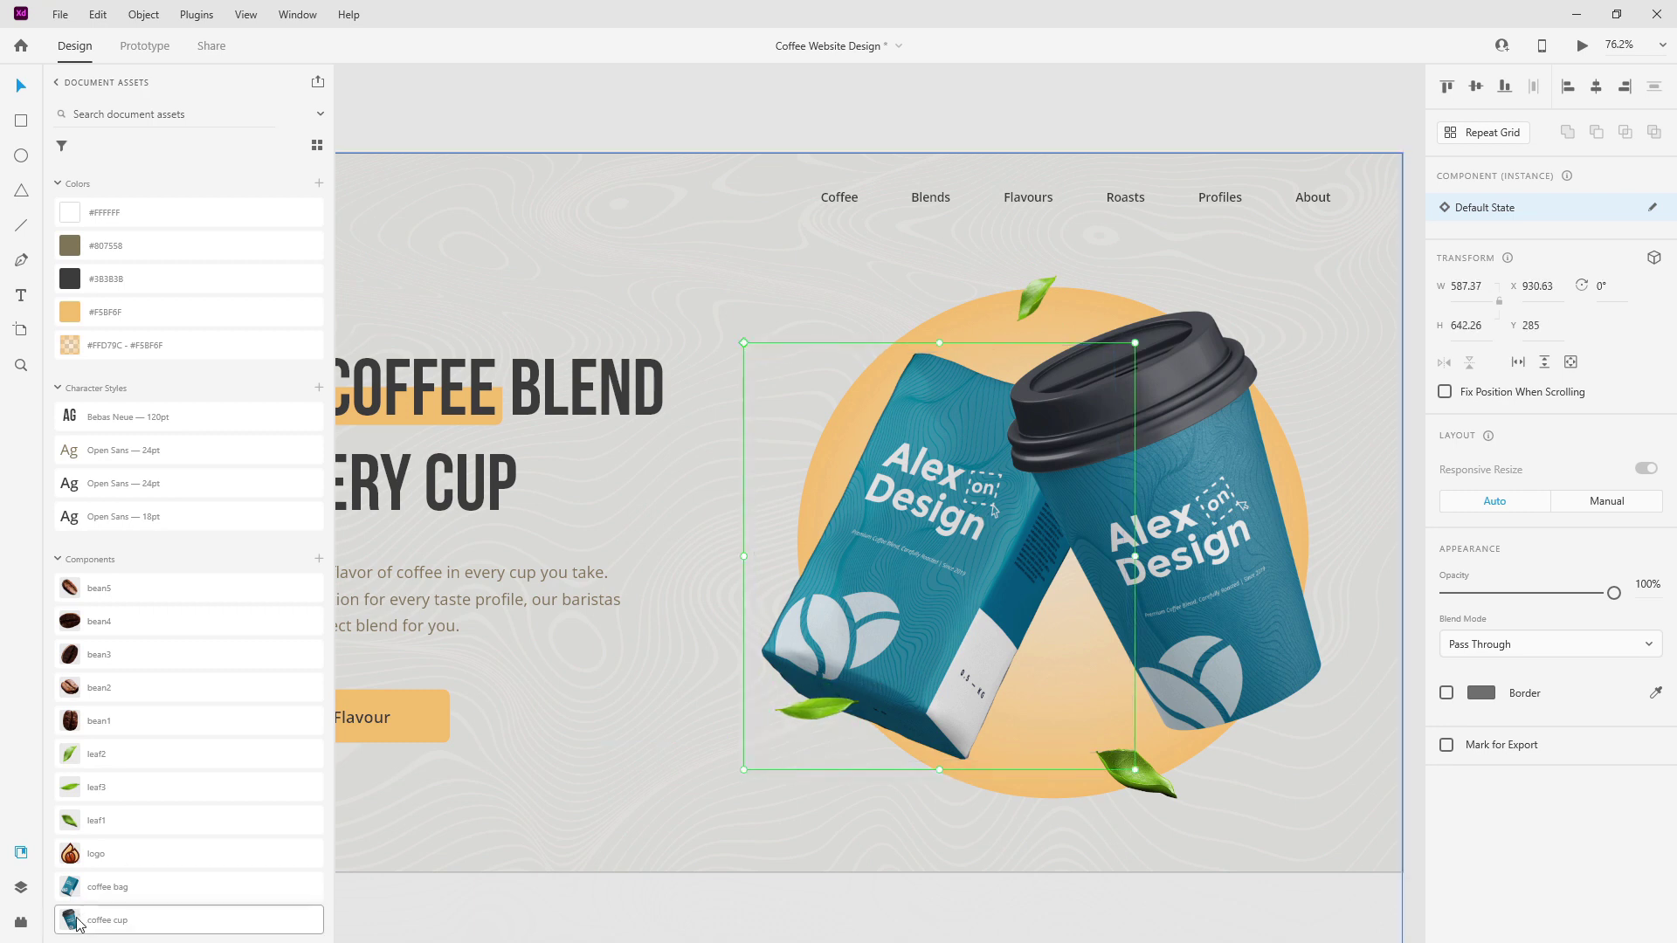
left_click(21, 887)
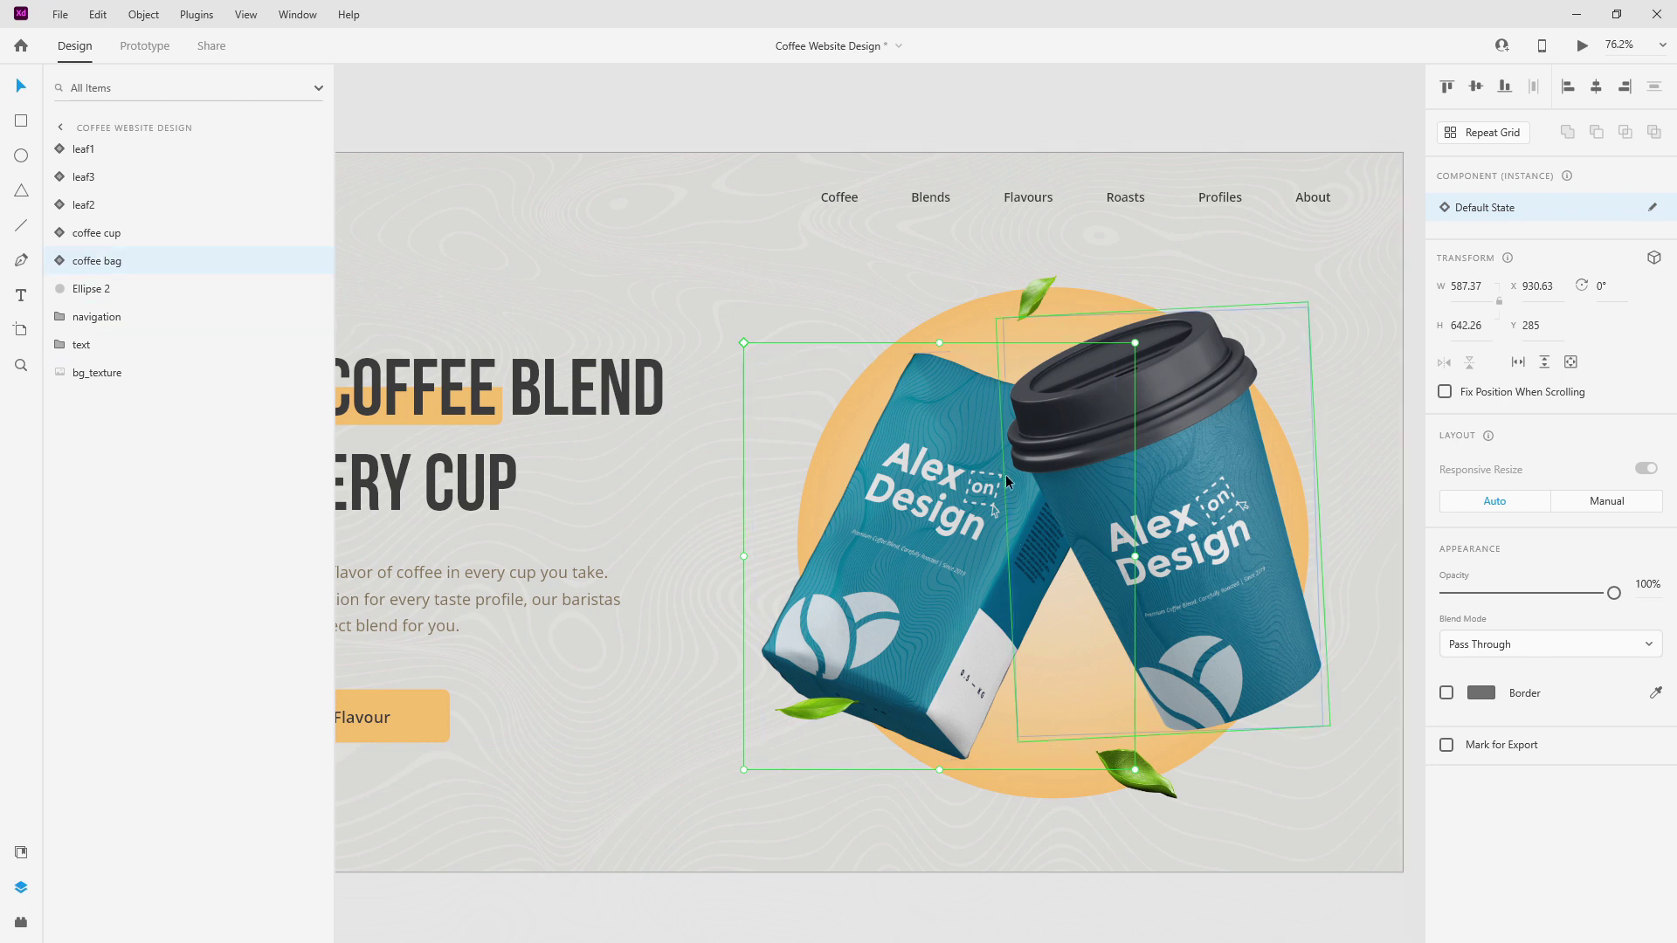
left_click(1246, 505, "shift")
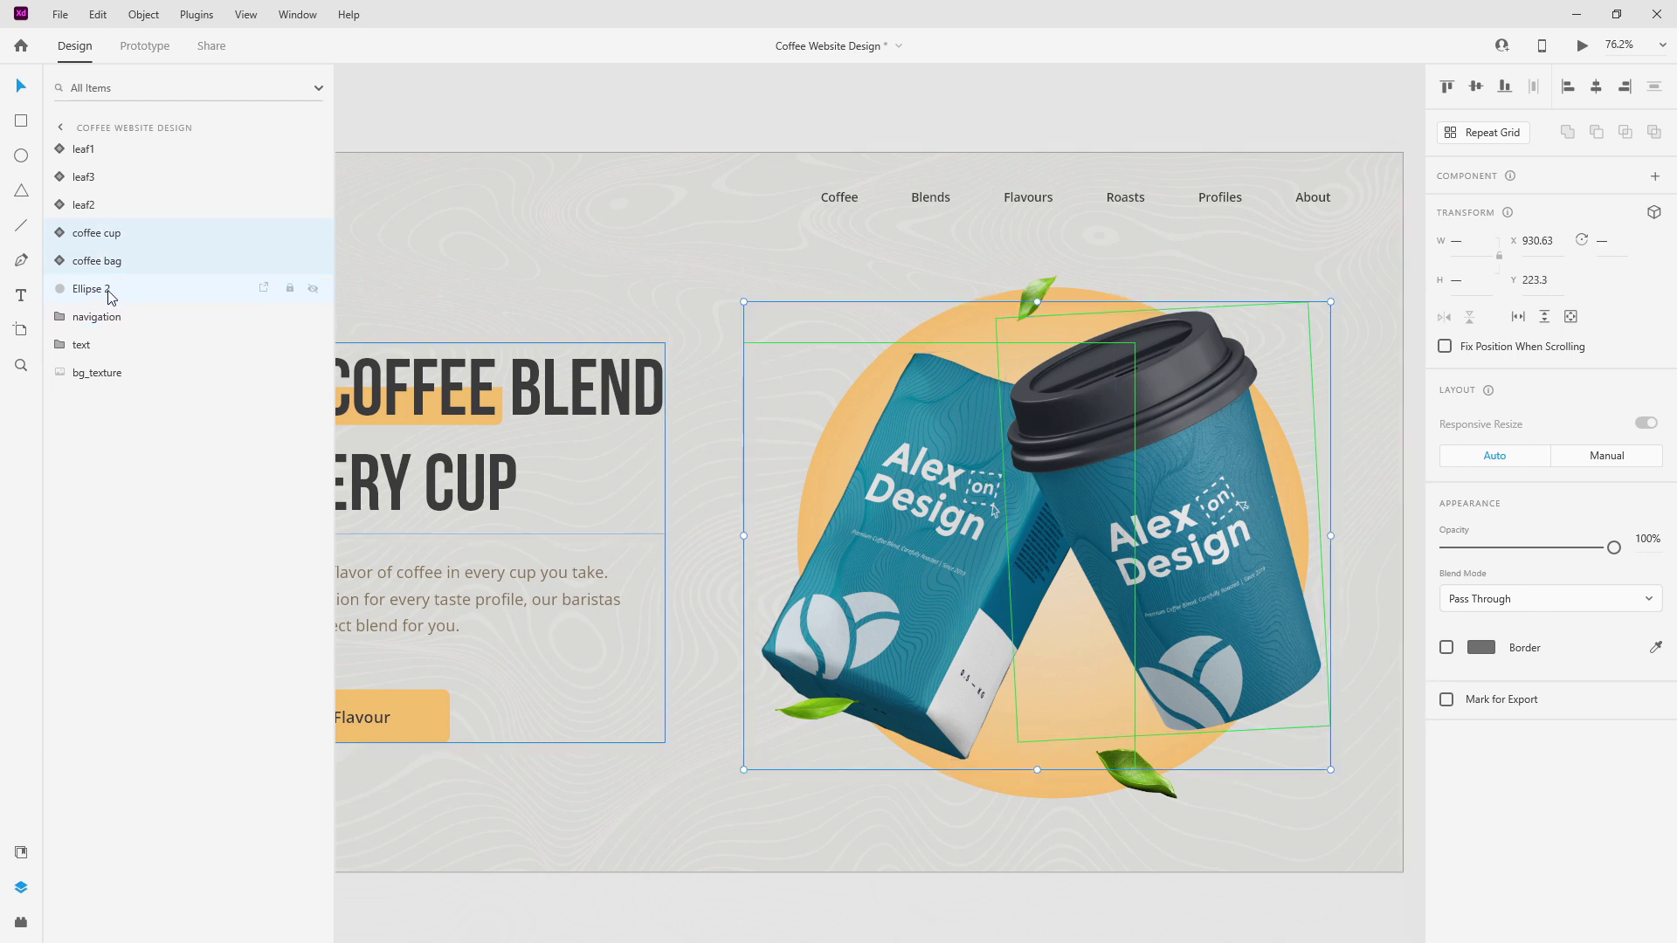
left_click(109, 292)
double_click(93, 293)
type("circle")
key("Return")
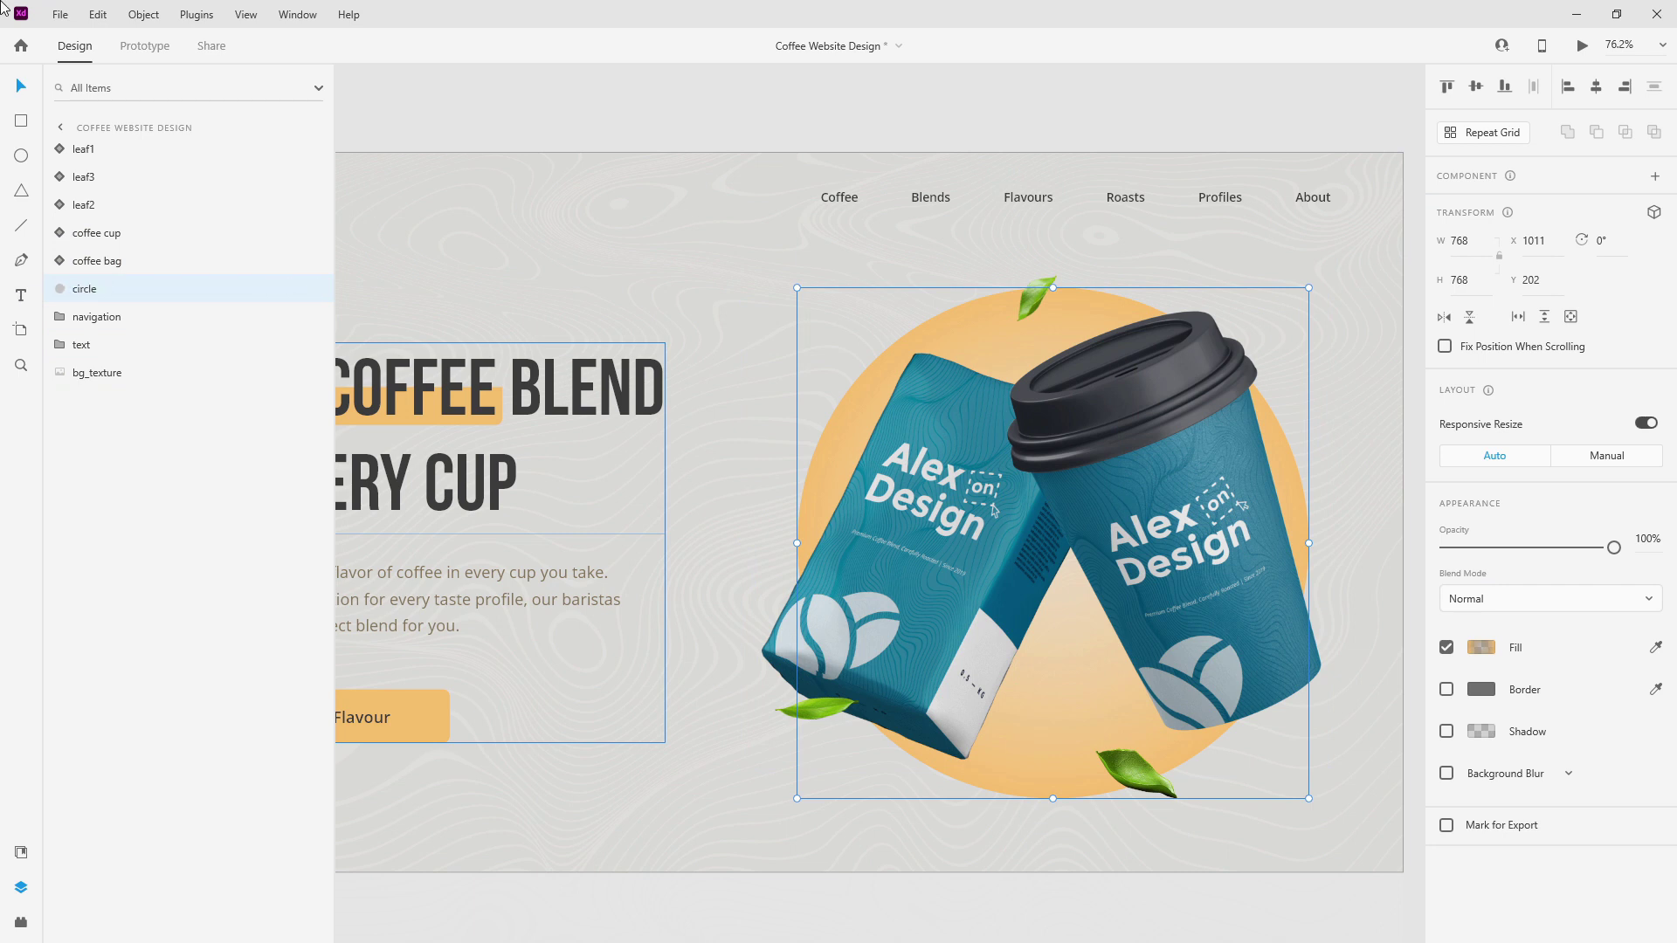
Group the coffee cup, coffee bag and circle layers and name the group elements.
left_click(94, 234, "shift")
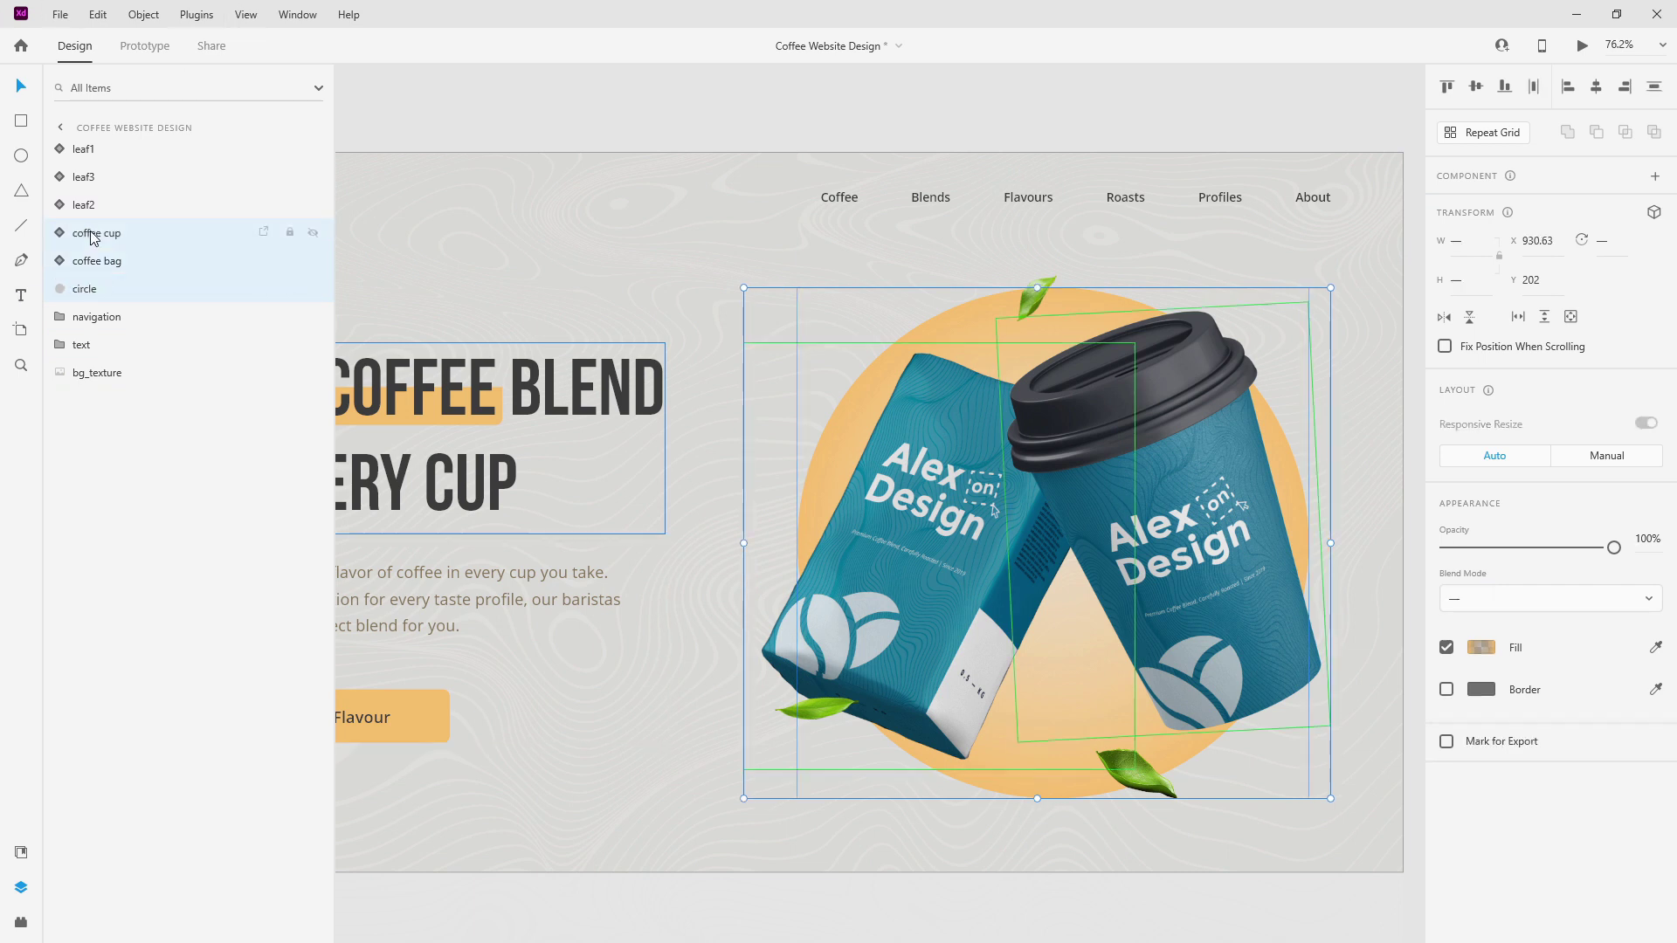
key("ctrl+g")
double_click(94, 234)
type("e")
key("Return")
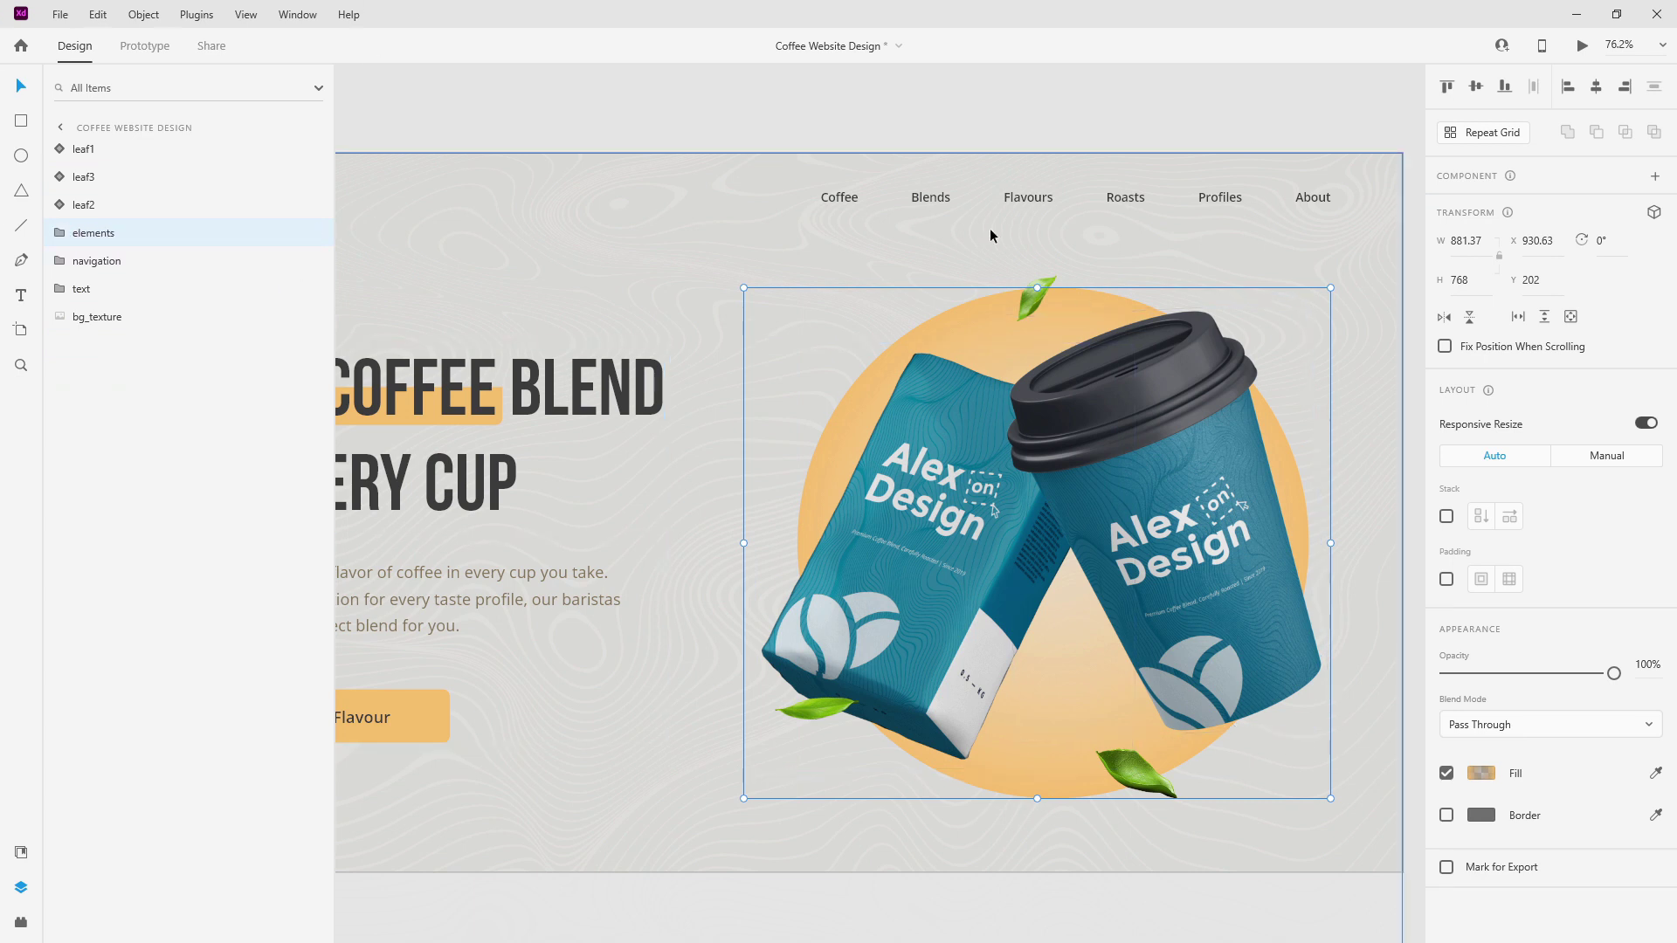
Place the components bean1 to bean5 together in a row at the artboard's upper edge above the navigation.
left_click(24, 849)
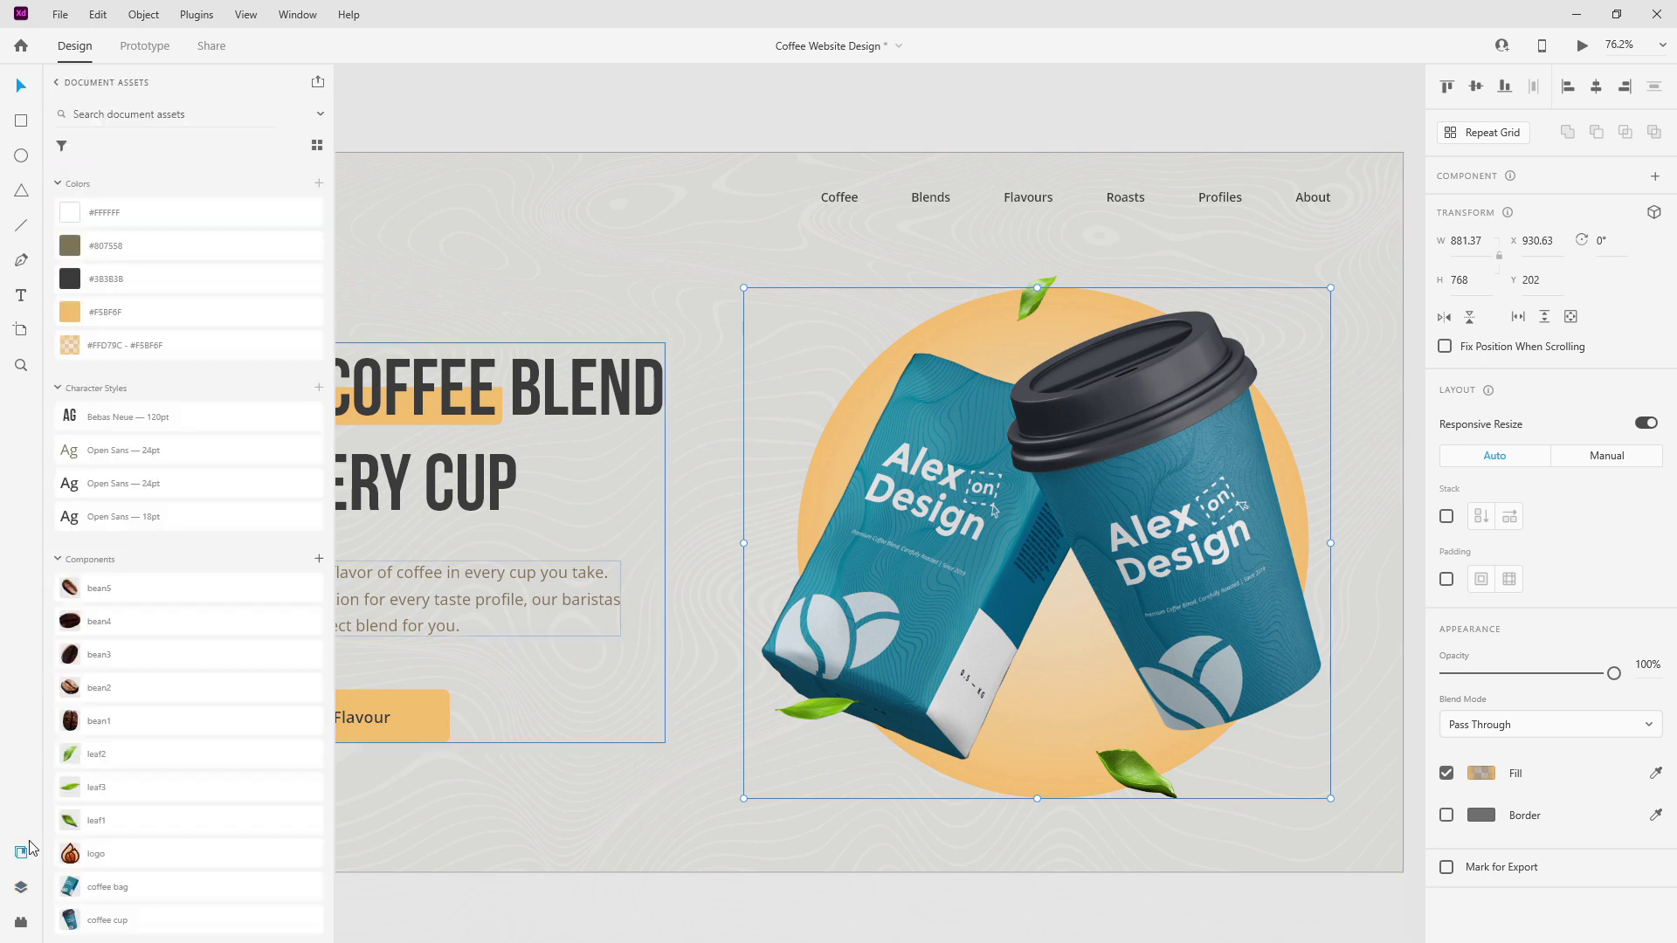
scroll(569, 612, "down", 1)
left_click(152, 597)
left_click(131, 720, "shift")
left_click_drag(720, 278, 853, 102)
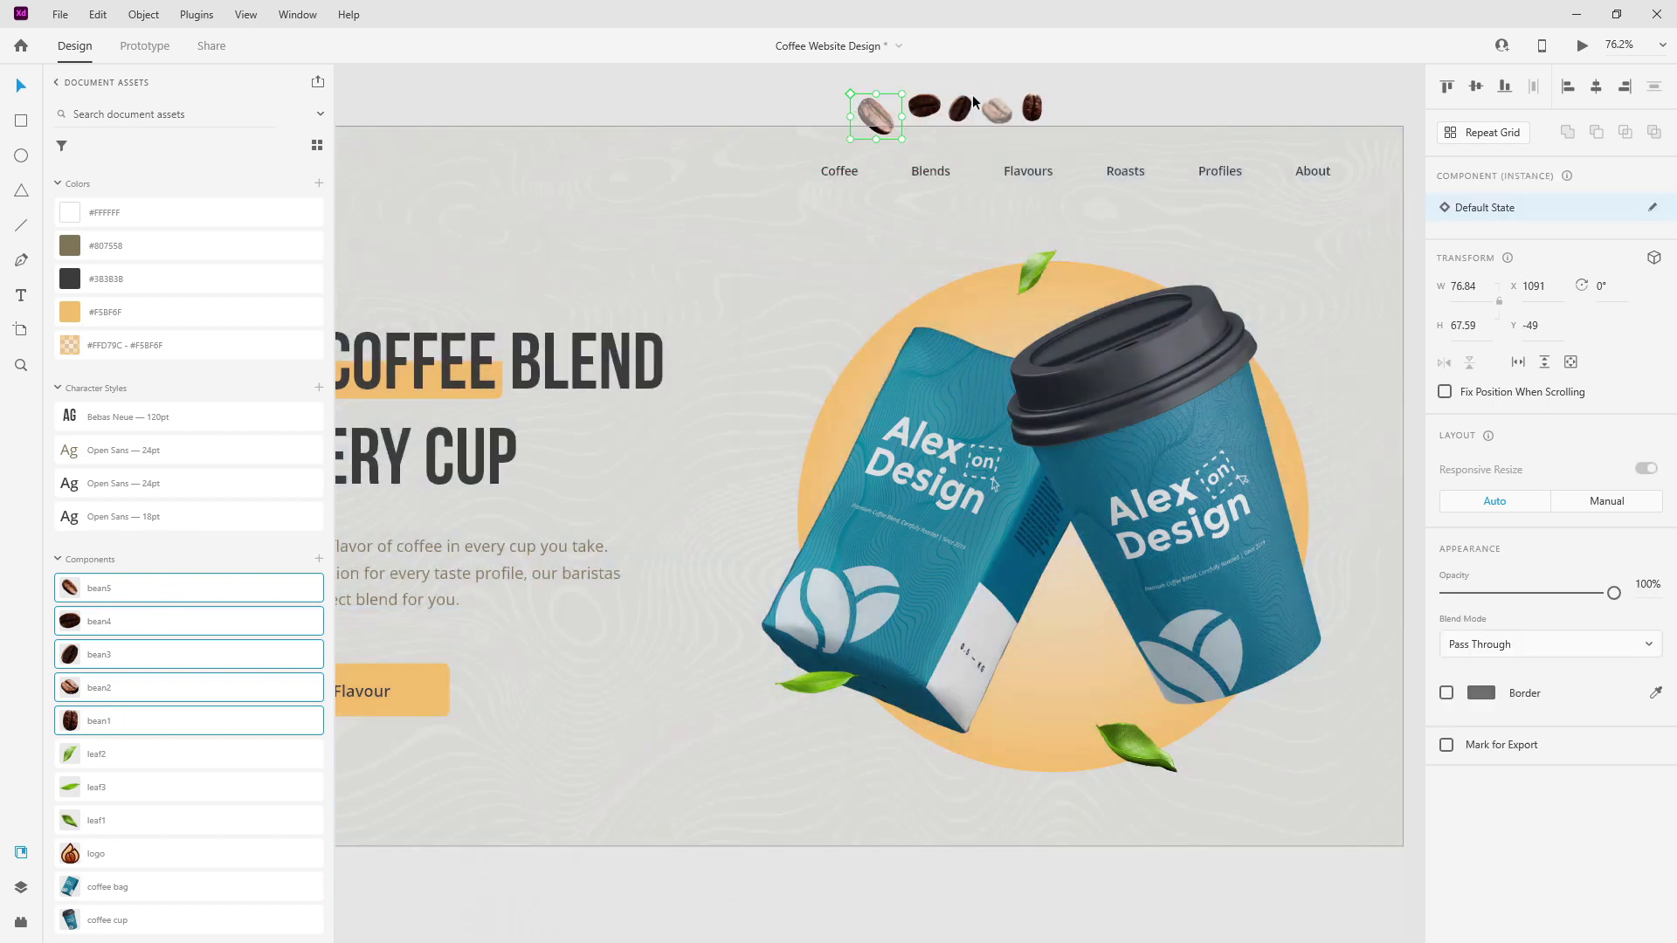
Move all five beans together into the empty area of the artboard below the hero text and coffee bag.
left_click(924, 106, "shift")
left_click(960, 108, "shift")
left_click(998, 111, "shift")
left_click(1032, 108, "shift")
left_click_drag(1032, 108, 790, 783)
left_click(898, 851)
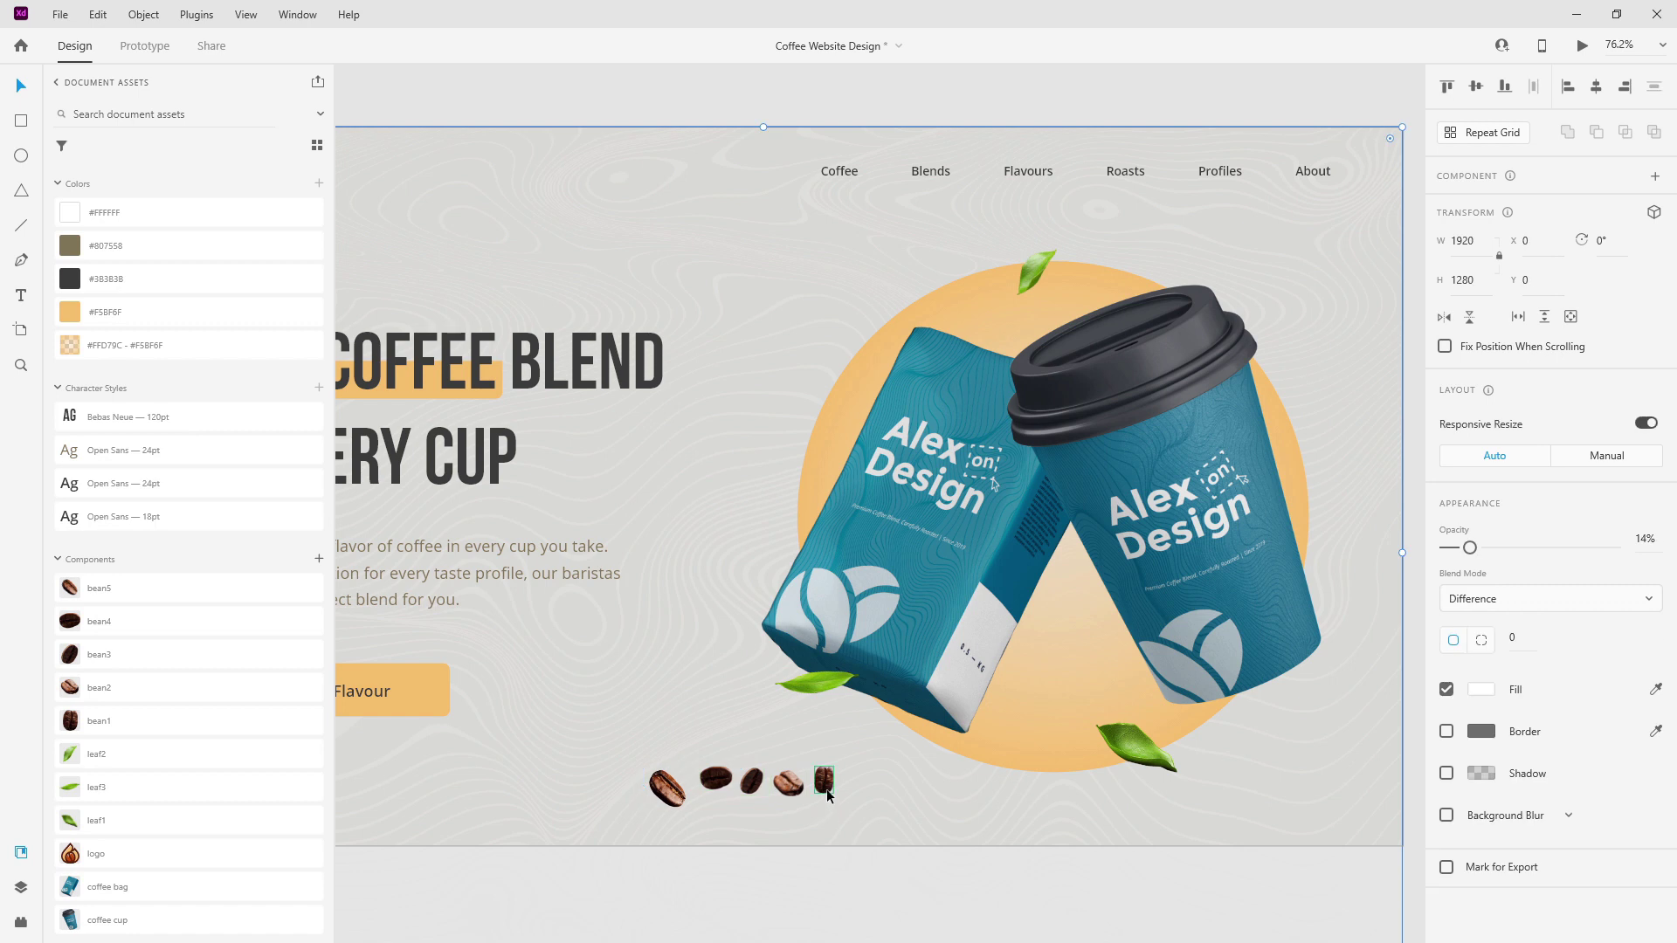
Place bean1 at the circle's top beside leaf2, rotated -9°, bean2 between bag and cup, and bean3 at X 1752, Y 463.
left_click_drag(826, 789, 1098, 265)
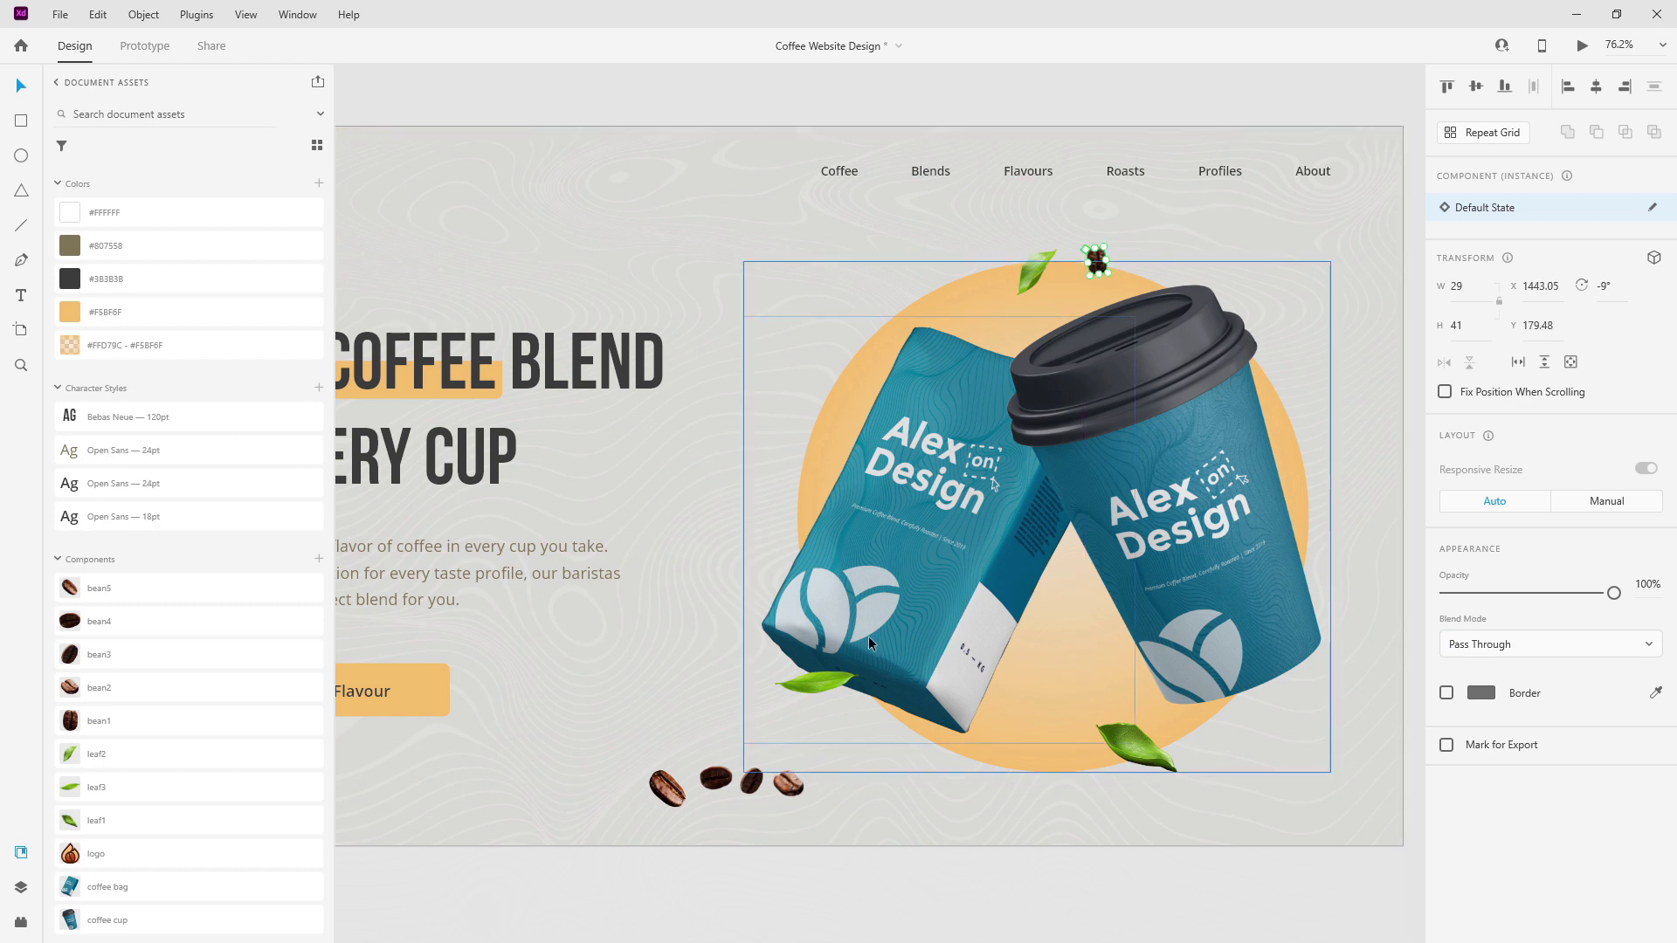
left_click_drag(793, 785, 1071, 637)
left_click_drag(751, 781, 1305, 453)
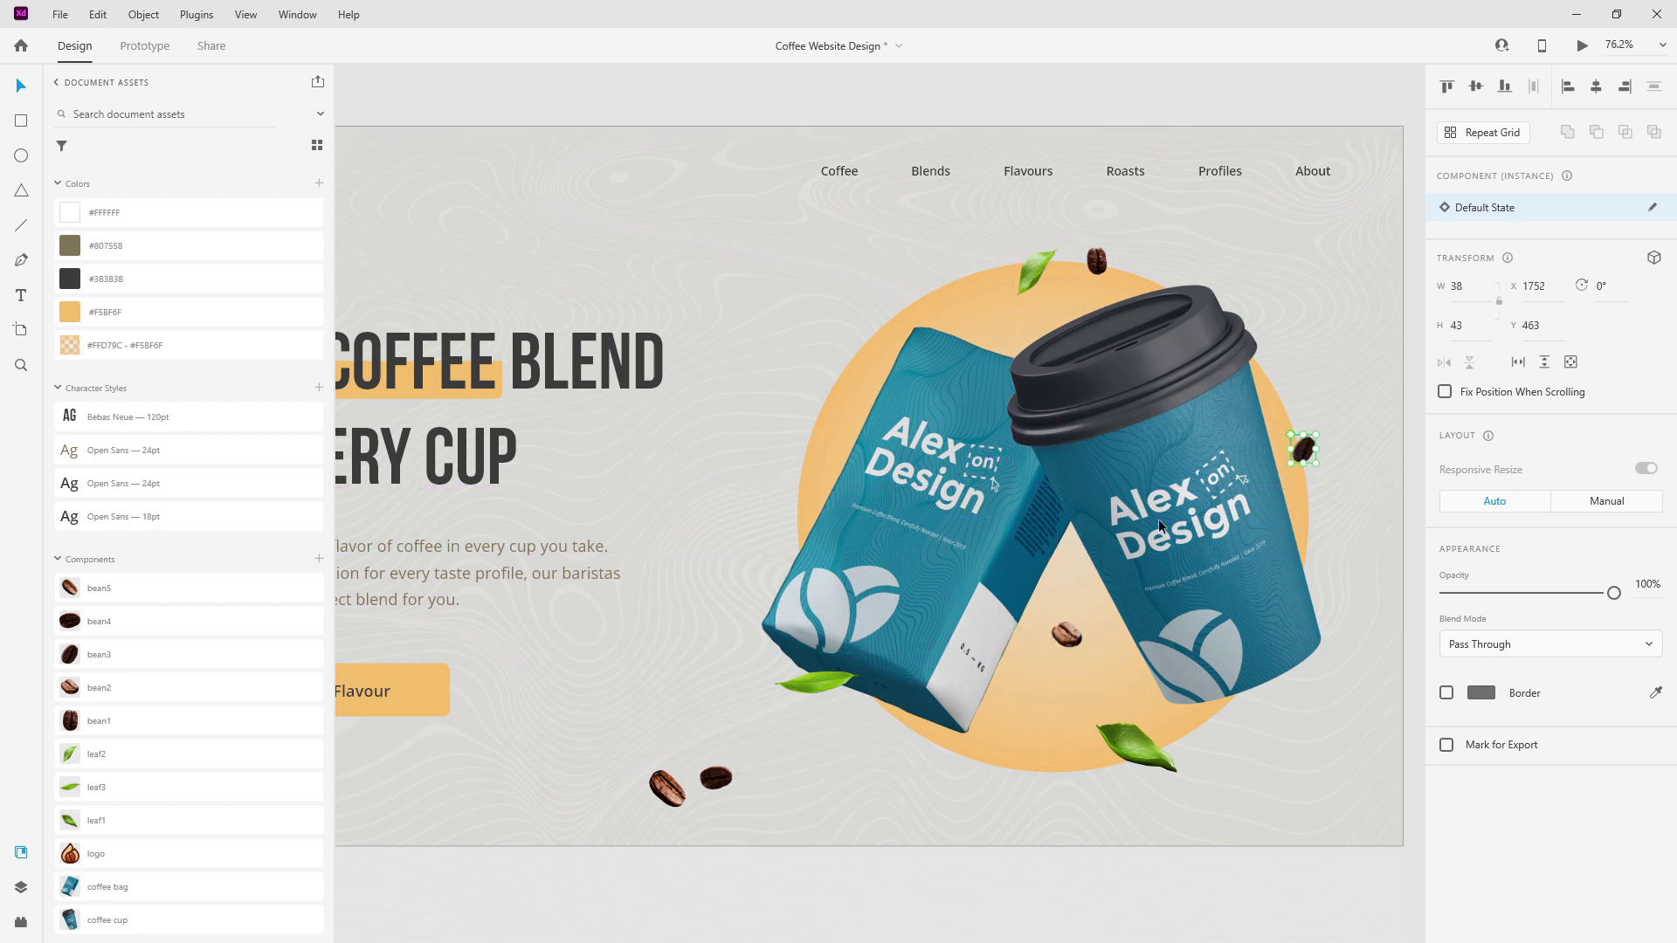
Move bean4 to X 1041, Y 372 beside the coffee bag and bean5 to the circle's lower edge next to leaf1.
left_click(714, 779)
left_click_drag(714, 778, 832, 389)
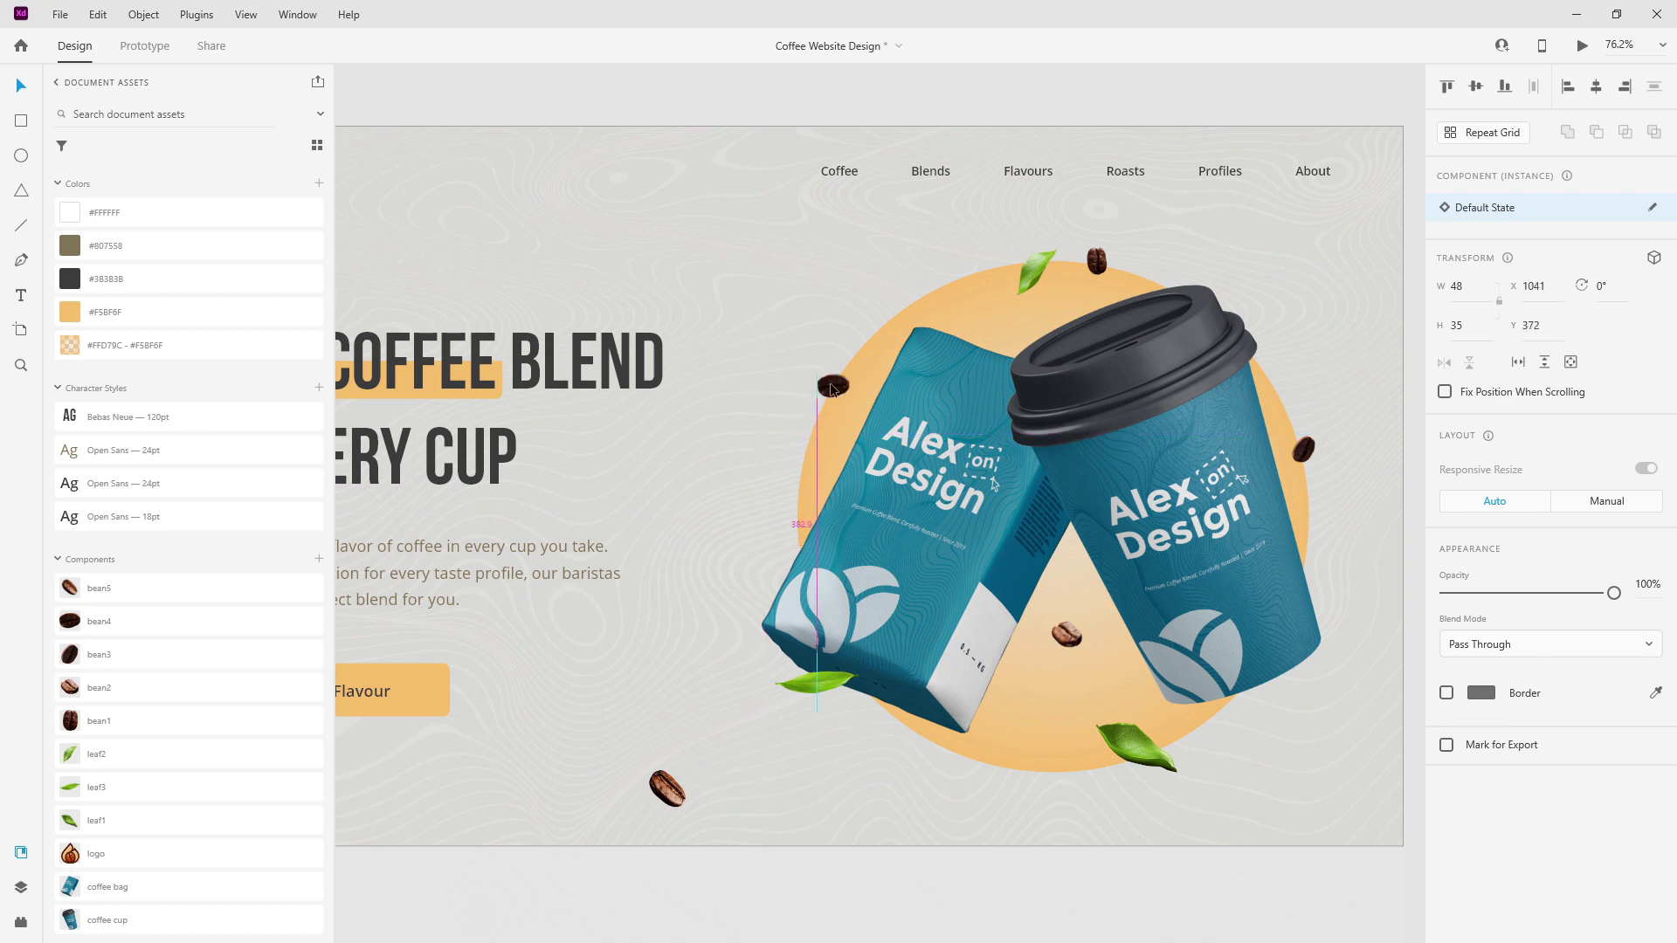
left_click(669, 790)
left_click_drag(669, 790, 1129, 755)
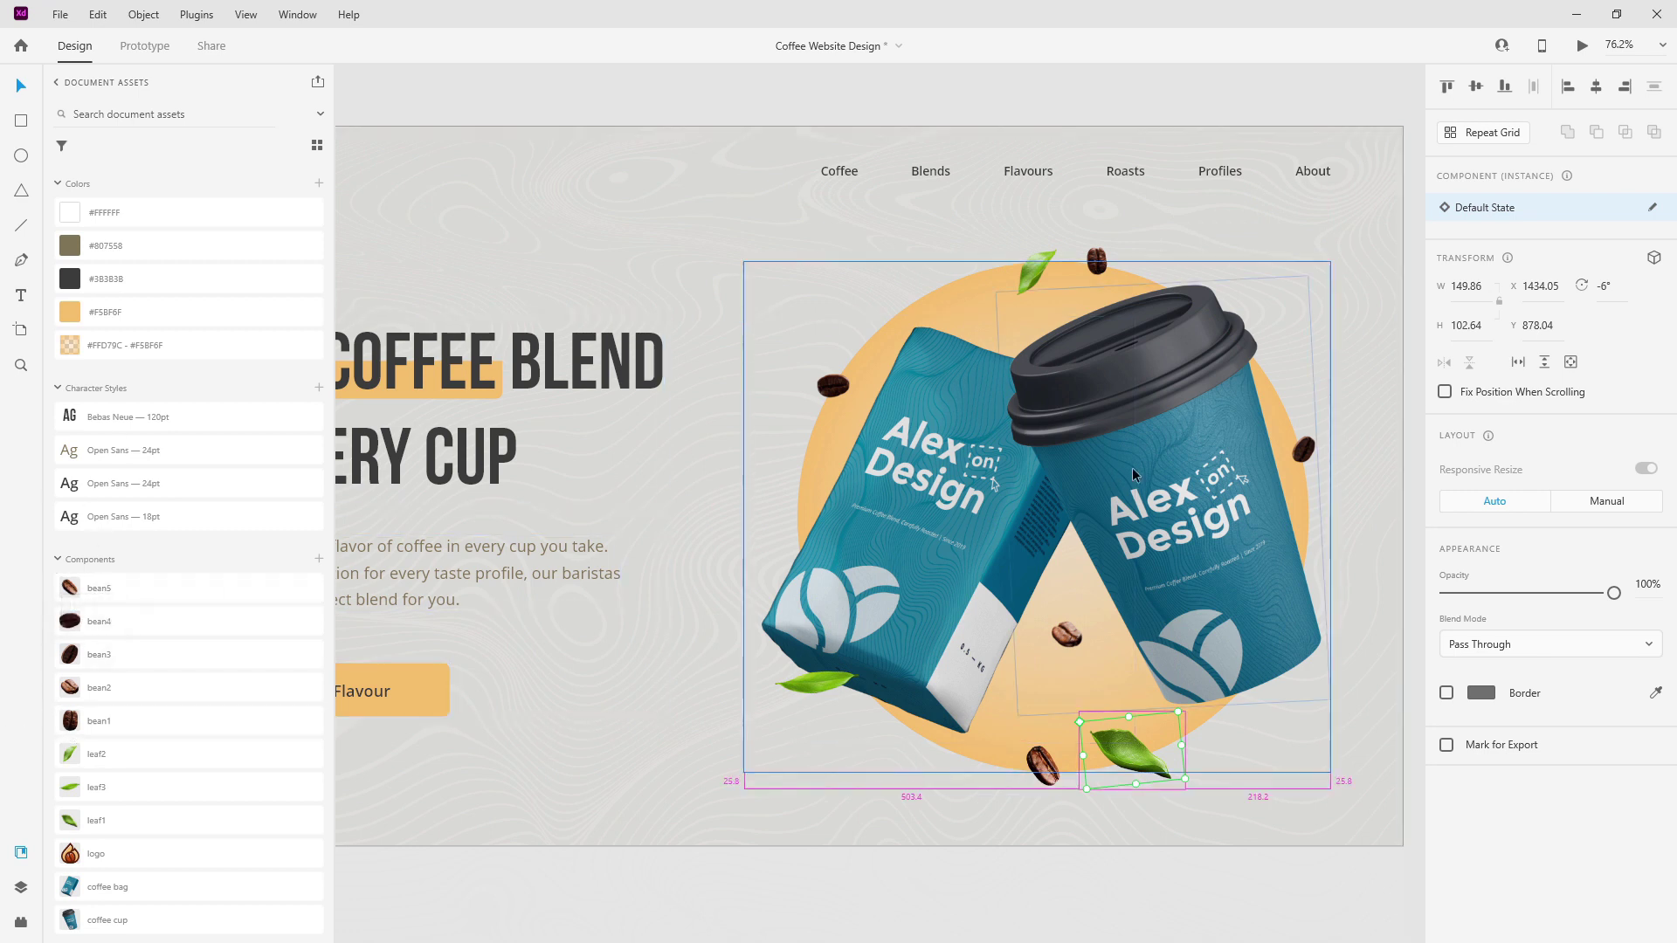
Group all the bean and leaf layers and name the group coffee and leafs.
key("ctrl+0")
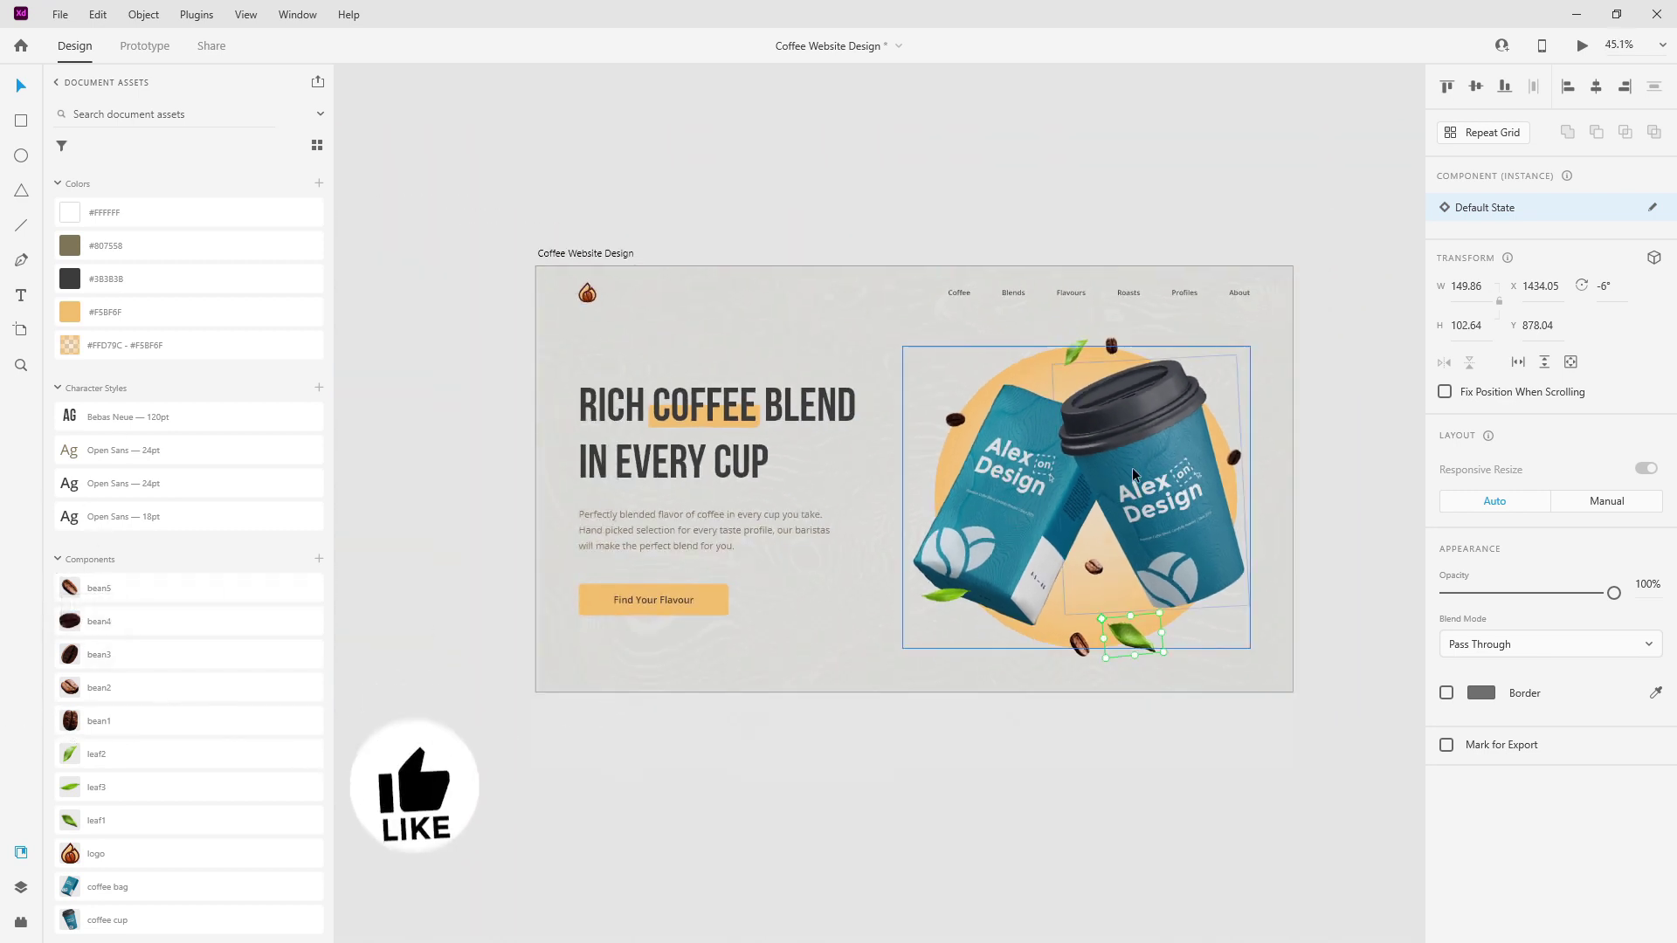
left_click(20, 889)
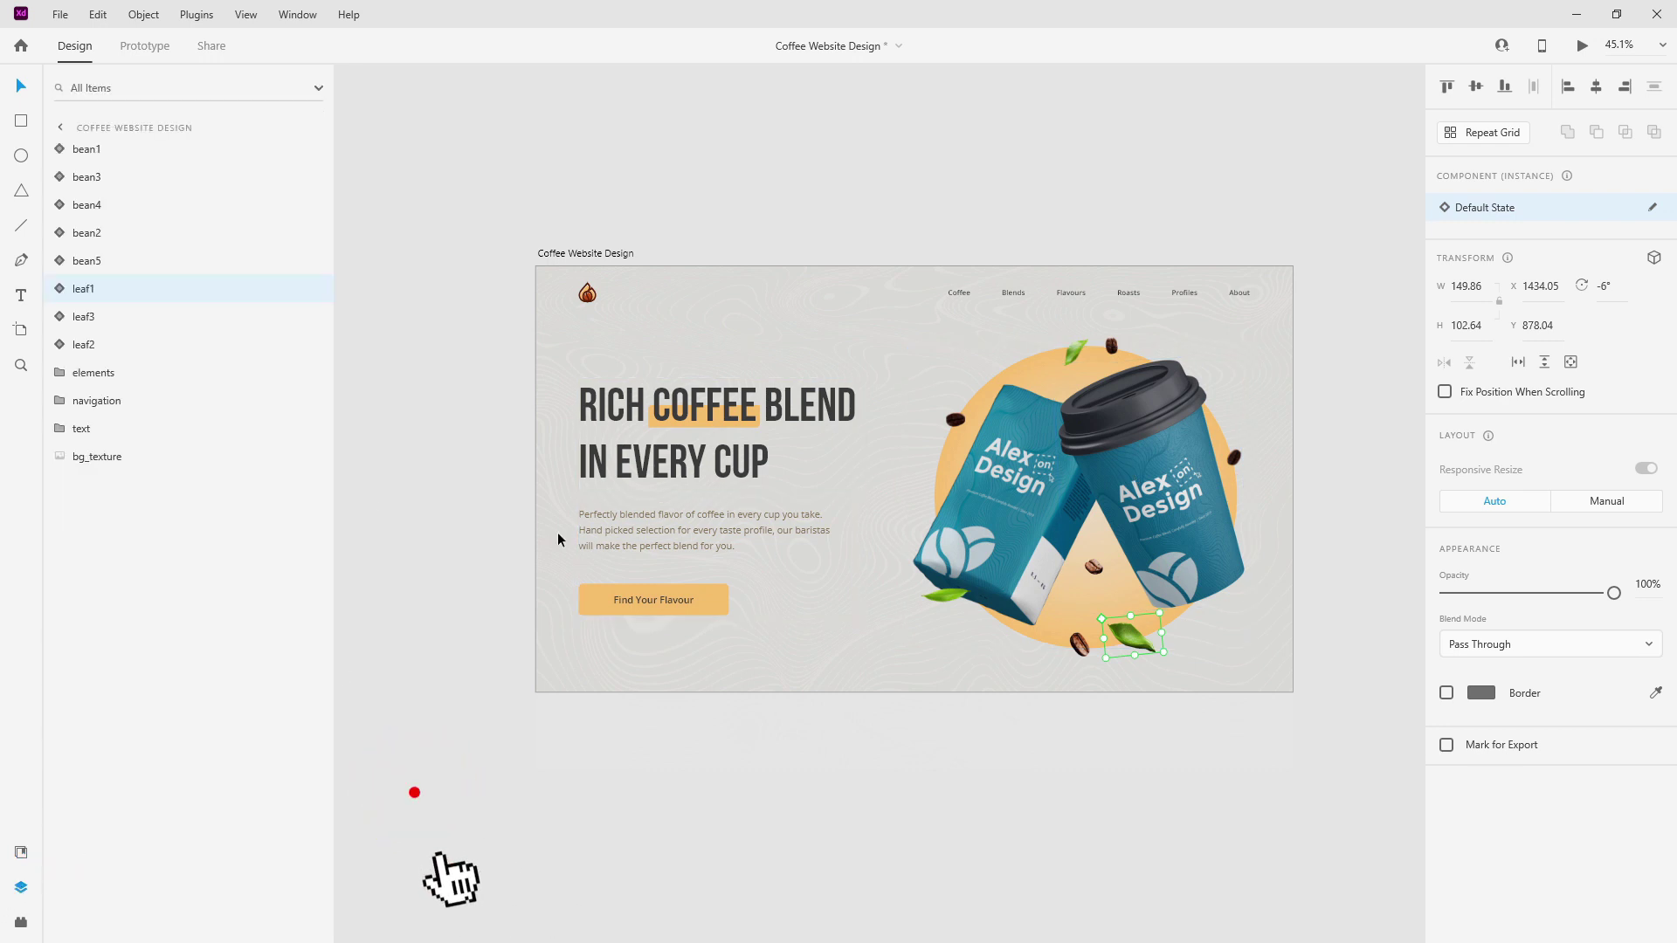
left_click(116, 345, "shift")
left_click(112, 151, "shift")
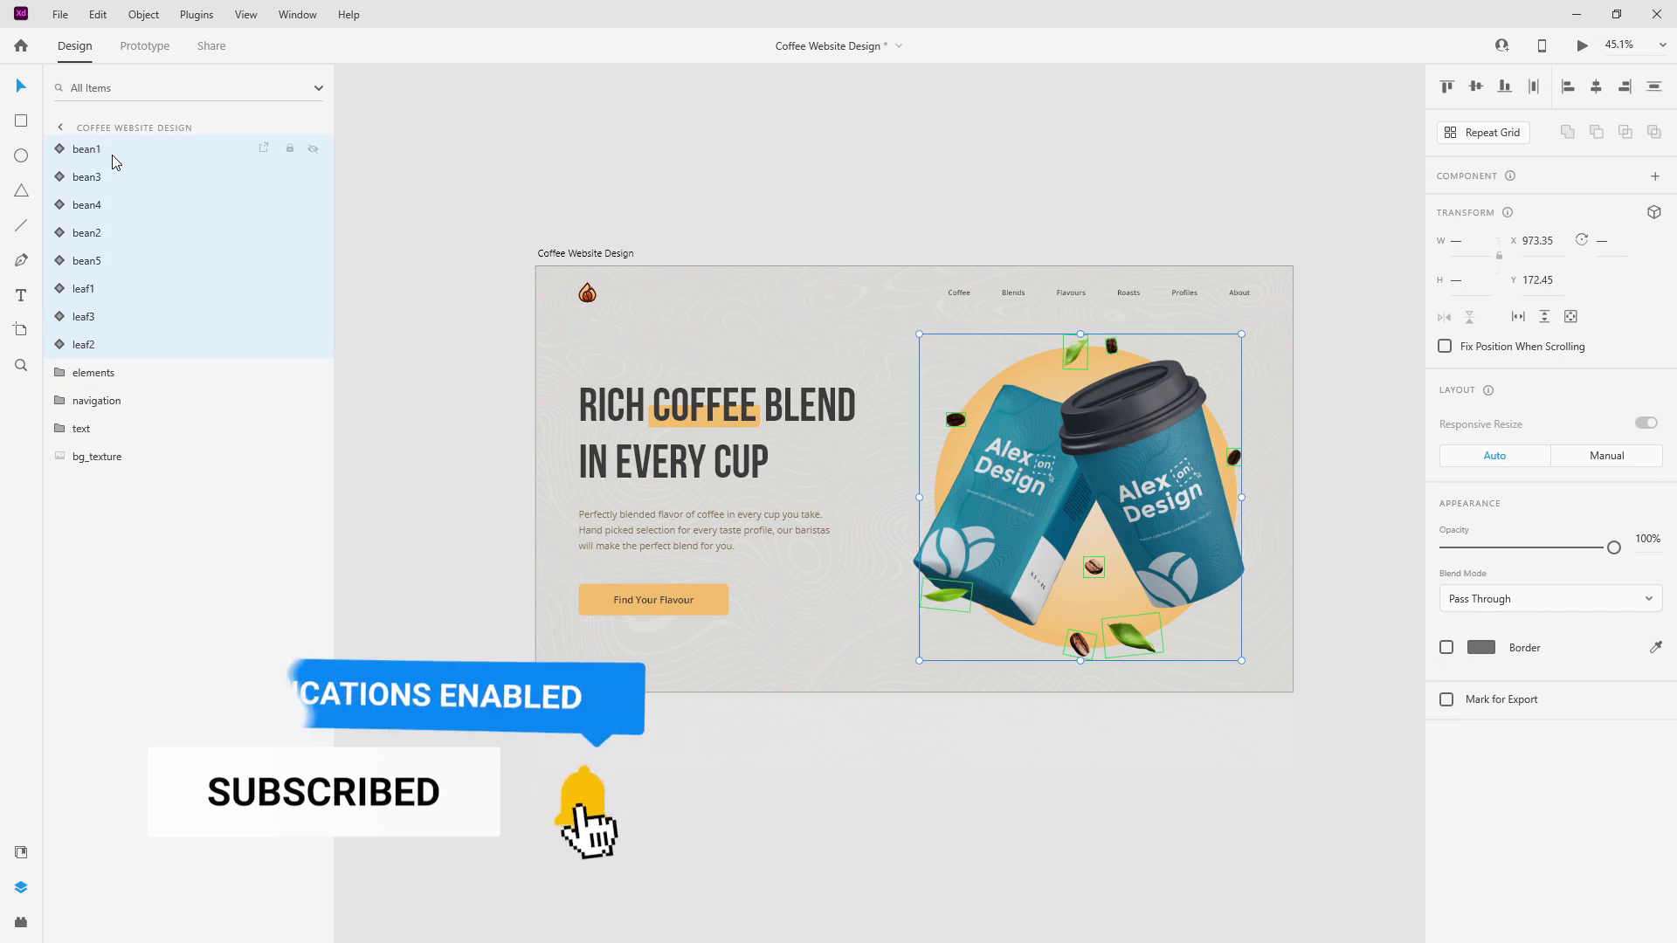
key("ctrl+g")
double_click(96, 151)
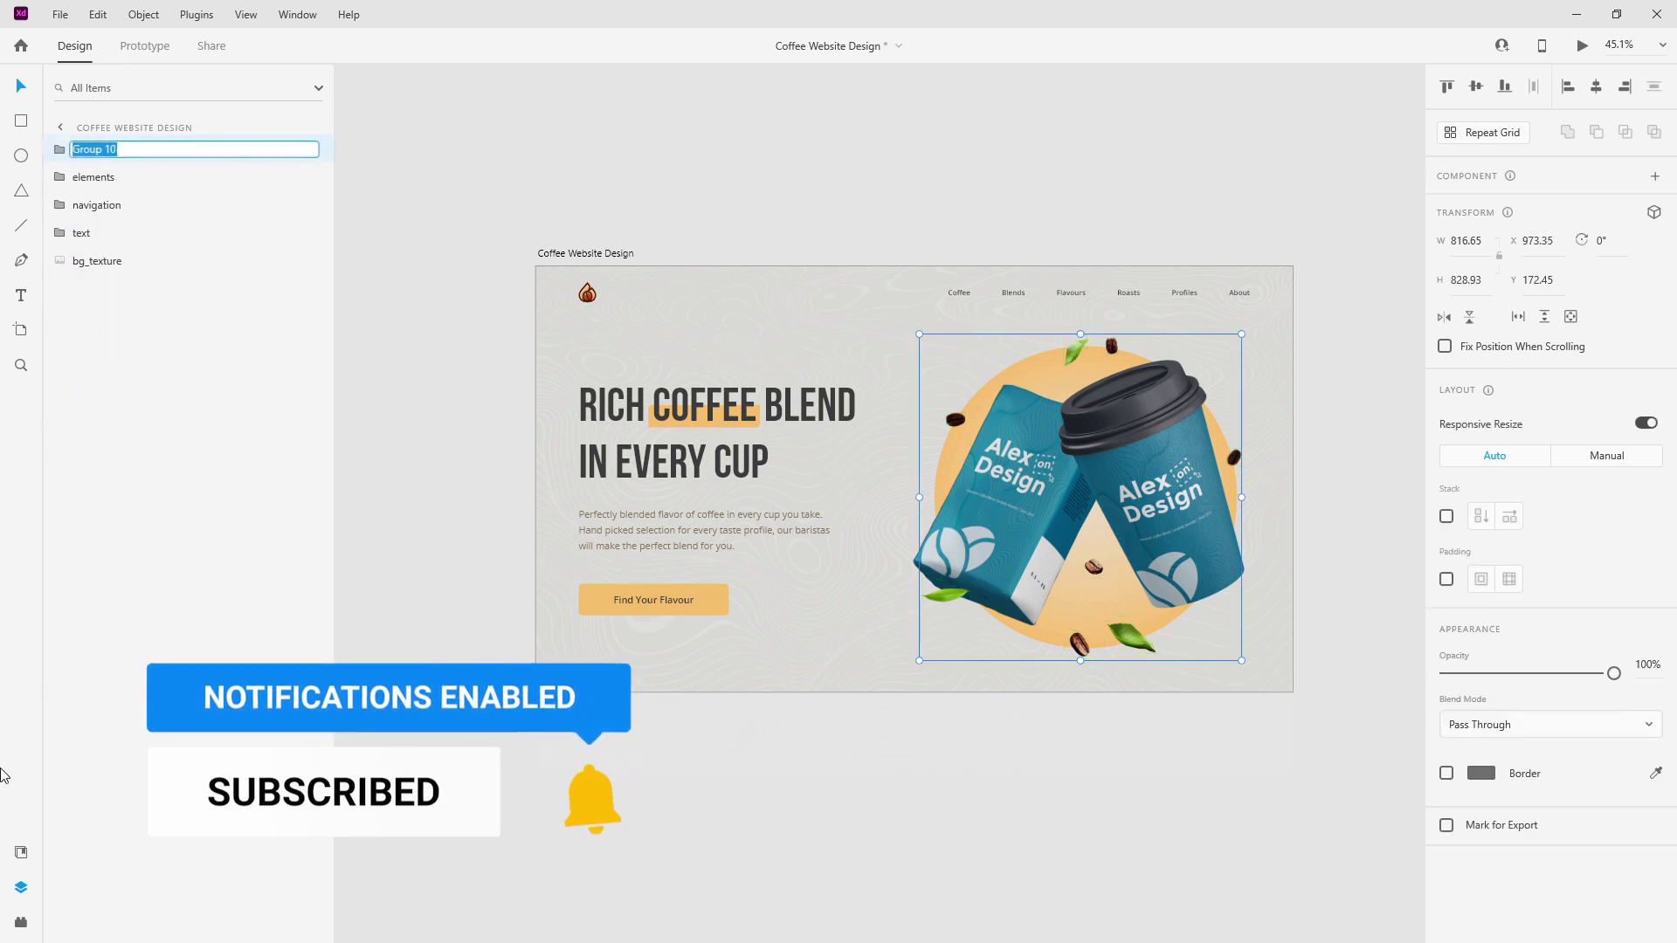
type("coffee and leafs")
key("Return")
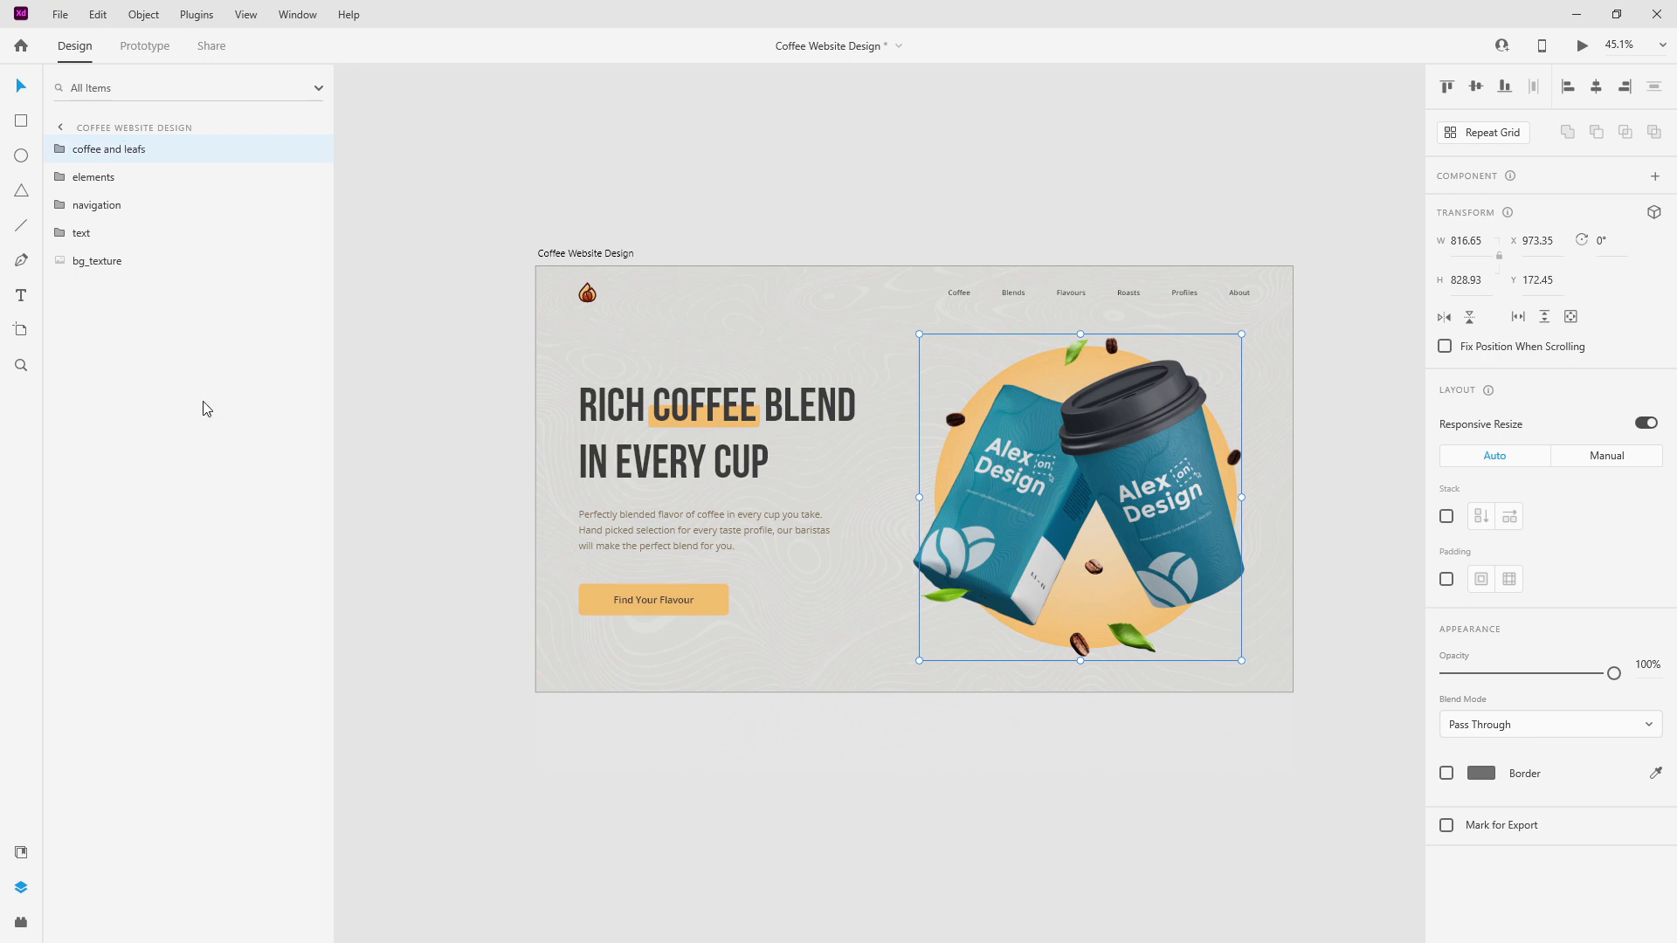
Move the coffee and leafs and elements groups below the text group in the layer order.
left_click(96, 179)
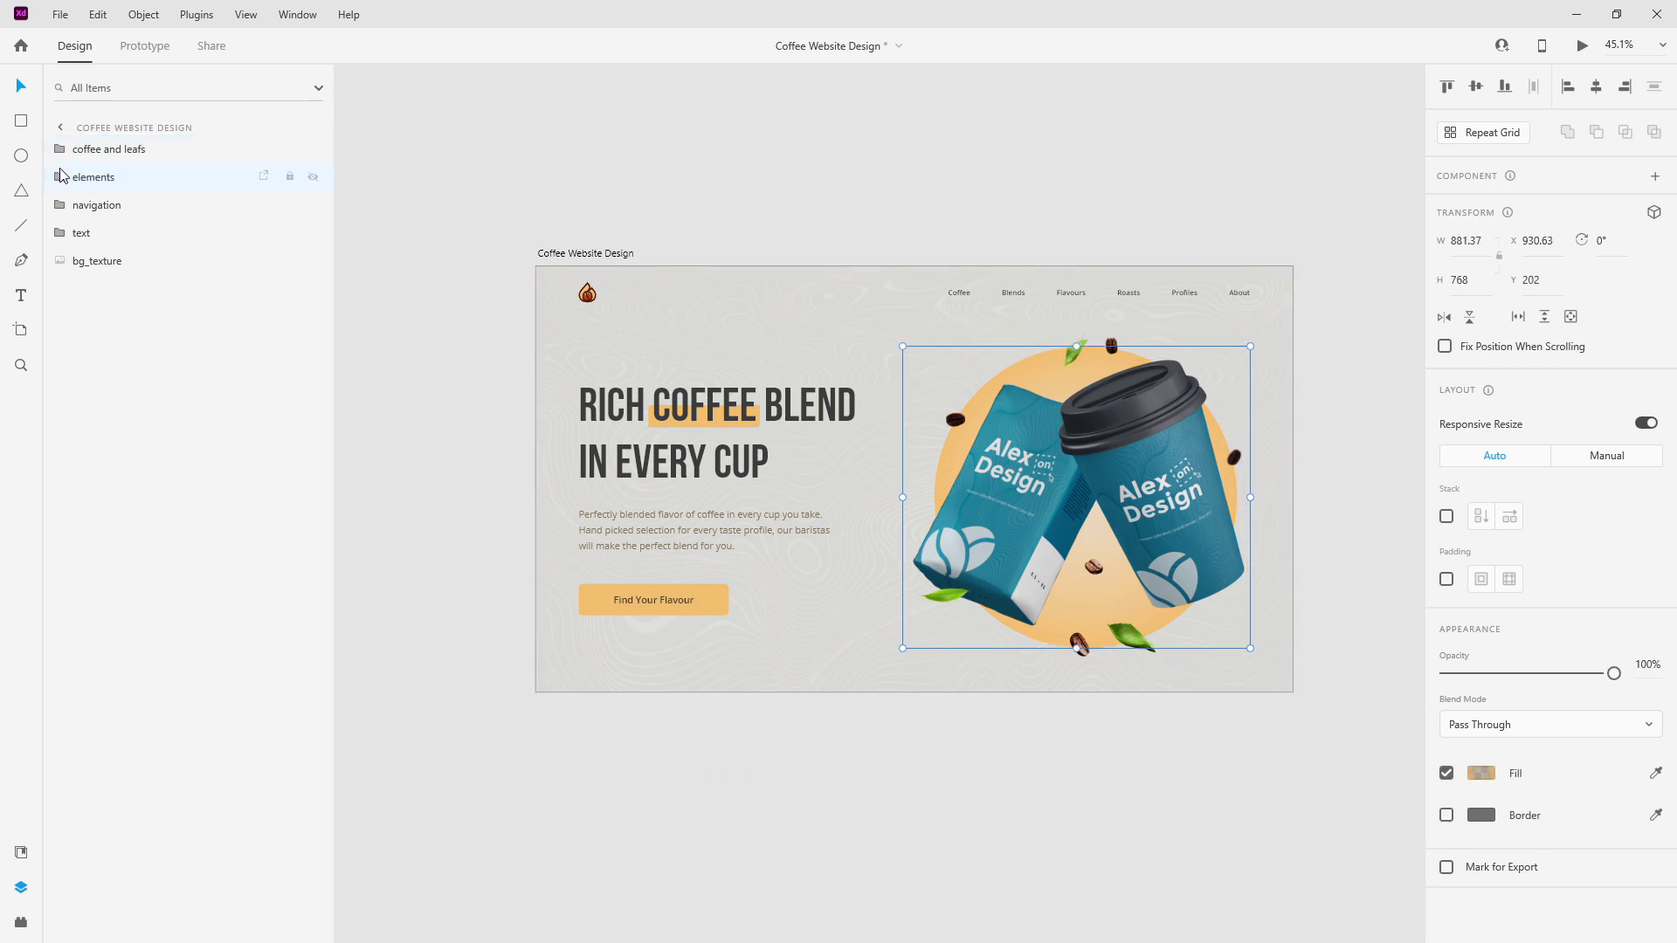
left_click(109, 151, "shift")
left_click_drag(92, 154, 91, 246)
left_click(83, 177)
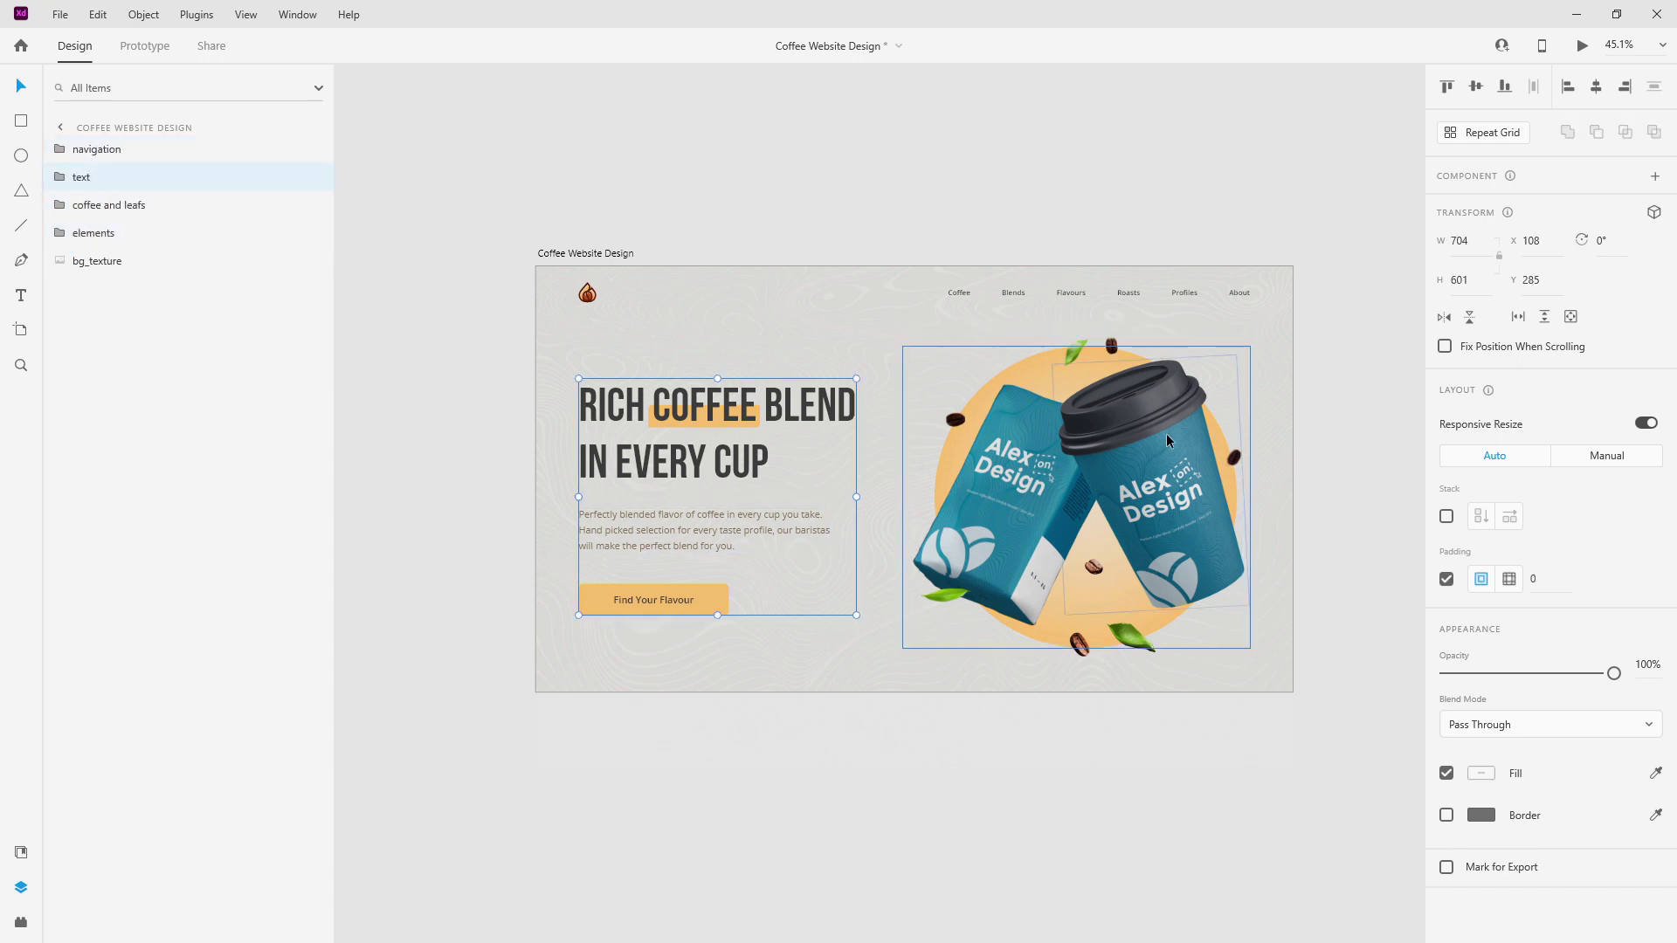
left_click(591, 254)
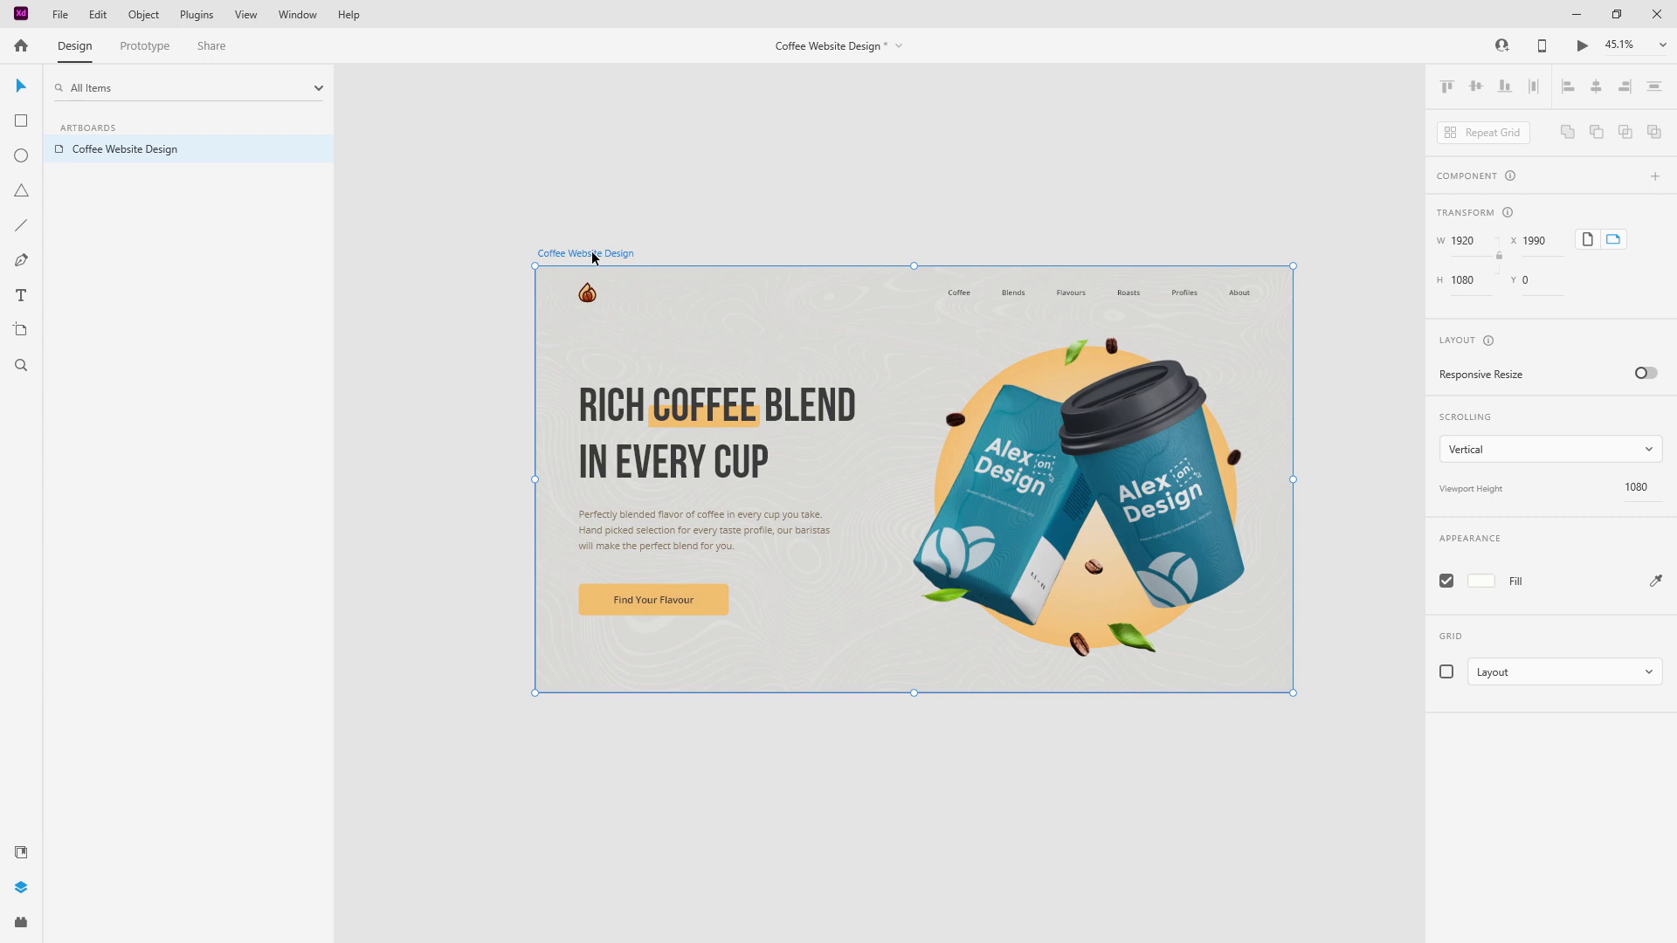
left_click(1073, 356)
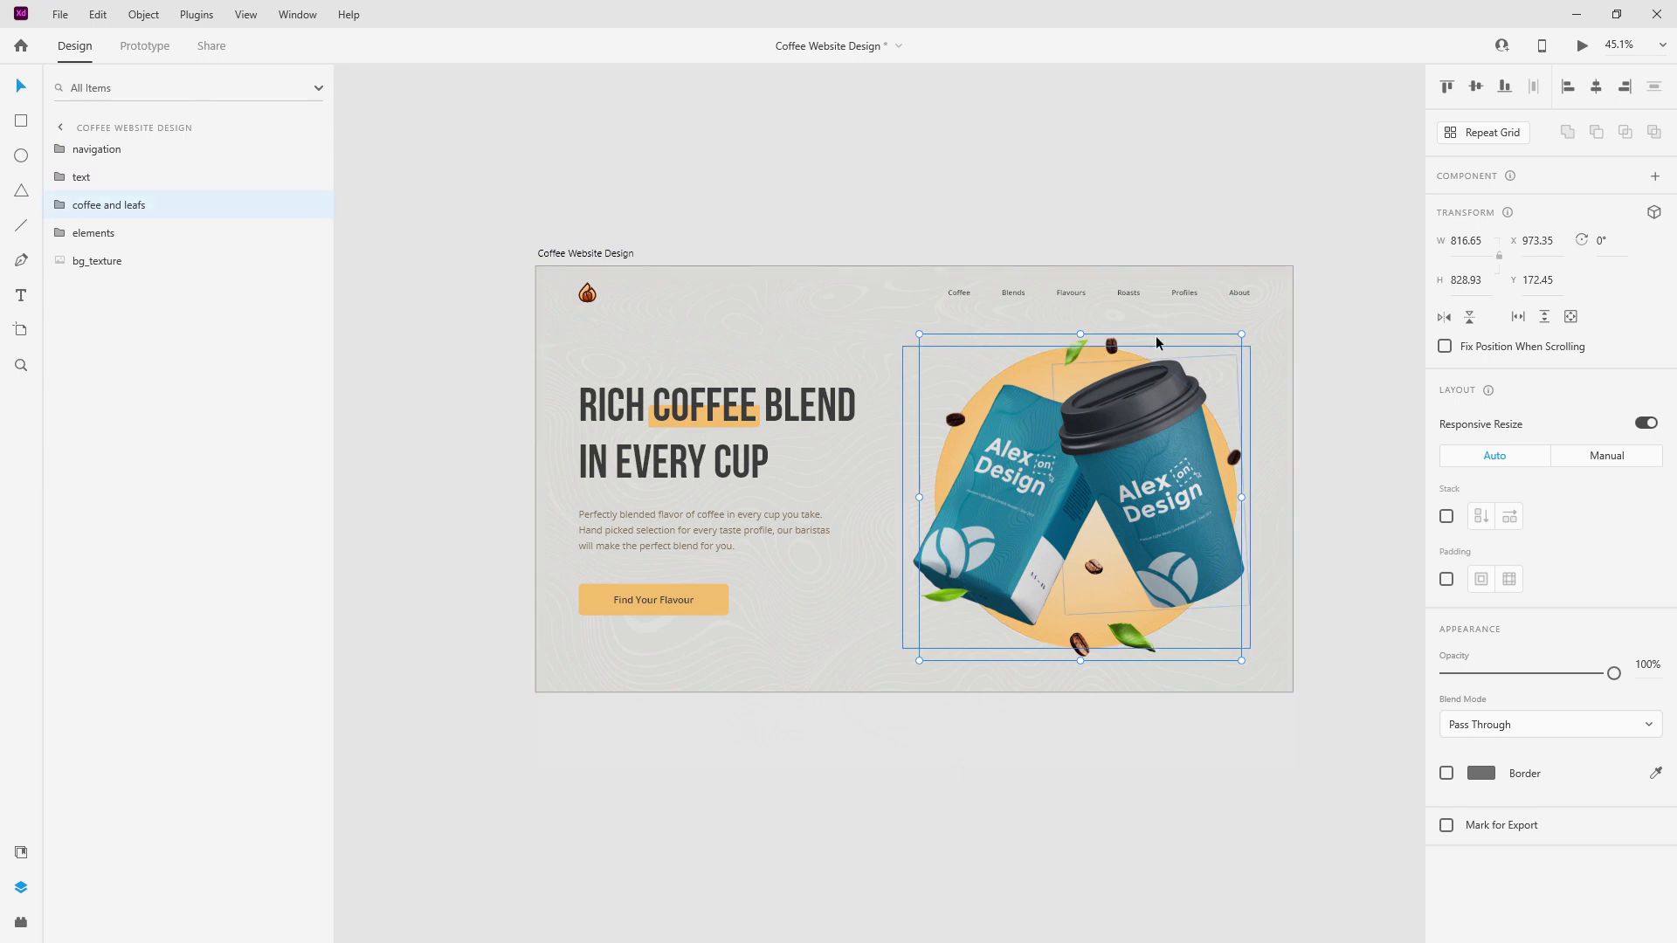
Copy the circle from the elements group and paste it above bean1 in the coffee and leafs group.
left_click(65, 234)
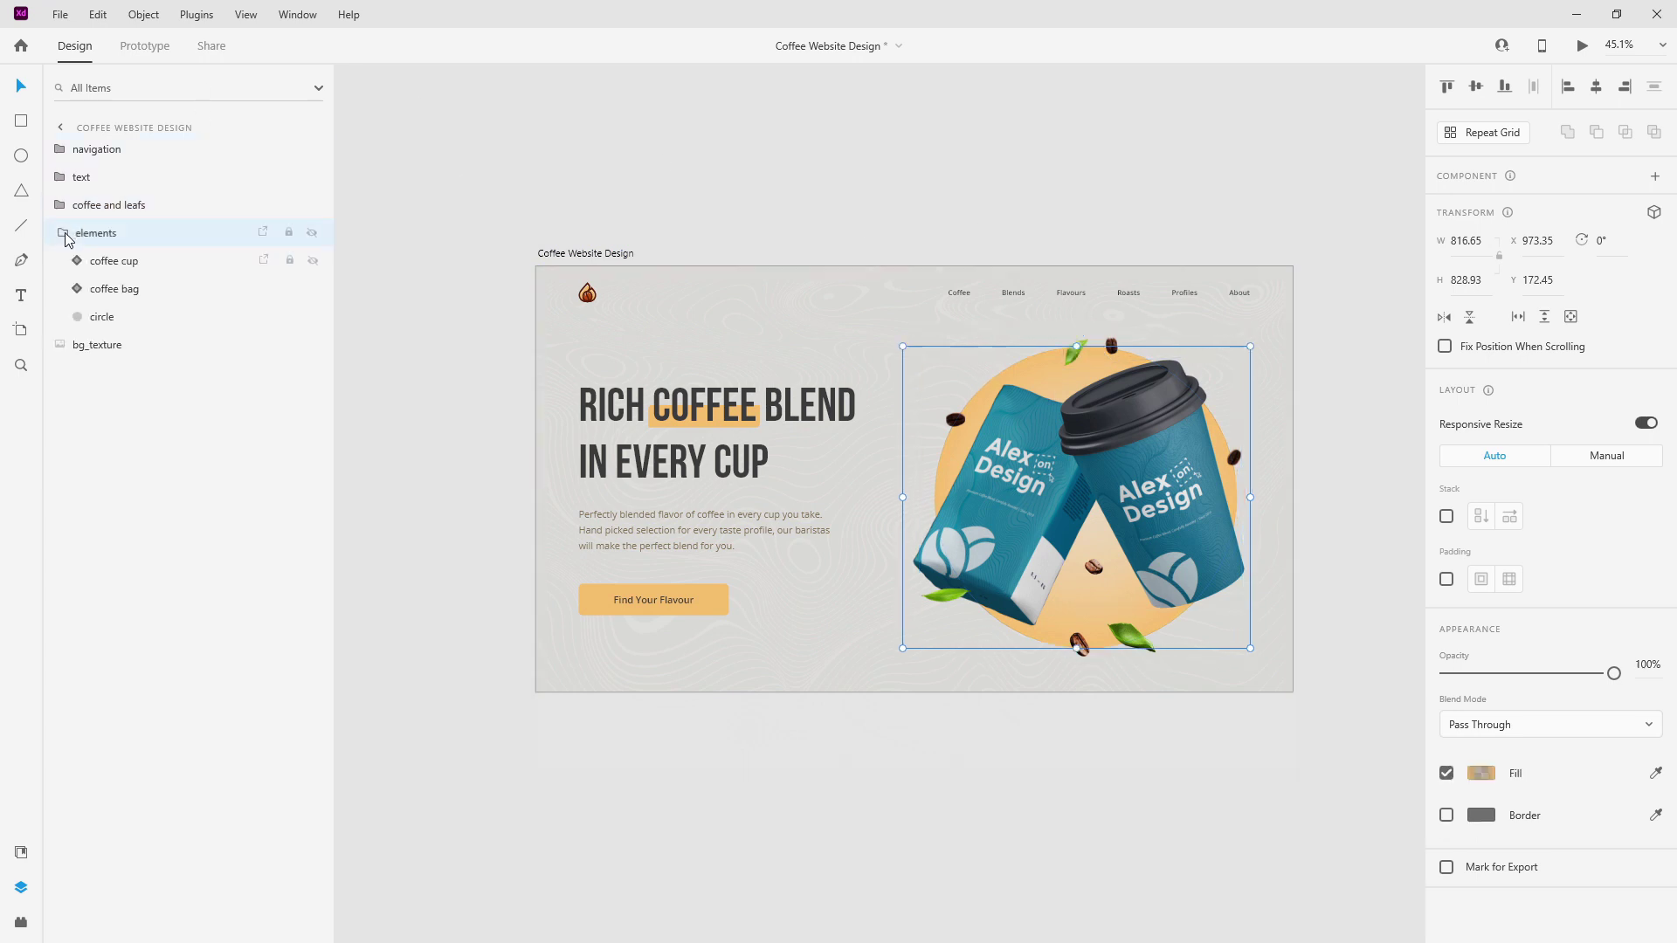
left_click(103, 320)
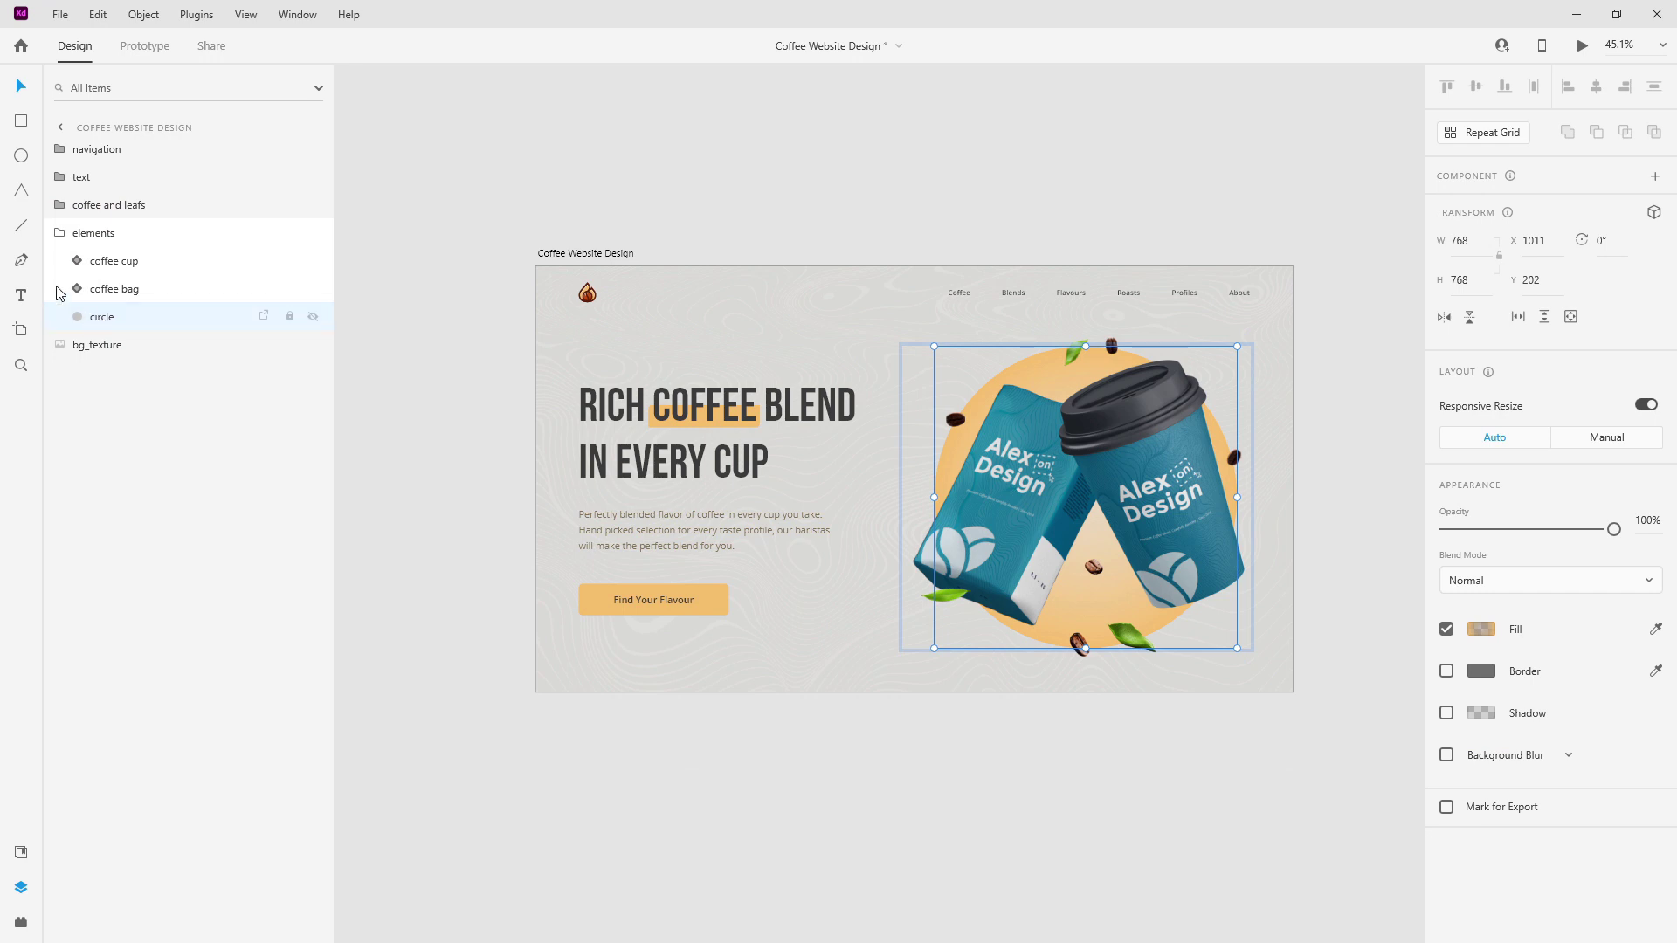
left_click(59, 232)
left_click(59, 205)
left_click(79, 234)
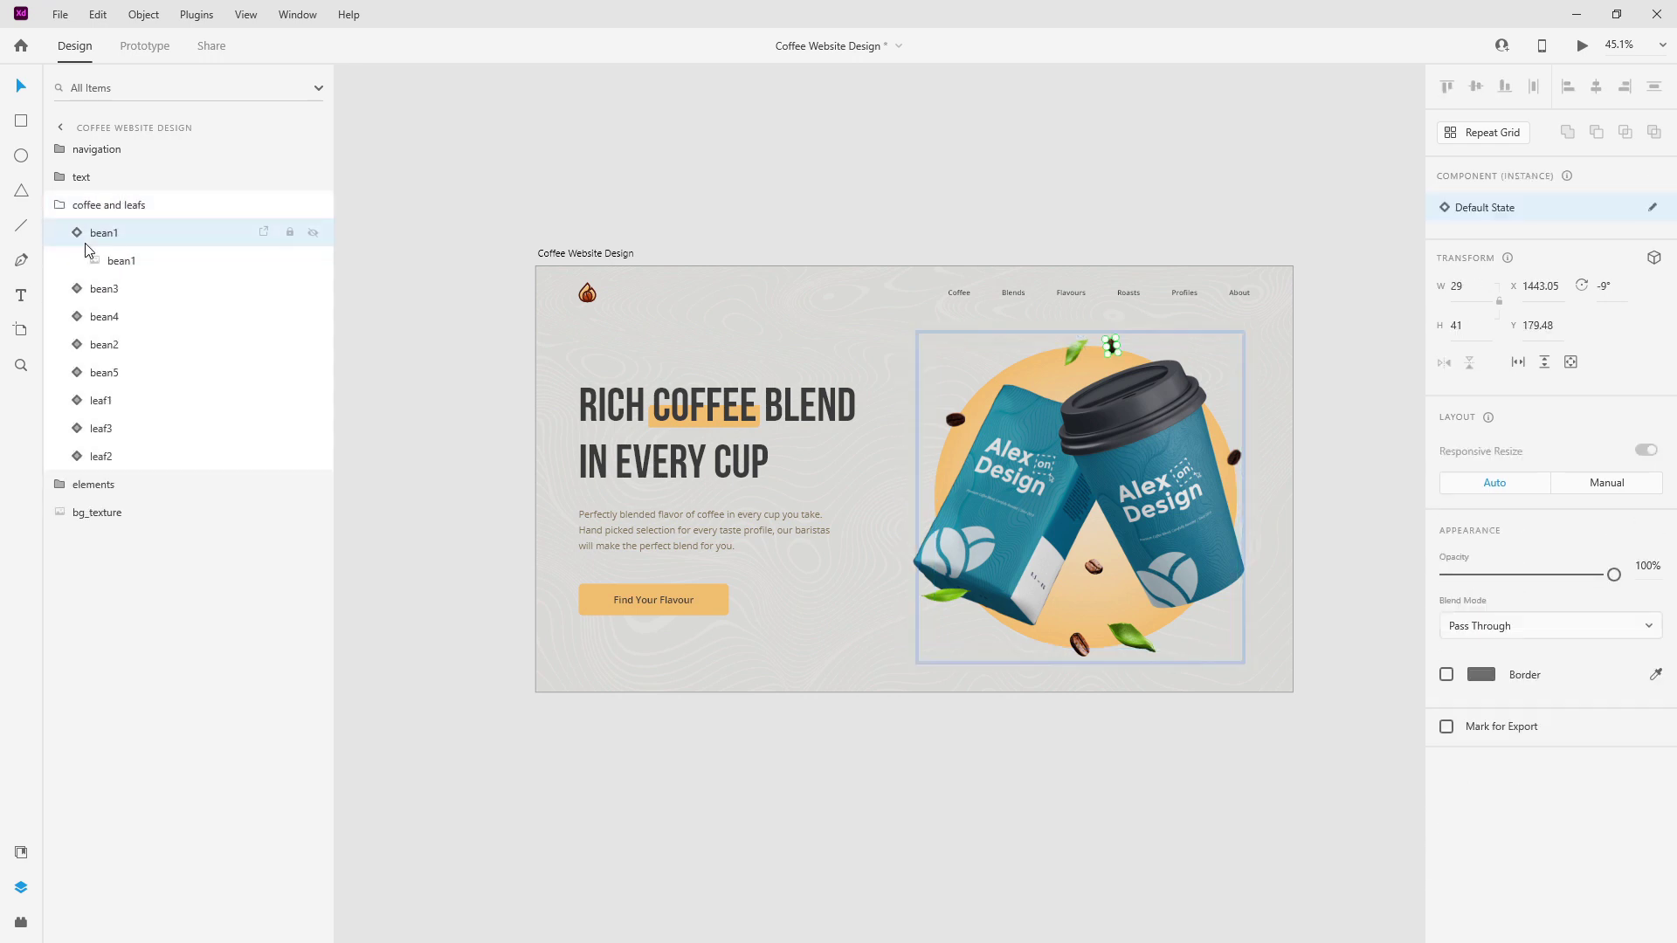
left_click(77, 234)
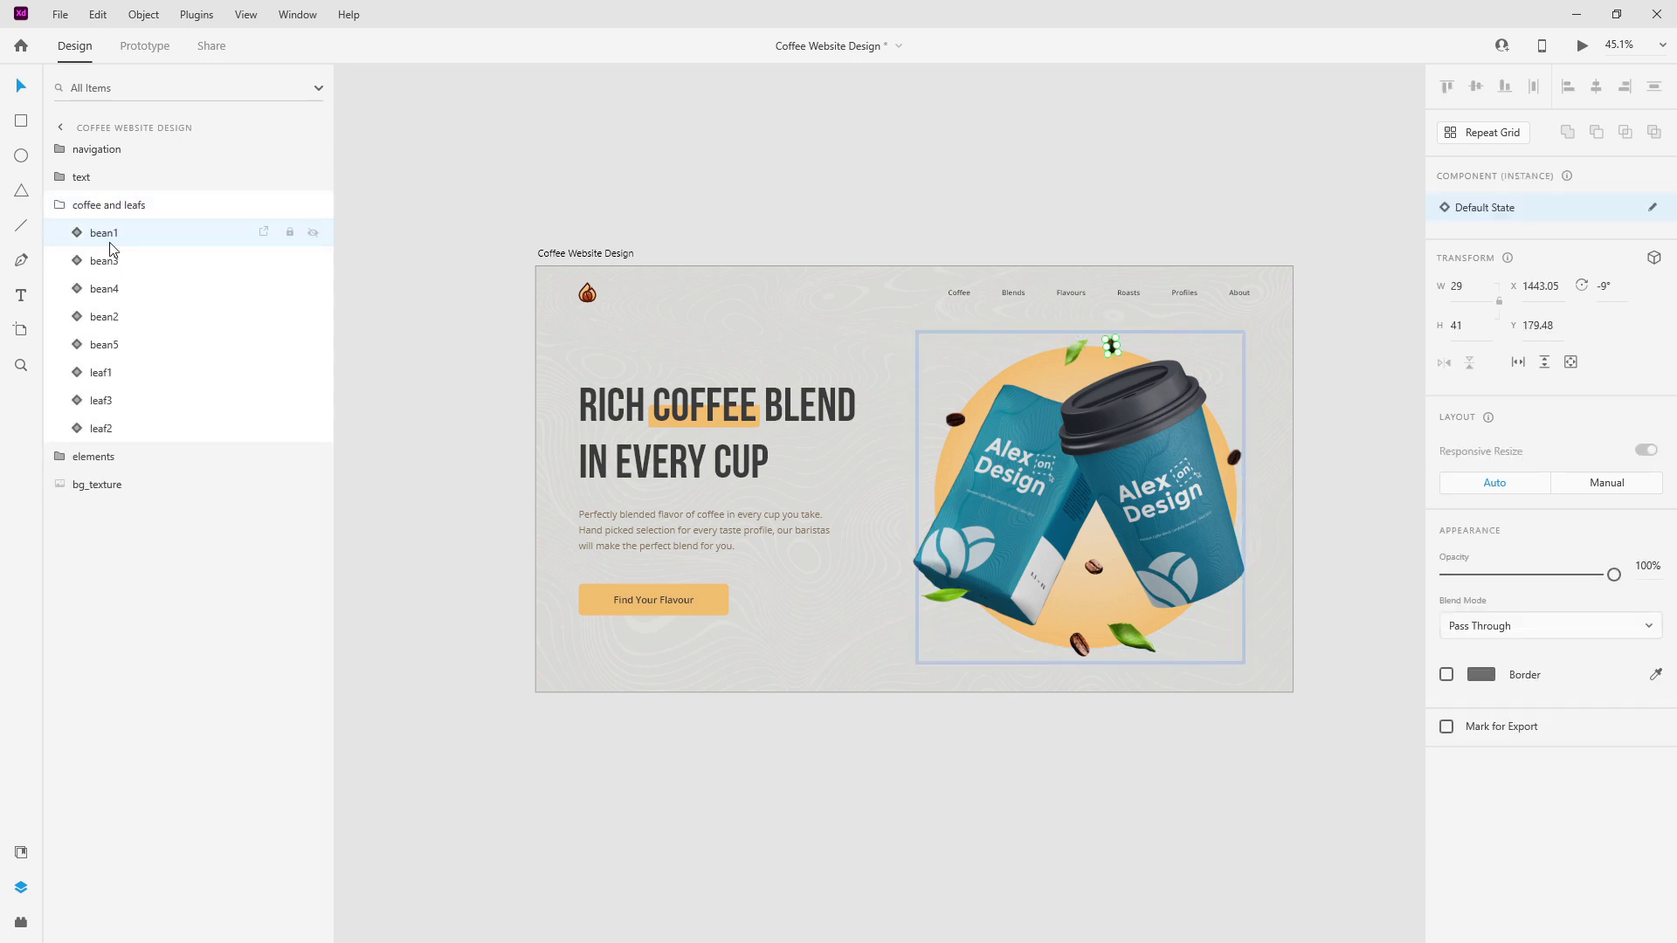
key("ctrl+v")
mouse_move(127, 236)
left_mouse_down()
mouse_move(130, 377)
mouse_move(127, 237)
left_mouse_up()
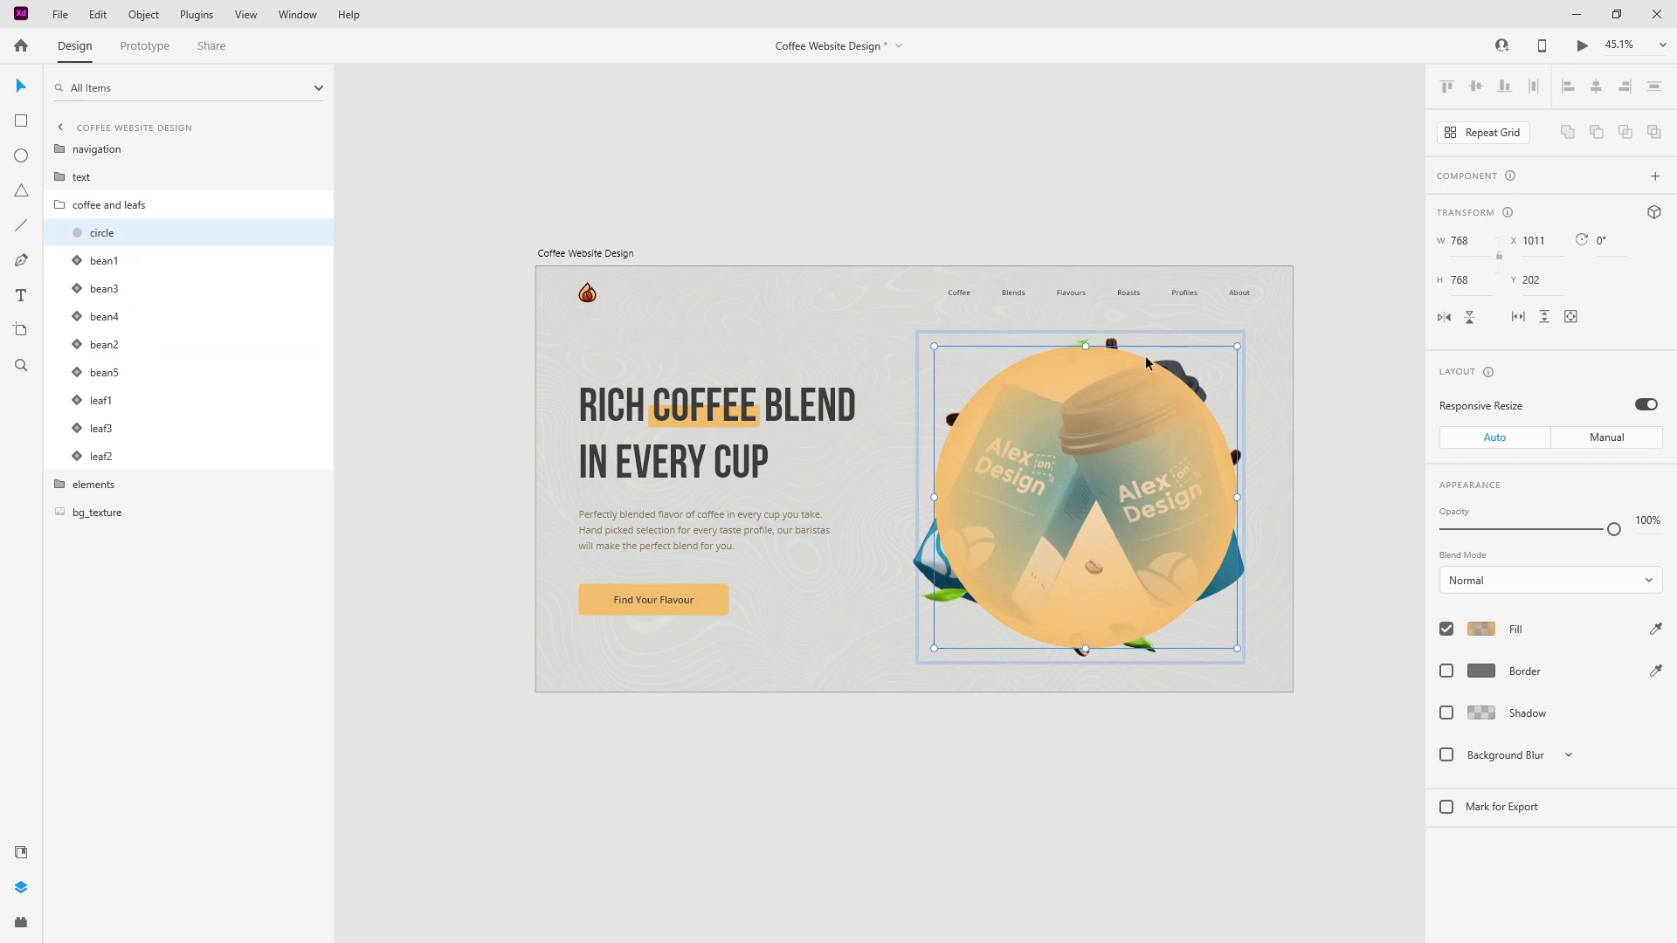
Enlarge the pasted circle from its center to 1010 × 1010 and use it to mask all beans and leaves.
left_click_drag(1237, 347, 1285, 294)
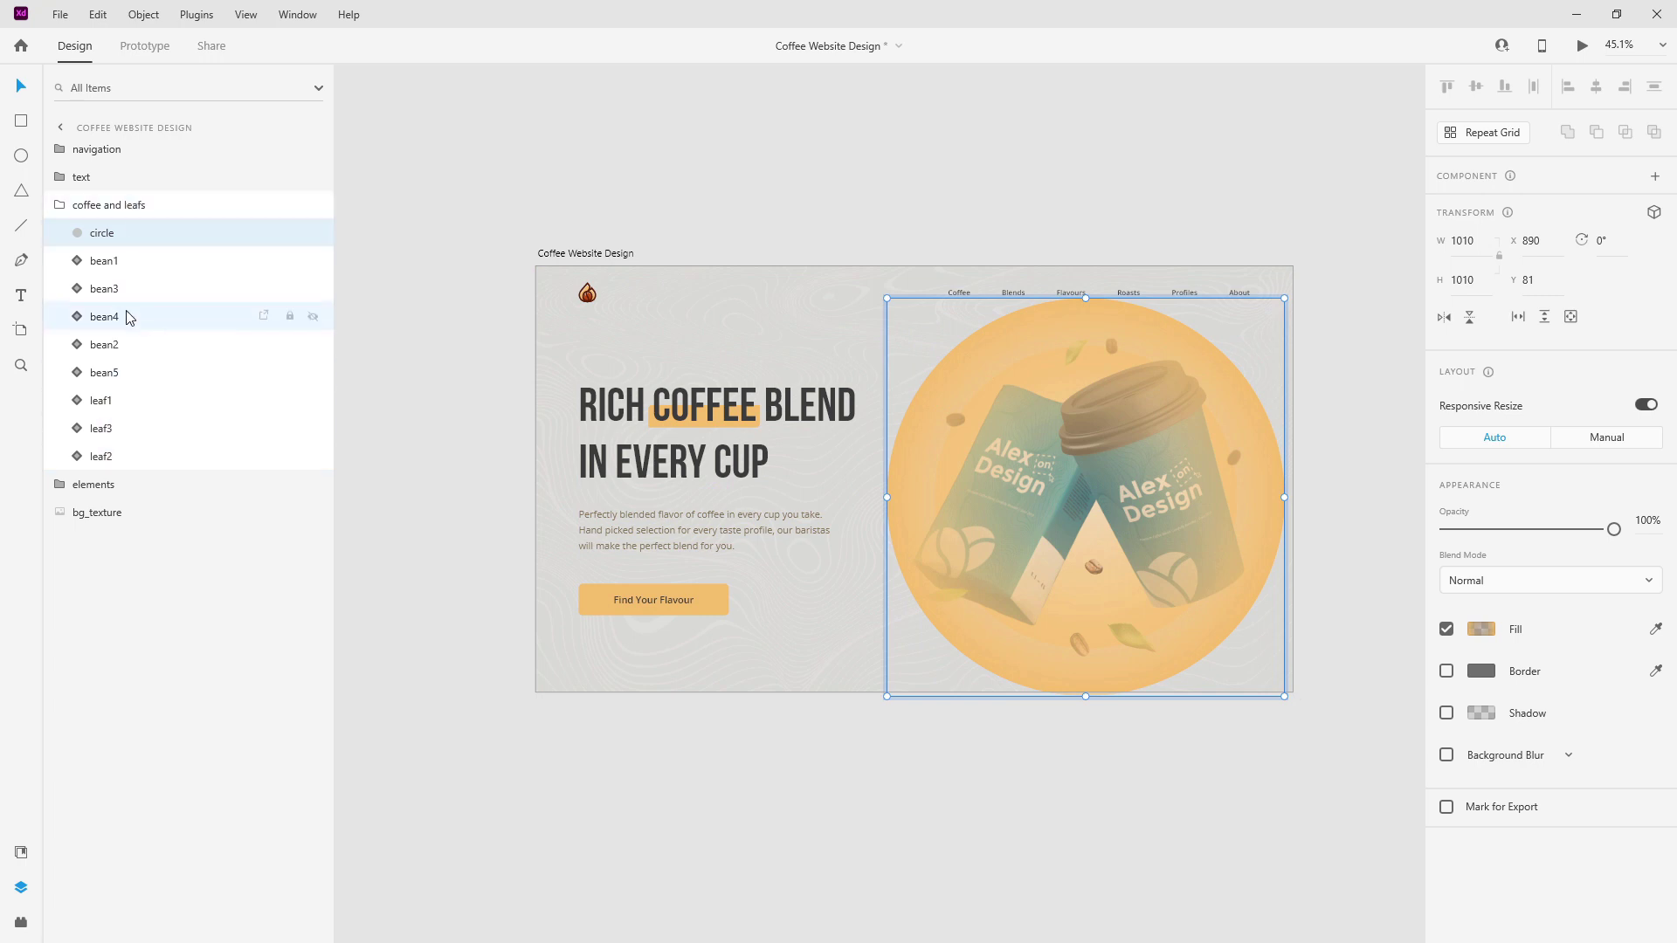
left_click(134, 454, "shift")
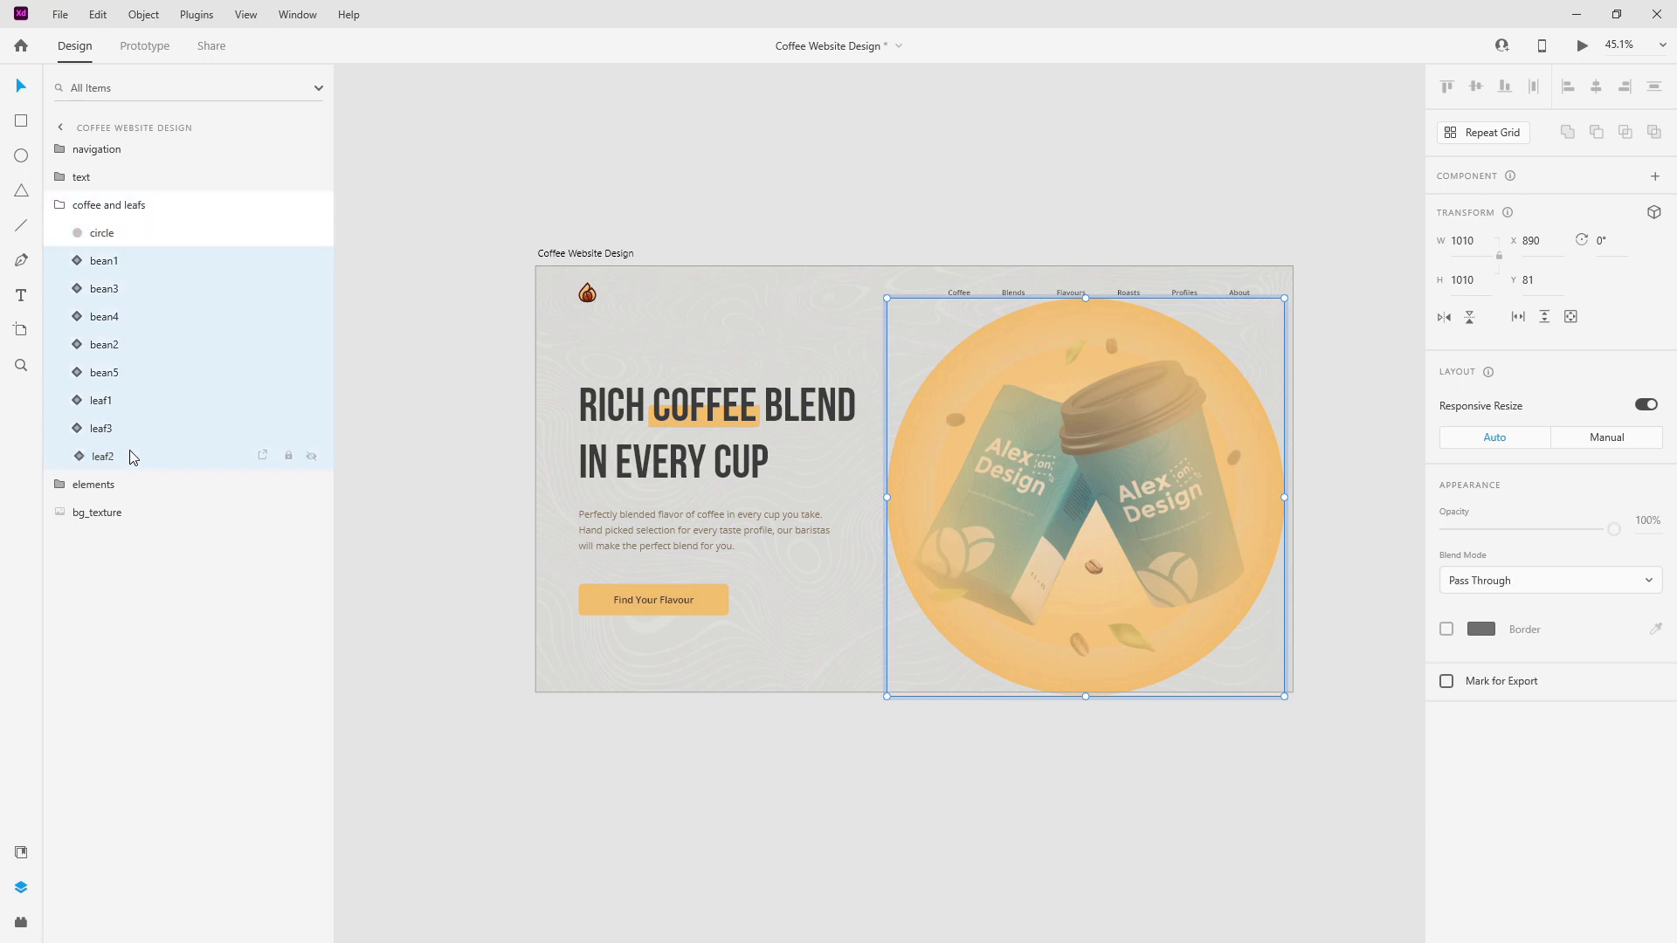
left_click(135, 234, "shift")
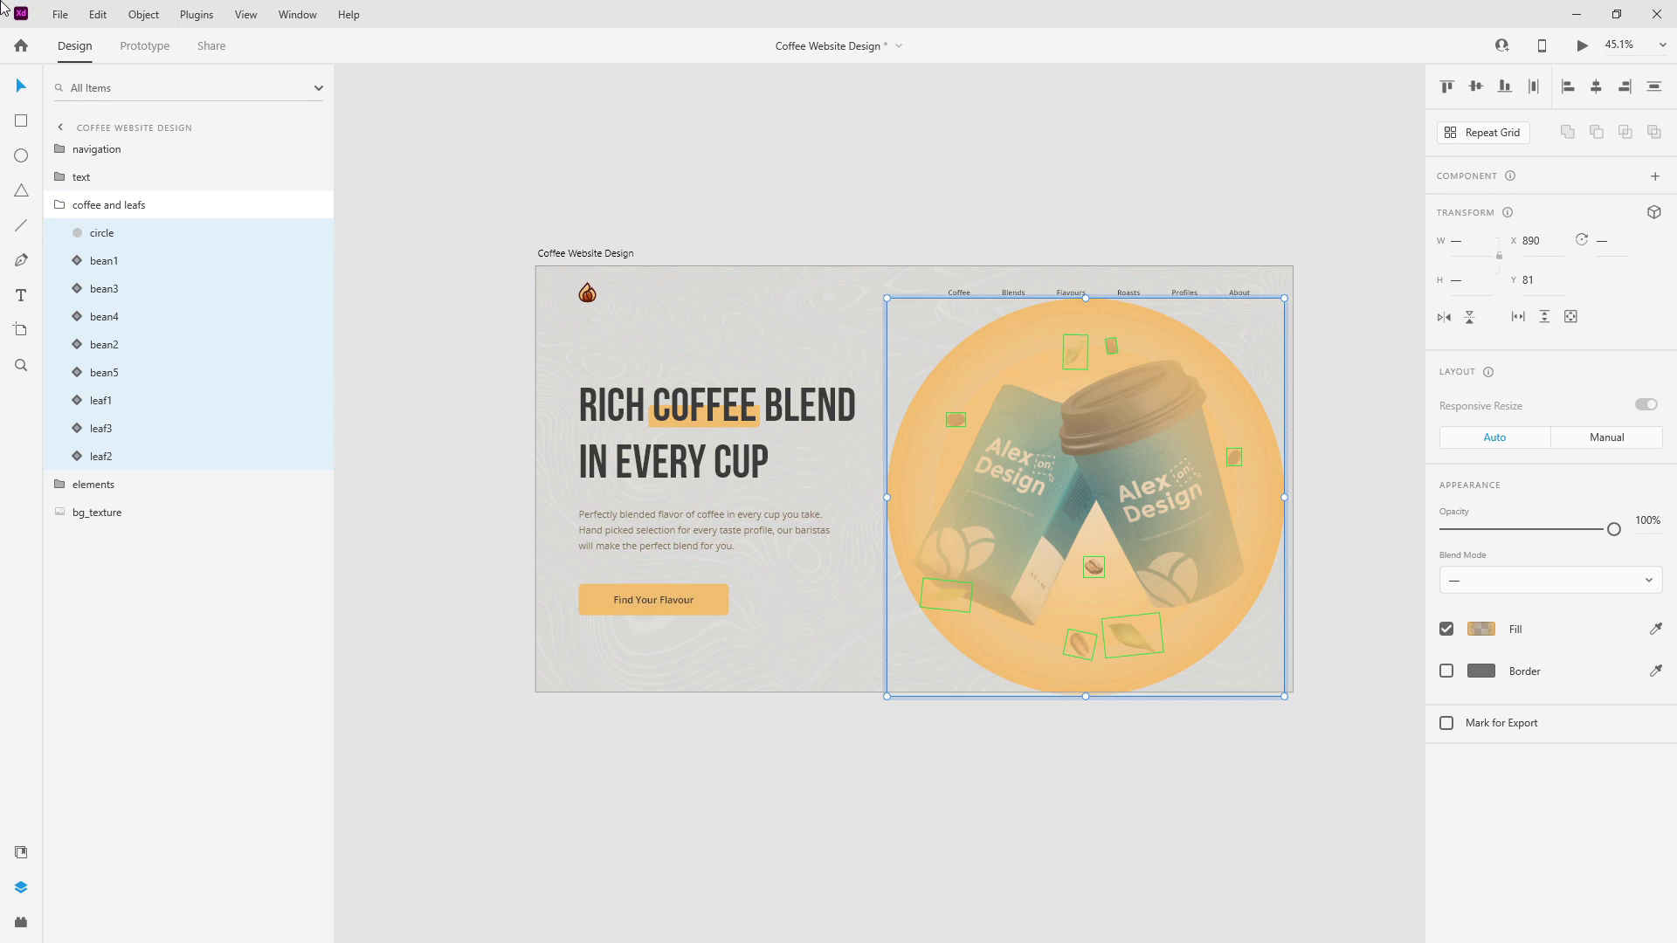
key("ctrl+shift+m")
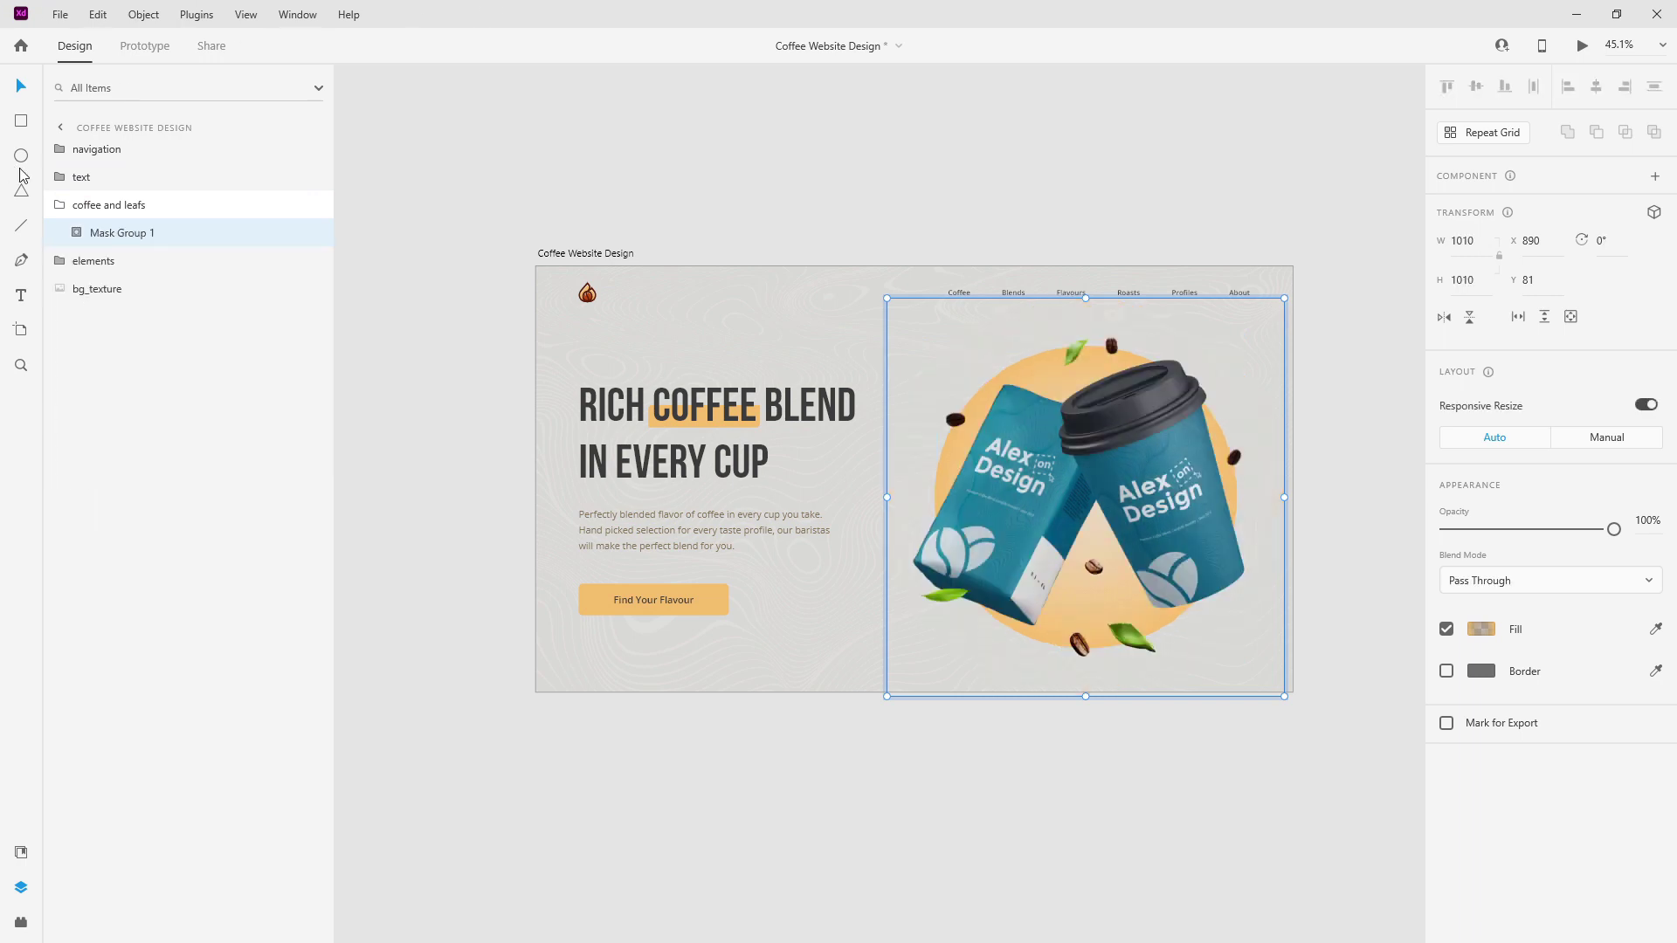
Rename the new mask group as mask.
double_click(120, 233)
type("mask")
key("Return")
Hide the elements group to check the masked beans and leaves, and show it again.
left_click(314, 262)
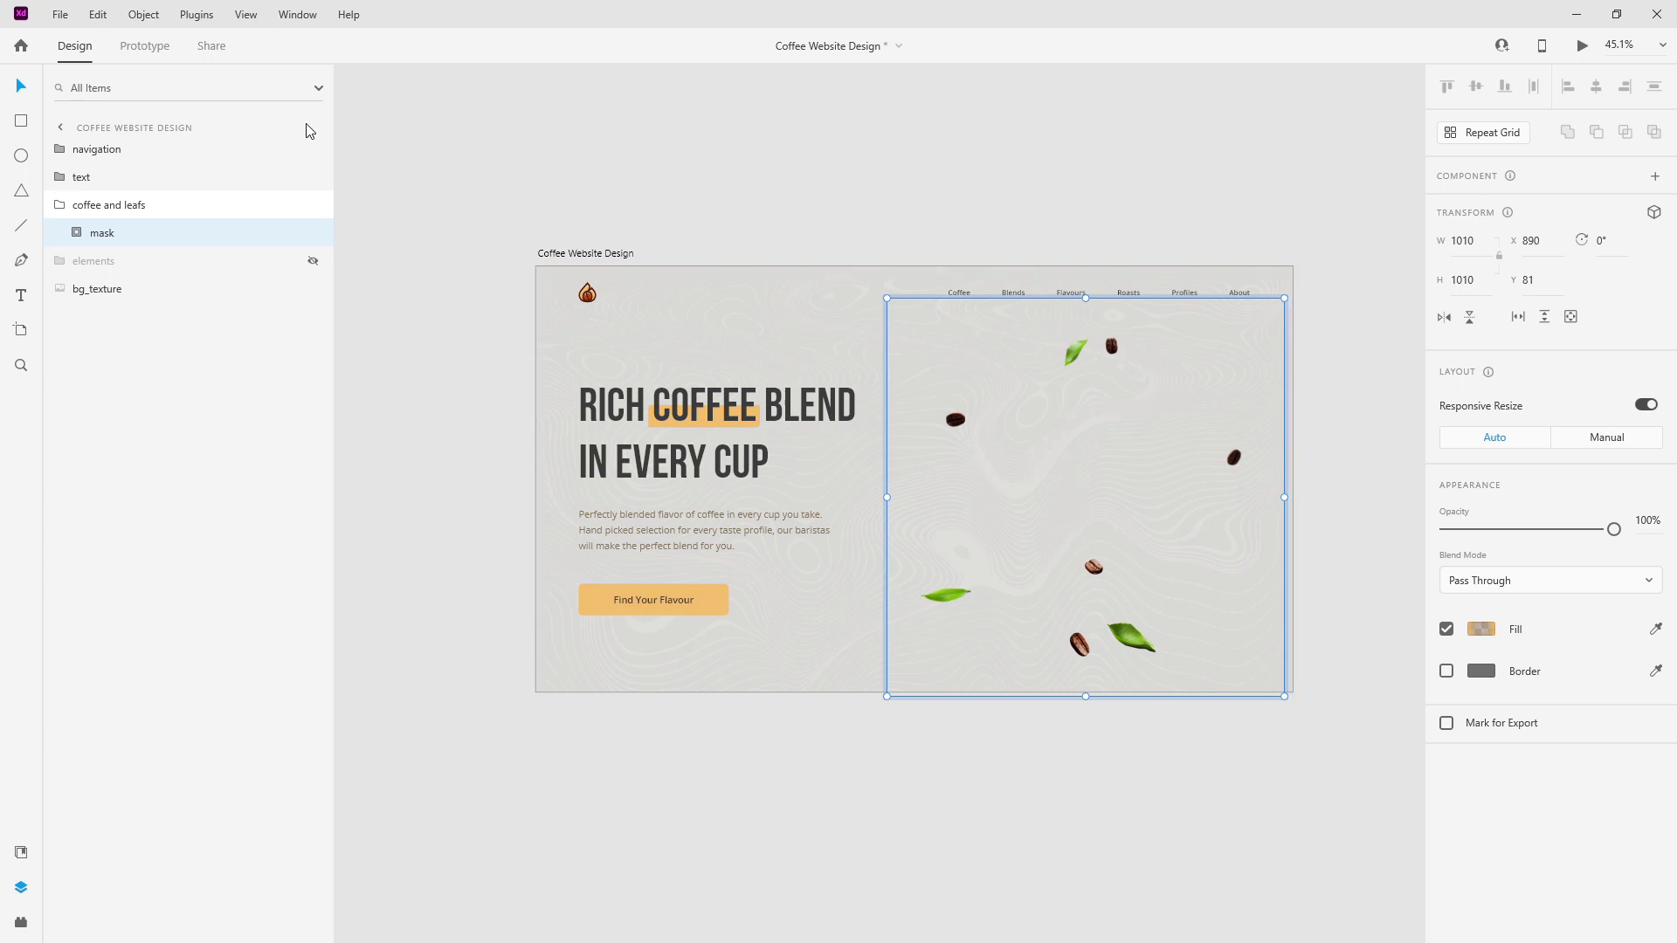
left_click(66, 207)
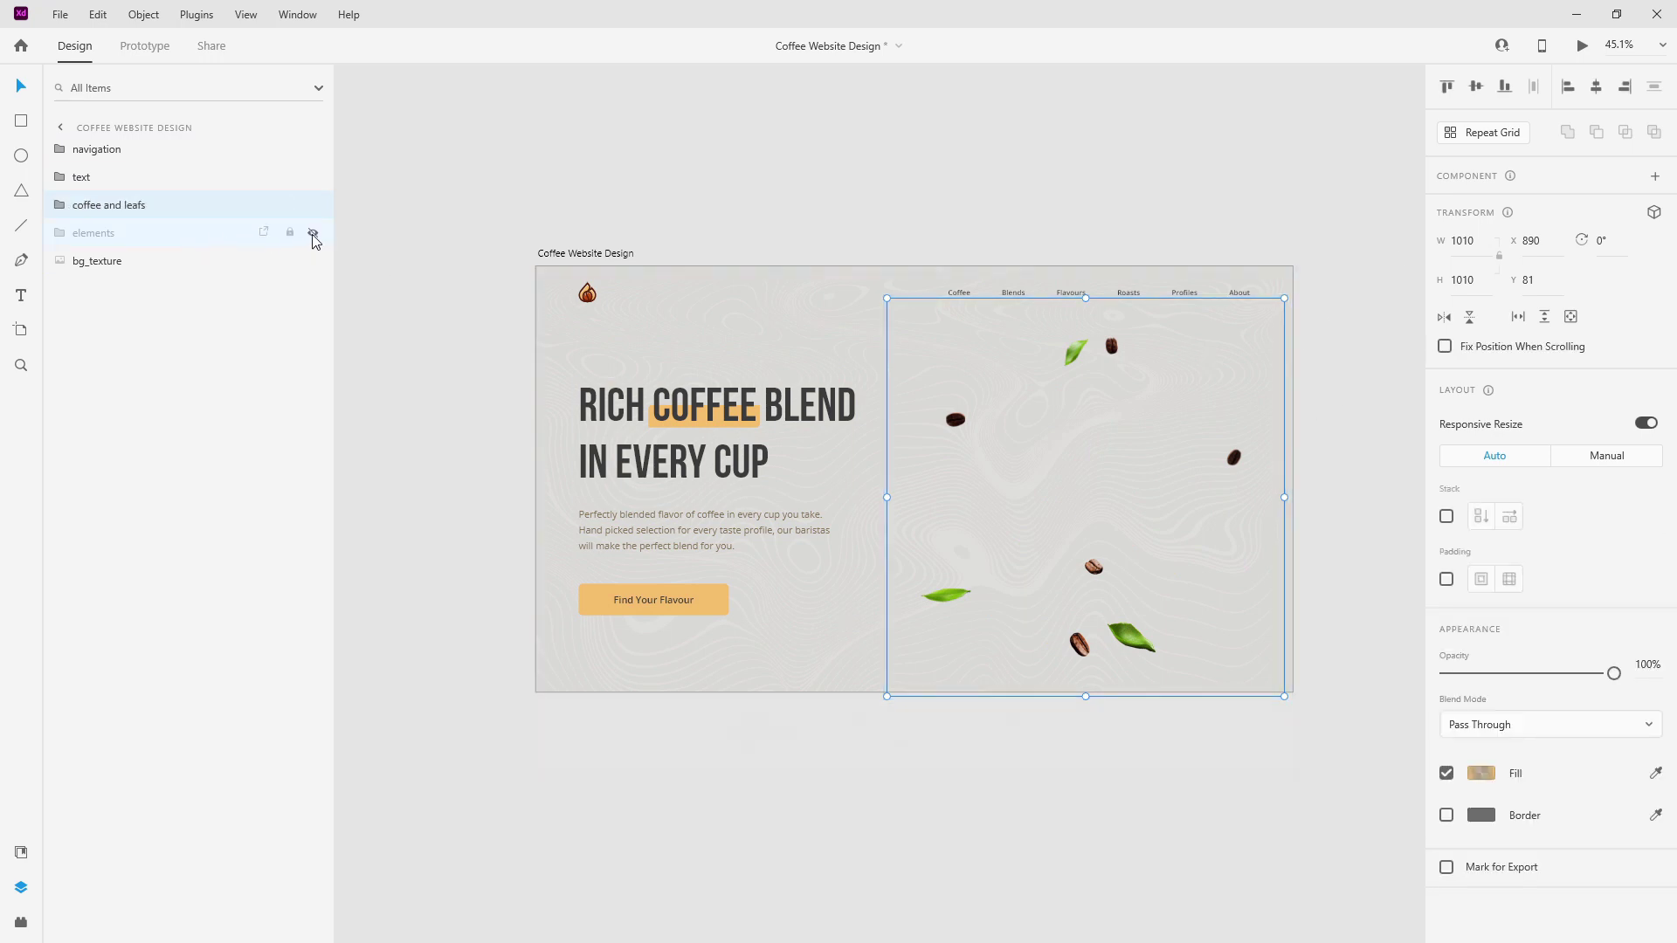
left_click(313, 234)
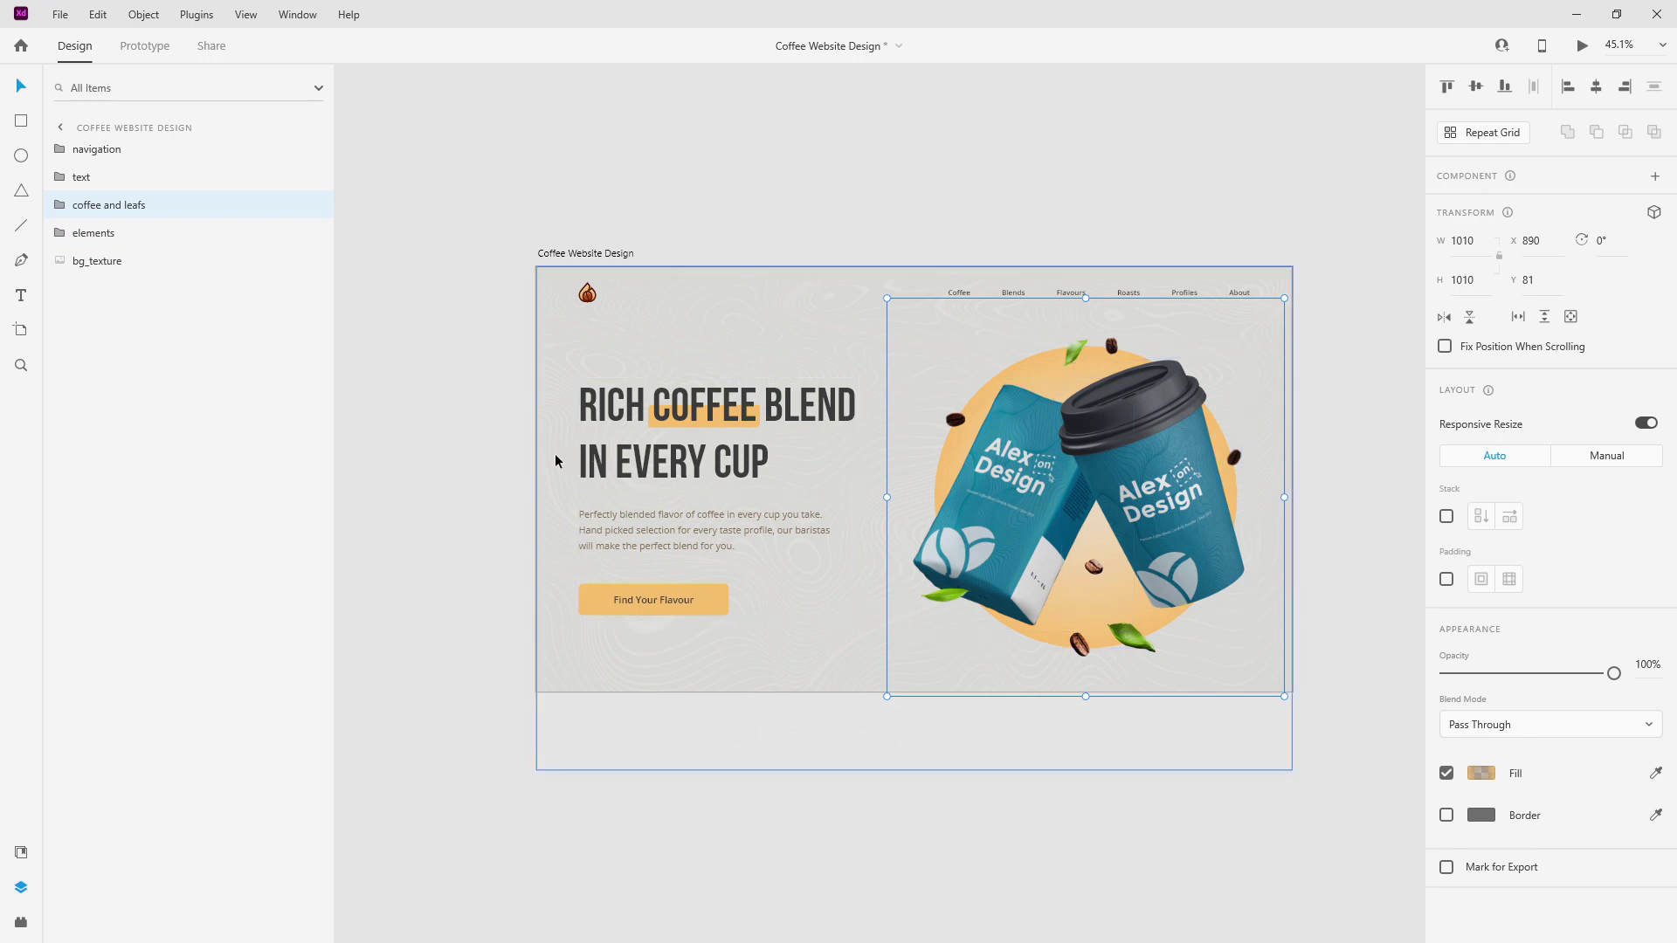
Rotate the coffee bag to 3° and adjust leaf3 at its lower edge to X 978.09, Y 794.14, rotated 3°.
double_click(1009, 455)
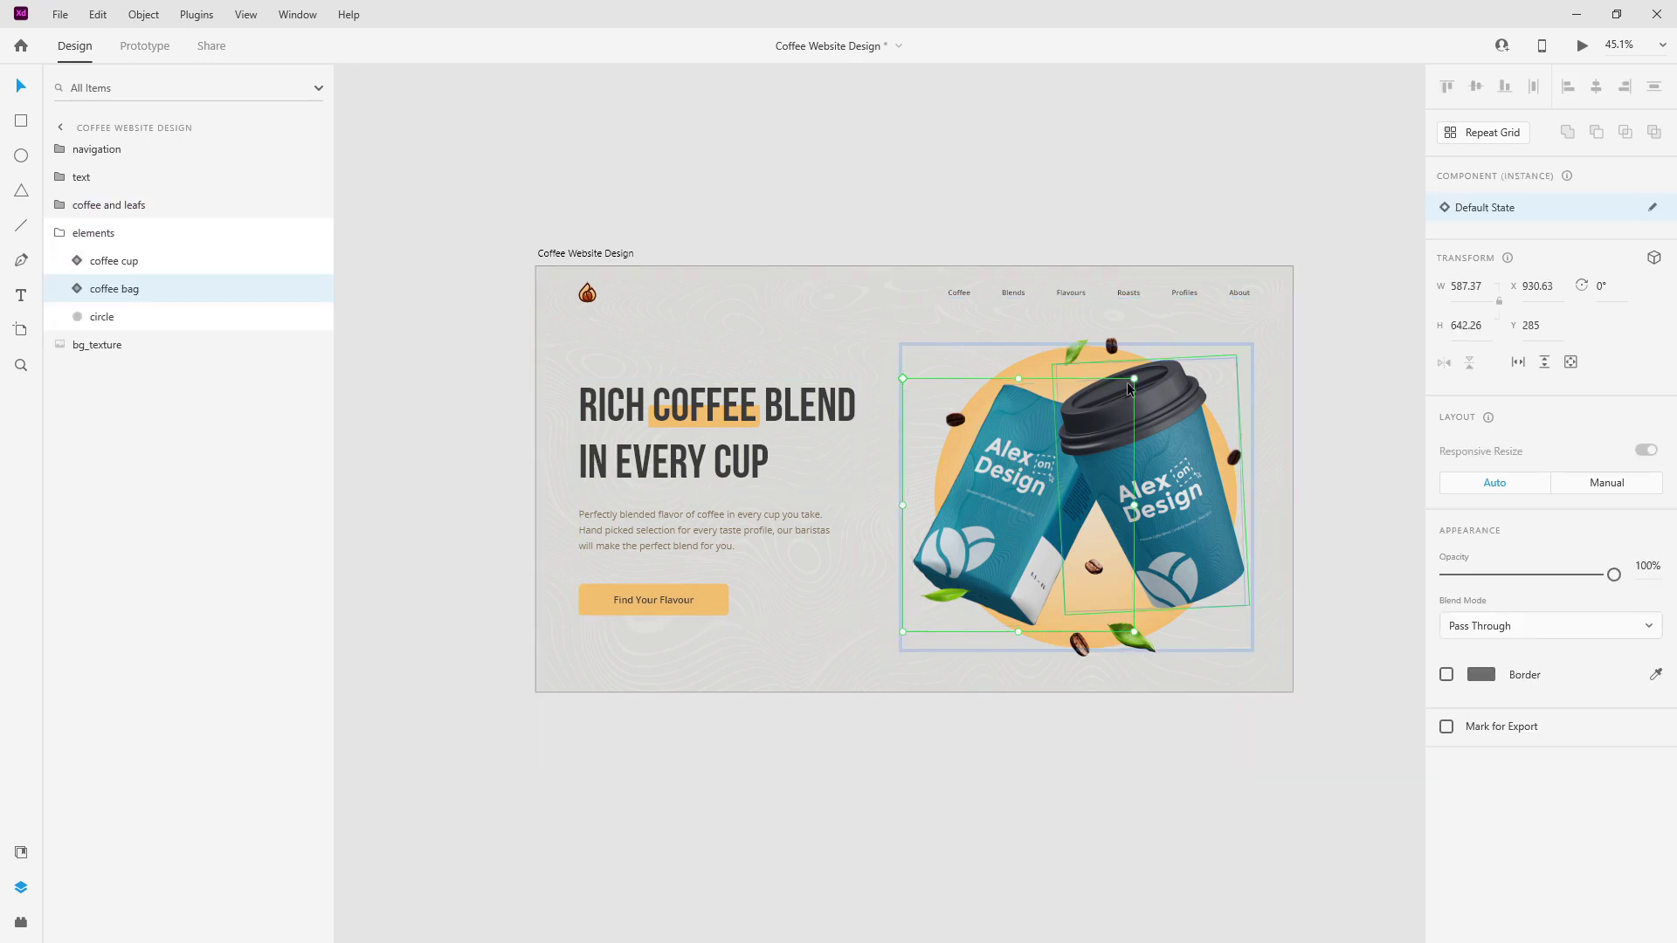
left_click_drag(1141, 375, 1144, 380)
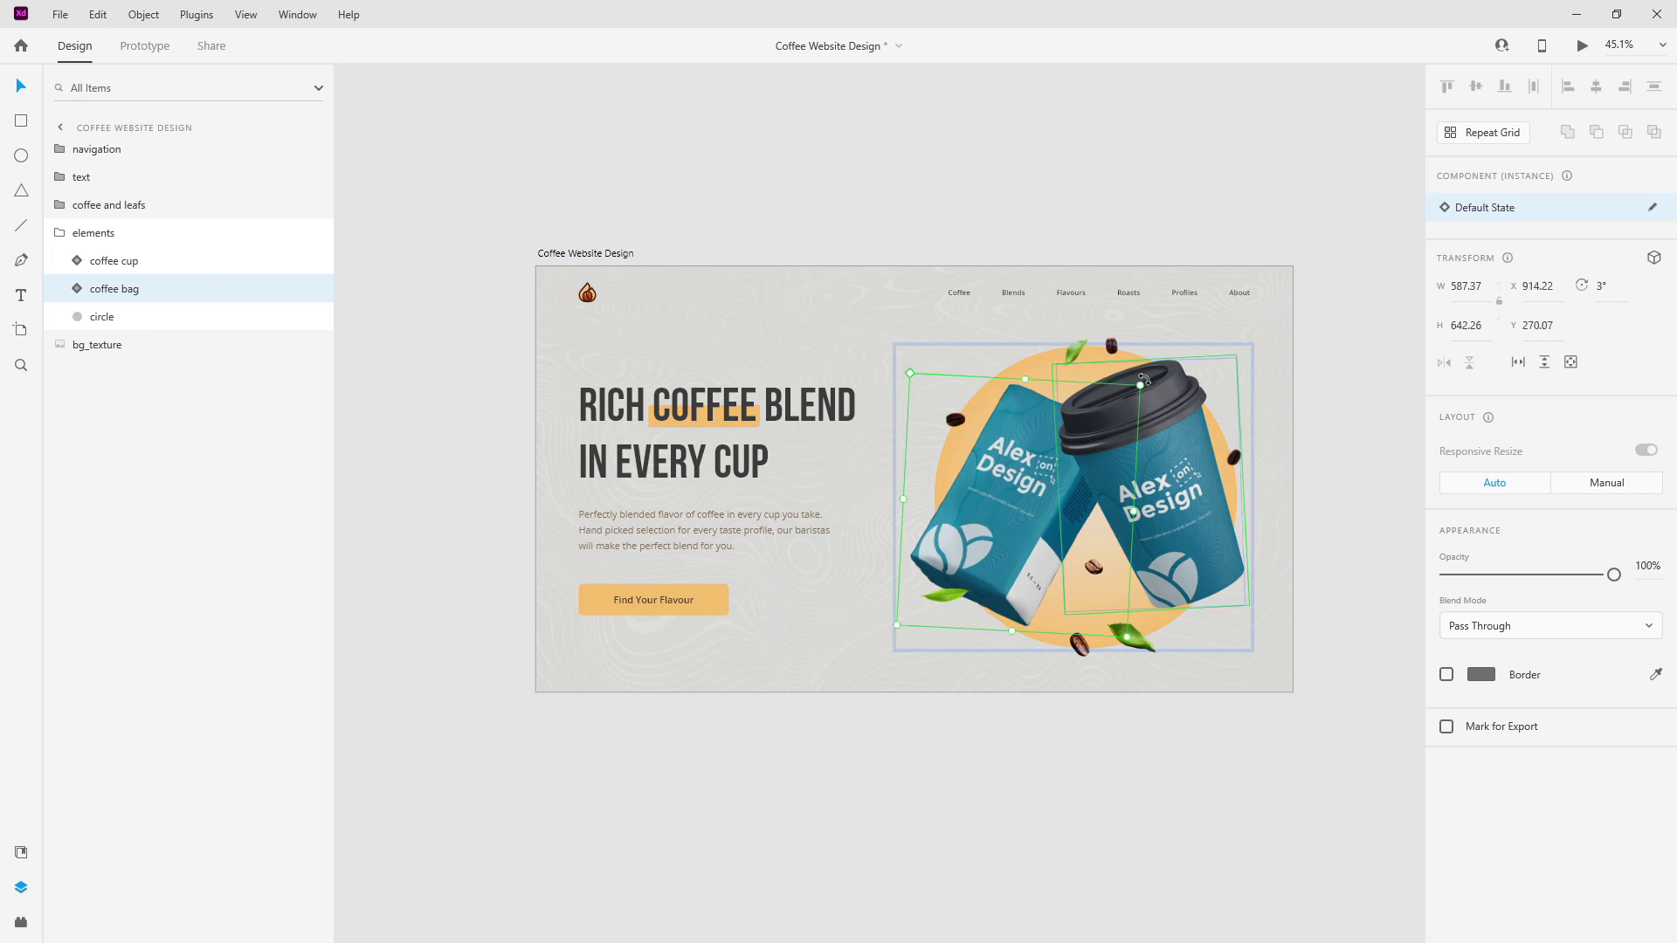
scroll(909, 653, "up", 5)
double_click(1055, 433)
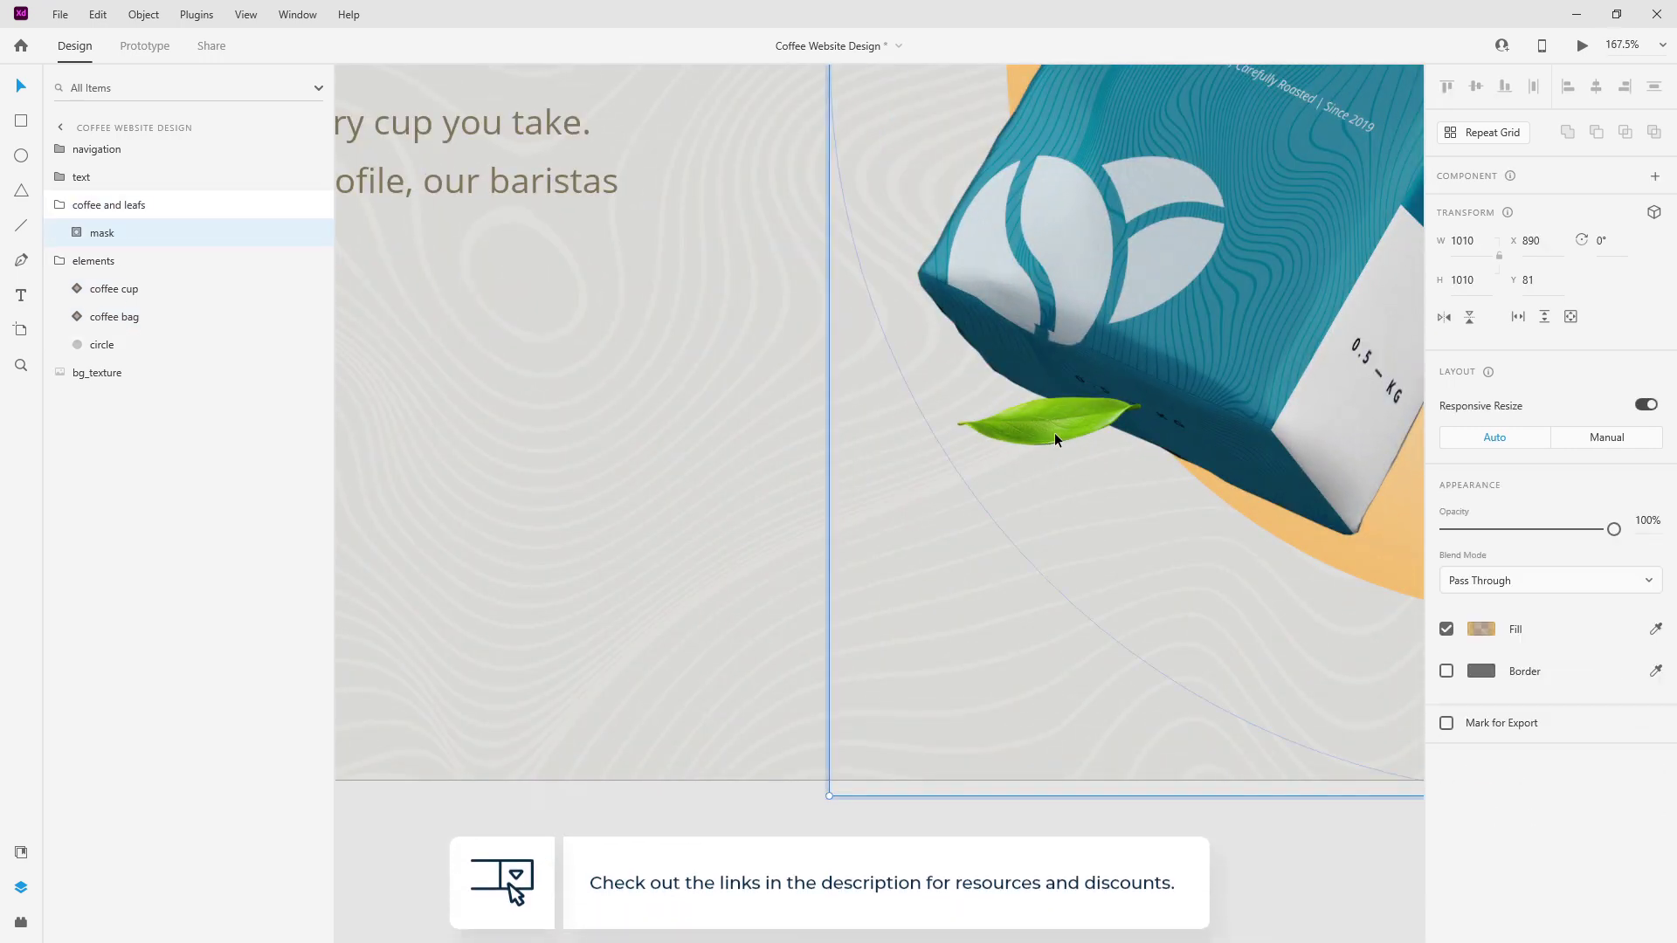
double_click(1071, 416)
left_click(1071, 416)
left_click_drag(1071, 416, 1078, 402)
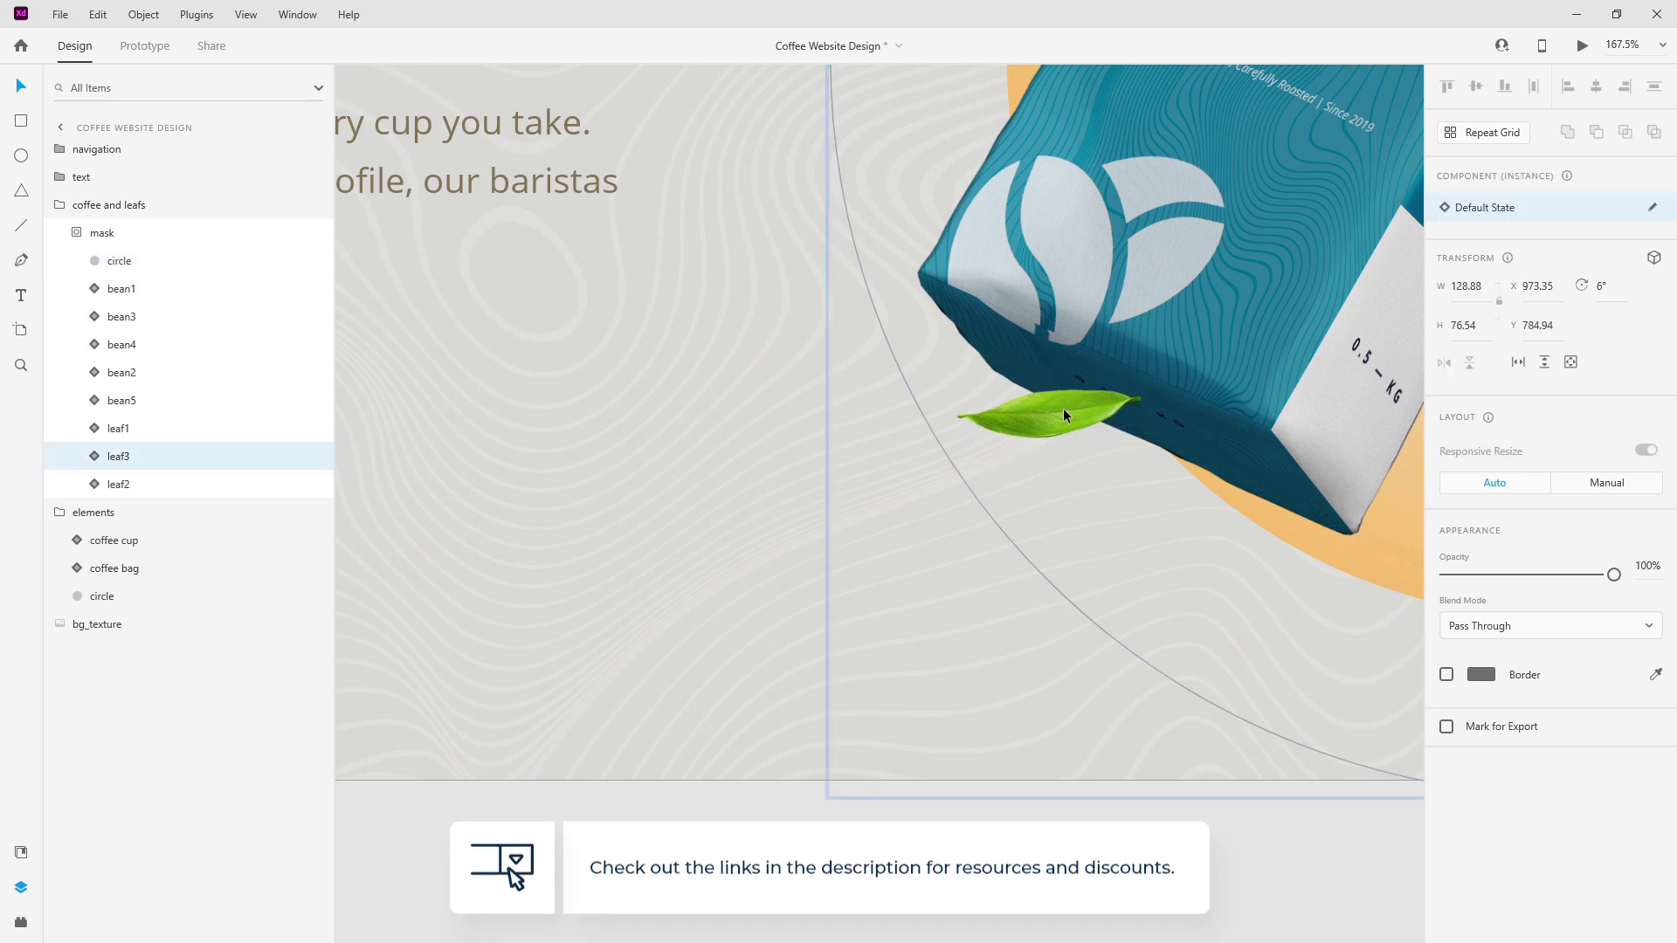
left_click_drag(943, 414, 1056, 416)
scroll(721, 442, "down", 3)
scroll(682, 441, "down", 3)
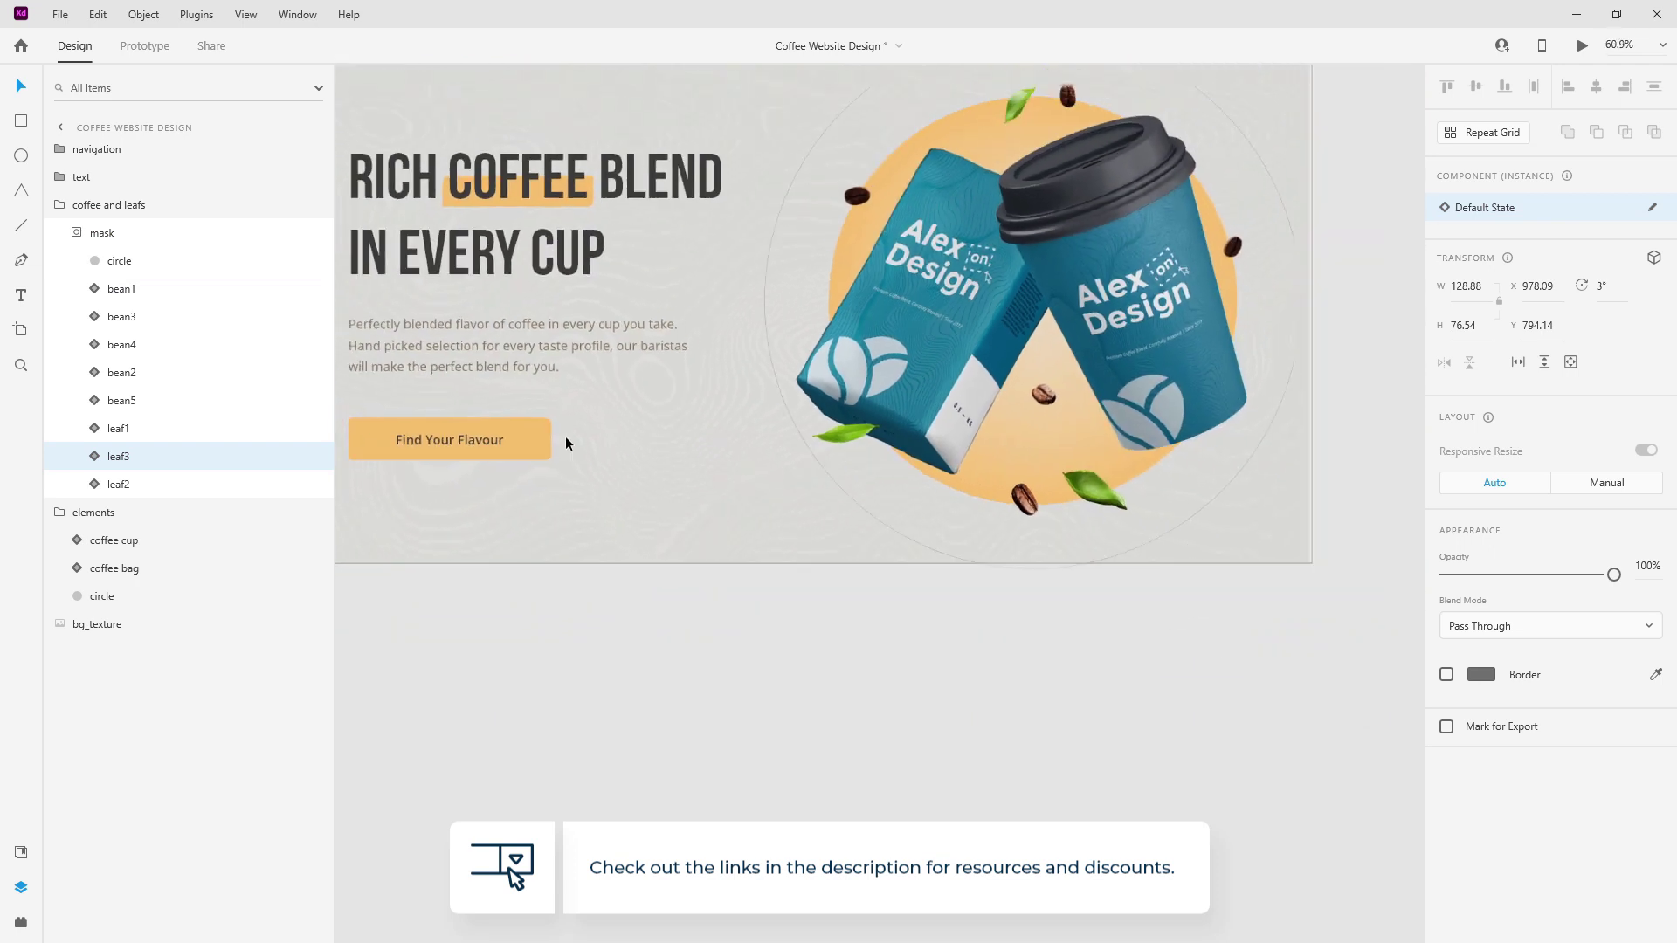
Collapse the open layer groups and duplicate the Coffee Website Design artboard.
left_click(77, 232)
left_click(59, 204)
left_click(62, 233)
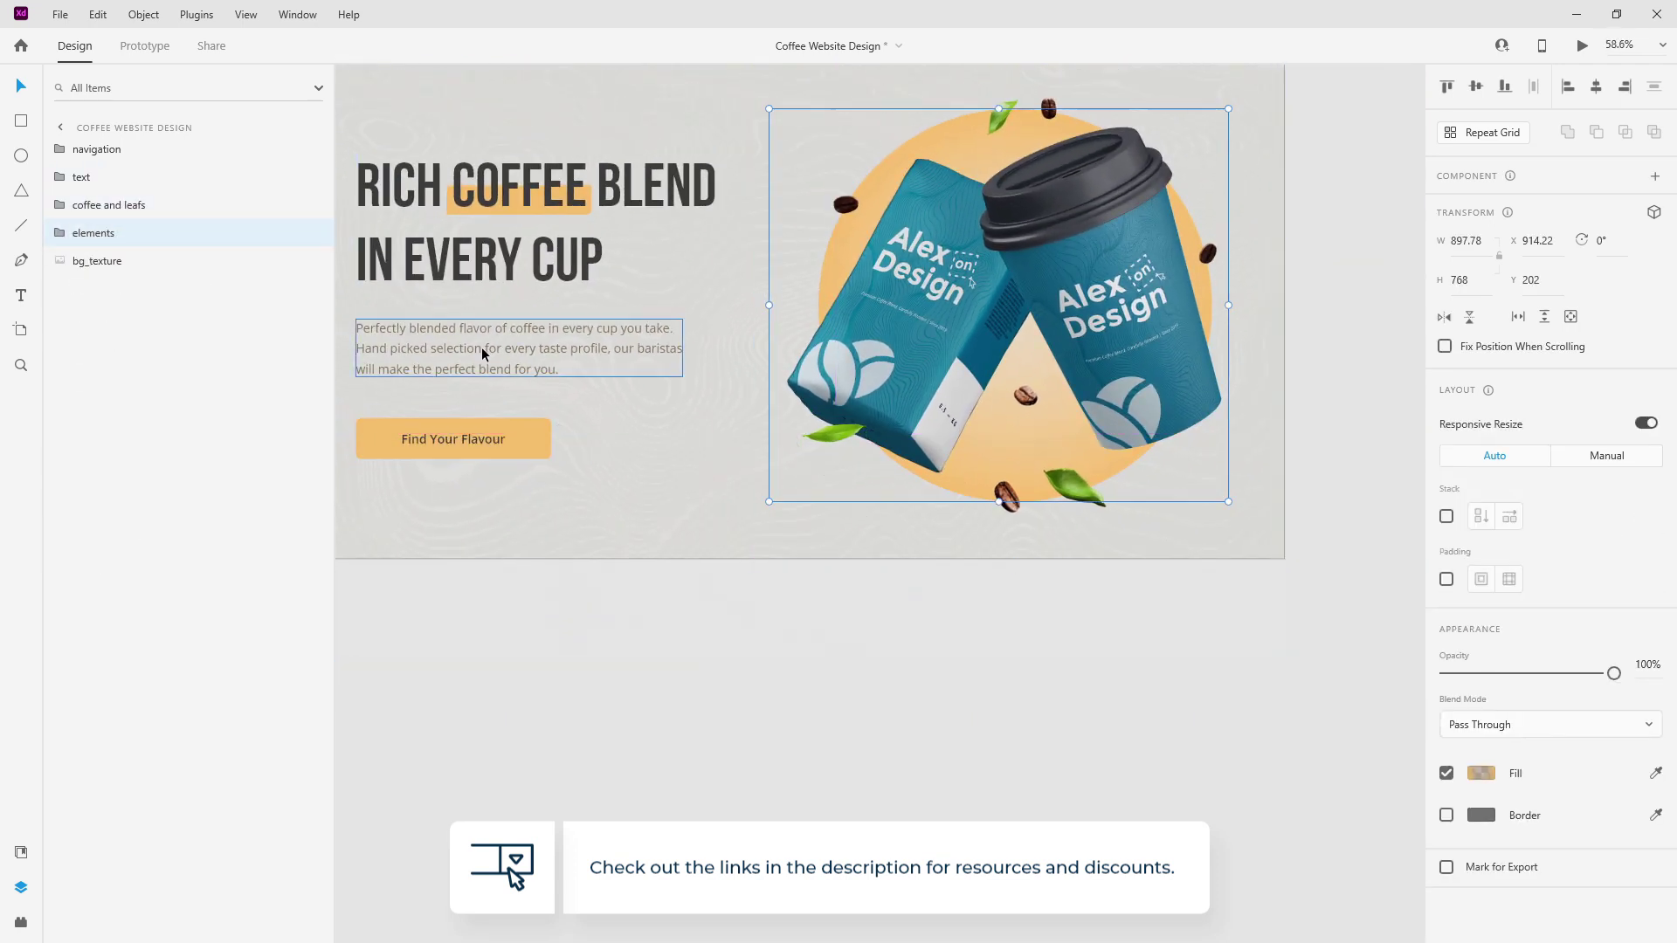
scroll(480, 348, "up", 3)
left_click(447, 215)
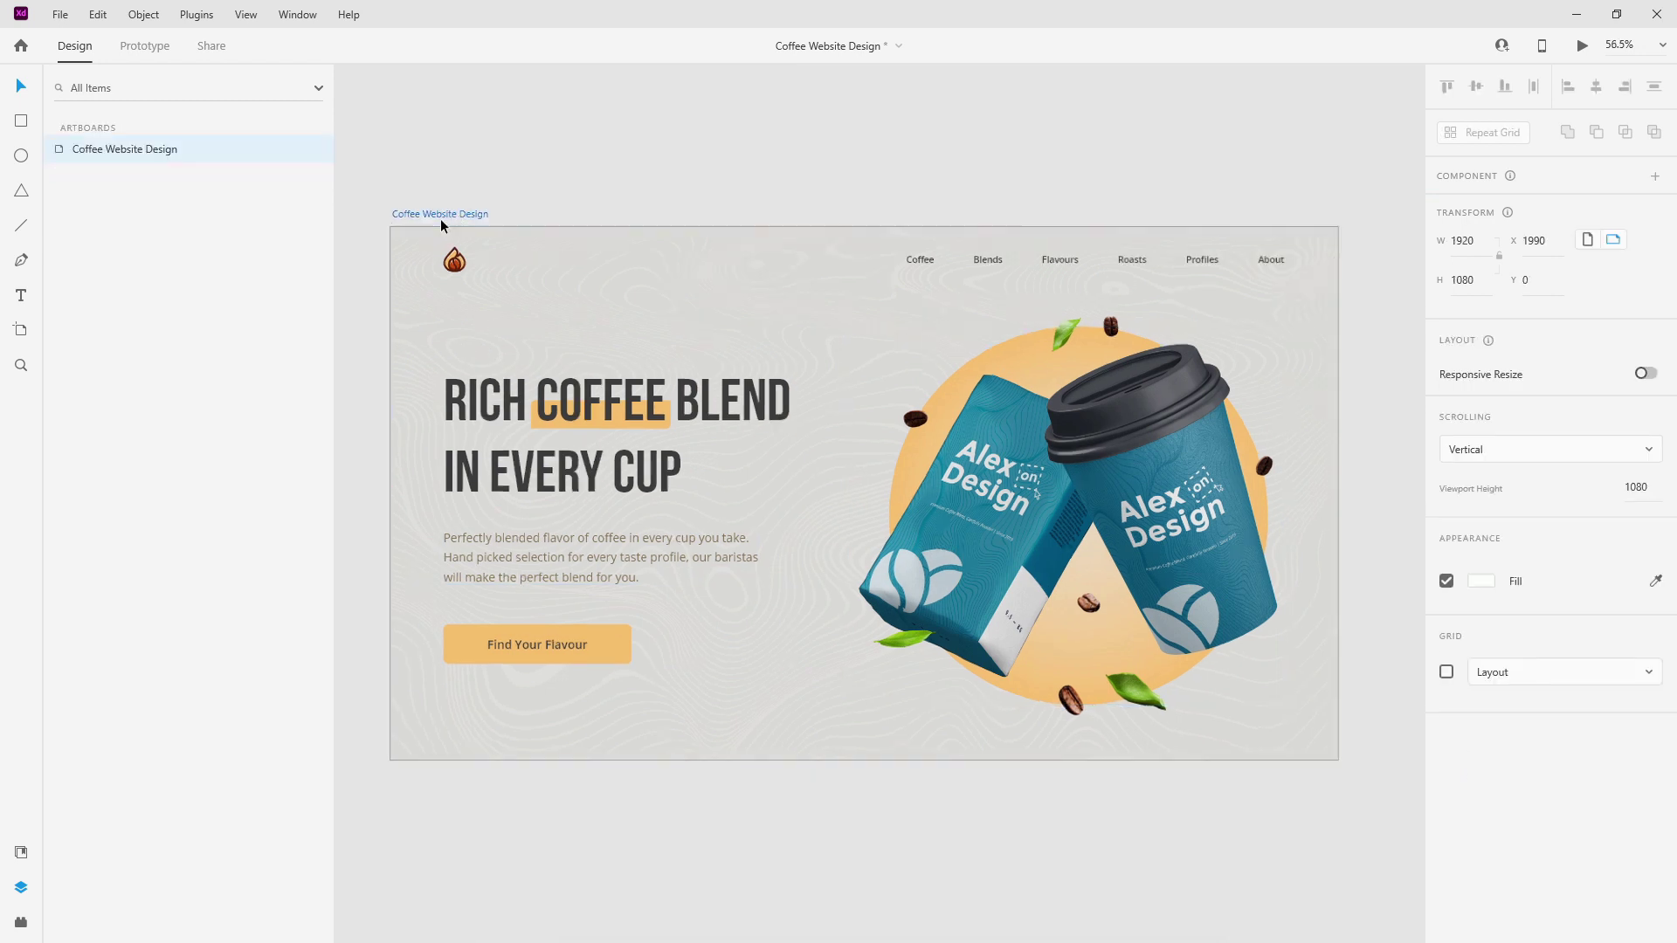
scroll(411, 215, "down", 2)
key("ctrl+d")
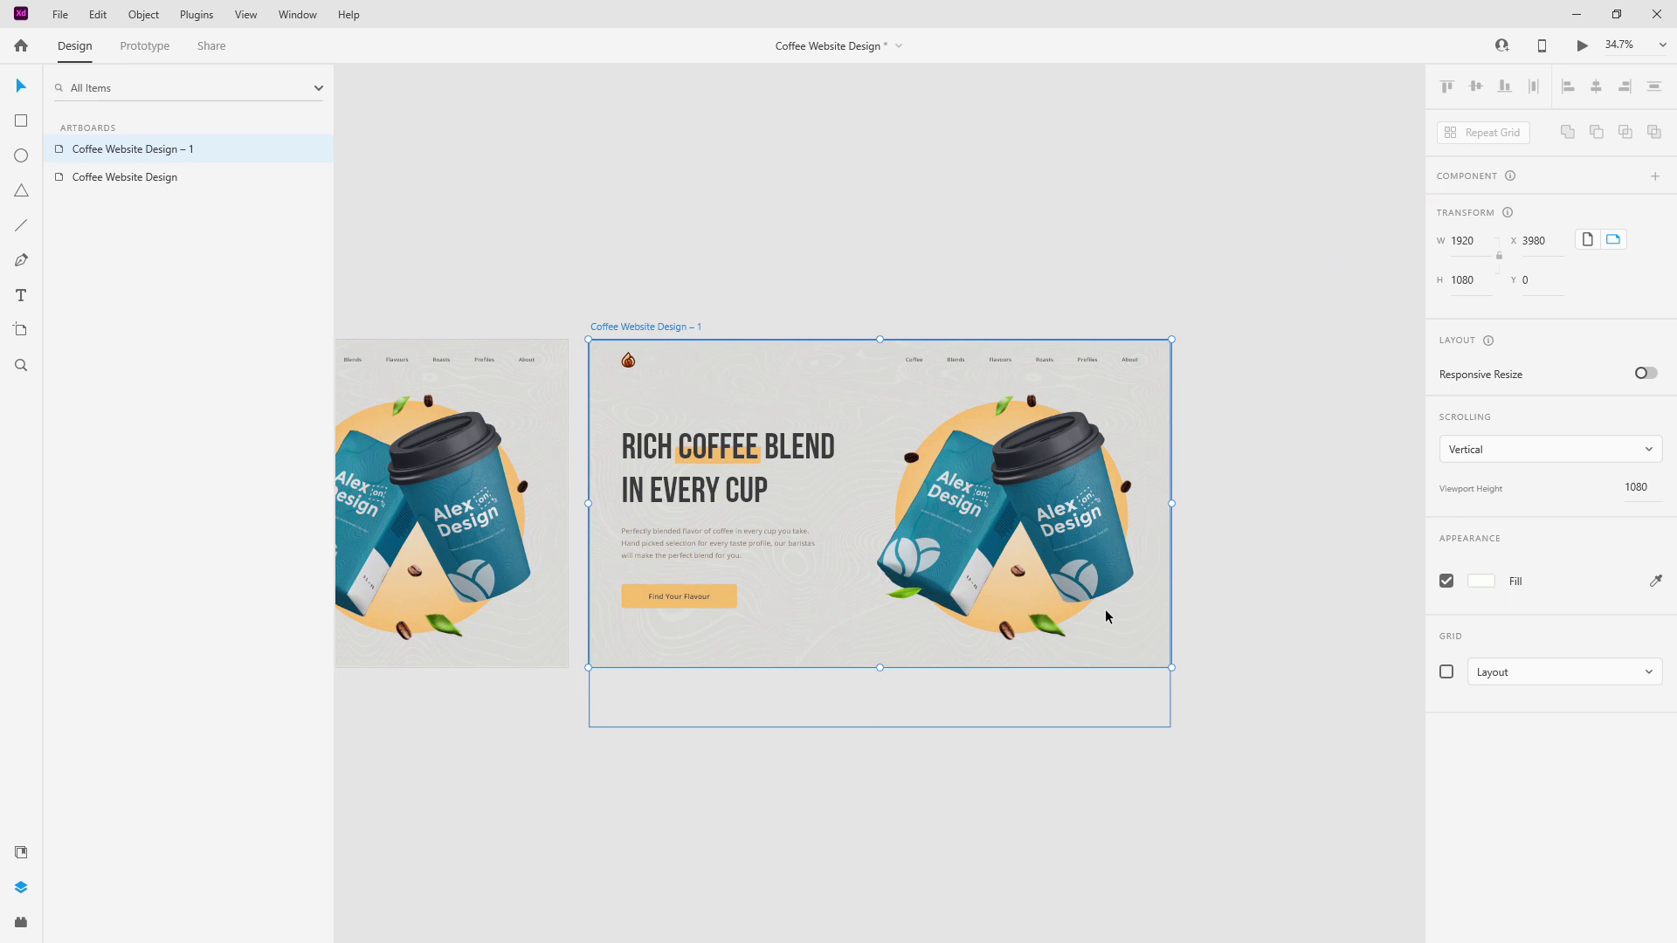
key("ctrl+0")
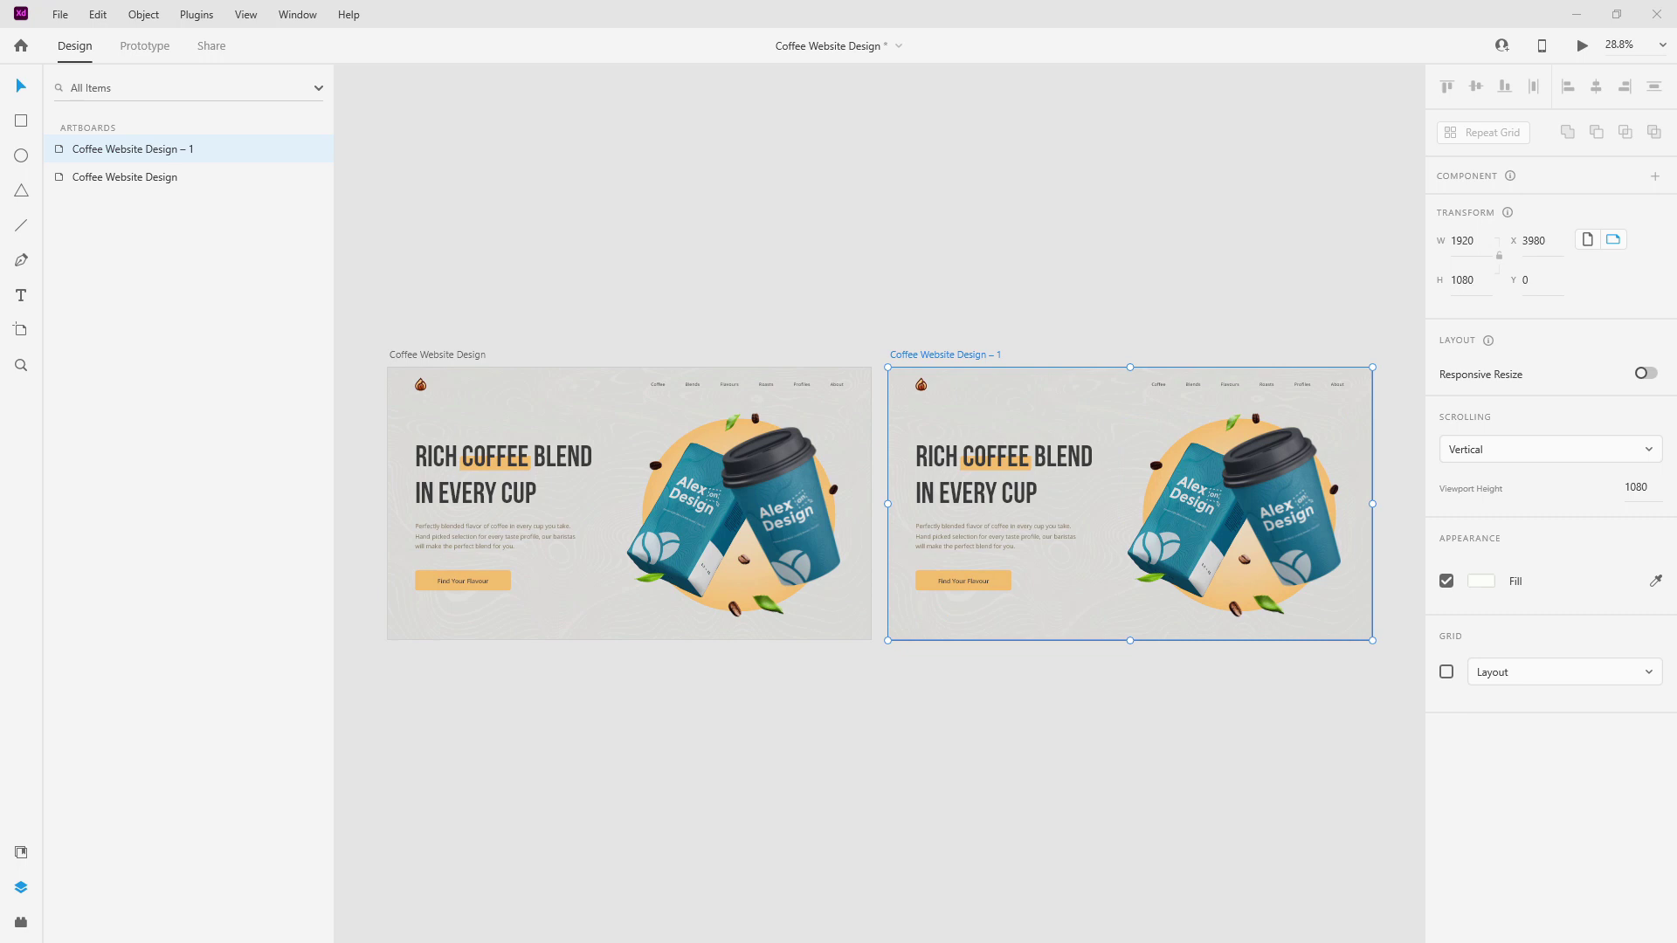
Preview the duplicated artboard, scroll through the page and close the preview.
key("ctrl+Return")
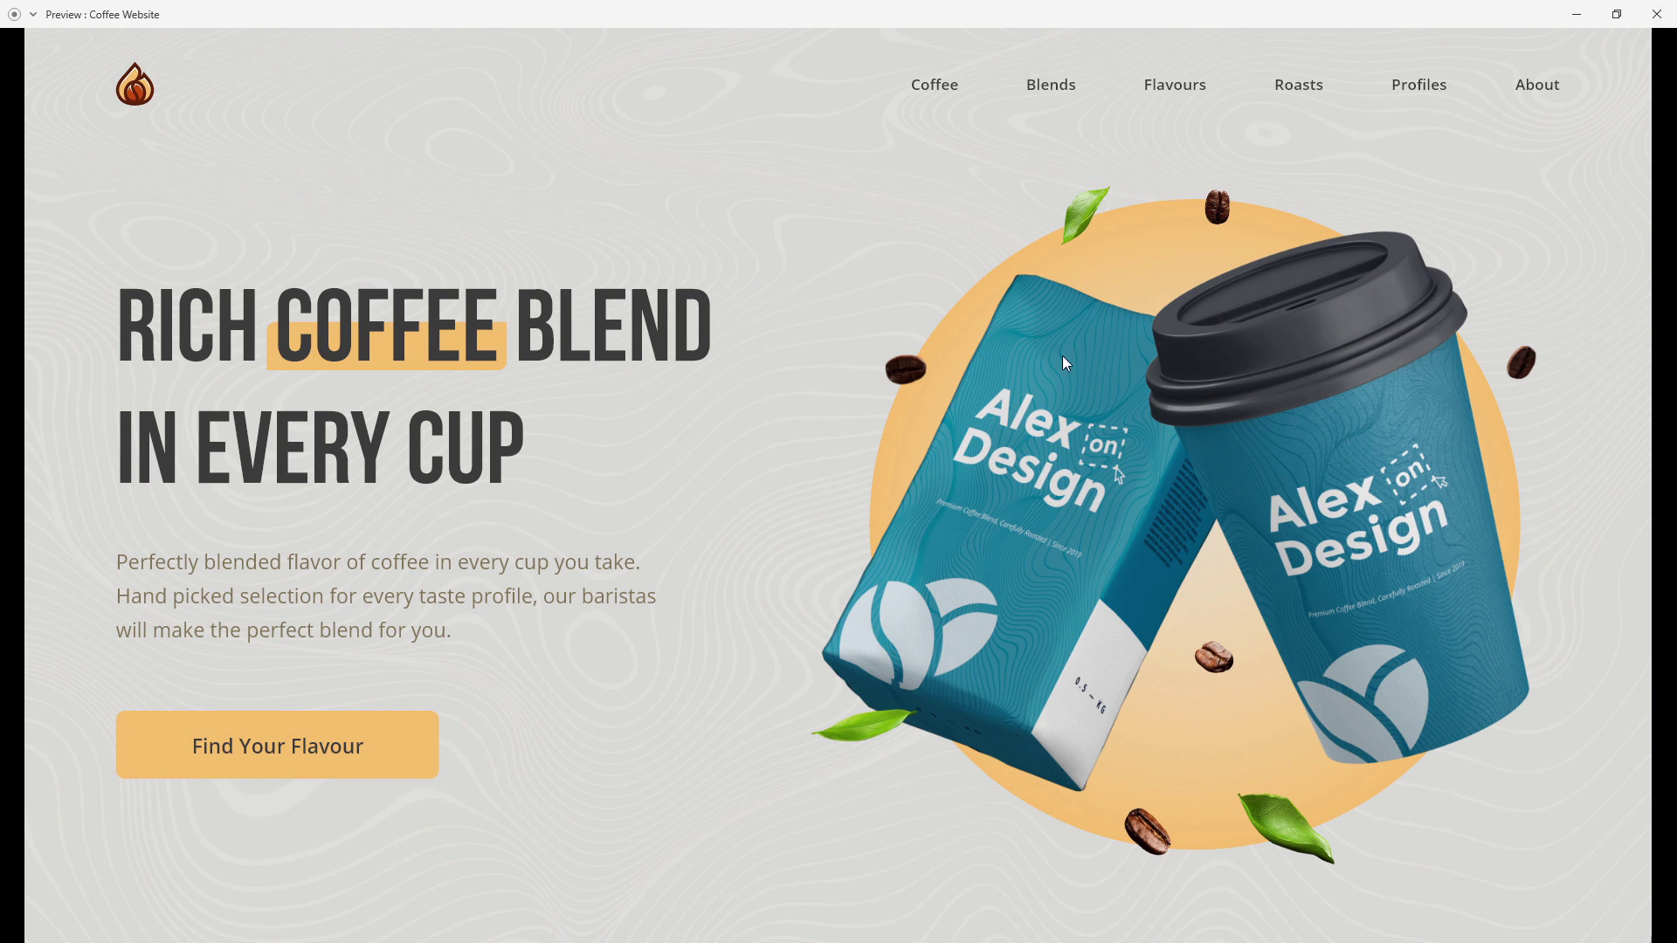
scroll(953, 424, "down", 5)
scroll(852, 441, "up", 5)
left_click(1657, 14)
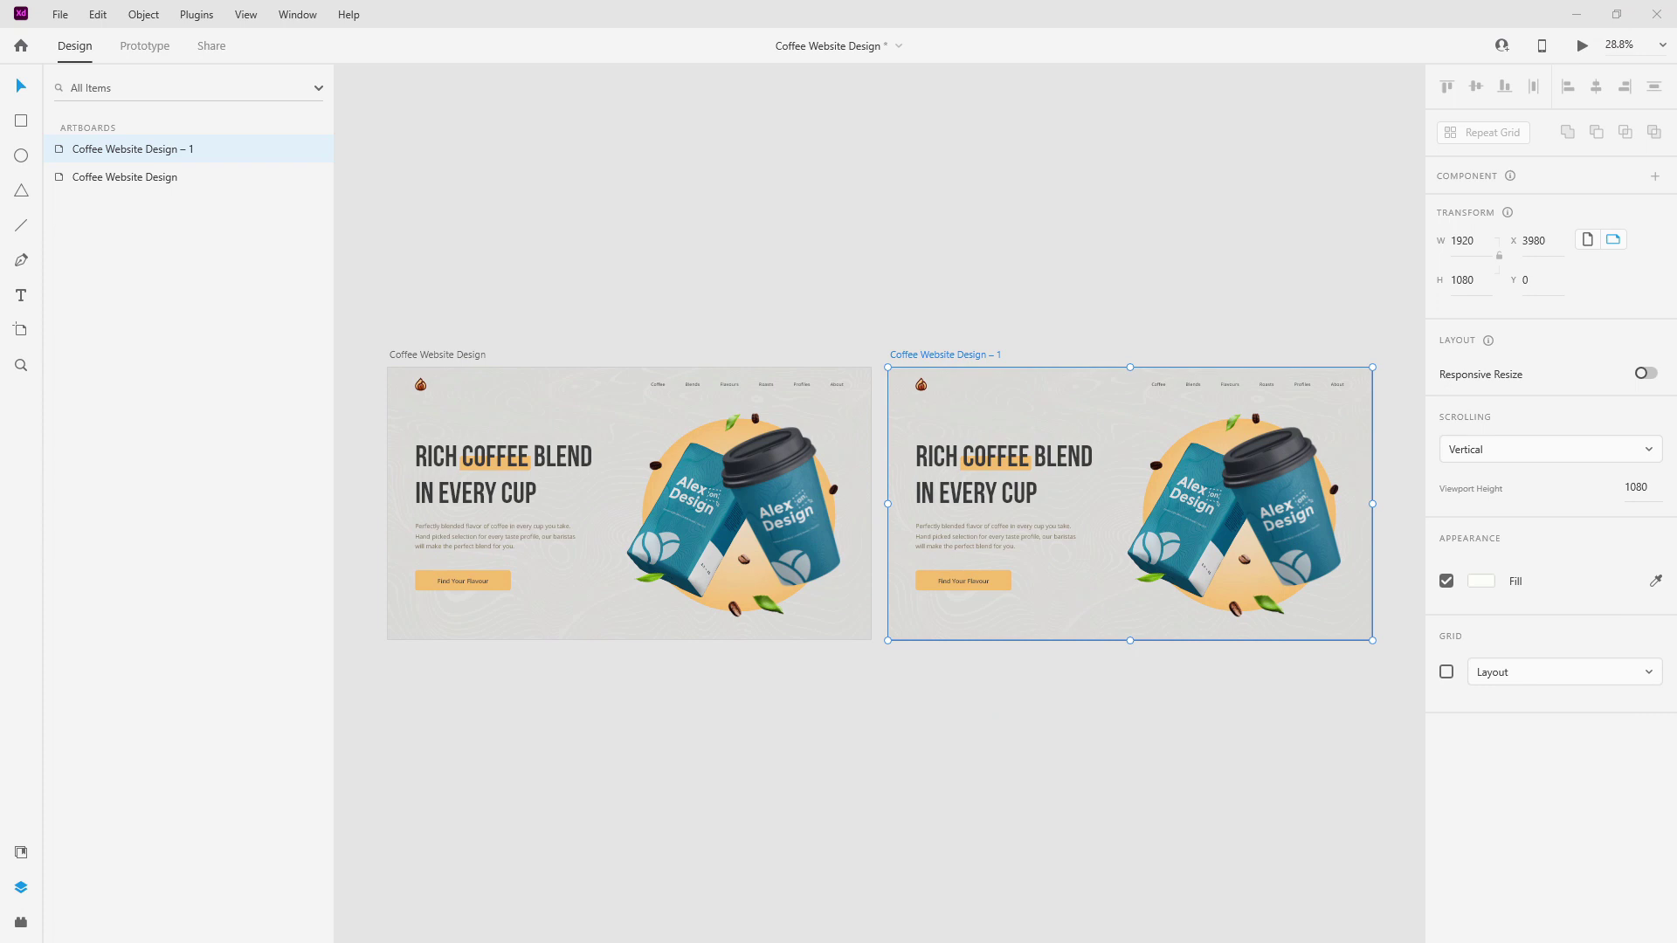
On the original Coffee Website Design artboard, lower the Find Your Flavour button to the bottom edge and the paragraph to just above it.
left_click(470, 353)
scroll(384, 498, "up", 5)
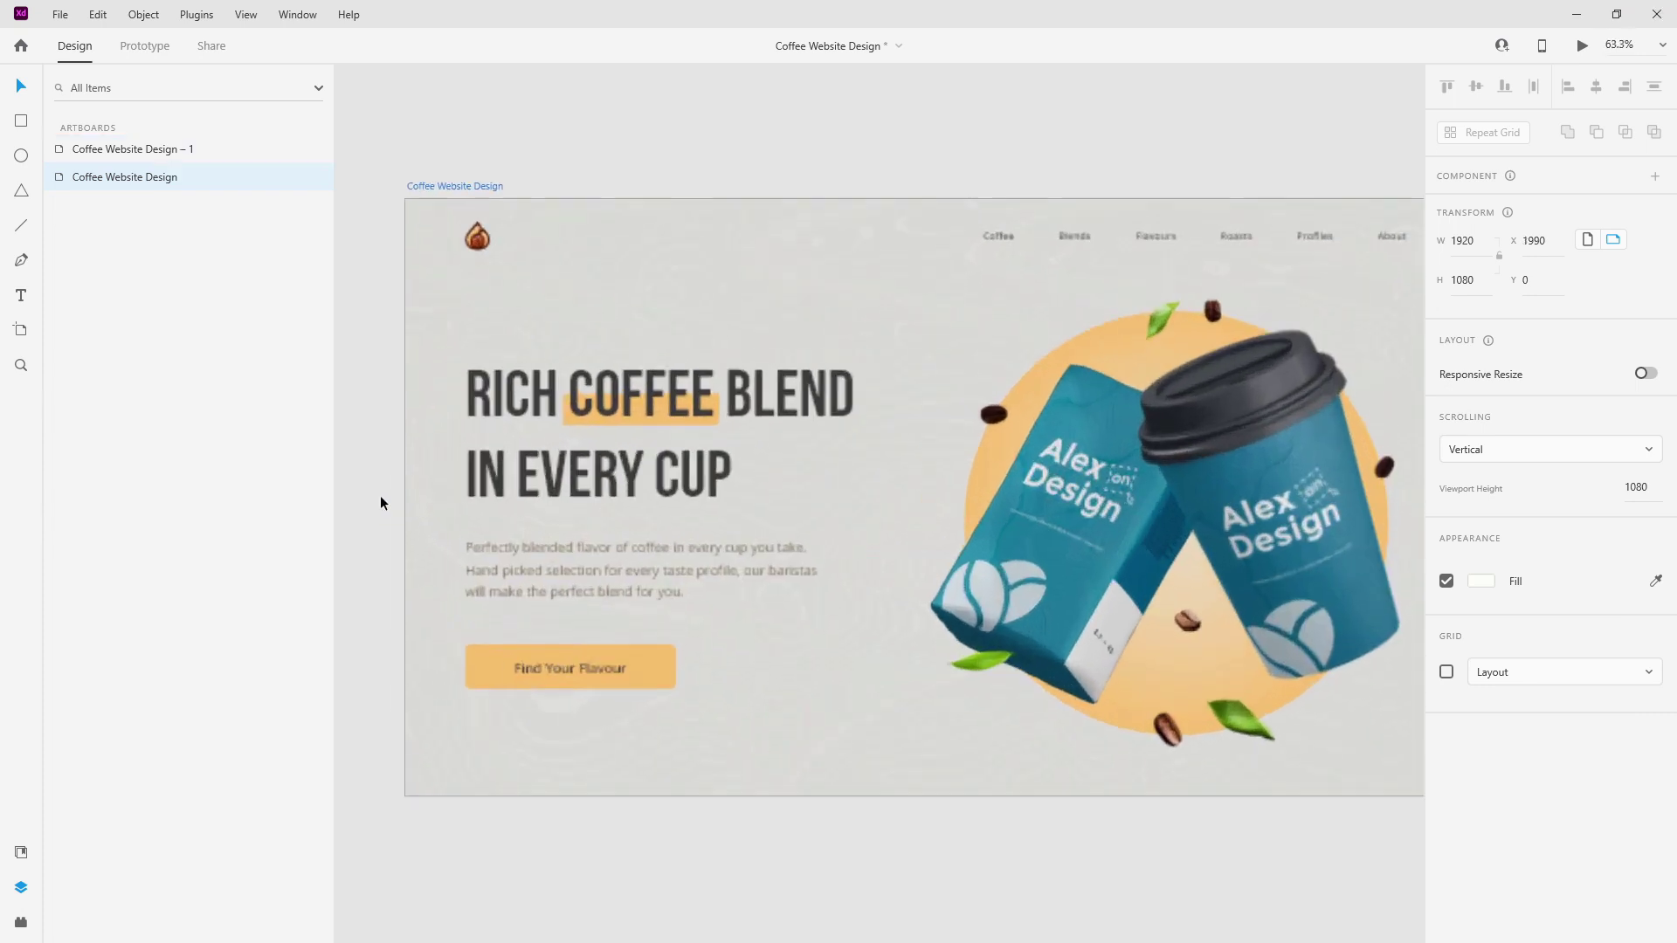
scroll(479, 469, "up", 1)
left_click(479, 468)
double_click(478, 468)
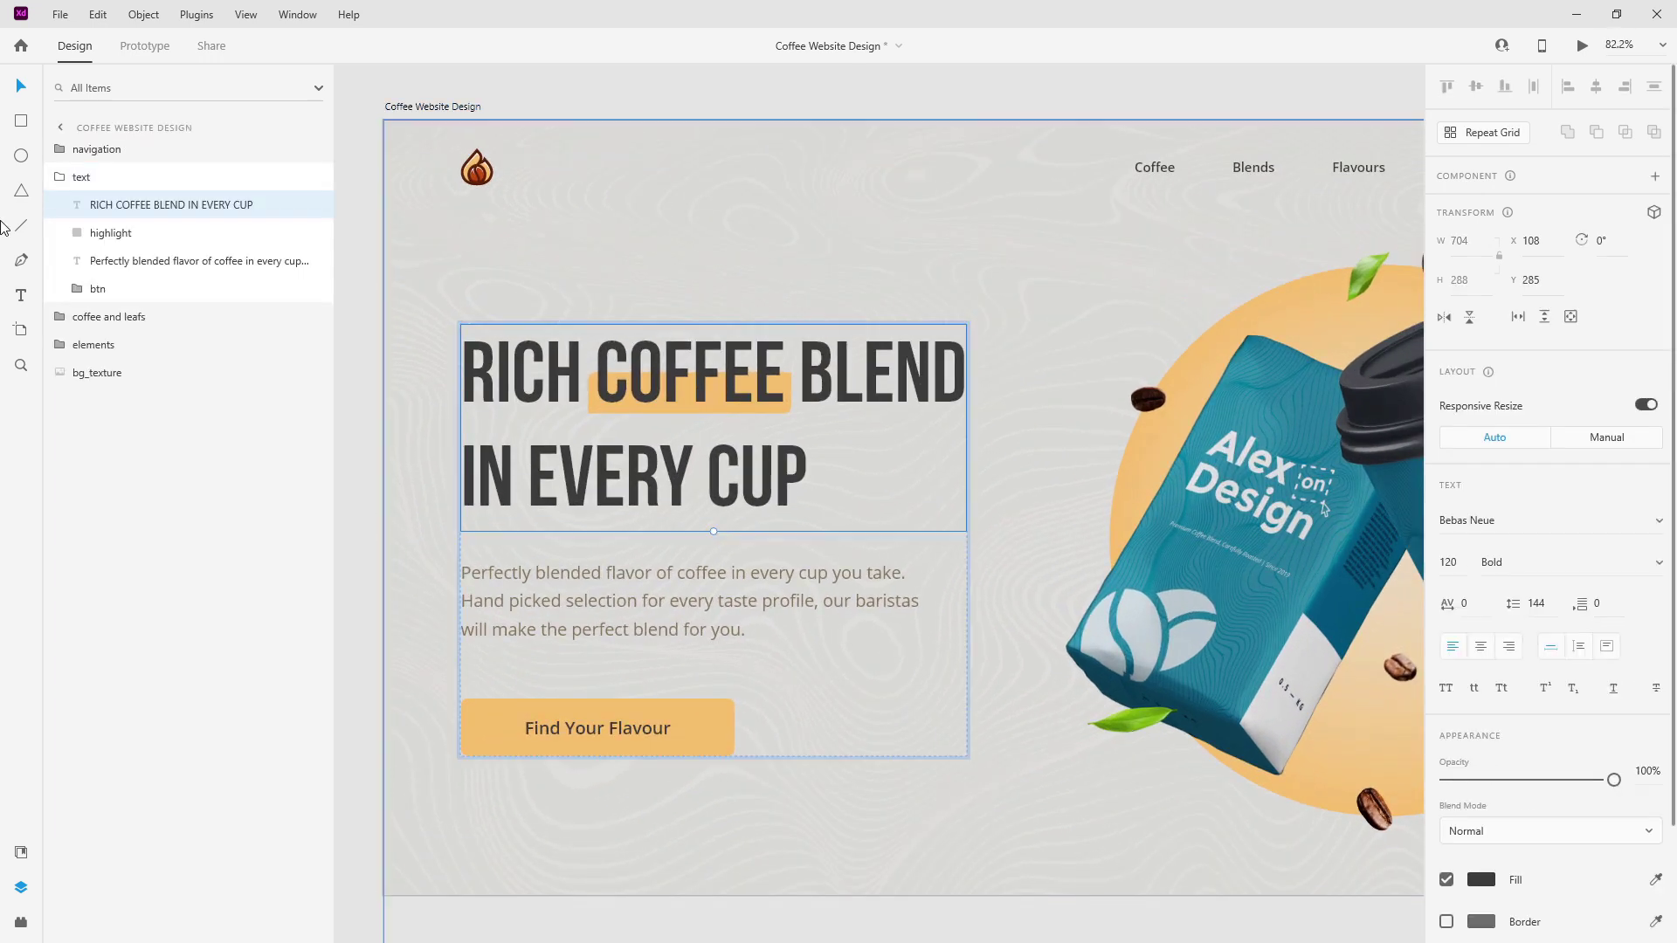
left_click(101, 288)
scroll(745, 503, "down", 3)
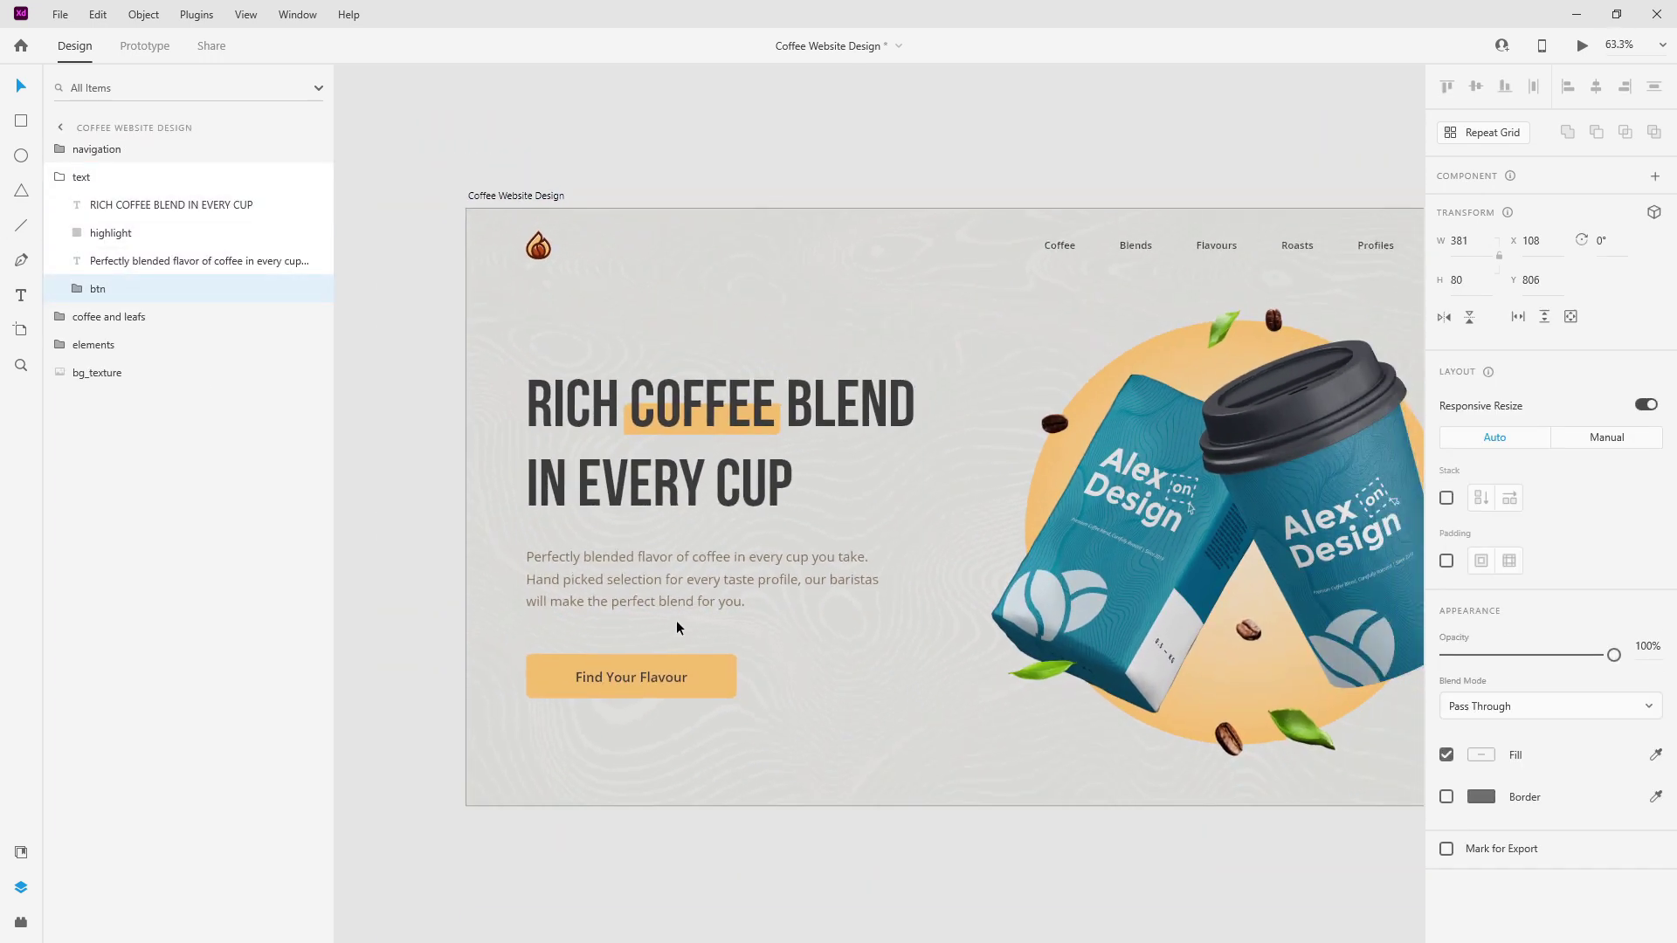
left_click_drag(685, 668, 694, 785)
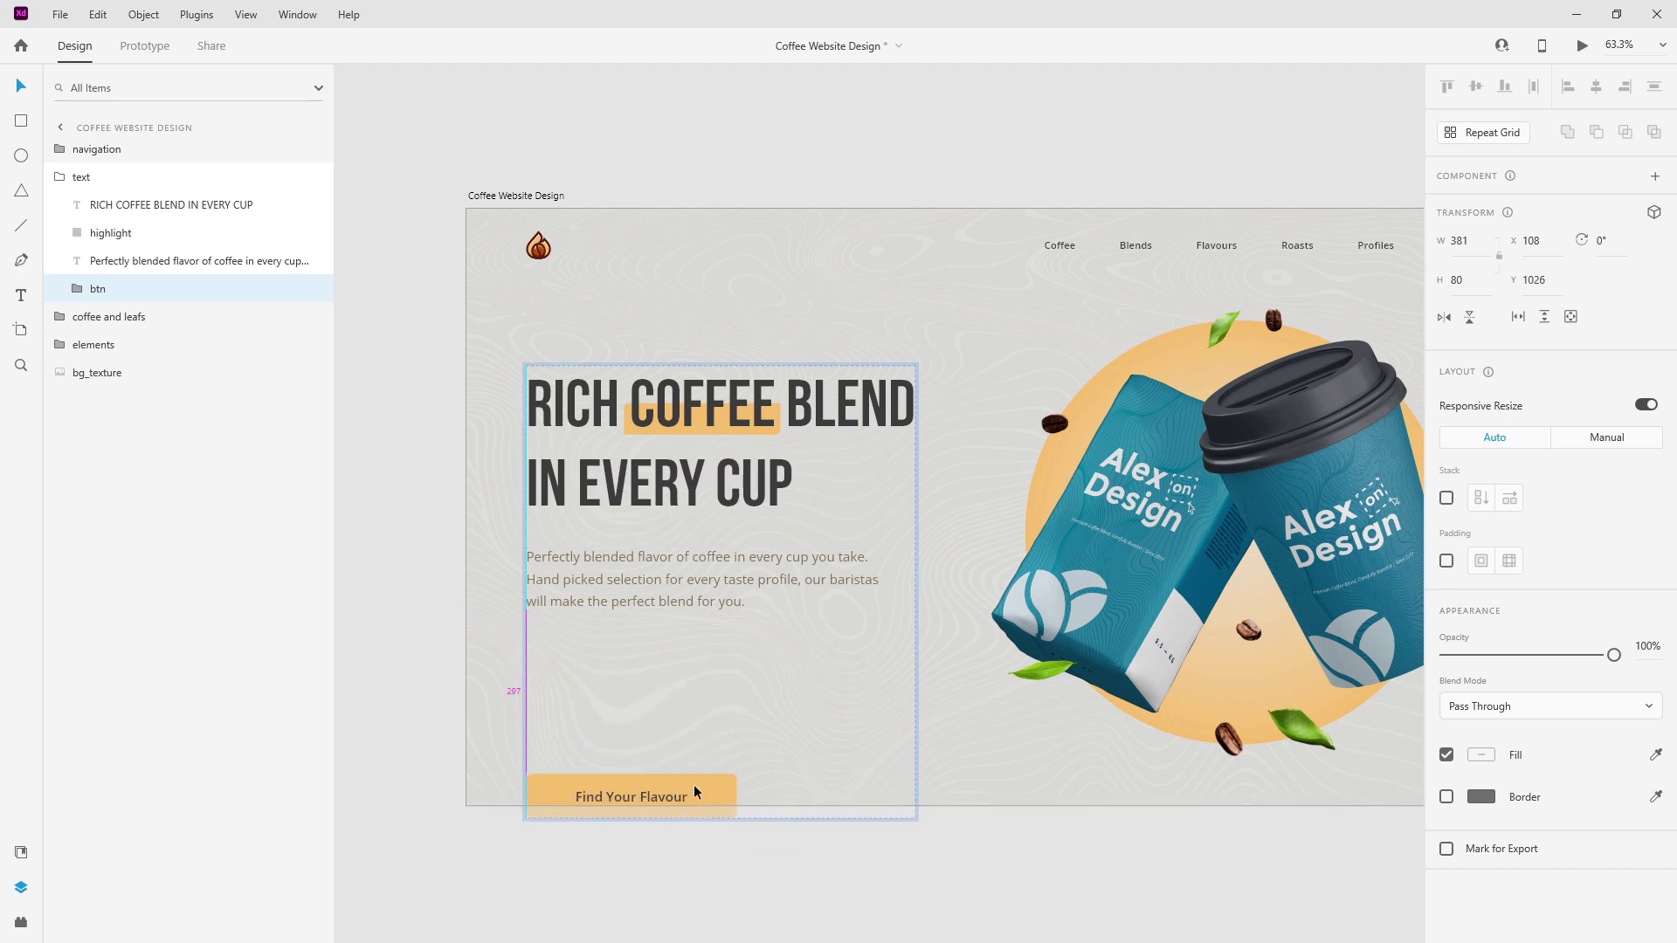
left_click(736, 591)
left_click_drag(742, 579, 738, 690)
Lower the headline to Y 426 and move the highlight bar directly beneath it to Y 714.
left_click(720, 509)
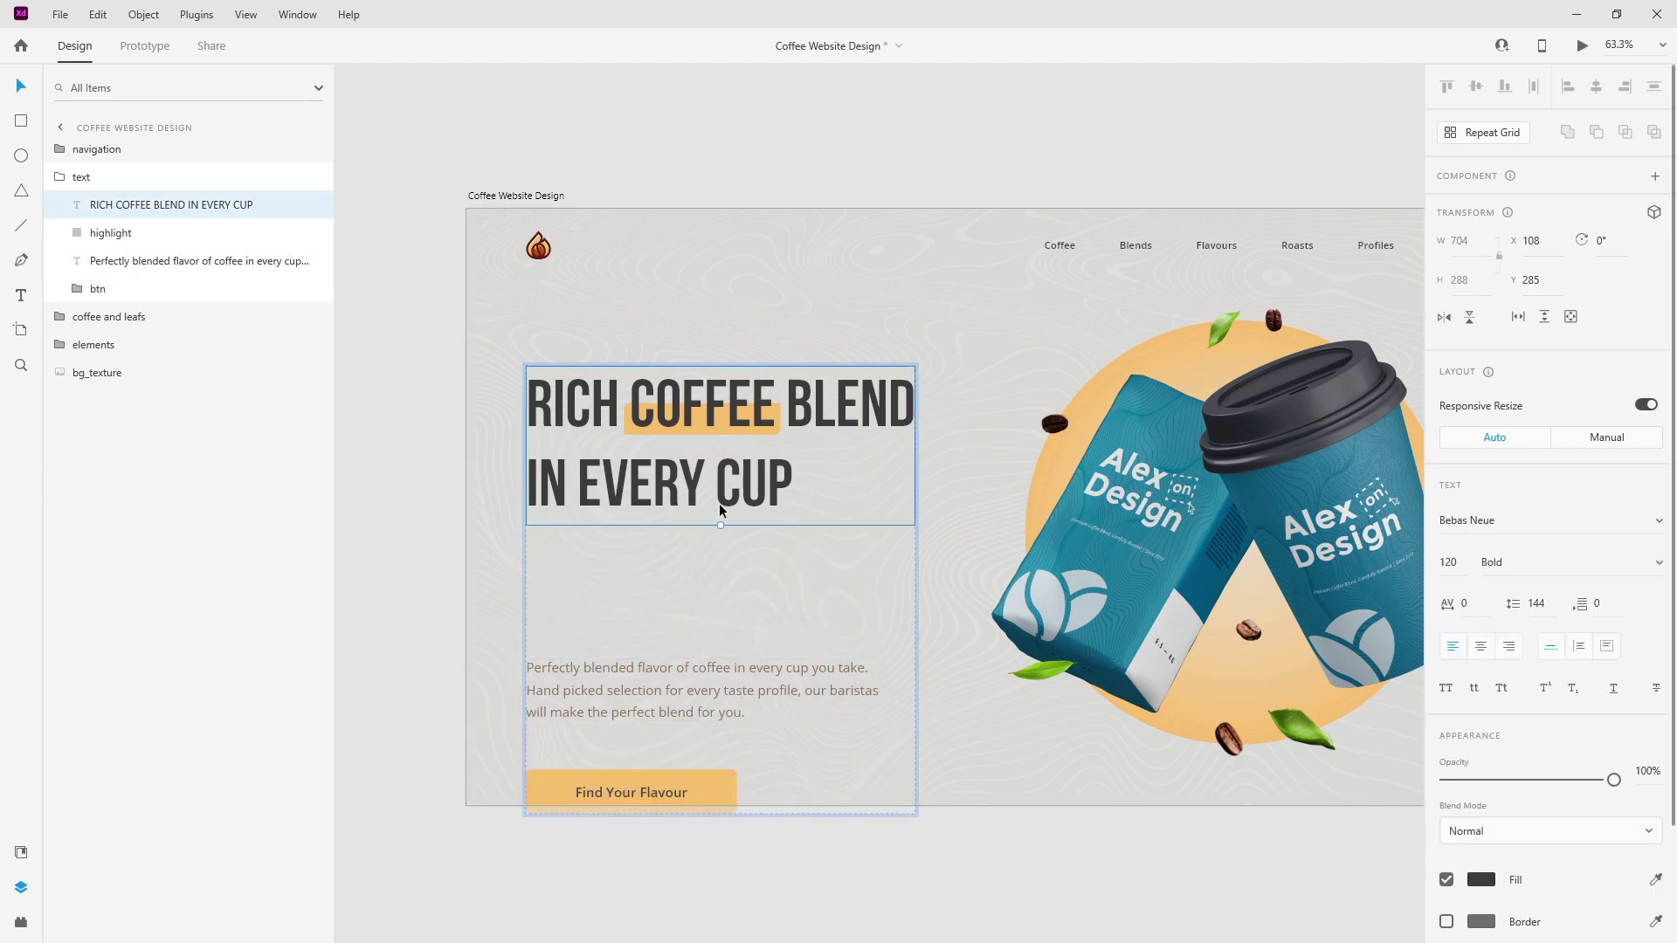
left_click_drag(673, 456, 682, 520)
left_click(158, 234)
left_click_drag(769, 423, 735, 613)
left_click(80, 206)
key("shift+Down")
key("shift+Down")
key("shift+Down")
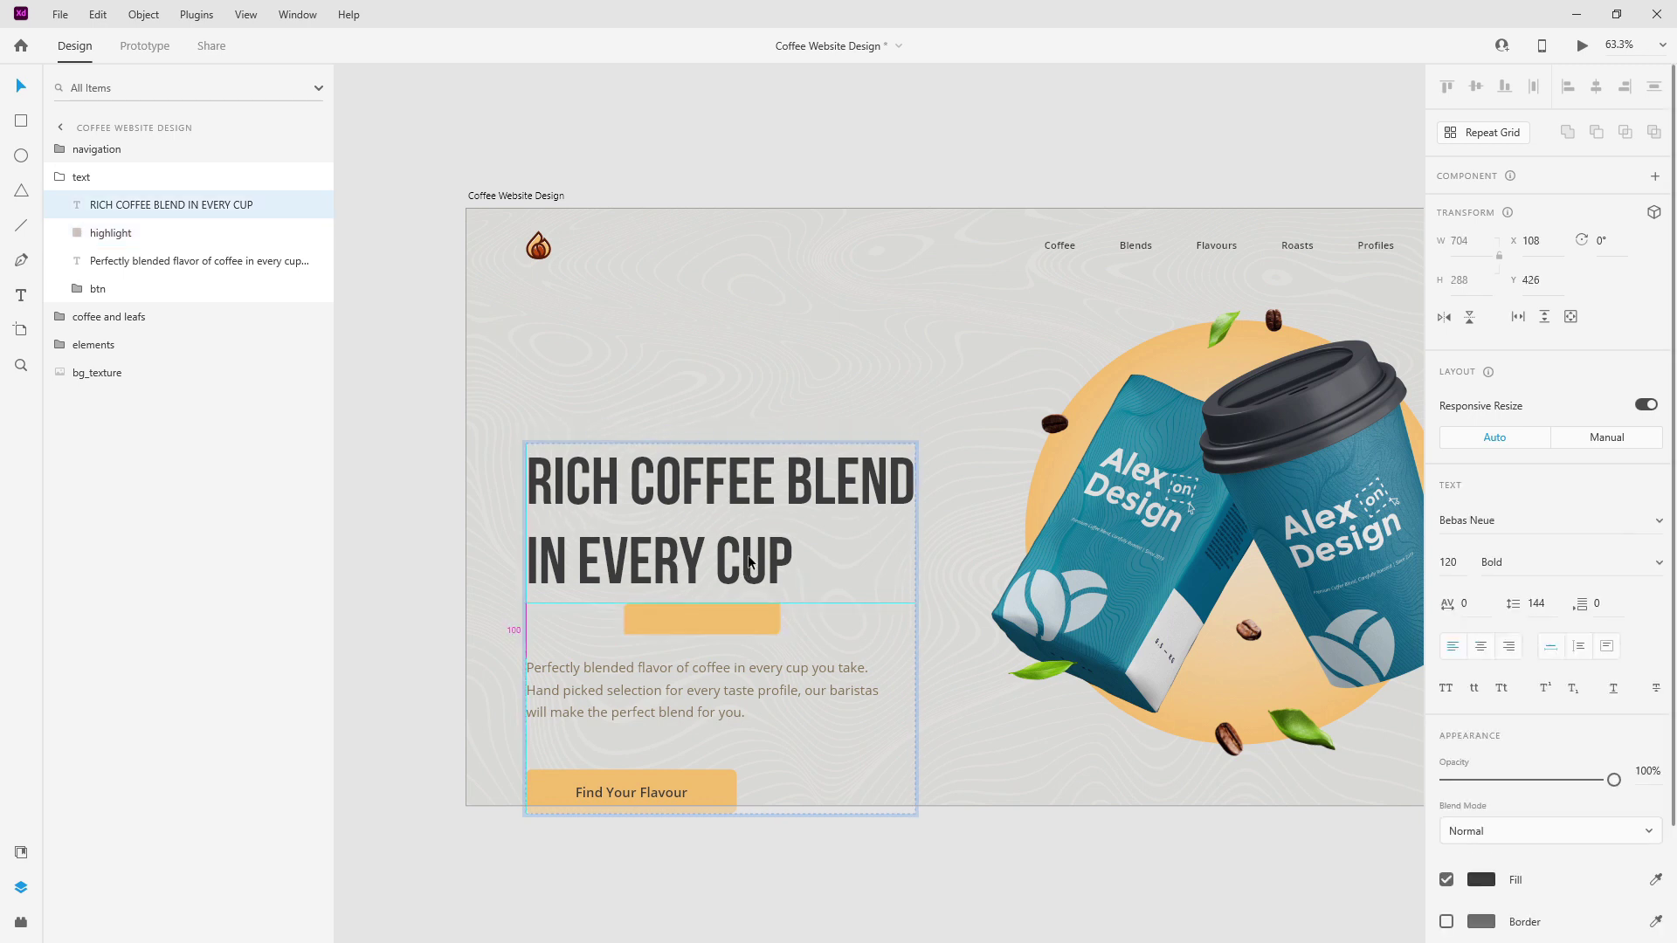
Set the opacity of the headline, highlight, paragraph and btn group to 0%.
left_click(123, 290, "shift")
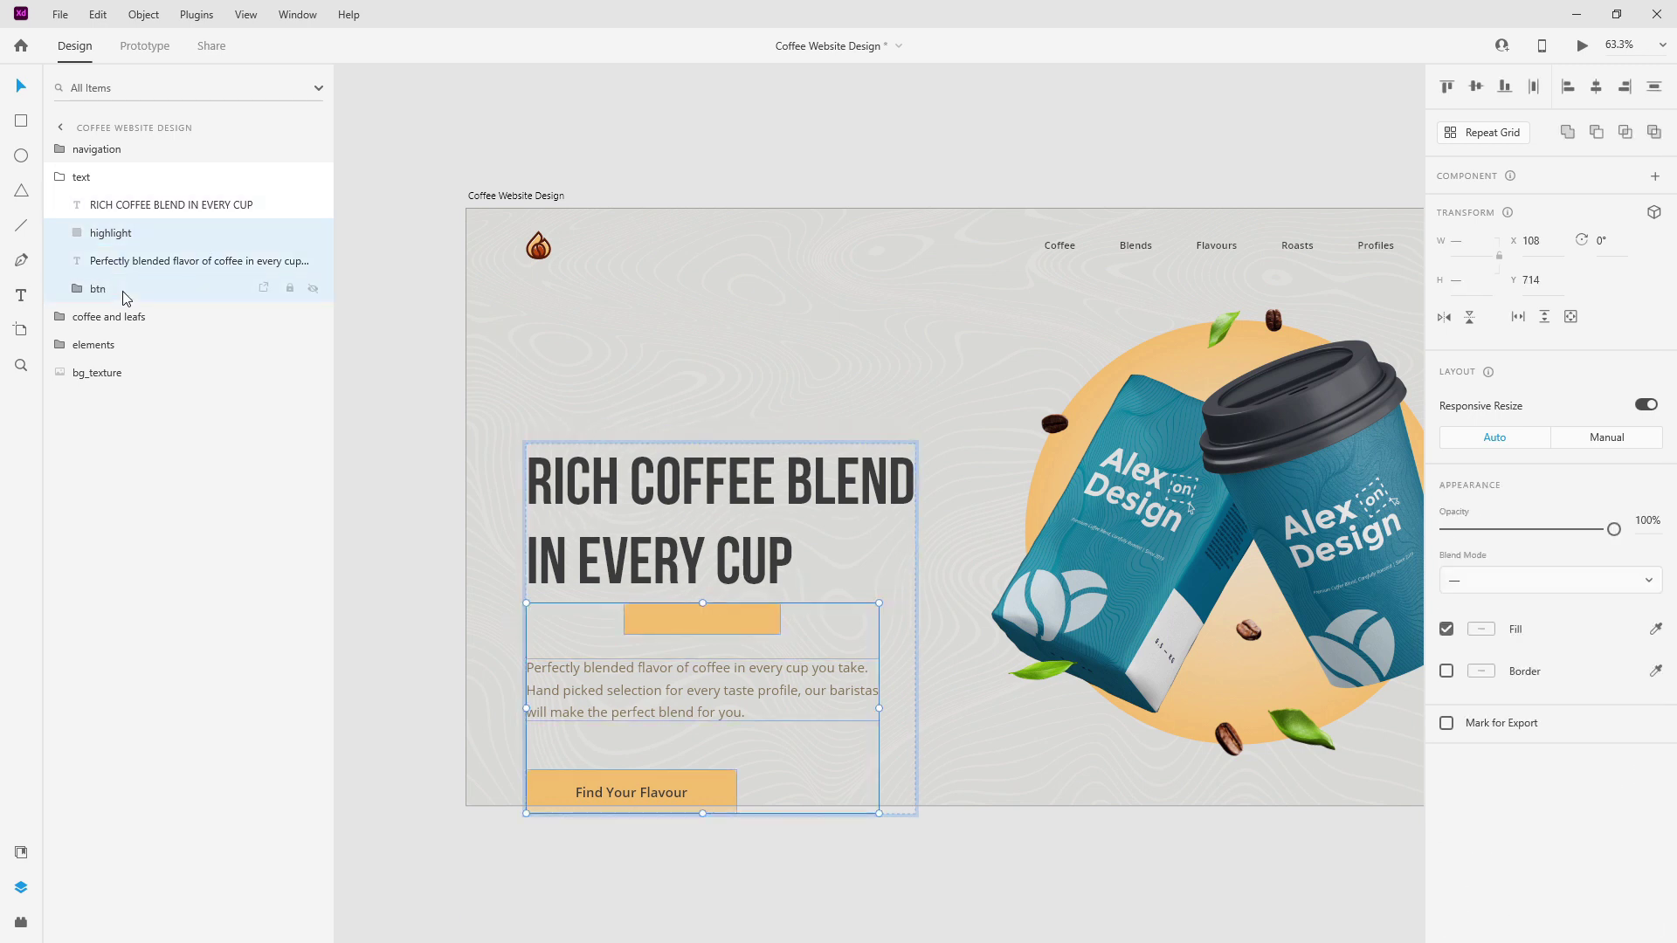
left_click(124, 212, "shift")
key("0")
key("0")
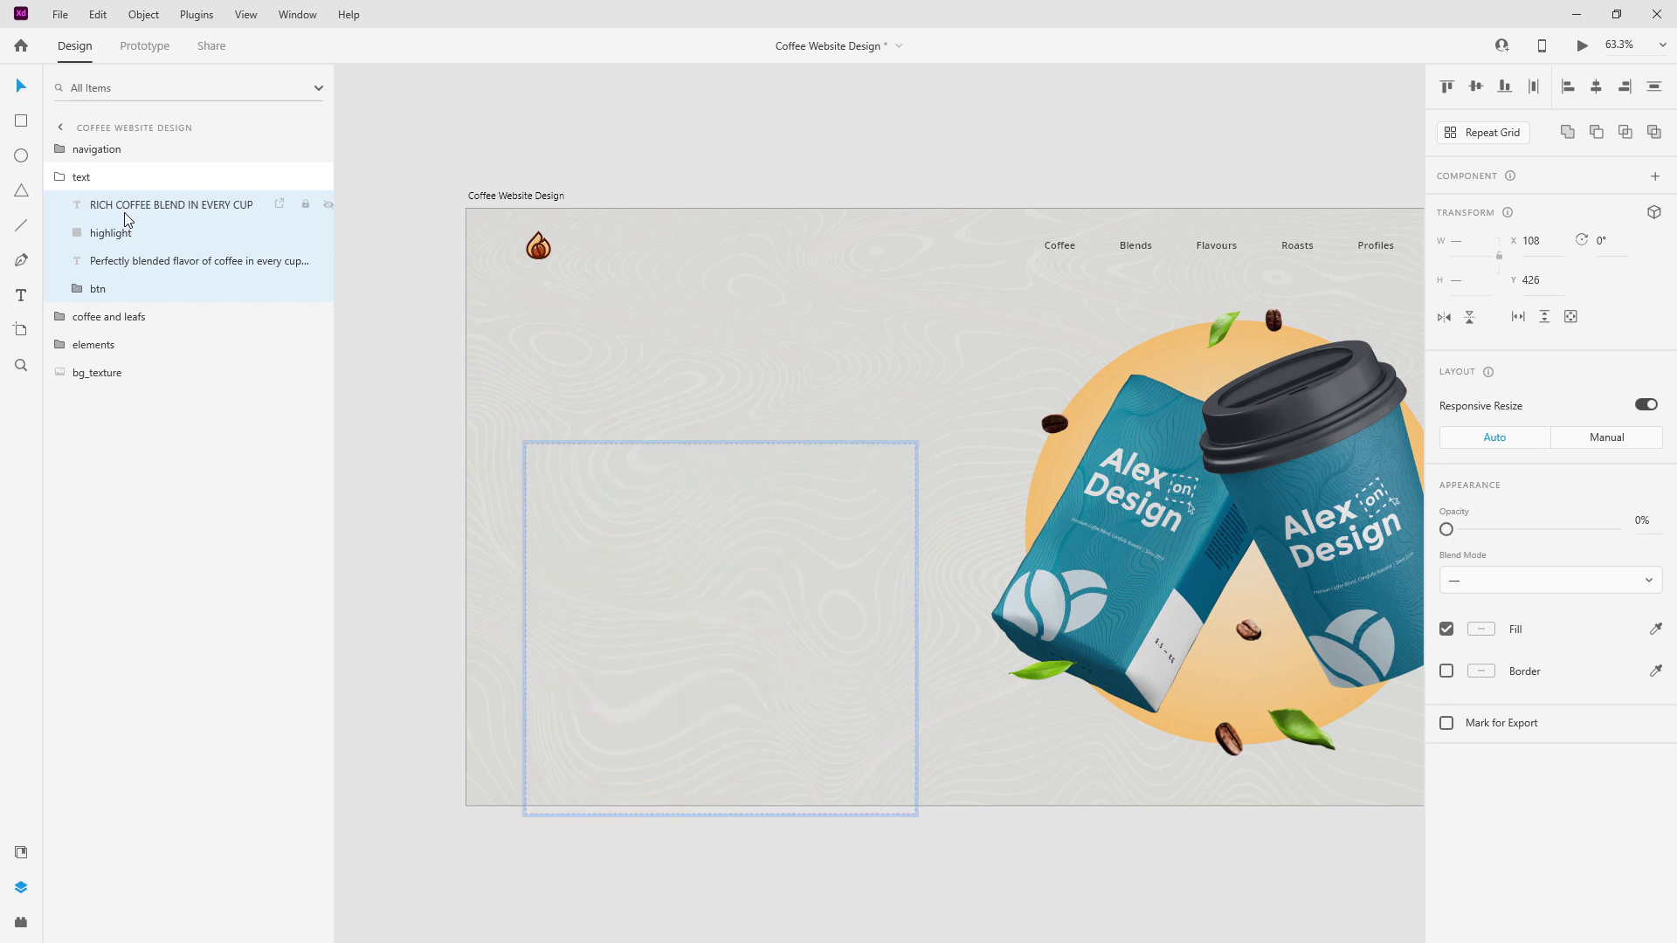
Check the layers inside the text group and collapse the group.
left_click(87, 179)
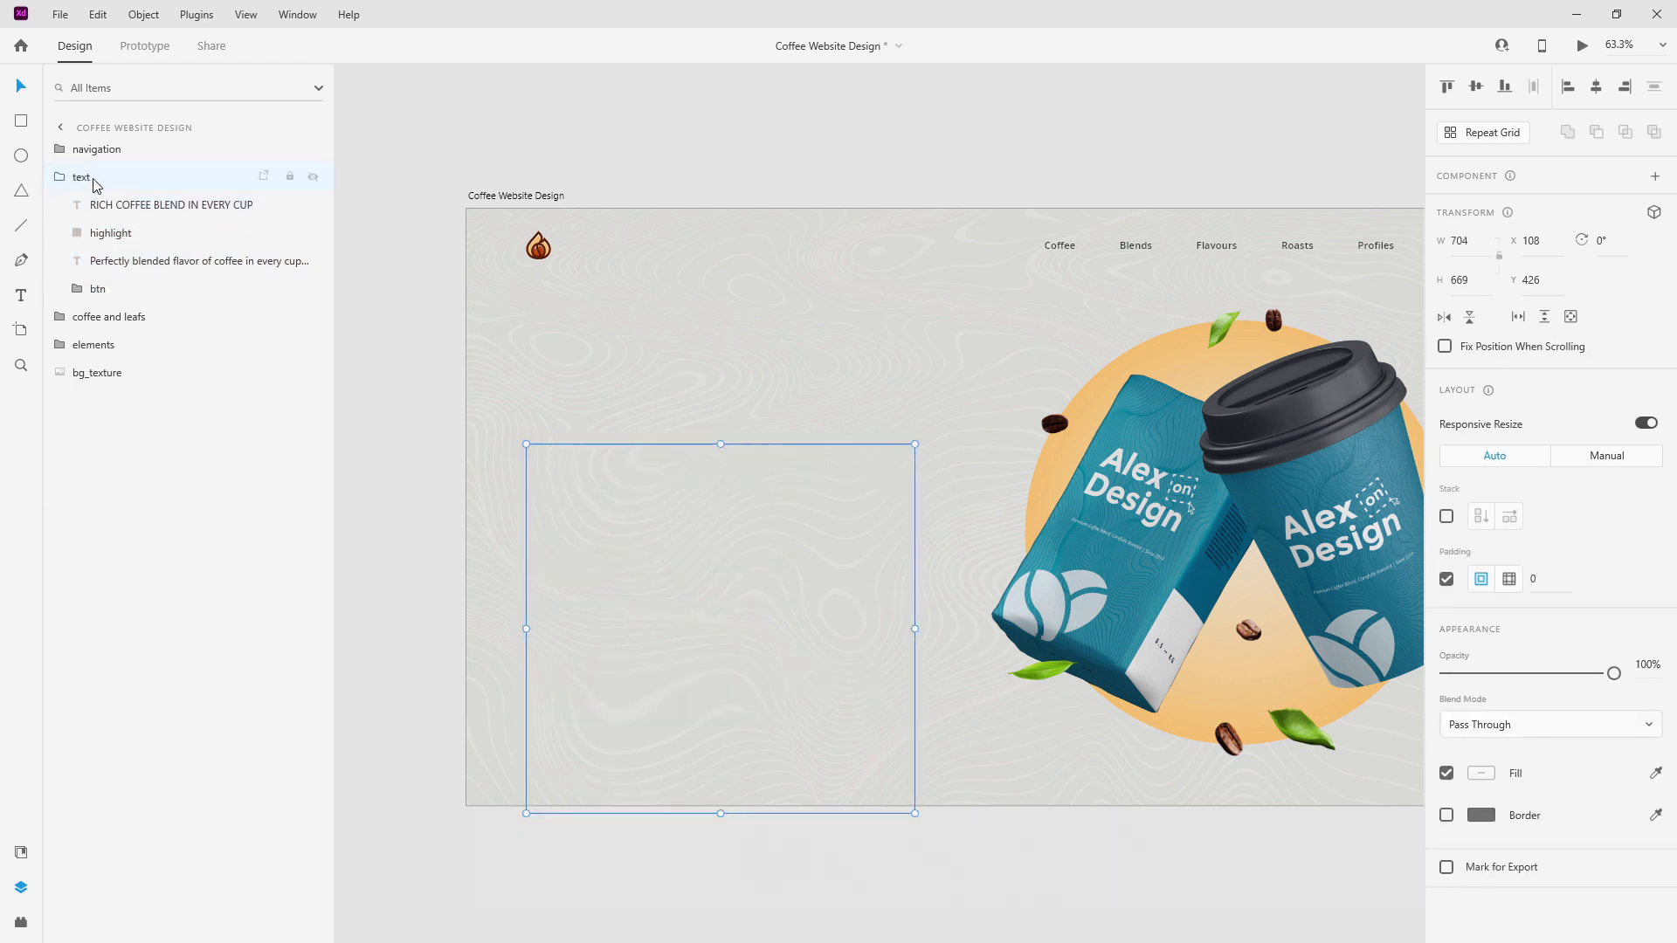
left_click(142, 211)
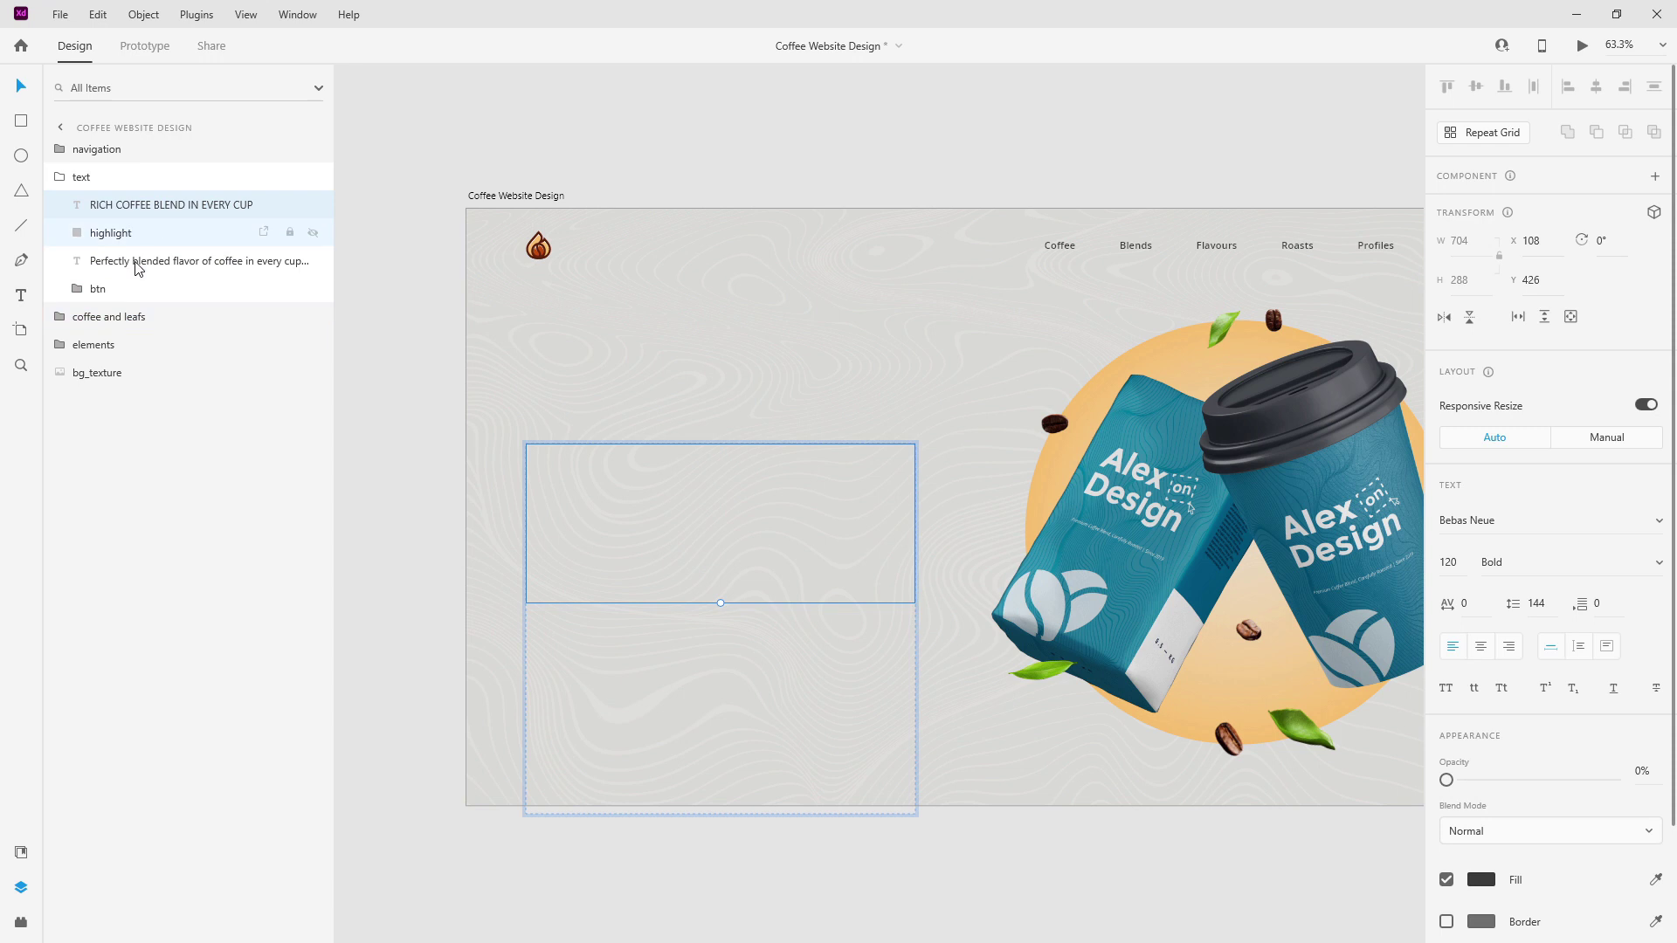
left_click(61, 178)
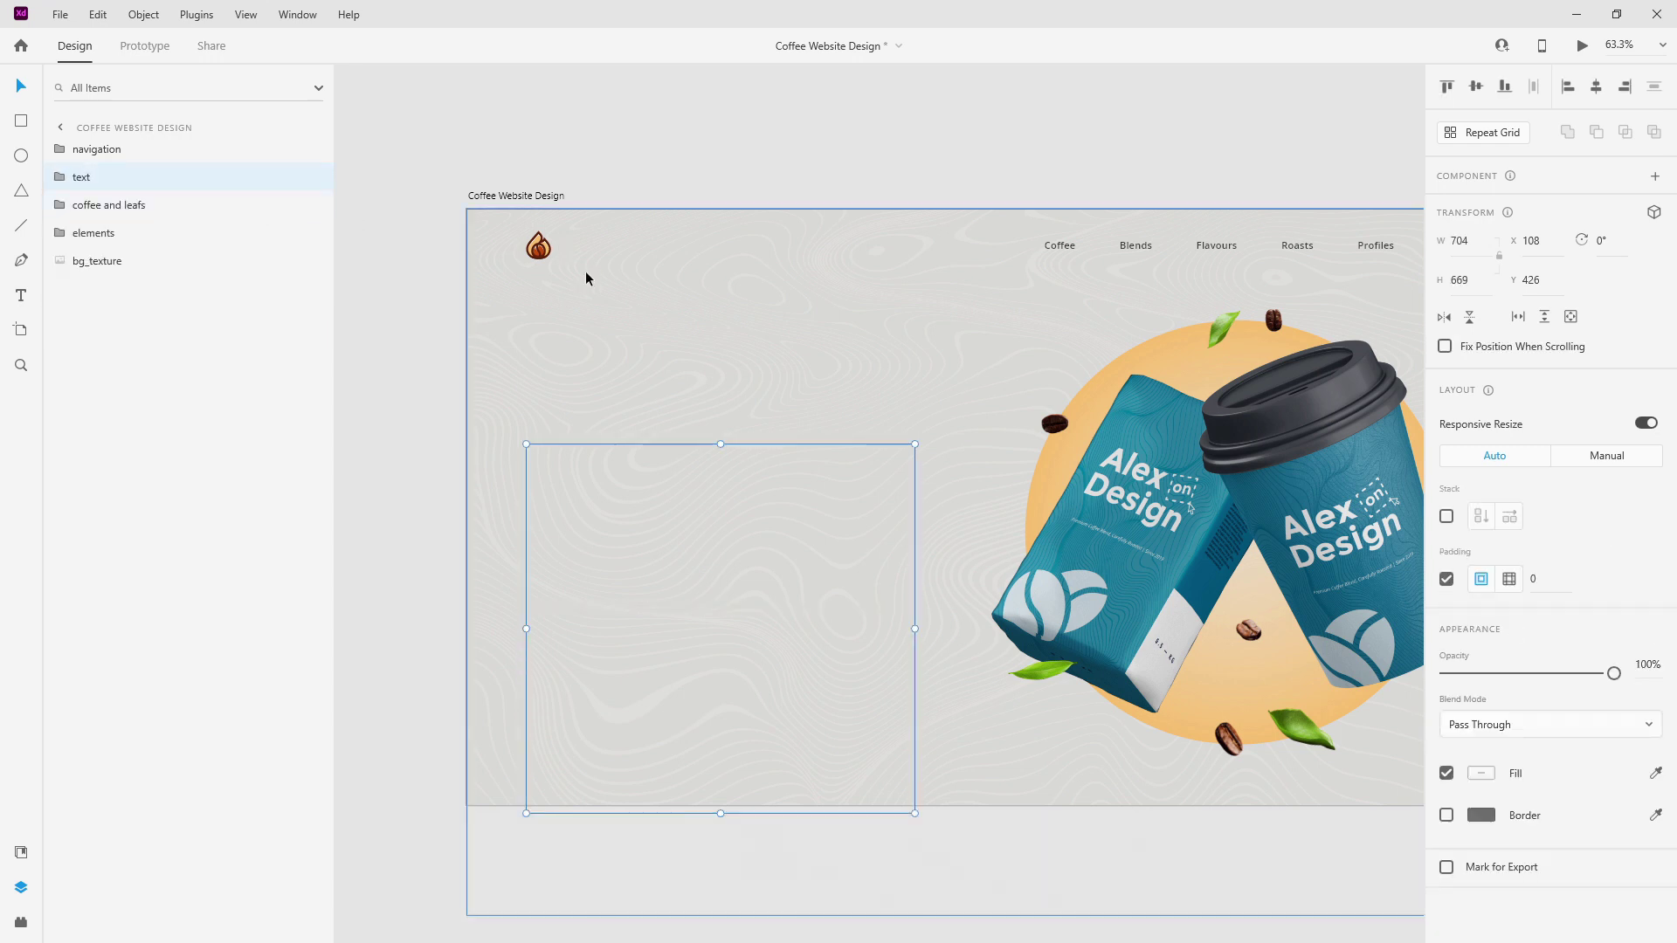
Move the coffee bag and coffee cup below the original artboard, with the bag at about Y 1212 and the cup lower still.
scroll(577, 279, "down", 5)
left_click(898, 411)
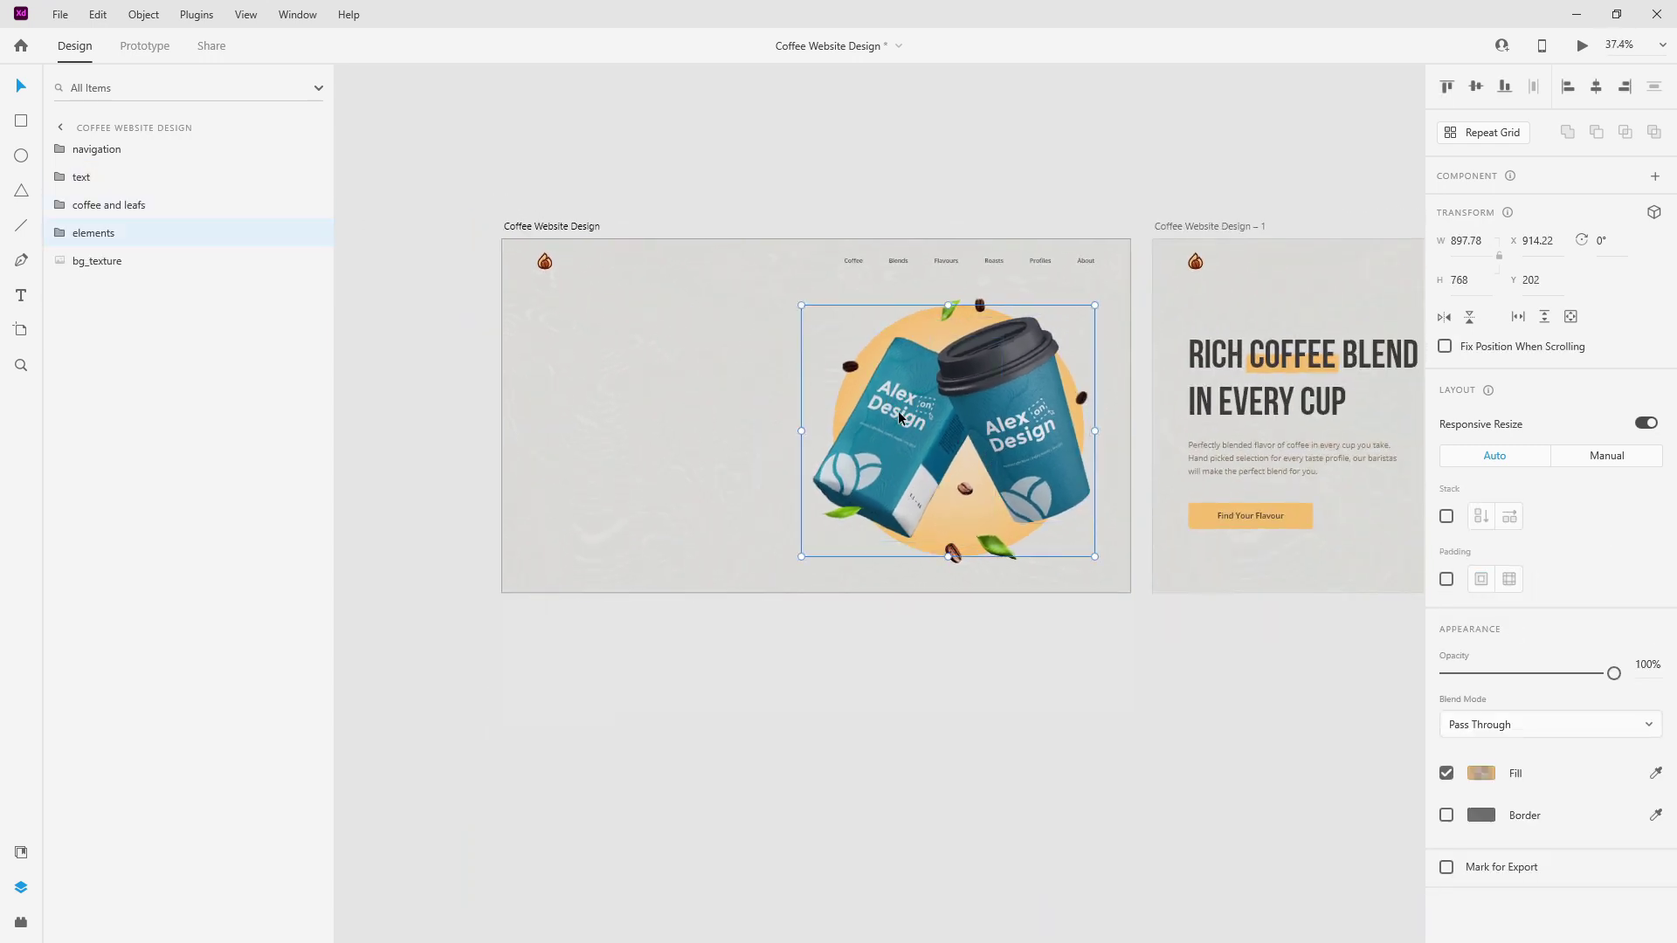
double_click(898, 417)
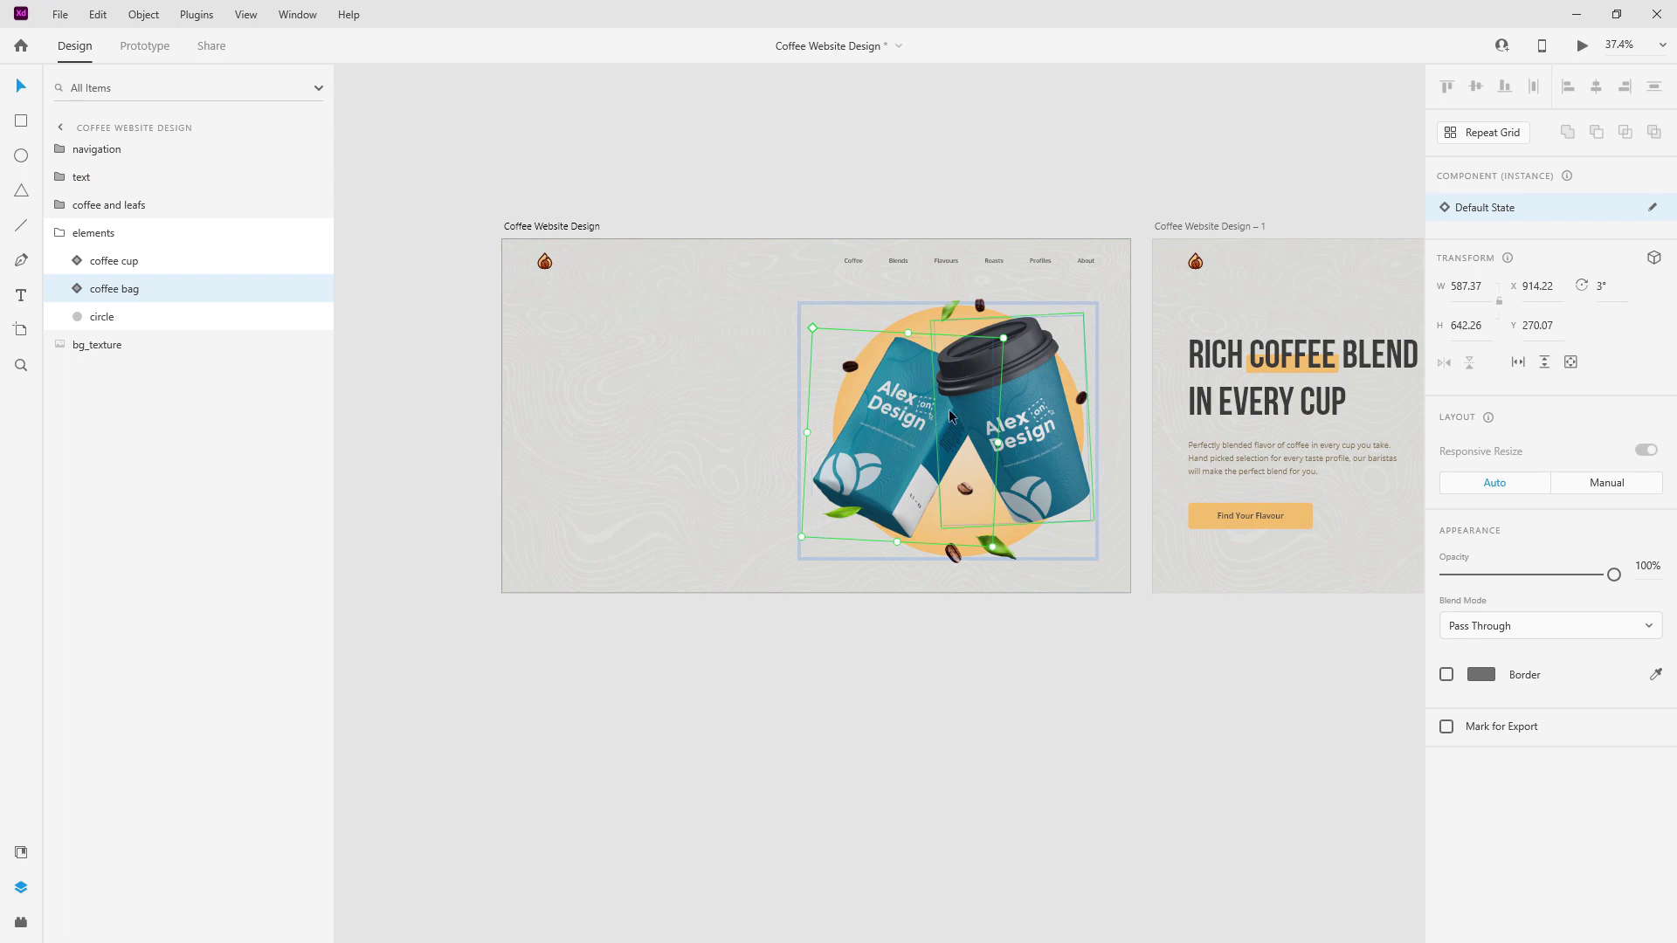
left_click_drag(900, 417, 842, 689)
left_click(987, 426)
left_click_drag(1002, 358, 993, 760)
scroll(979, 783, "down", 2)
scroll(999, 828, "down", 2)
left_click(949, 550)
left_click_drag(949, 551, 956, 579)
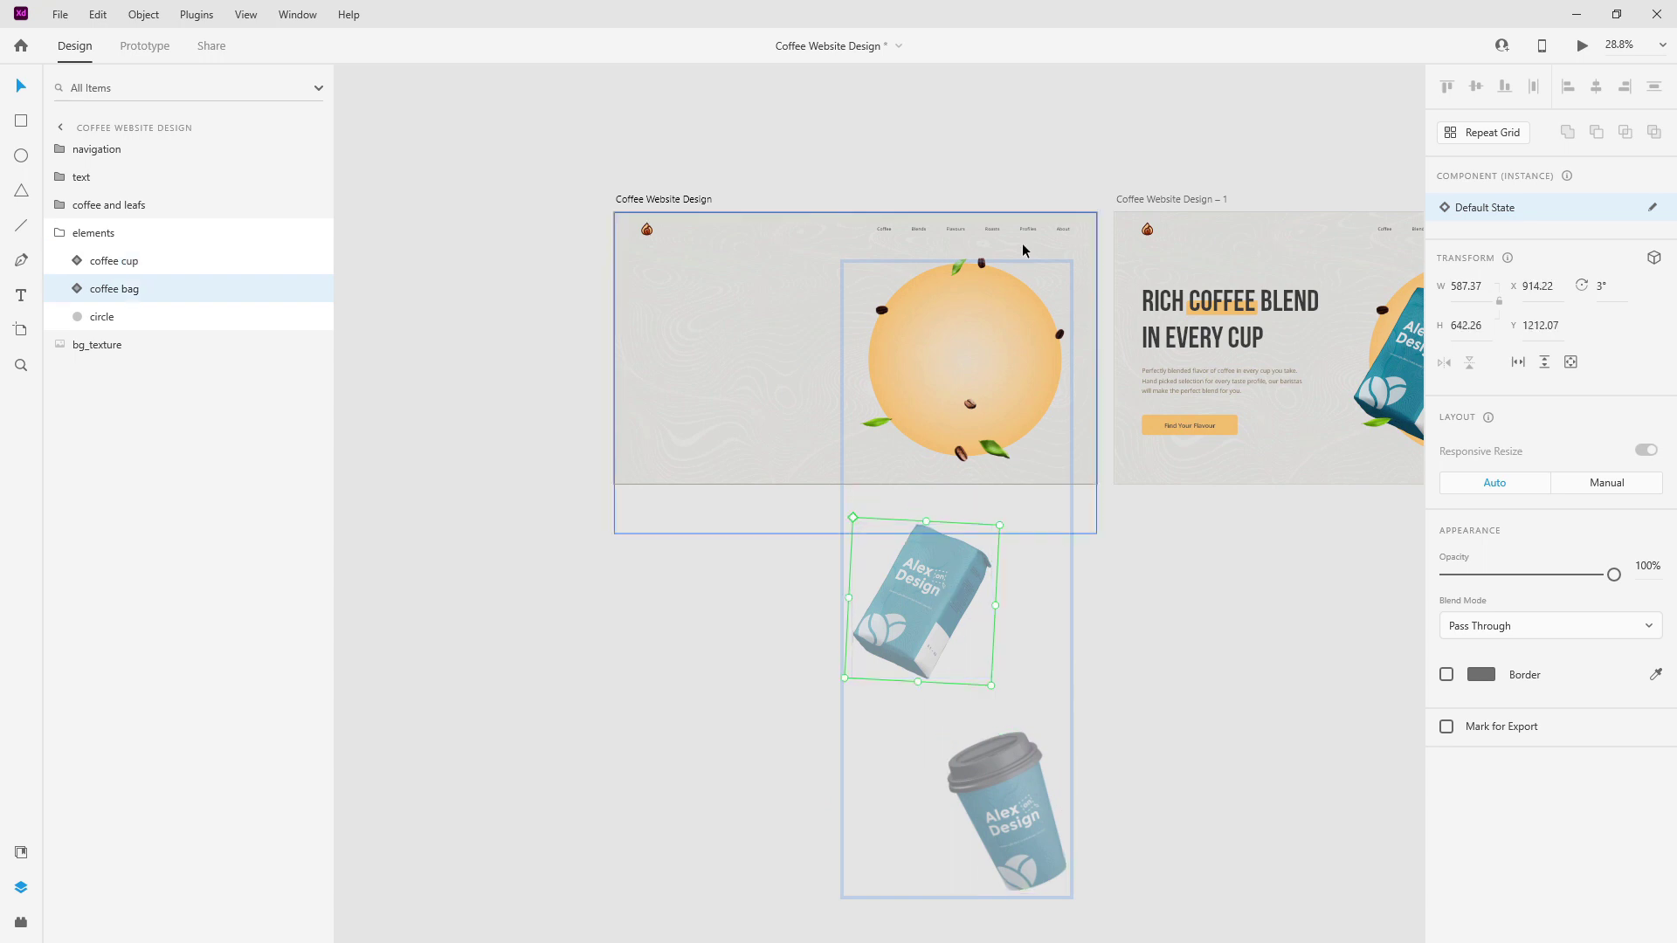
Set the opacity of the circle in the elements group to 0%.
left_click(114, 319)
key("0")
key("0")
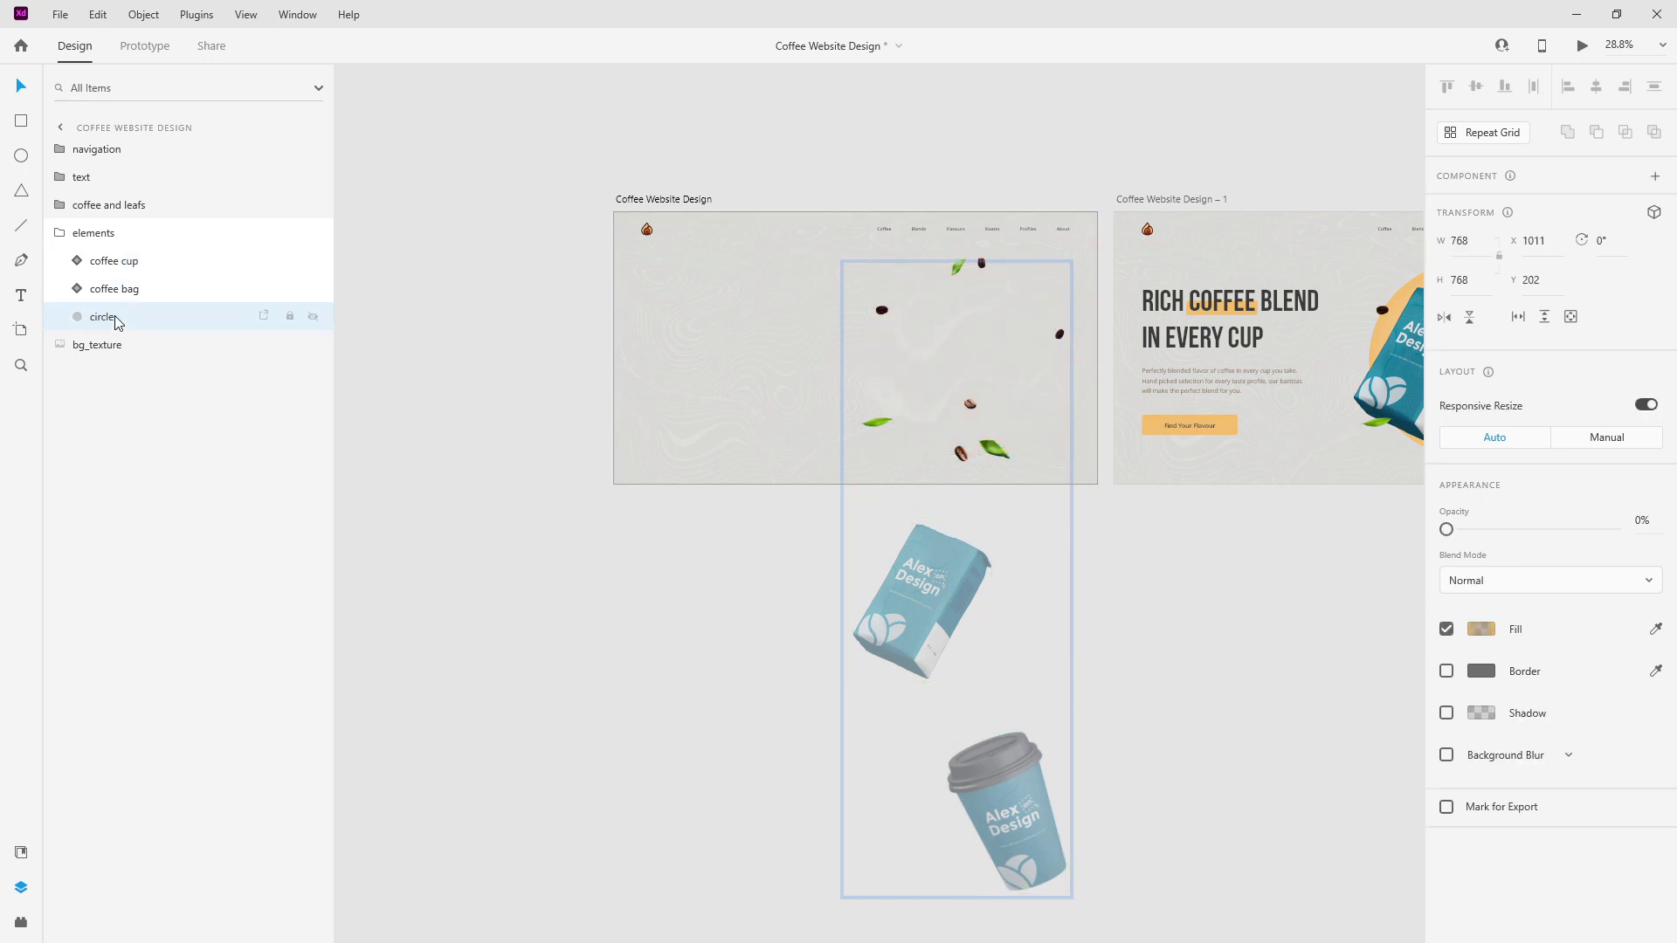
key("Escape")
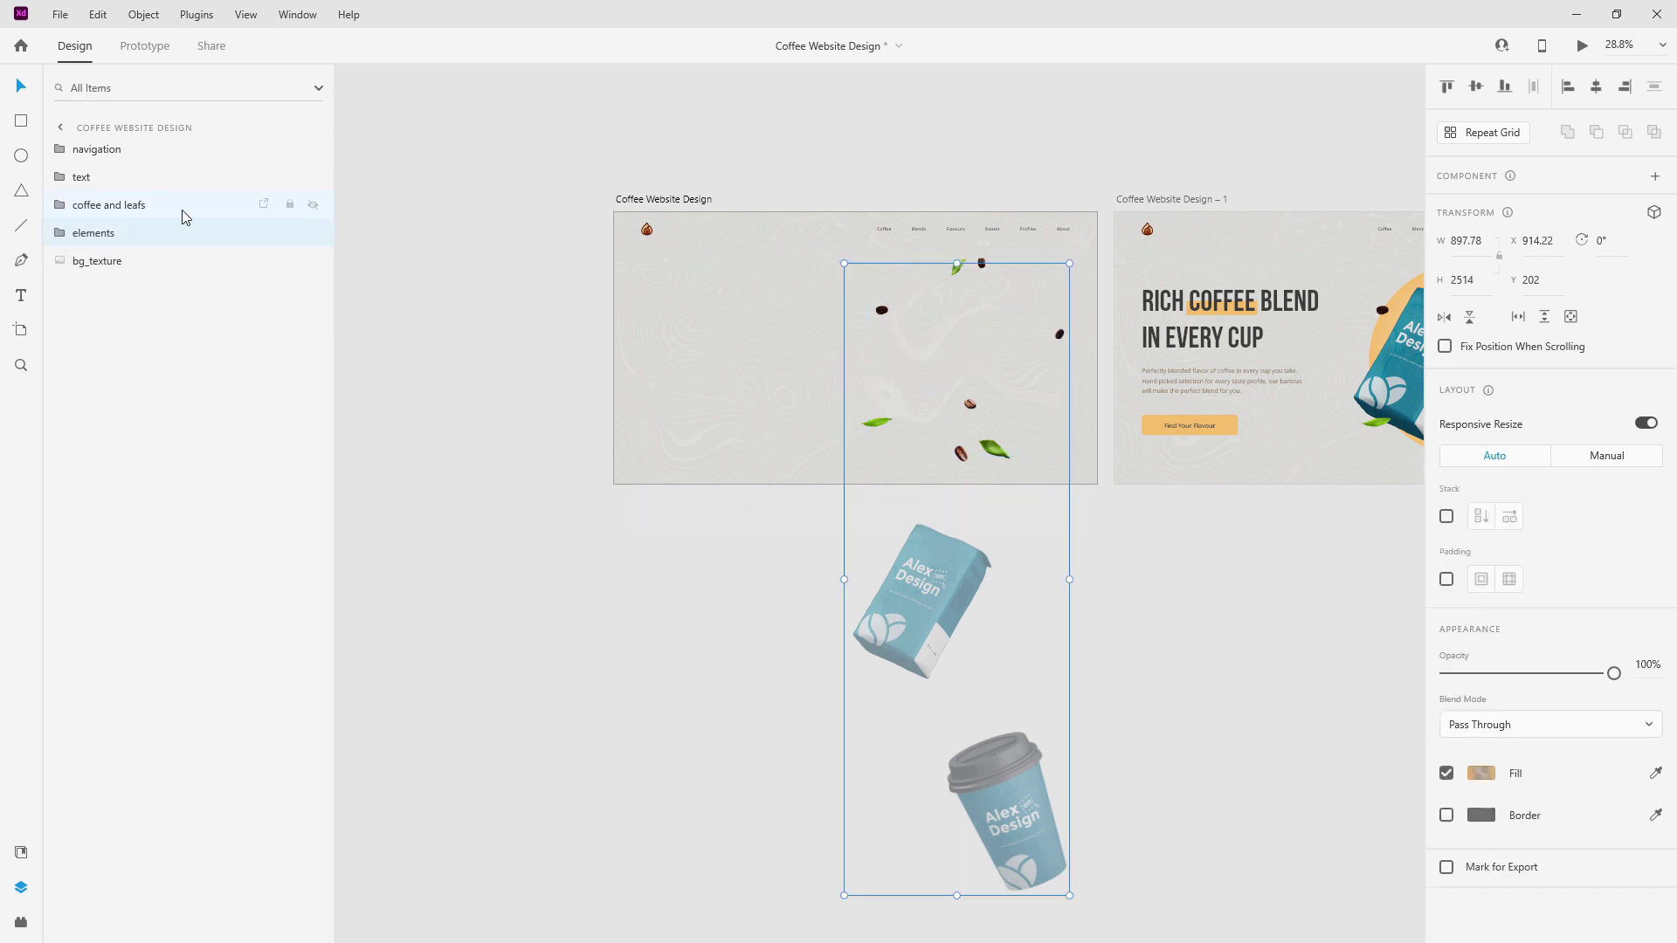
In the coffee and leafs mask, move bean4 outside the circle to about X 732, Y 275 and rotate it to 32°.
left_click(75, 214)
left_click(91, 231)
left_click(77, 232)
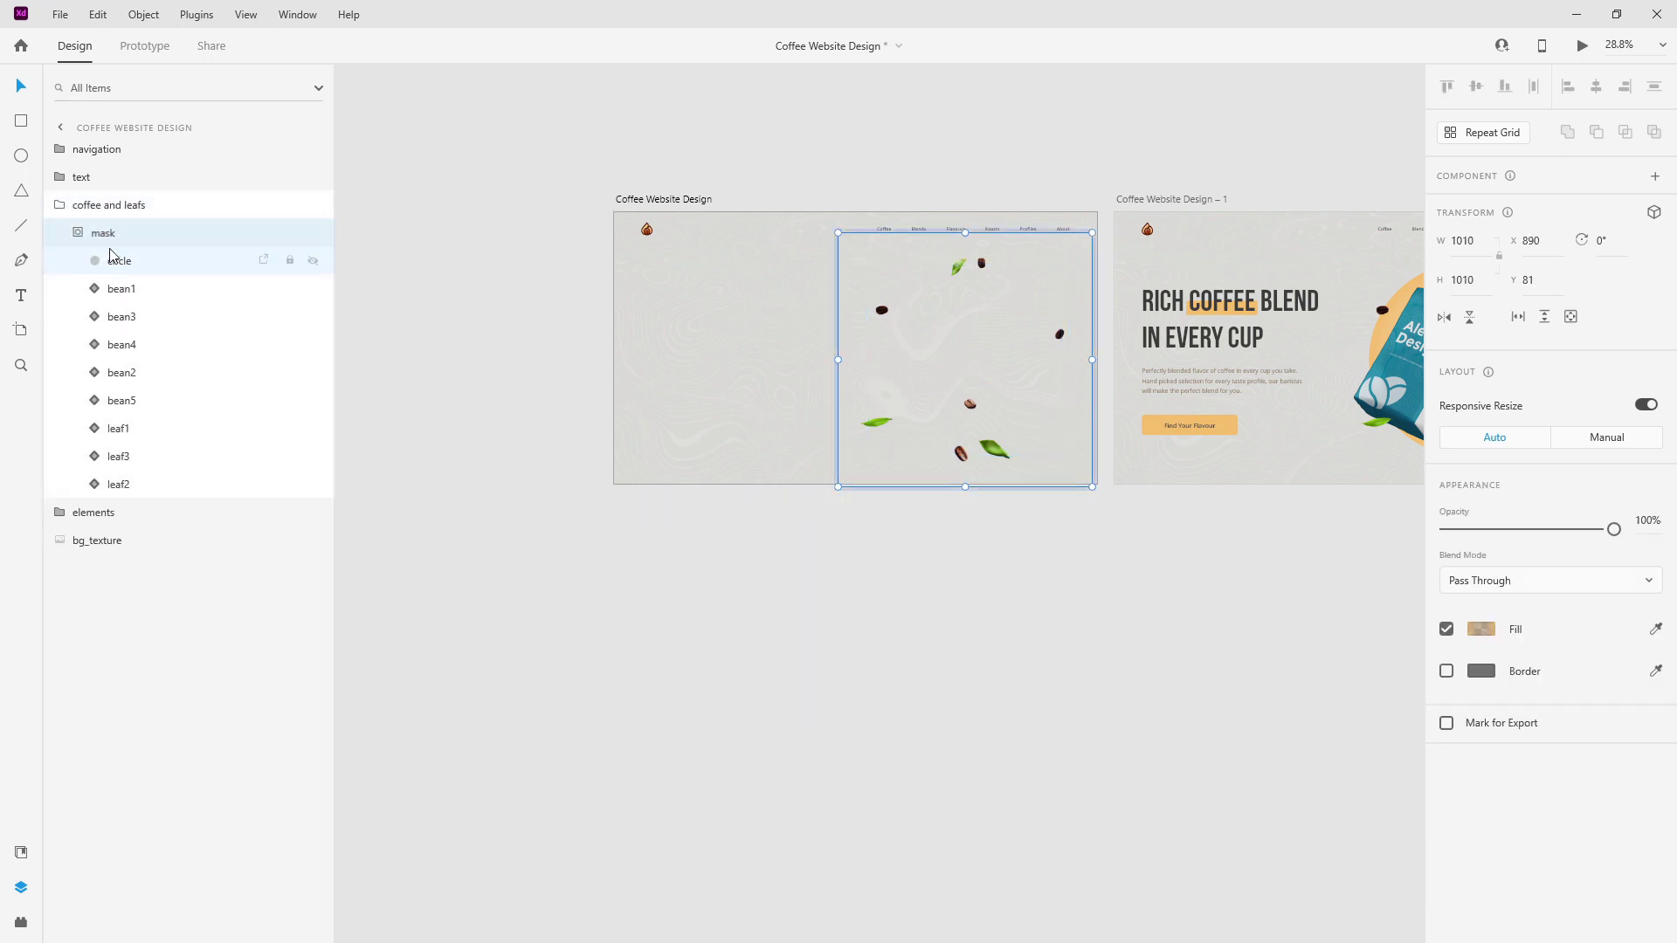
left_click(113, 259)
scroll(962, 227, "up", 2)
scroll(970, 234, "up", 3)
scroll(831, 275, "down", 3)
scroll(747, 384, "up", 1)
scroll(747, 384, "up", 1)
left_click(751, 387)
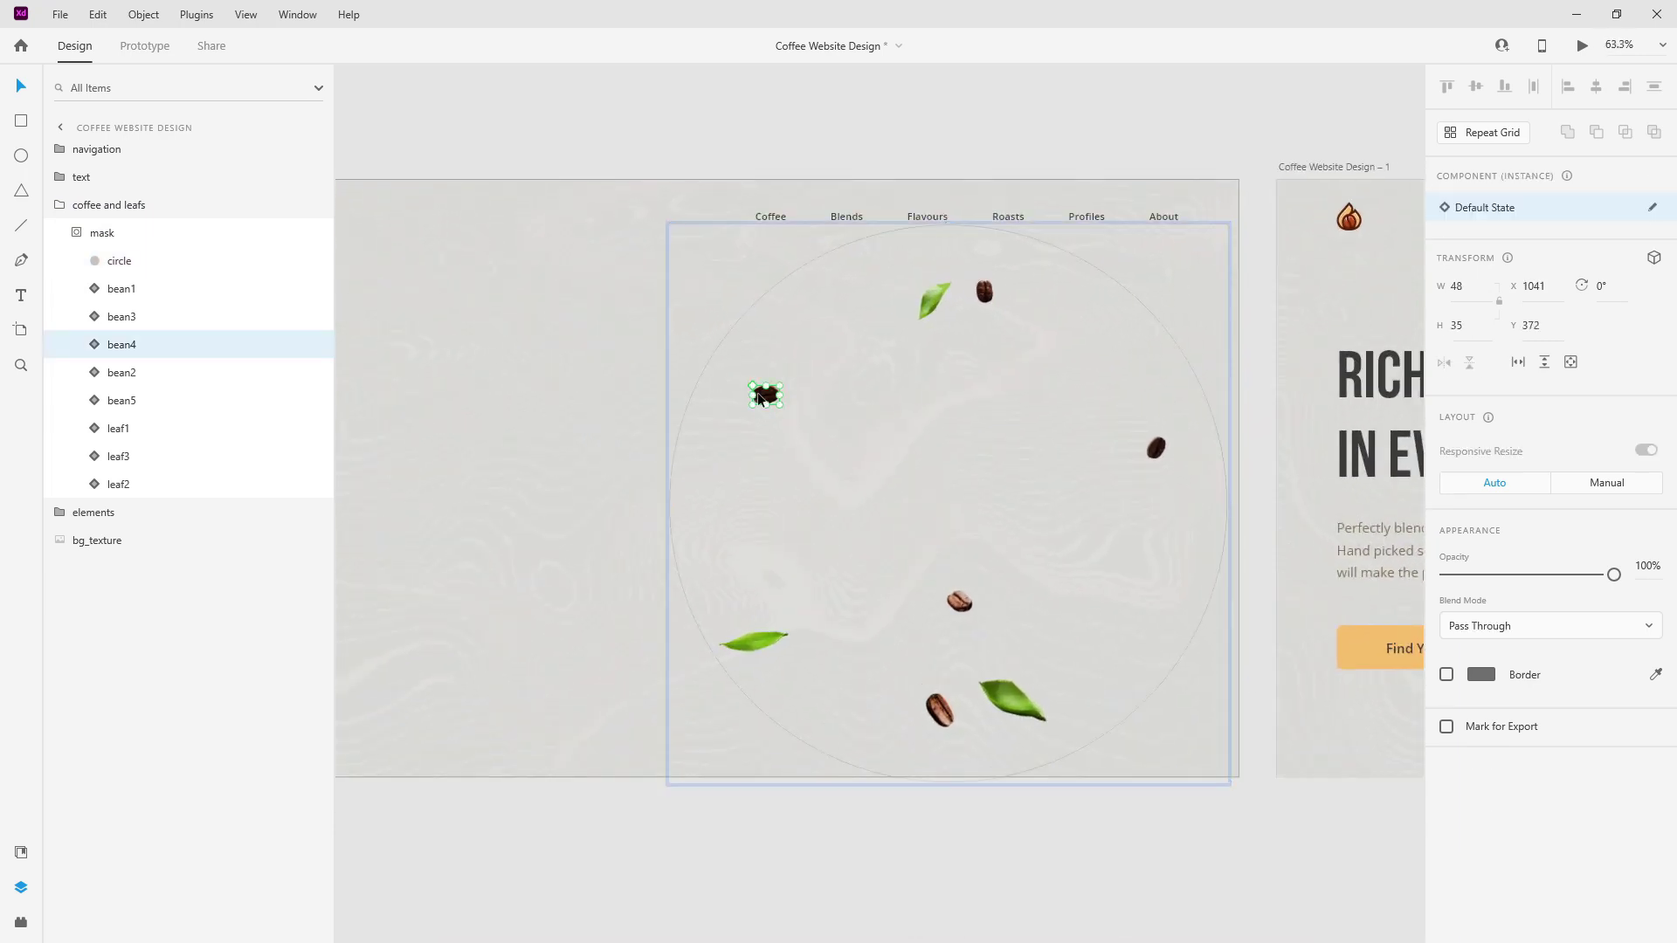
left_click_drag(764, 398, 596, 351)
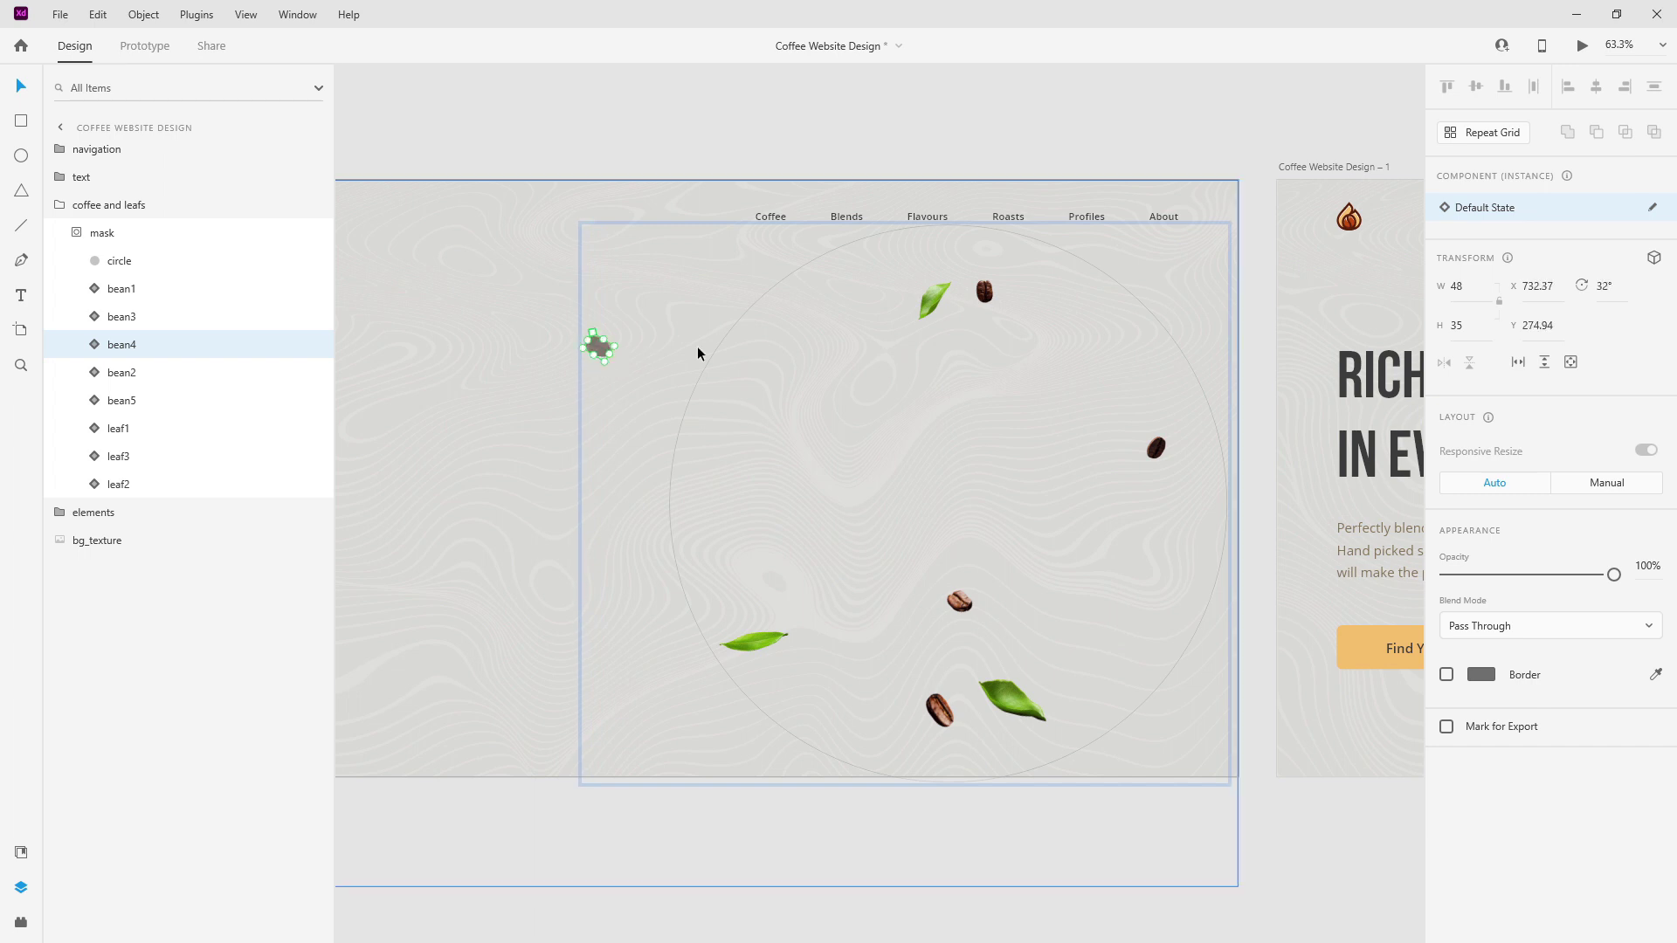
Move the upper leaf, the top bean and the right-hand bean outward beyond the circle mask's edge.
left_click(933, 308)
left_click_drag(933, 308, 969, 160)
left_click_drag(986, 294, 1140, 249)
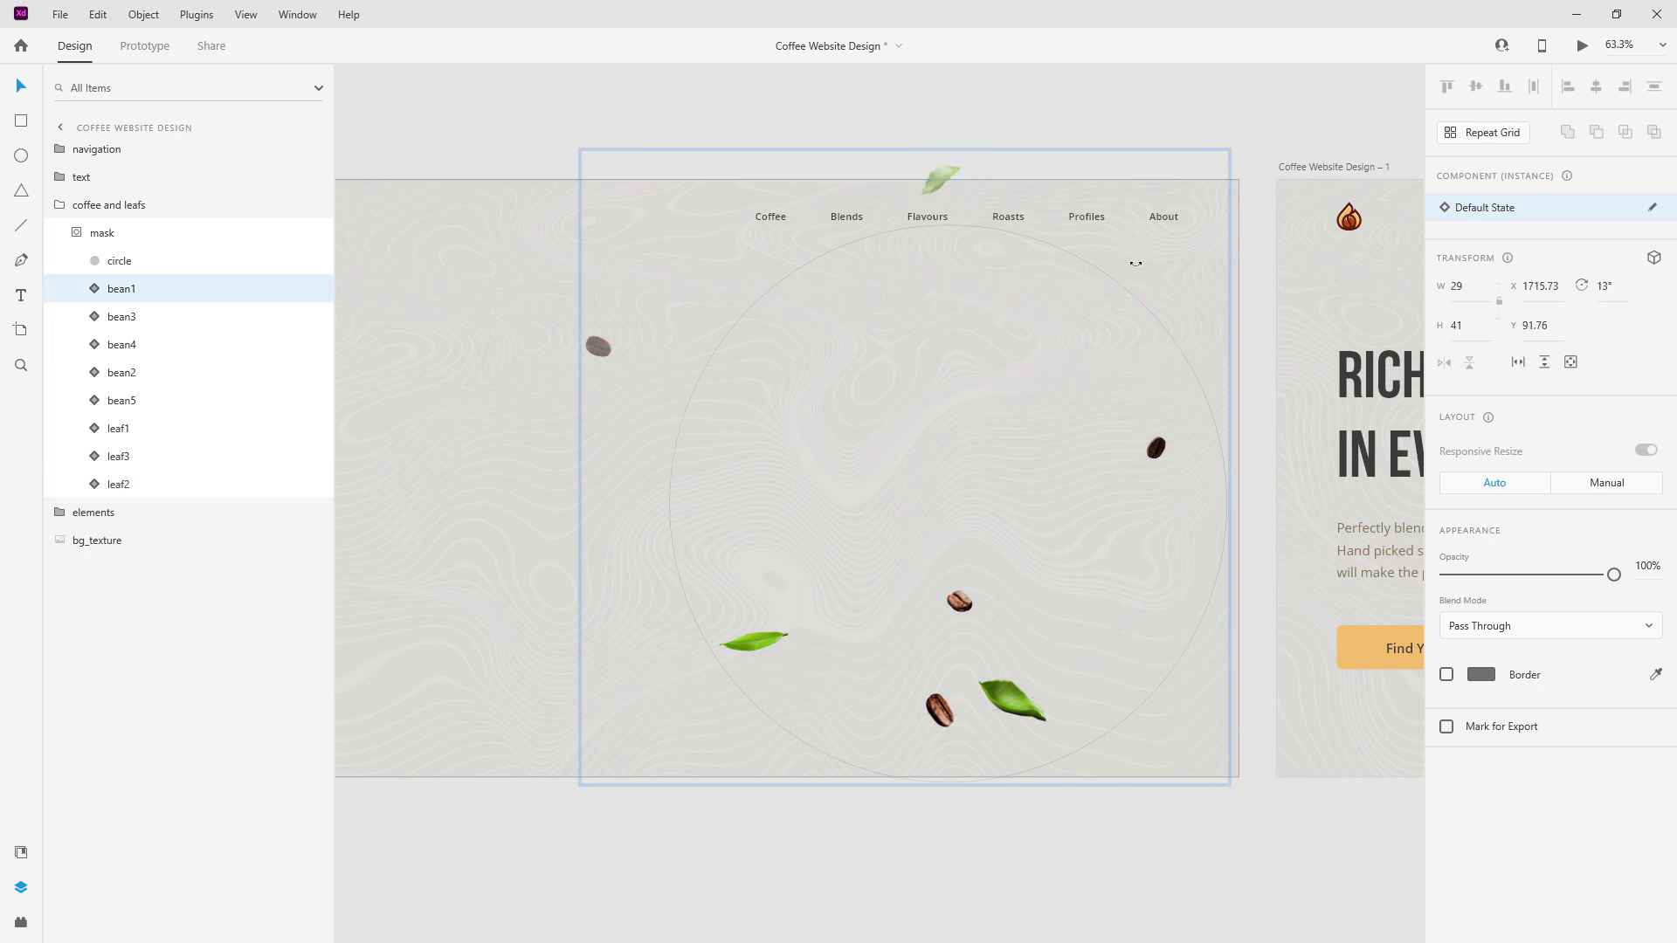
left_click_drag(1156, 447, 1264, 407)
Move the two lower beans and the two lower leaves outward beyond the circle mask, and collapse the mask's layers.
left_click_drag(972, 602, 993, 831)
left_click_drag(948, 723, 732, 840)
left_click_drag(755, 642, 622, 642)
left_click_drag(1041, 710, 1222, 776)
left_click(65, 209)
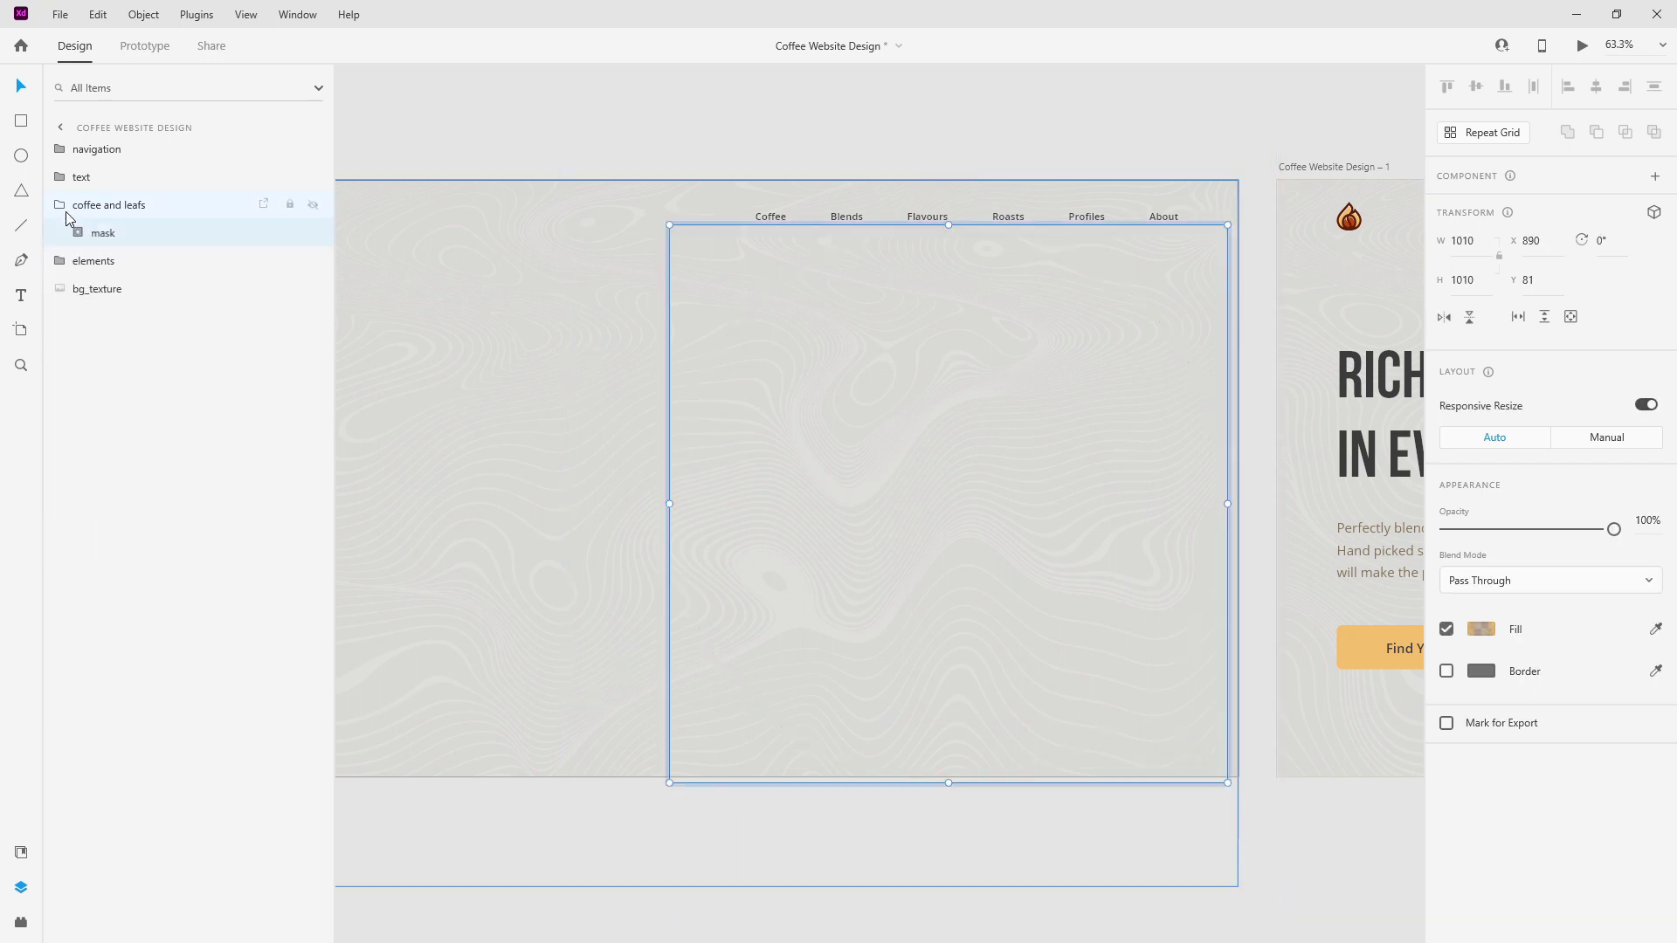
Link the original artboard to Coffee Website Design – 1 with a Tap trigger, Auto-Animate, Ease In-Out easing and 3 s duration.
scroll(890, 343, "down", 5)
left_click(622, 257)
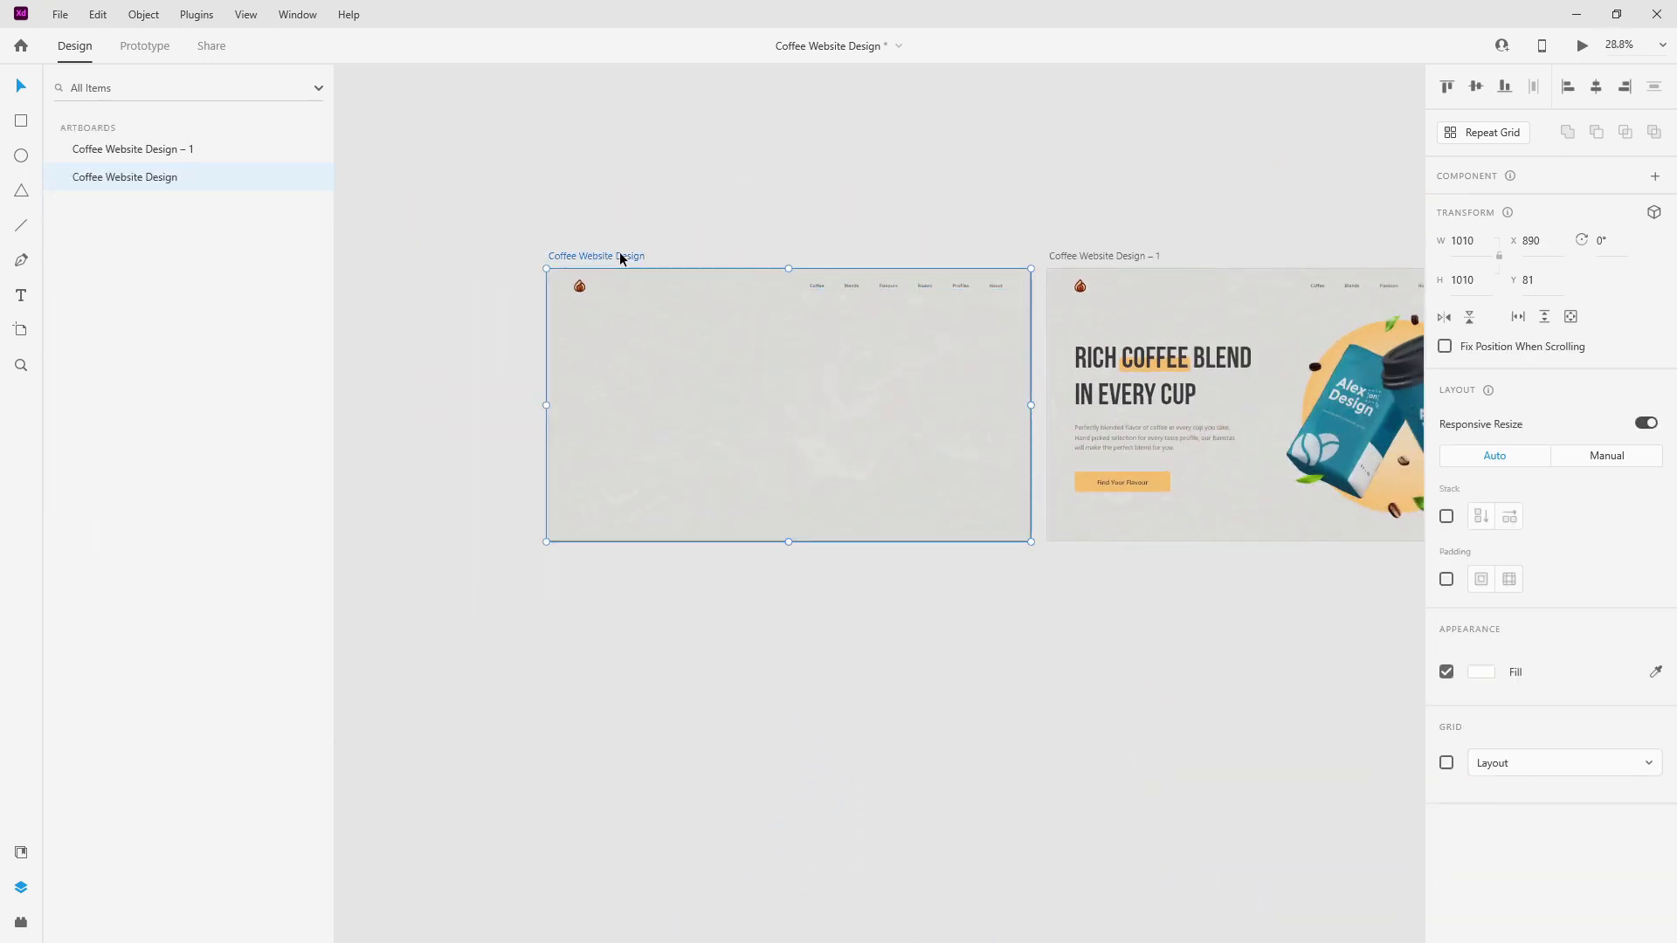
scroll(494, 174, "down", 2)
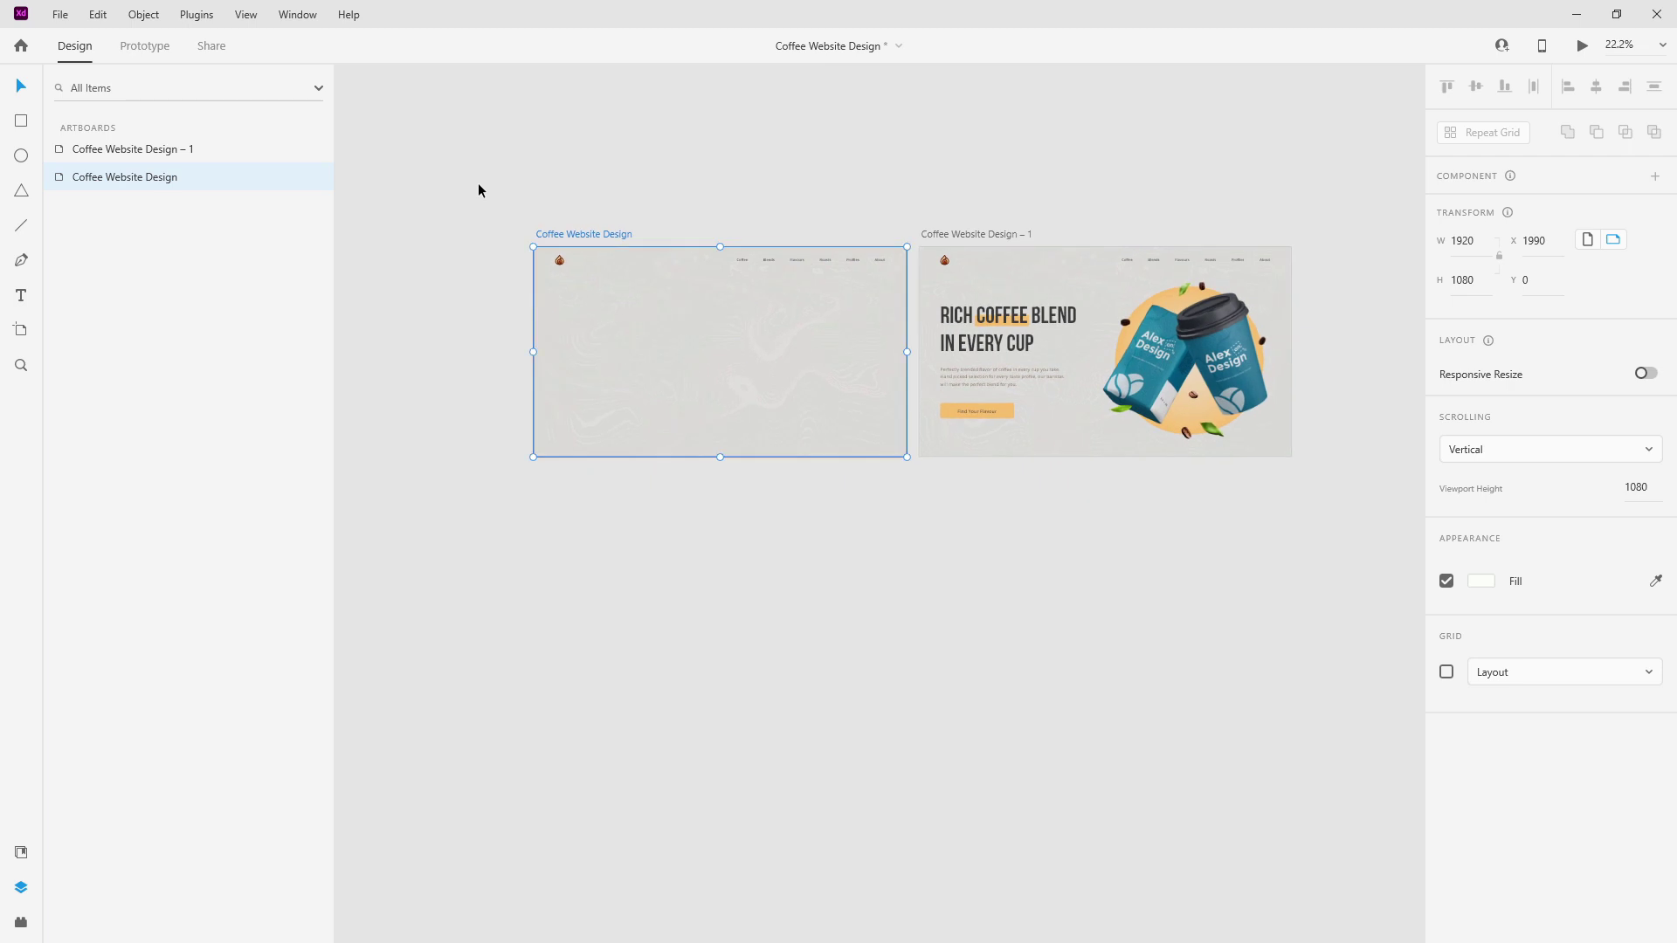
left_click(138, 51)
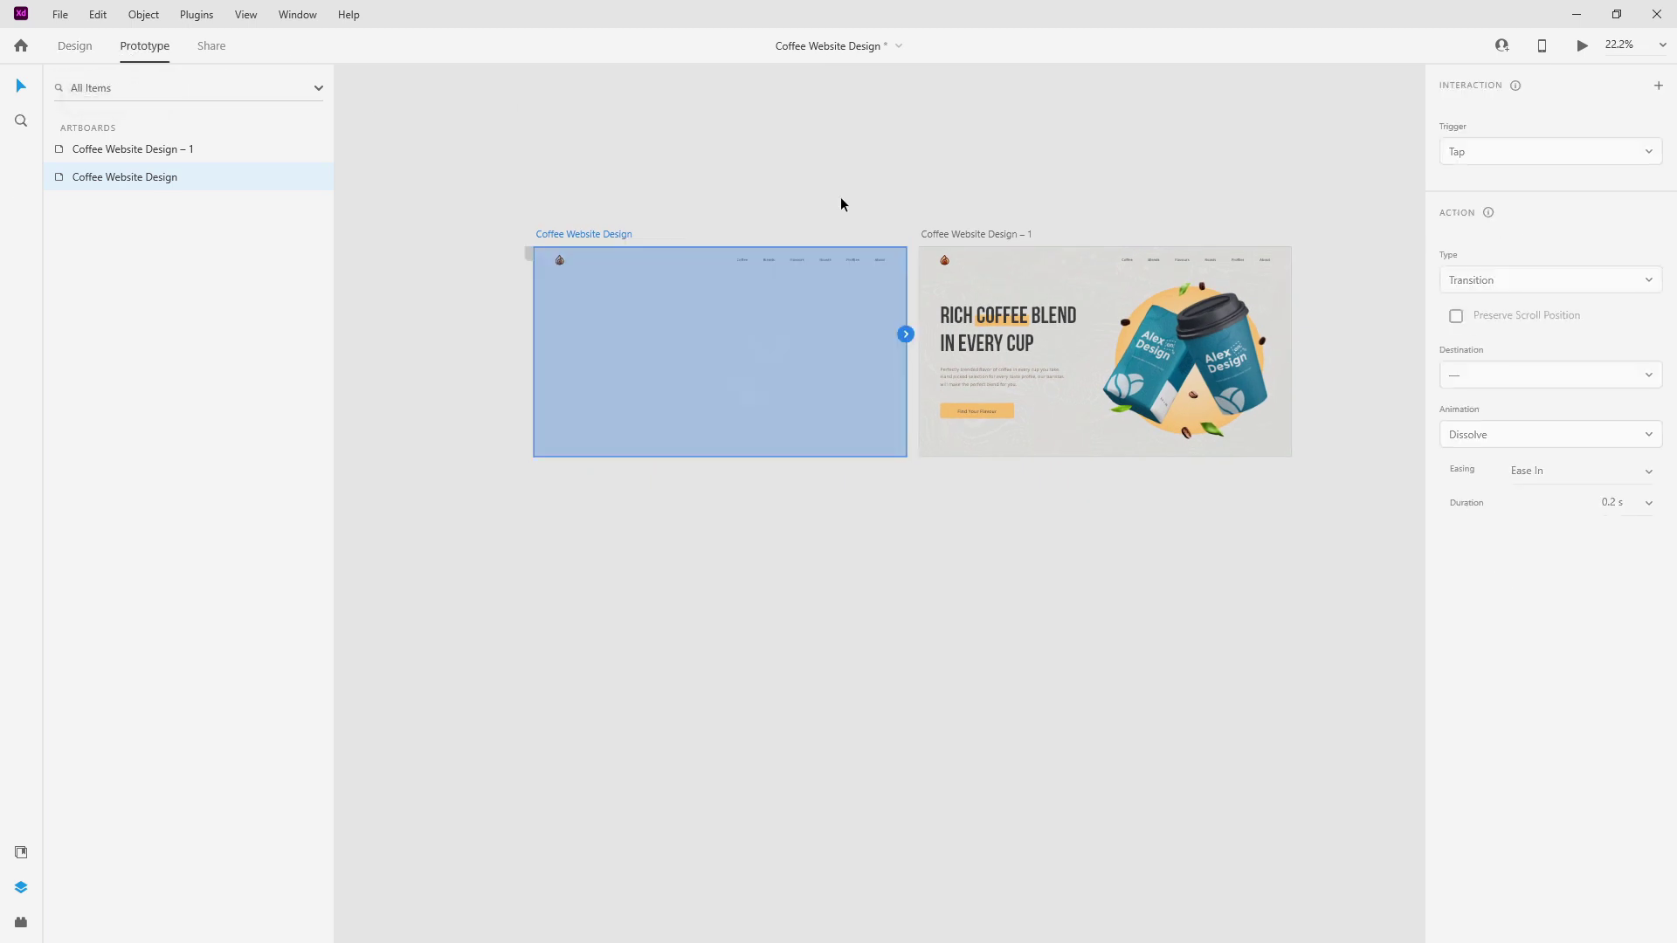
left_click_drag(906, 335, 1005, 395)
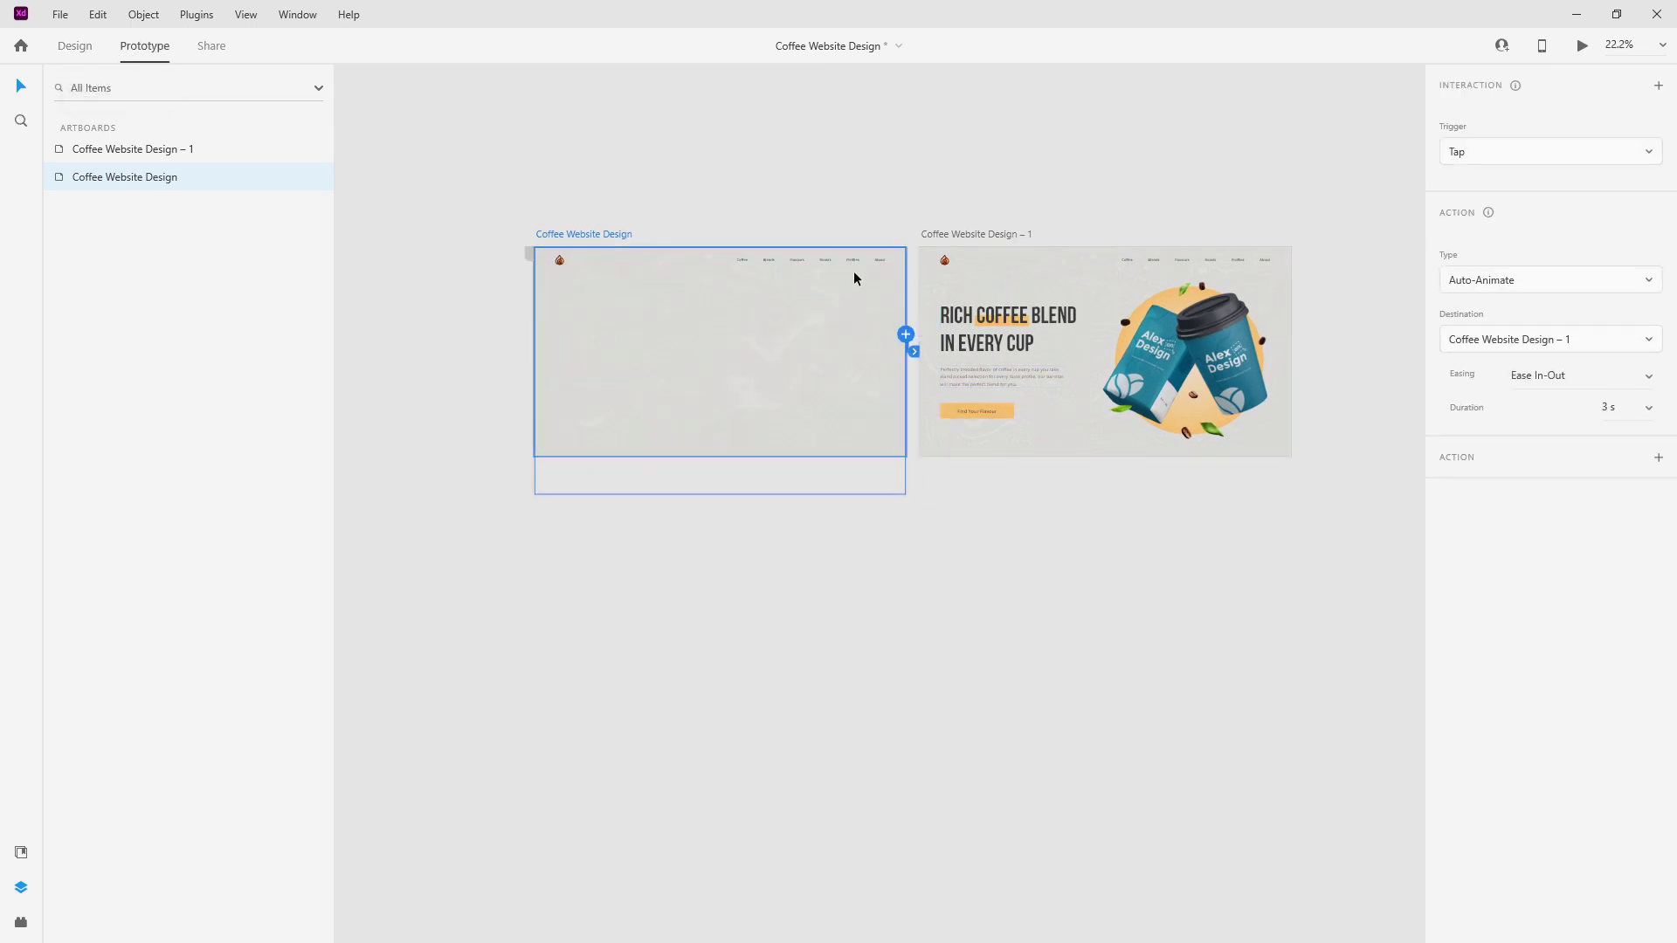
Preview the prototype from the original Coffee Website Design artboard.
key("ctrl+0")
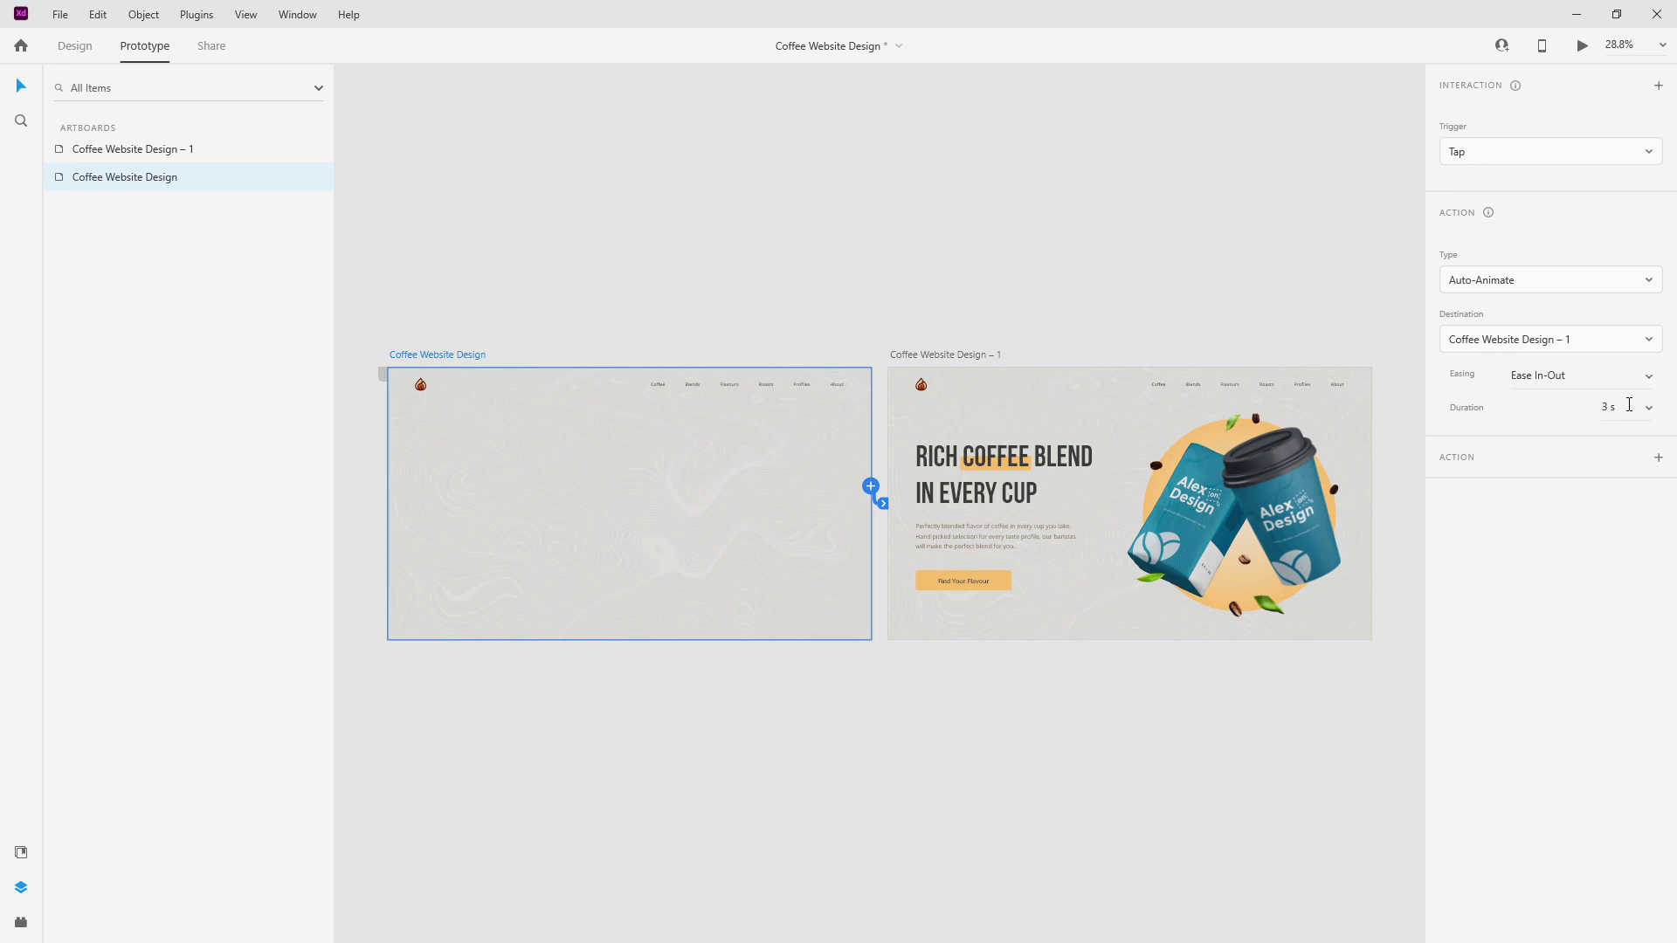
left_click(1584, 46)
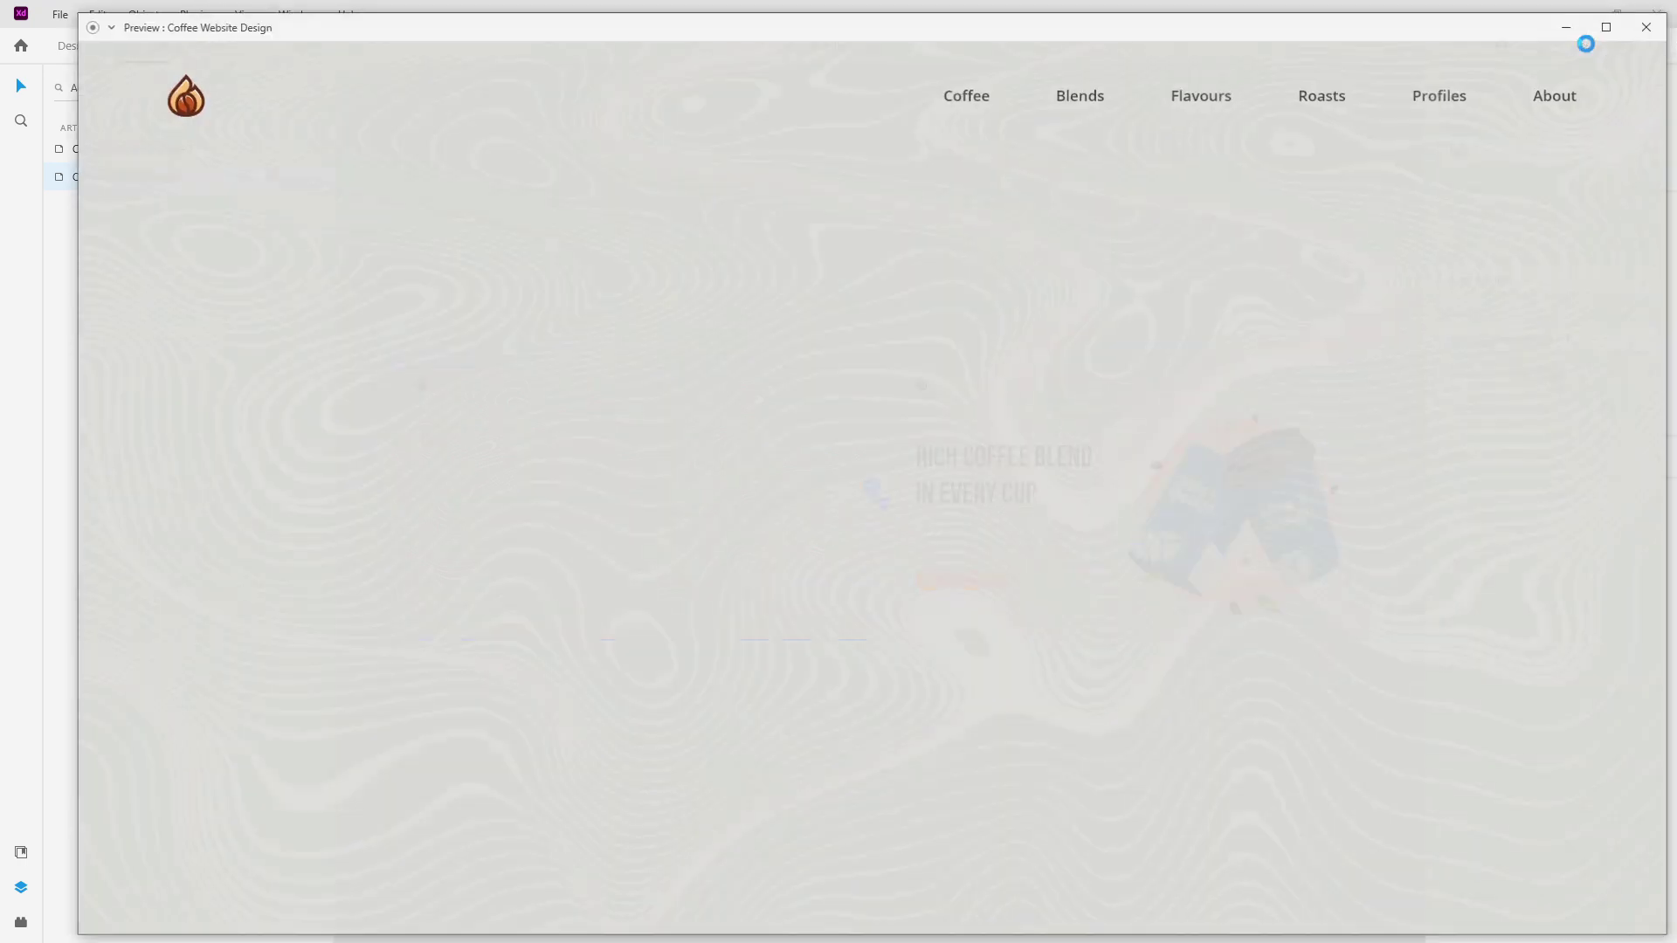